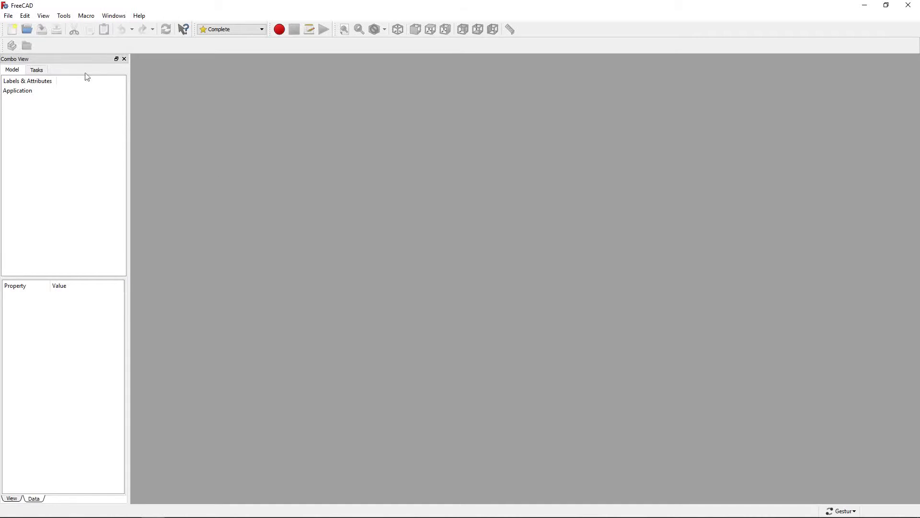
- Create a new empty document and switch to the Part Design workbench
{"action": "left_click", "coordinate": [14, 31]}
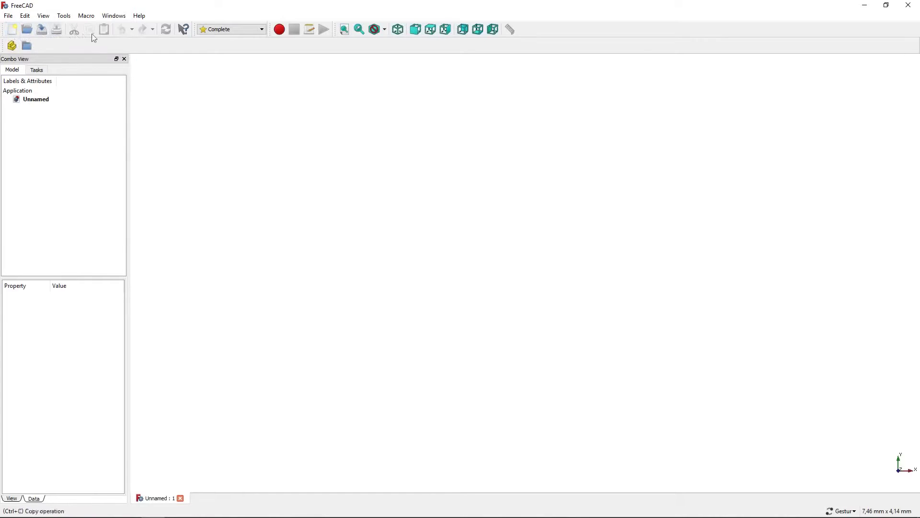
{"action": "left_click", "coordinate": [231, 29]}
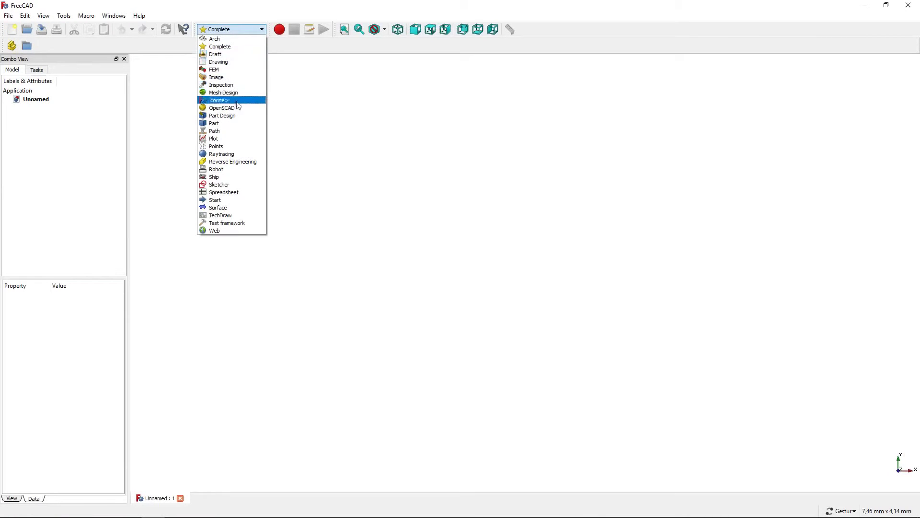
{"action": "left_click", "coordinate": [243, 118]}
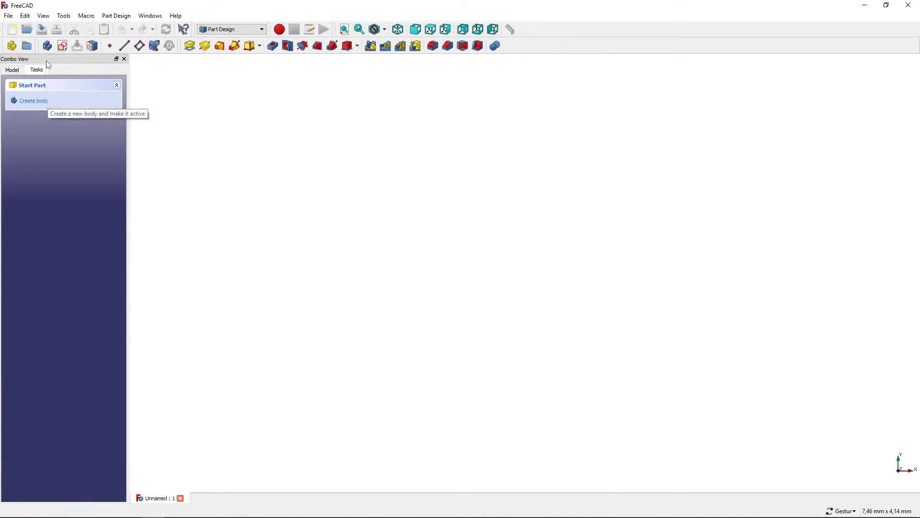
- Create a body and open a new sketch on its XZ_Plane
{"action": "left_click", "coordinate": [46, 44]}
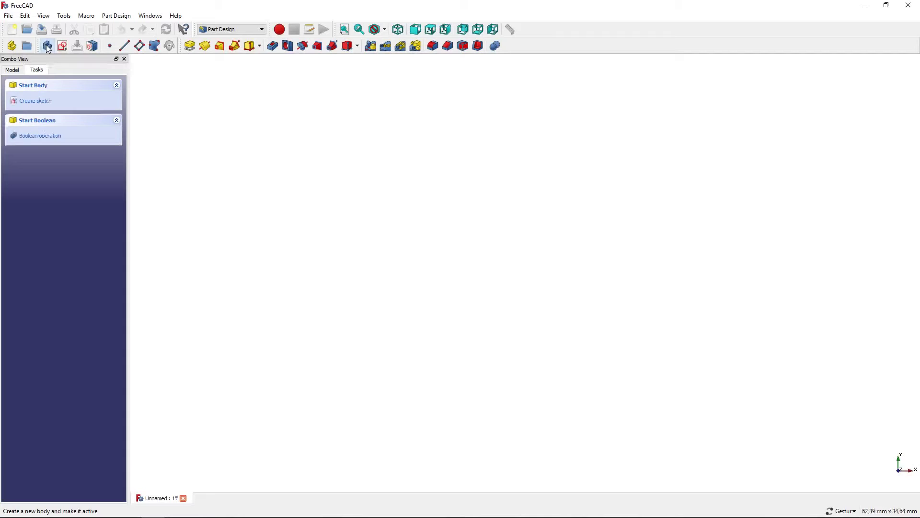
{"action": "left_click", "coordinate": [43, 105]}
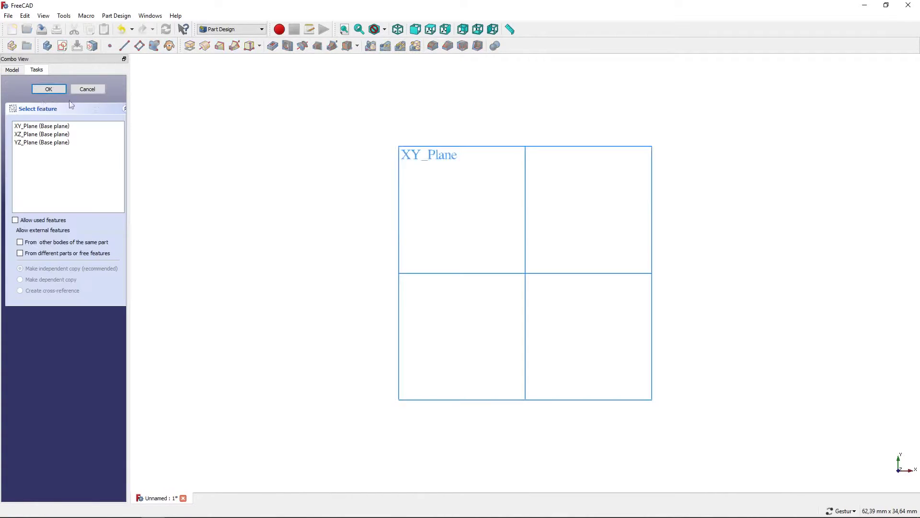
{"action": "left_click", "coordinate": [397, 29]}
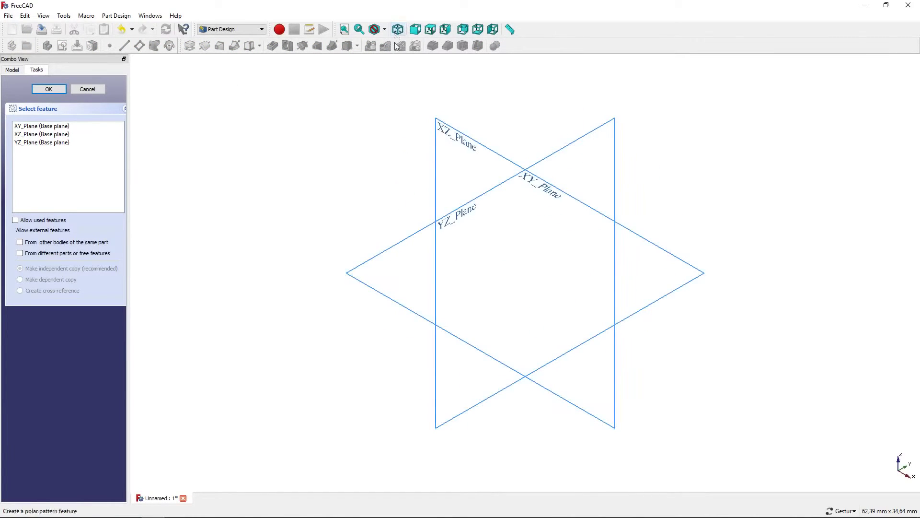
{"action": "left_click", "coordinate": [446, 127]}
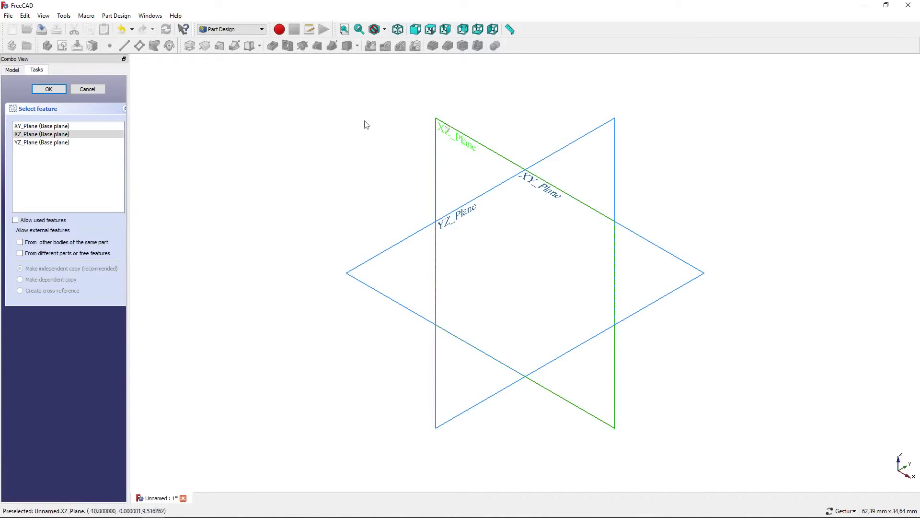
{"action": "left_click", "coordinate": [49, 89]}
- Polyline from the origin: long base, tall right wall, short top edge and the notch
{"action": "scroll", "coordinate": [224, 148], "scroll_direction": "down", "scroll_amount": 3}
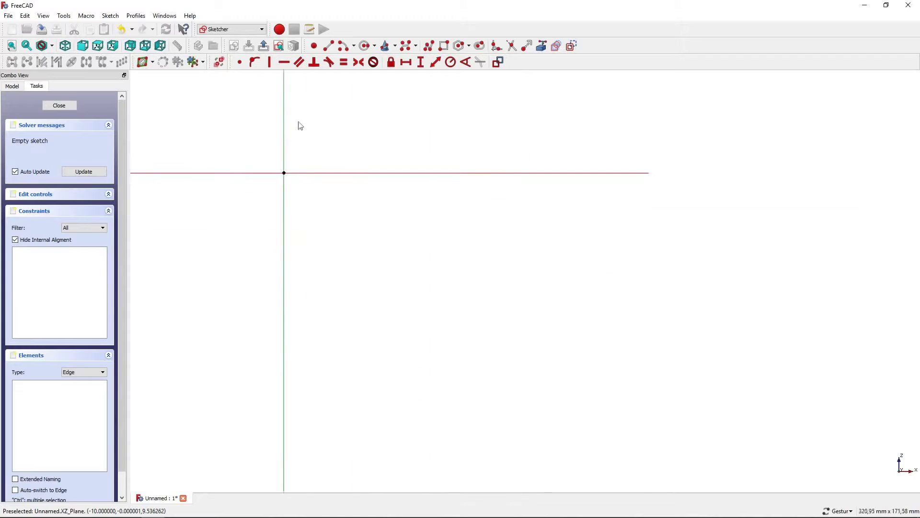
{"action": "right_click_drag", "start_coordinate": [298, 125], "coordinate": [246, 223]}
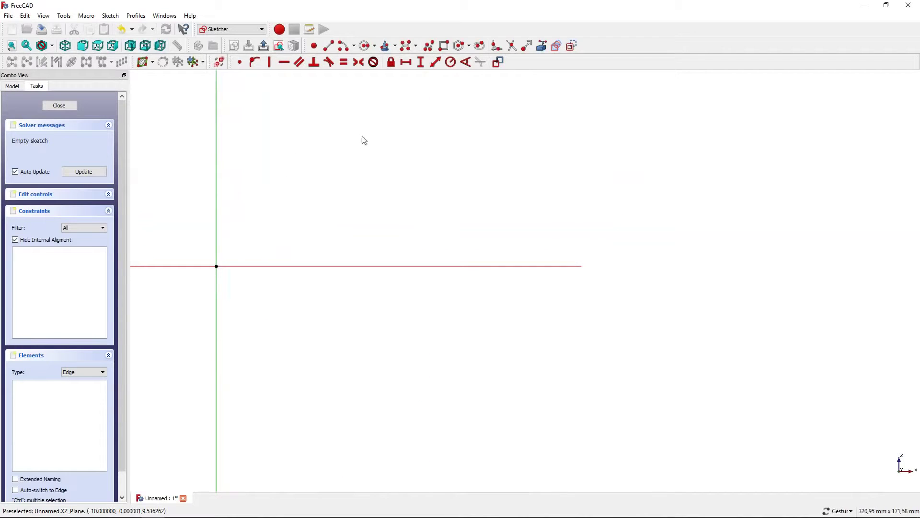
{"action": "left_click", "coordinate": [428, 47]}
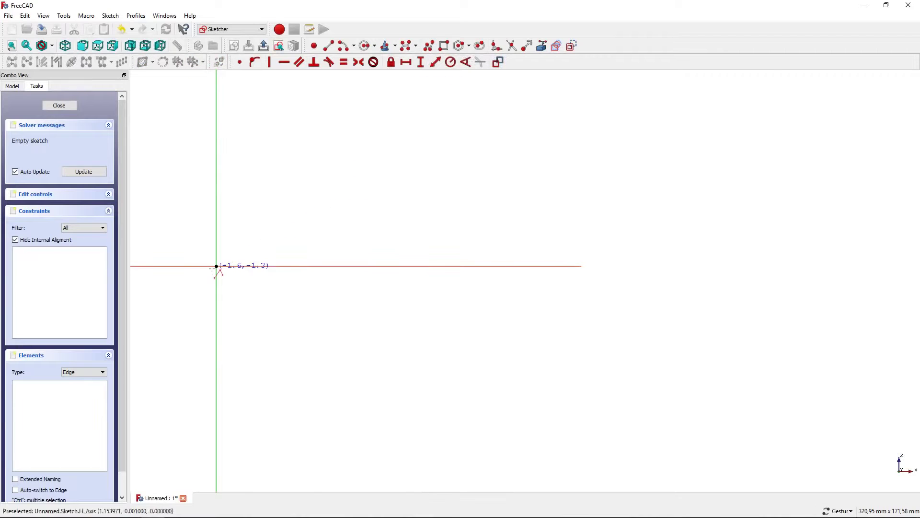
{"action": "left_click", "coordinate": [216, 265]}
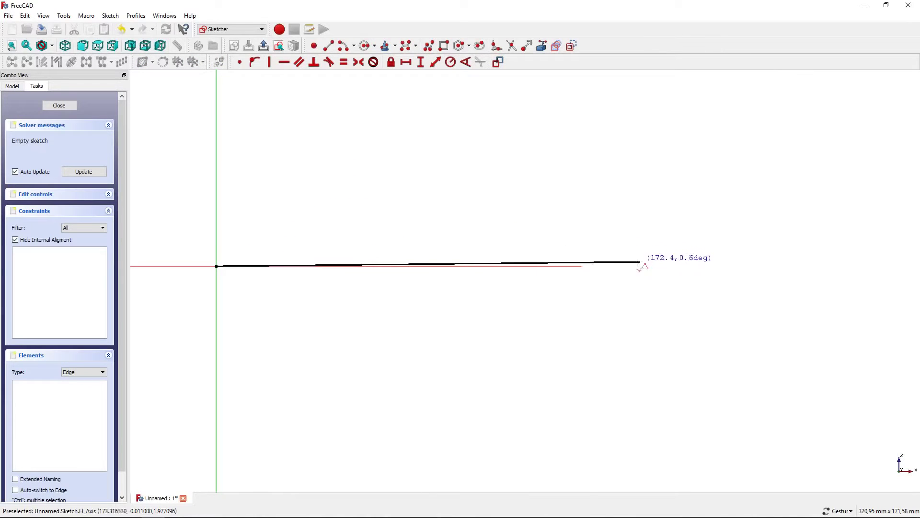
{"action": "left_click", "coordinate": [584, 265]}
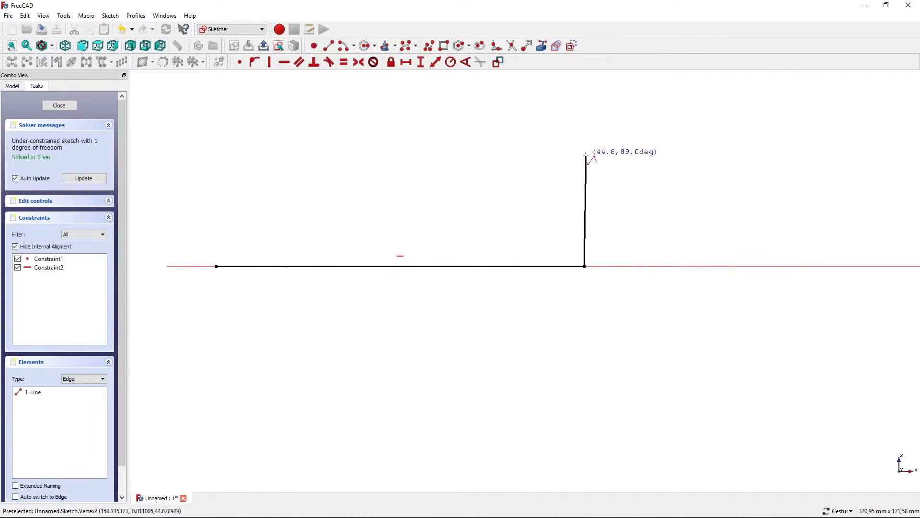
{"action": "left_click", "coordinate": [583, 130]}
{"action": "left_click", "coordinate": [549, 130]}
{"action": "scroll", "coordinate": [550, 130], "scroll_direction": "up", "scroll_amount": 3}
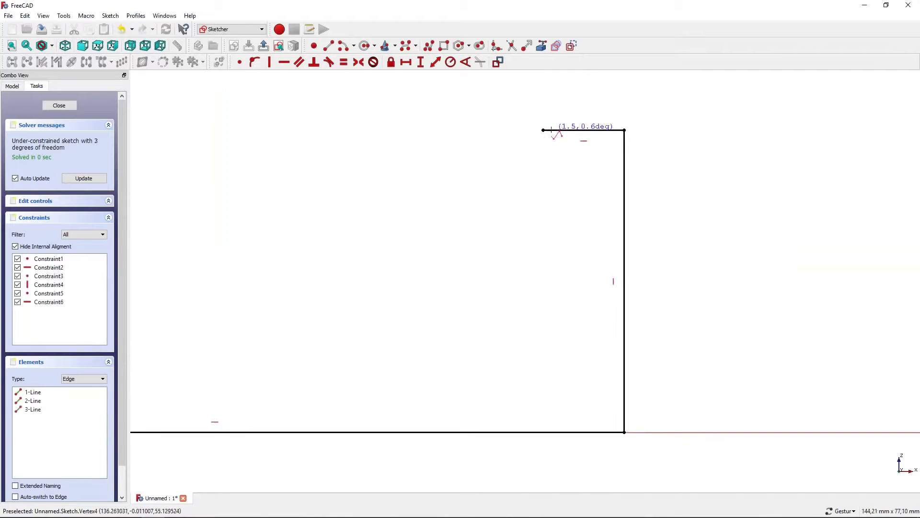
{"action": "left_click", "coordinate": [544, 159]}
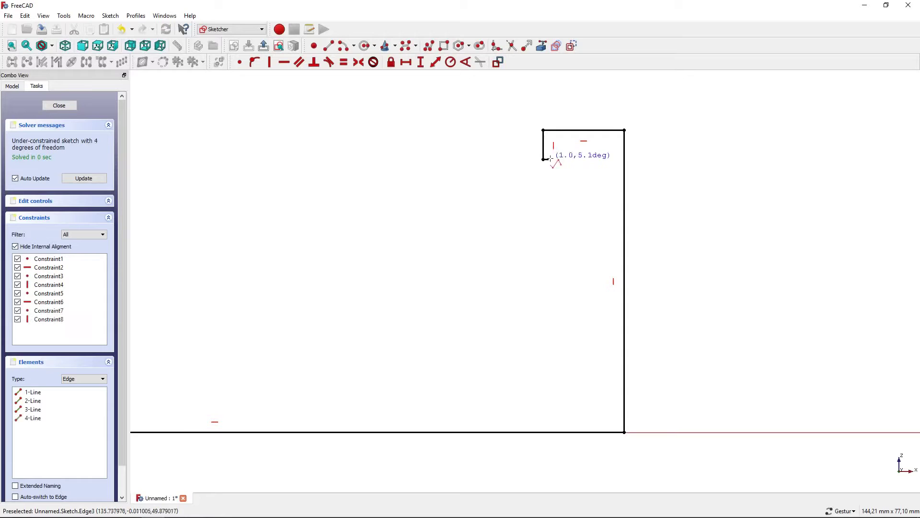
{"action": "left_click", "coordinate": [572, 160]}
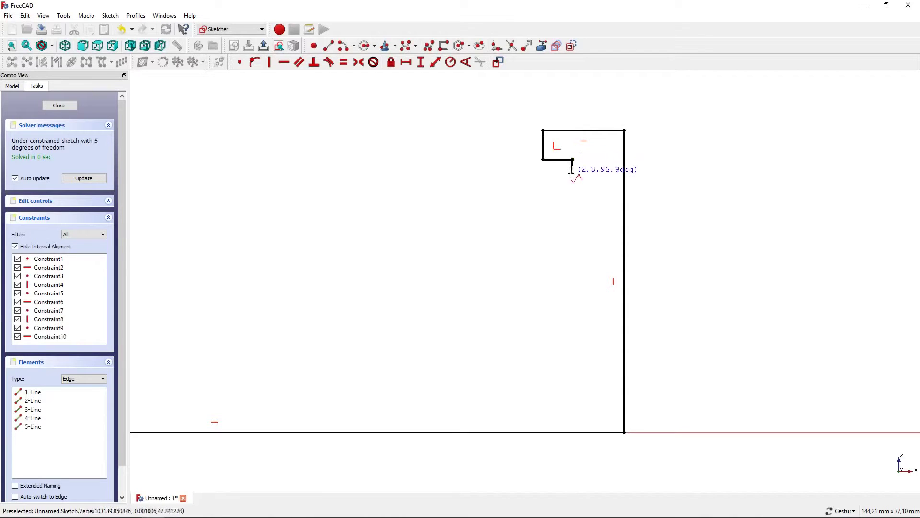
{"action": "left_click", "coordinate": [571, 174]}
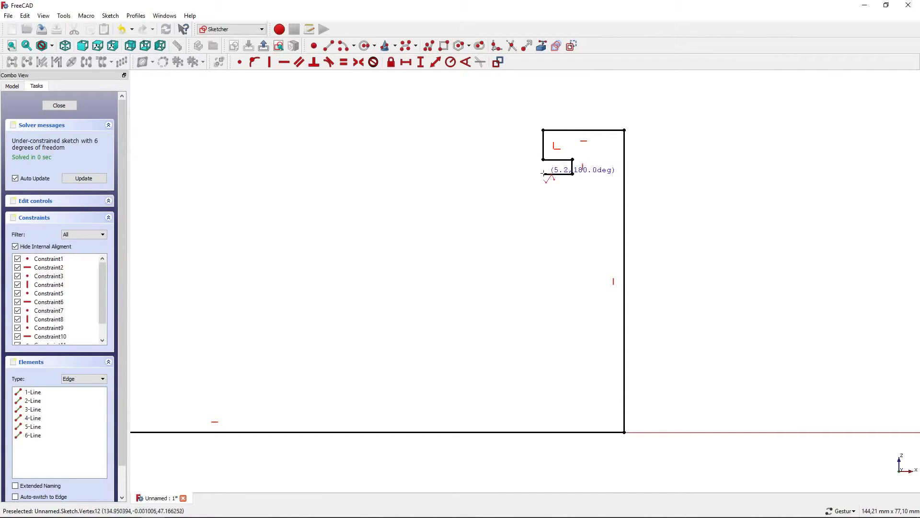
{"action": "left_click", "coordinate": [544, 173]}
- Continue down the inner wall, along the floor and up the left lip, closing at the origin
{"action": "left_click", "coordinate": [547, 322]}
{"action": "scroll", "coordinate": [548, 321], "scroll_direction": "down", "scroll_amount": 5}
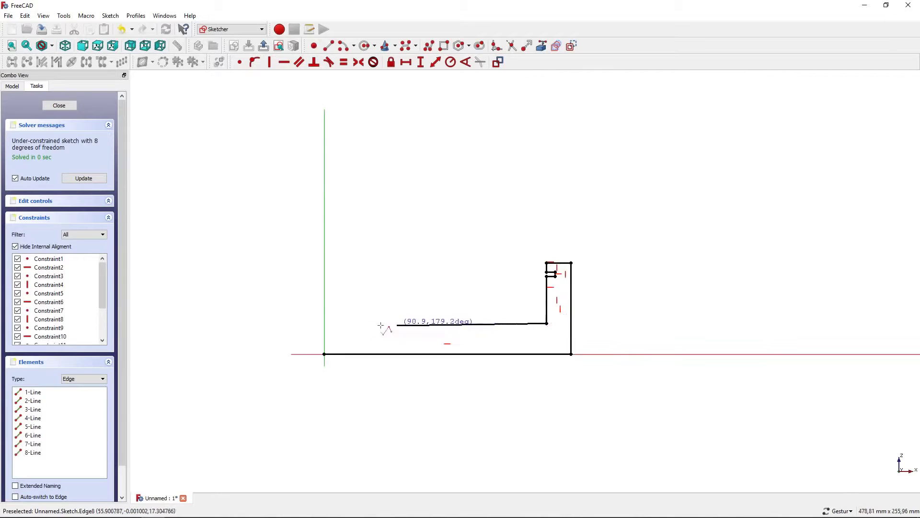
{"action": "scroll", "coordinate": [338, 329], "scroll_direction": "up", "scroll_amount": 4}
{"action": "left_click", "coordinate": [343, 316]}
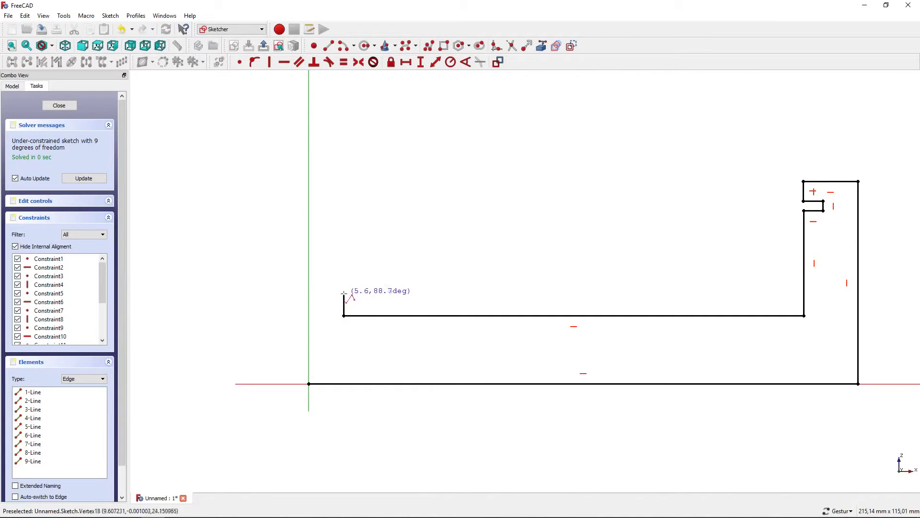
{"action": "left_click", "coordinate": [344, 291]}
{"action": "left_click", "coordinate": [308, 290]}
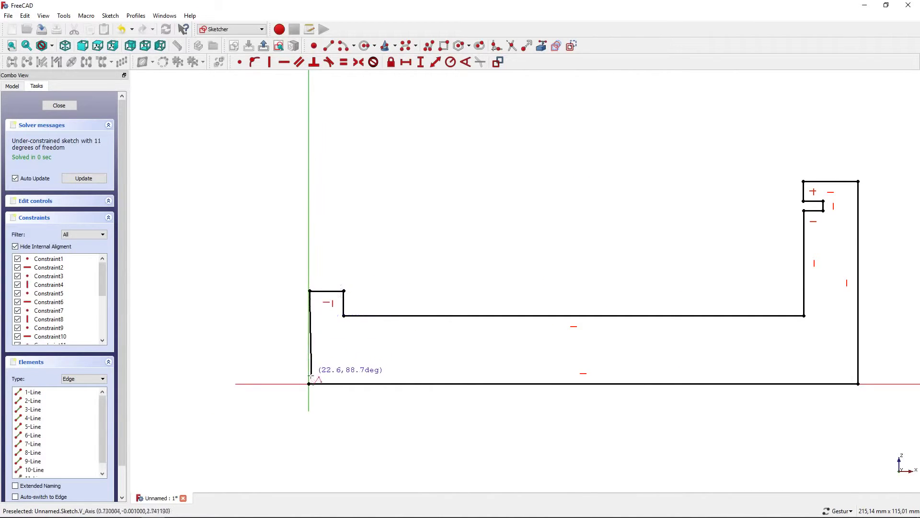
{"action": "left_click", "coordinate": [308, 383]}
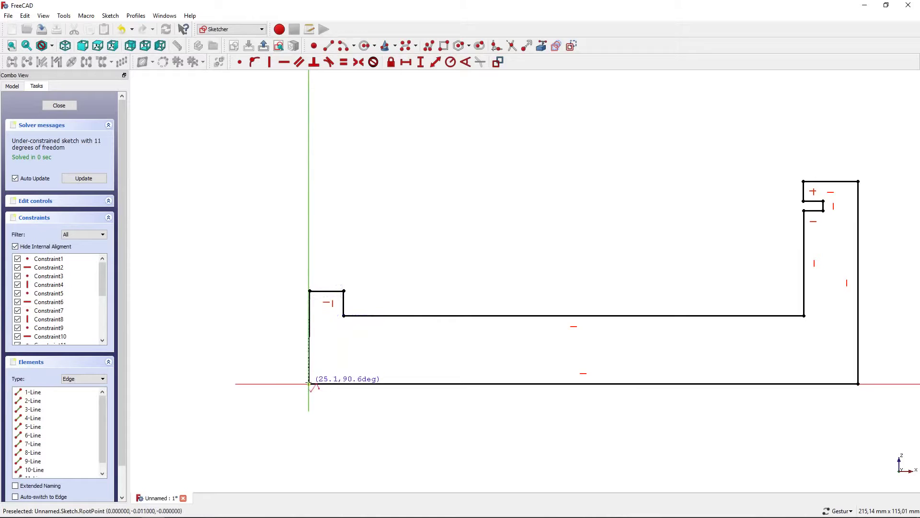
{"action": "right_click", "coordinate": [338, 329]}
{"action": "scroll", "coordinate": [340, 328], "scroll_direction": "down", "scroll_amount": 2}
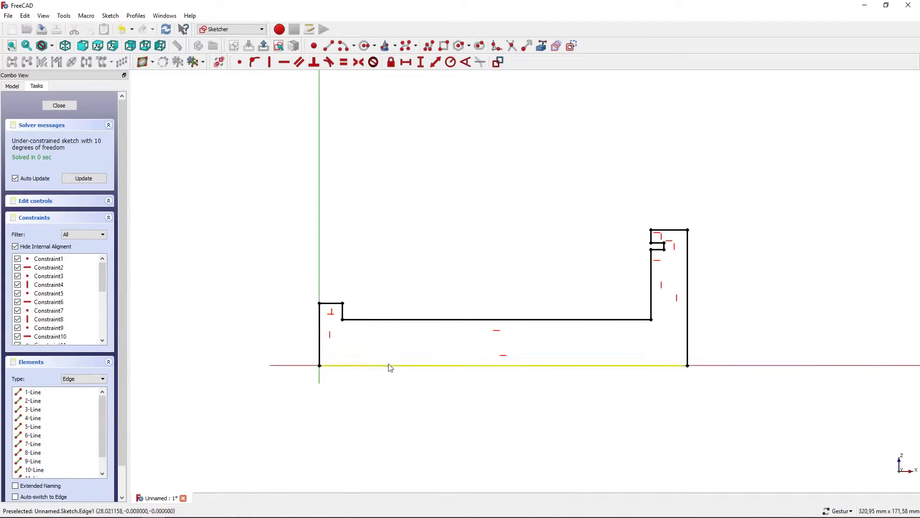
- Give the bottom edge a 150 mm horizontal length, placing the dimension below
{"action": "left_click", "coordinate": [388, 365]}
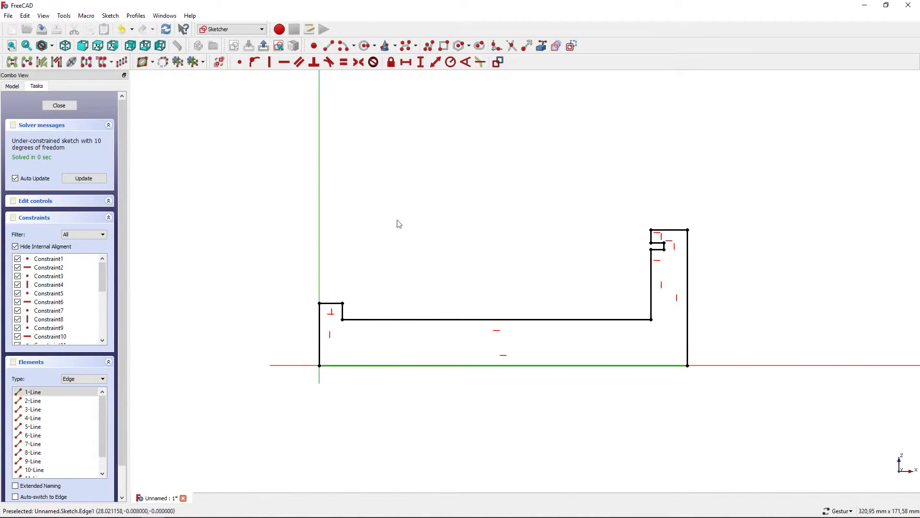
{"action": "left_click", "coordinate": [407, 64]}
{"action": "type", "text": "150mm"}
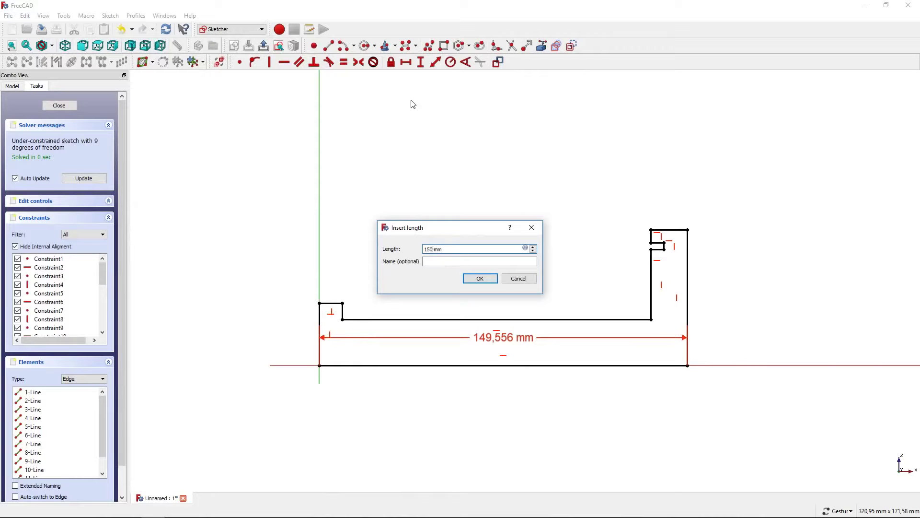
{"action": "key", "text": "Return"}
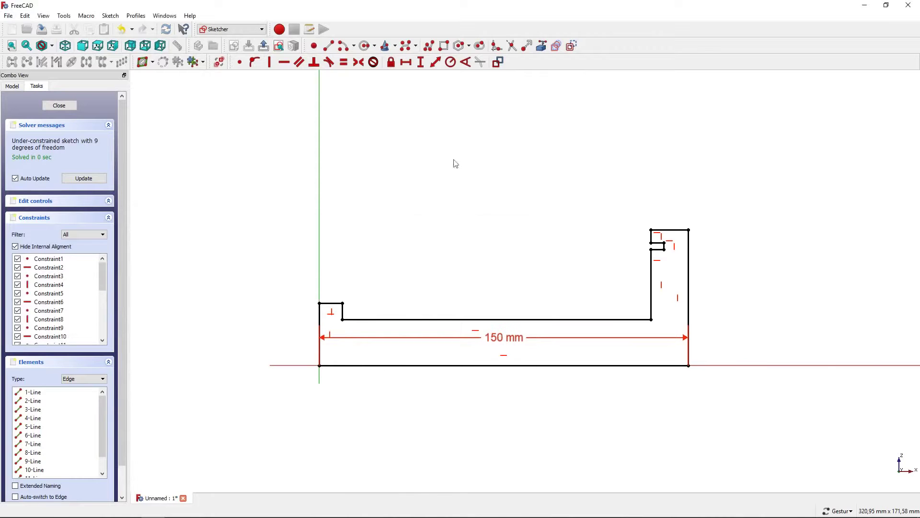
{"action": "right_click_drag", "start_coordinate": [506, 256], "coordinate": [438, 204]}
{"action": "left_click_drag", "start_coordinate": [441, 296], "coordinate": [440, 347]}
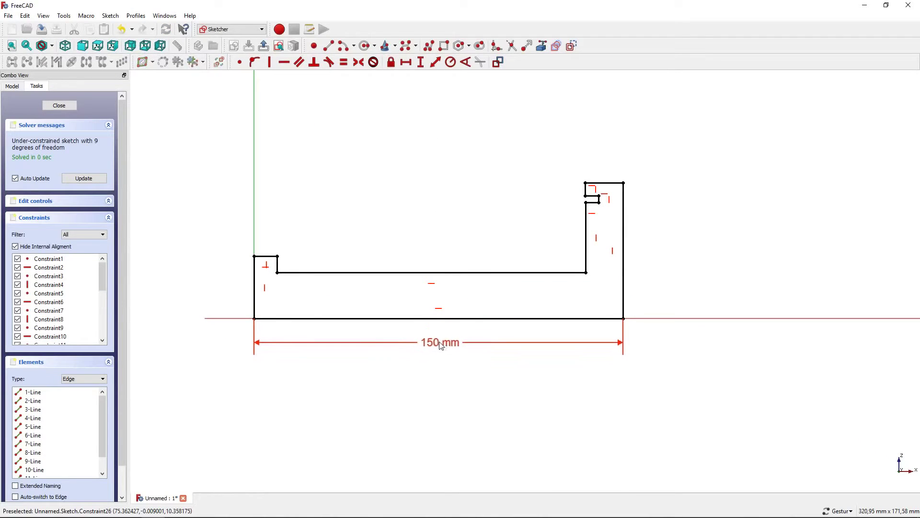
- Give the right wall a 55 mm vertical height and move that dimension aside
{"action": "left_click", "coordinate": [623, 306]}
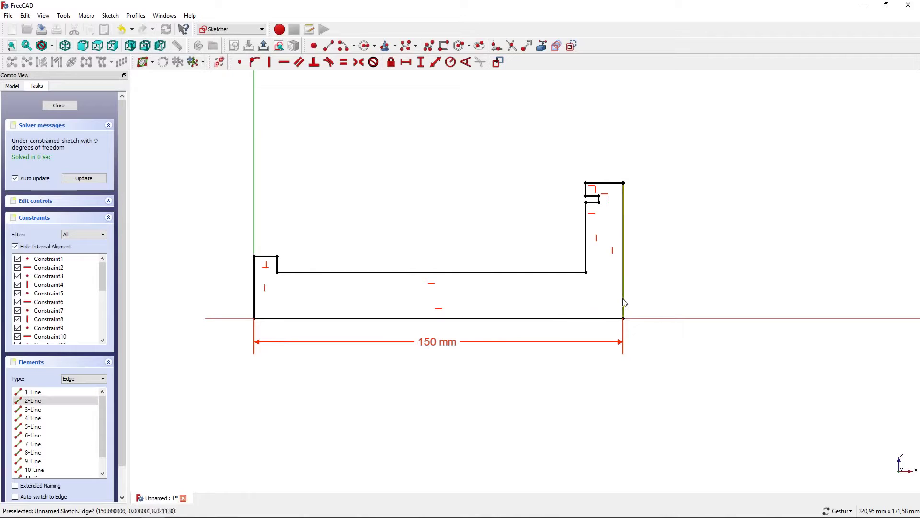
{"action": "left_click", "coordinate": [423, 67]}
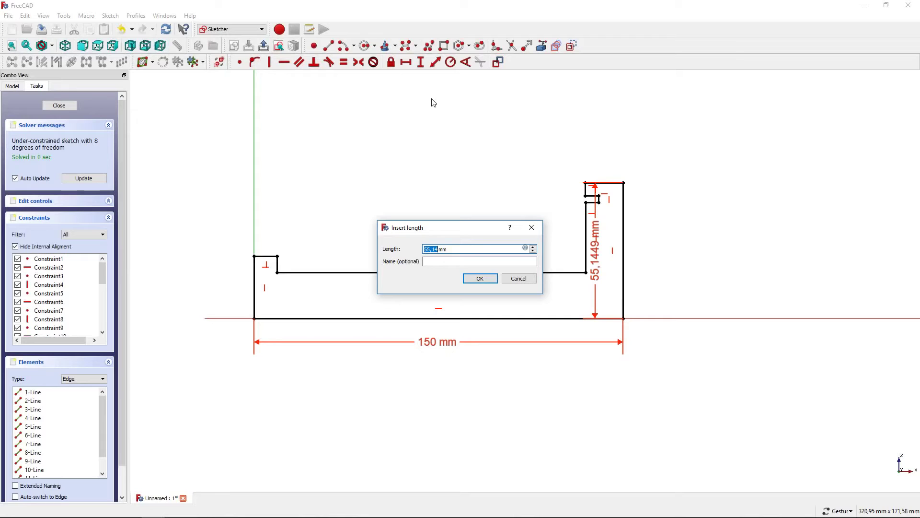
{"action": "type", "text": "55"}
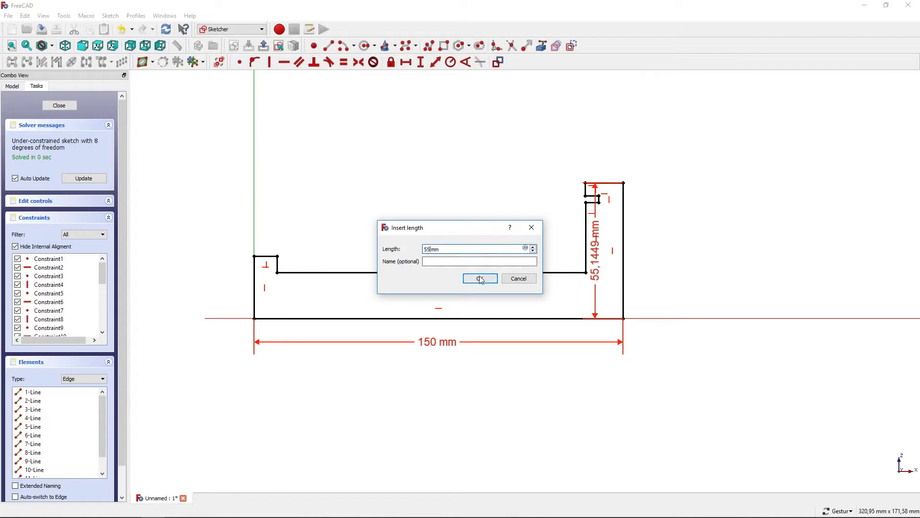
{"action": "left_click", "coordinate": [479, 278]}
{"action": "left_click_drag", "start_coordinate": [594, 262], "coordinate": [645, 264]}
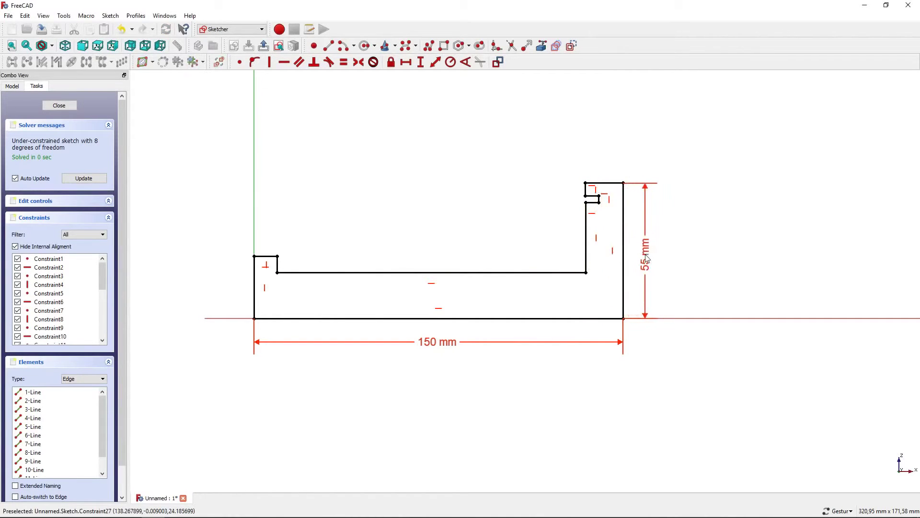
{"action": "scroll", "coordinate": [615, 155], "scroll_direction": "up", "scroll_amount": 2}
{"action": "left_click", "coordinate": [581, 199]}
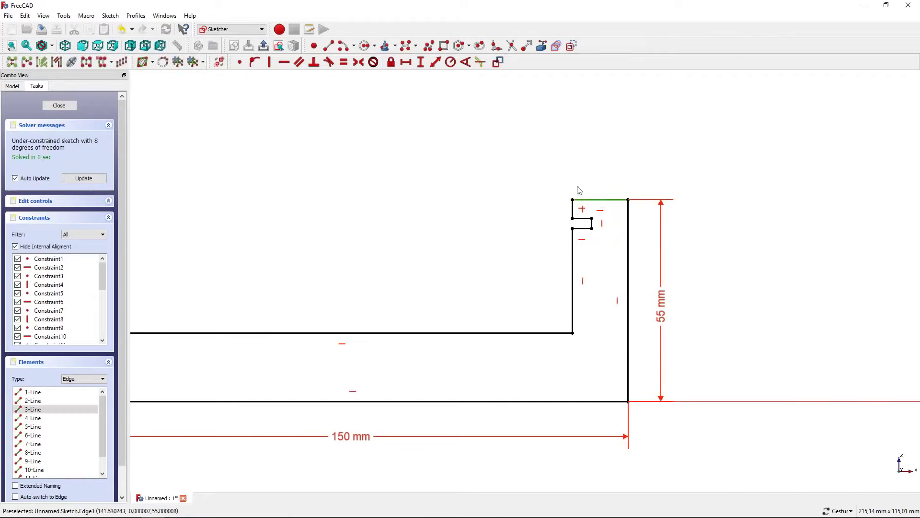
- Set the top edge to 15 mm and the notch's short vertical edge to 5 mm
{"action": "left_click", "coordinate": [406, 63]}
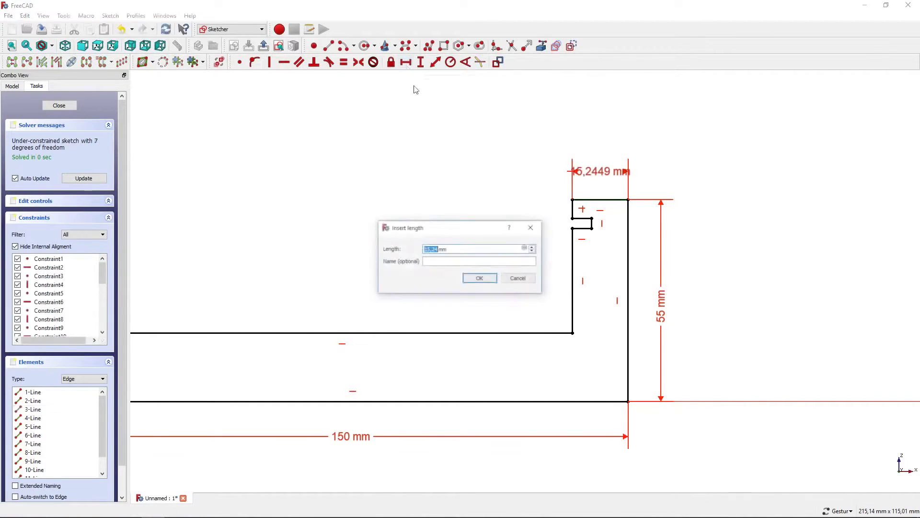
{"action": "type", "text": "1"}
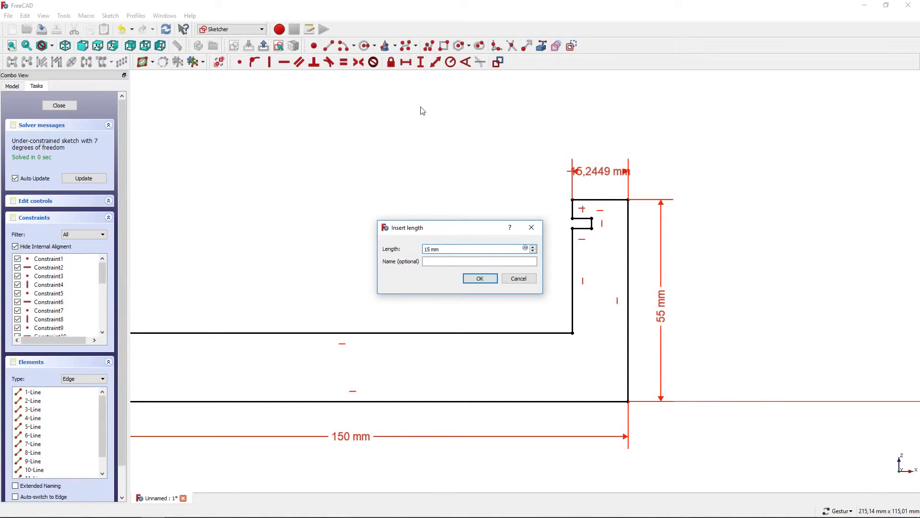
{"action": "key", "text": "Return"}
{"action": "scroll", "coordinate": [535, 172], "scroll_direction": "up", "scroll_amount": 2}
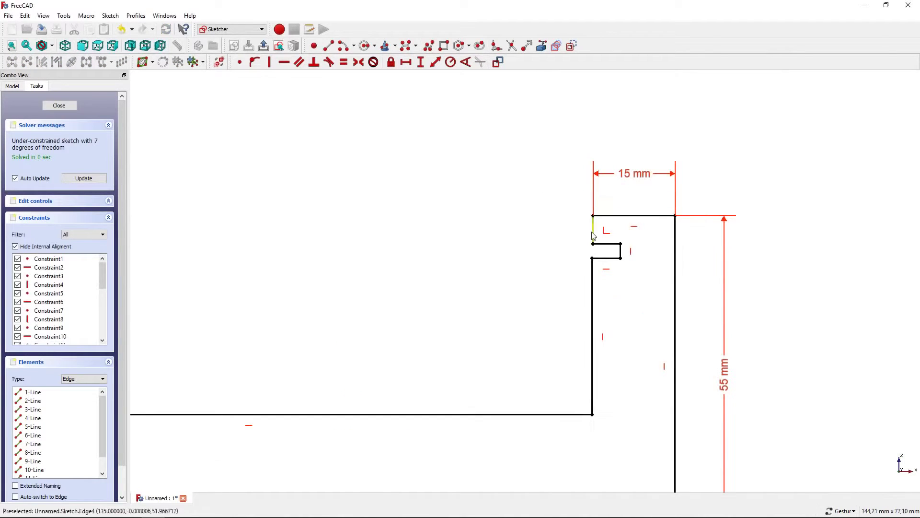
{"action": "left_click", "coordinate": [593, 229]}
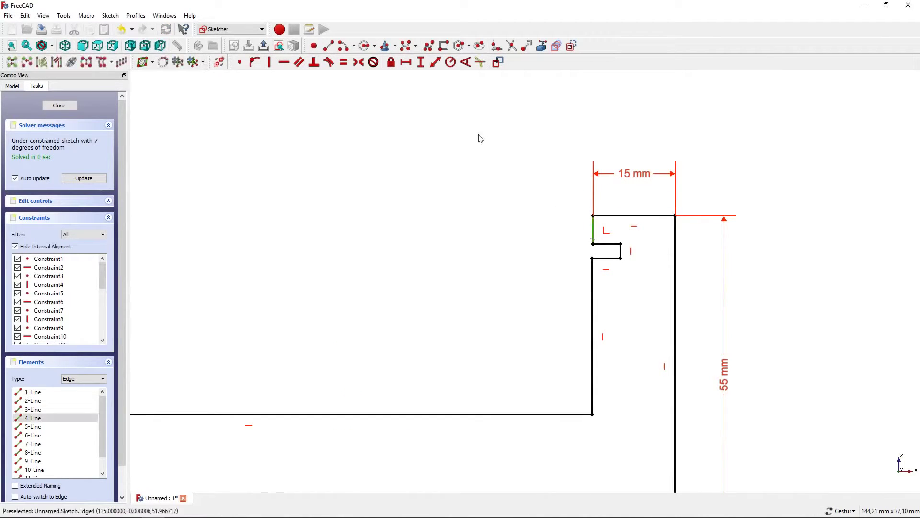
{"action": "left_click", "coordinate": [420, 62]}
{"action": "type", "text": "5"}
{"action": "key", "text": "Return"}
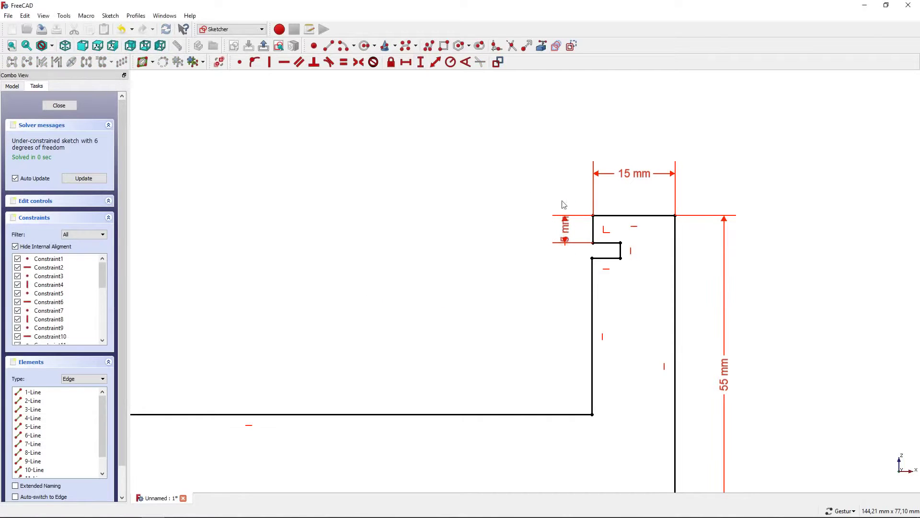
- Make the notch's upper ledge 5 mm wide and constrain both ledges equal
{"action": "scroll", "coordinate": [589, 237], "scroll_direction": "up", "scroll_amount": 2}
{"action": "left_click", "coordinate": [606, 247]}
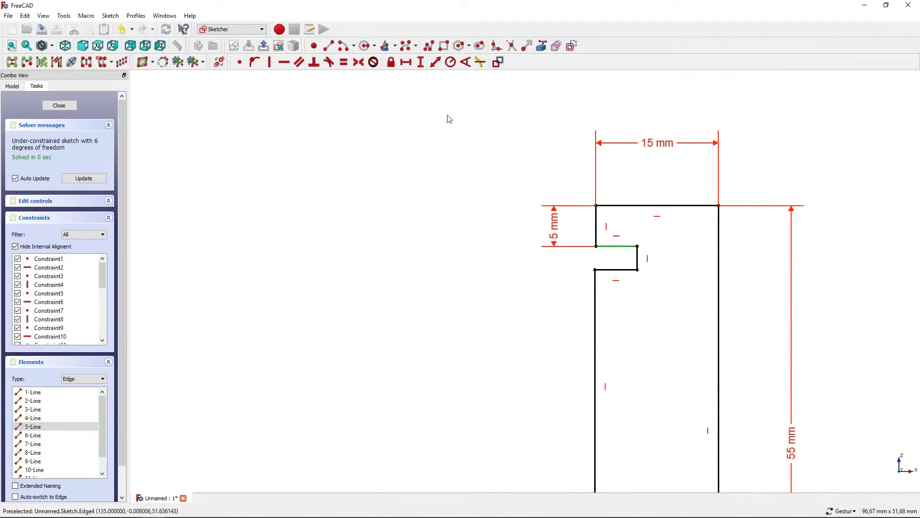
{"action": "left_click", "coordinate": [405, 62]}
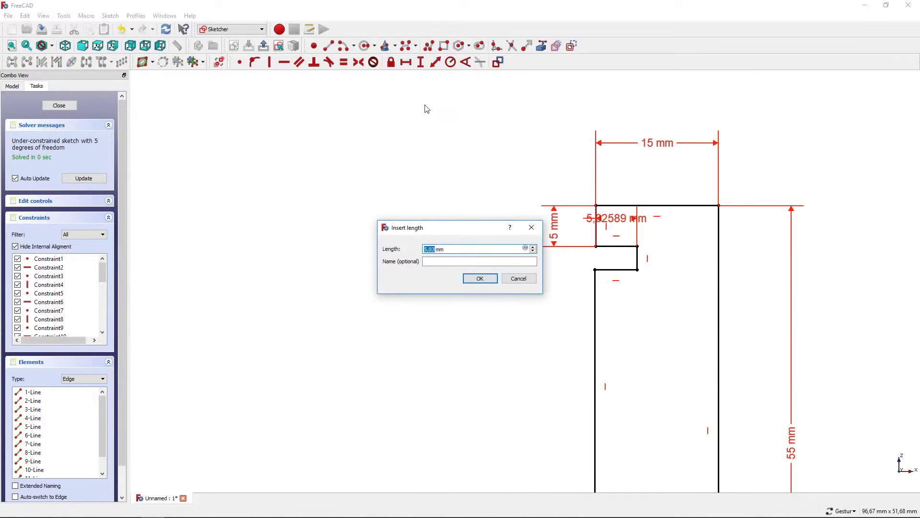
{"action": "type", "text": "5"}
{"action": "key", "text": "Return"}
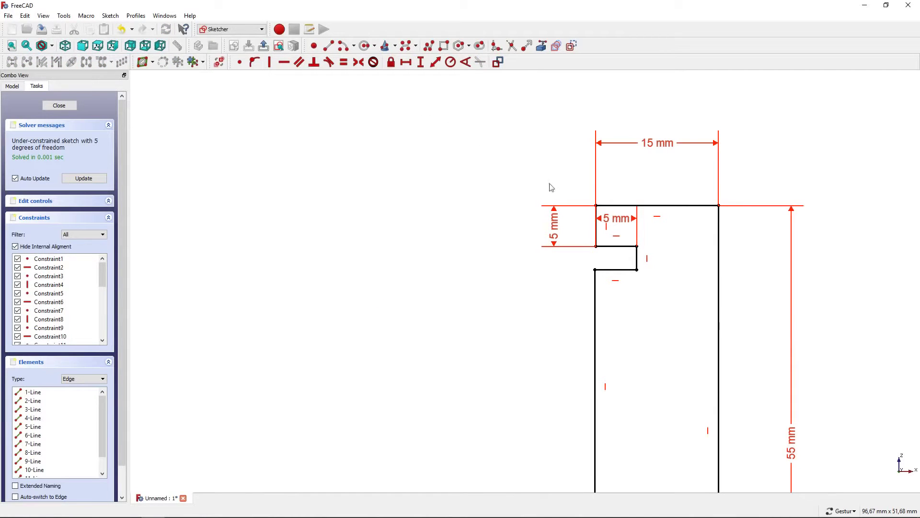
{"action": "left_click", "coordinate": [605, 246]}
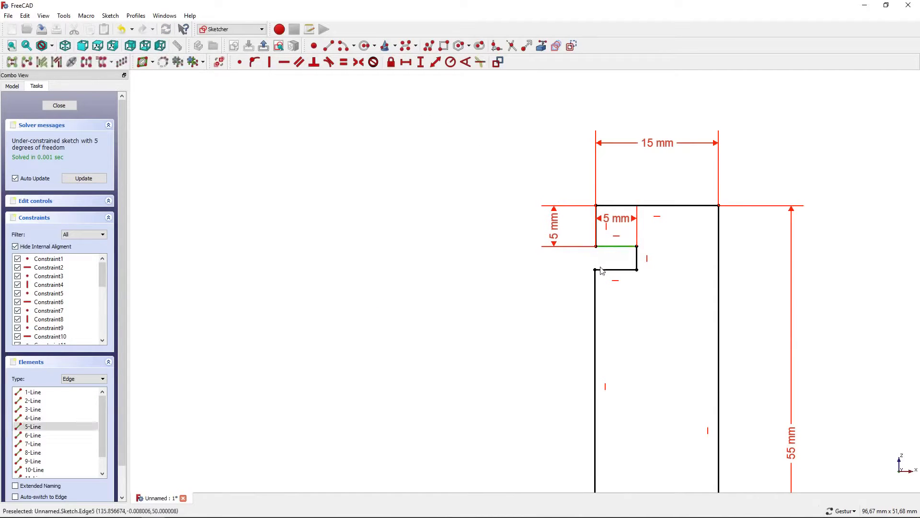
{"action": "left_click", "coordinate": [596, 269]}
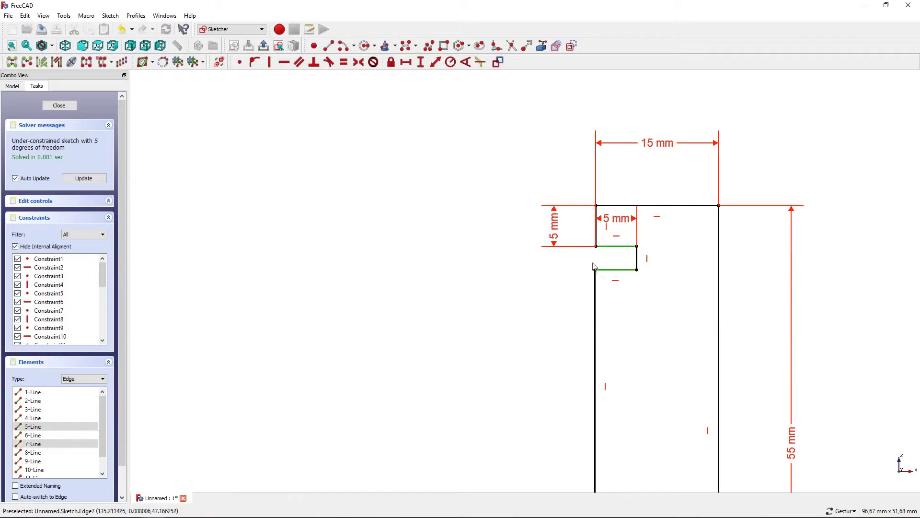
{"action": "left_click", "coordinate": [348, 68]}
{"action": "scroll", "coordinate": [360, 88], "scroll_direction": "down", "scroll_amount": 2}
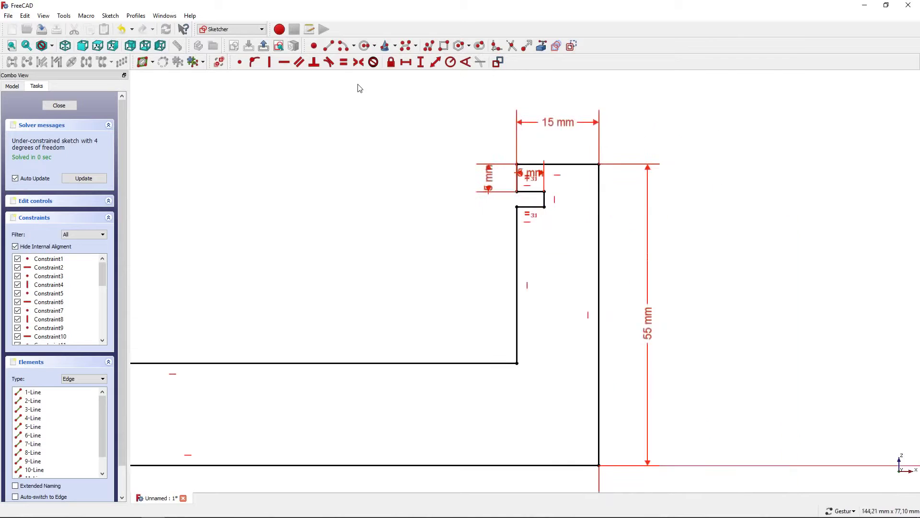
{"action": "scroll", "coordinate": [522, 168], "scroll_direction": "up", "scroll_amount": 2}
{"action": "left_click_drag", "start_coordinate": [527, 173], "coordinate": [594, 141]}
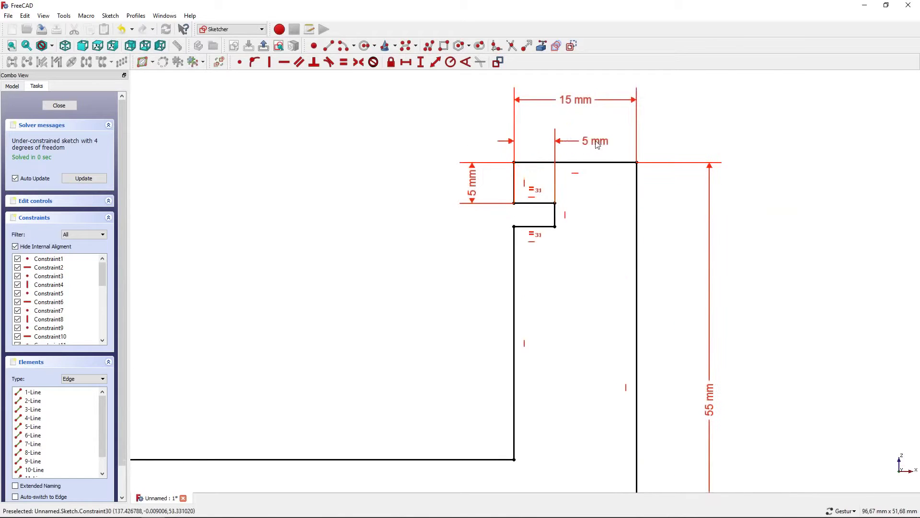
- Give the step's short vertical edge a 2 mm height
{"action": "left_click", "coordinate": [555, 215]}
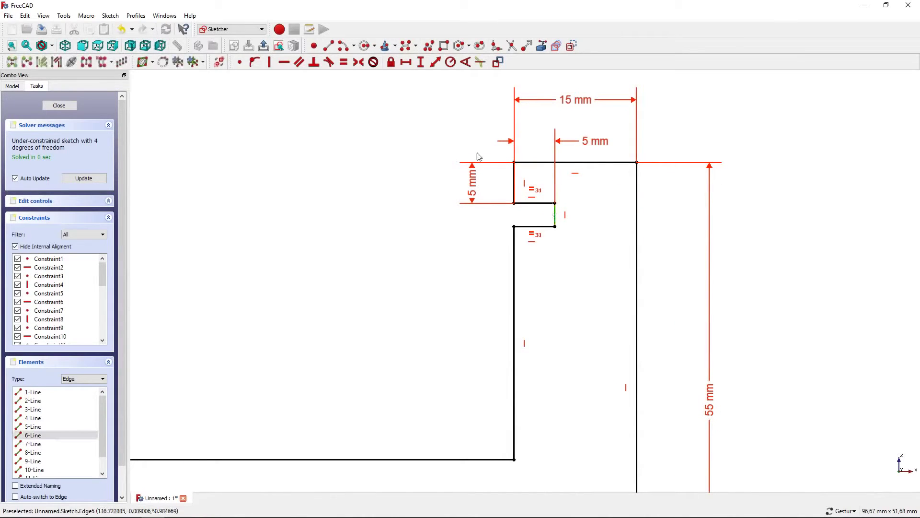
{"action": "left_click", "coordinate": [420, 62]}
{"action": "type", "text": "2"}
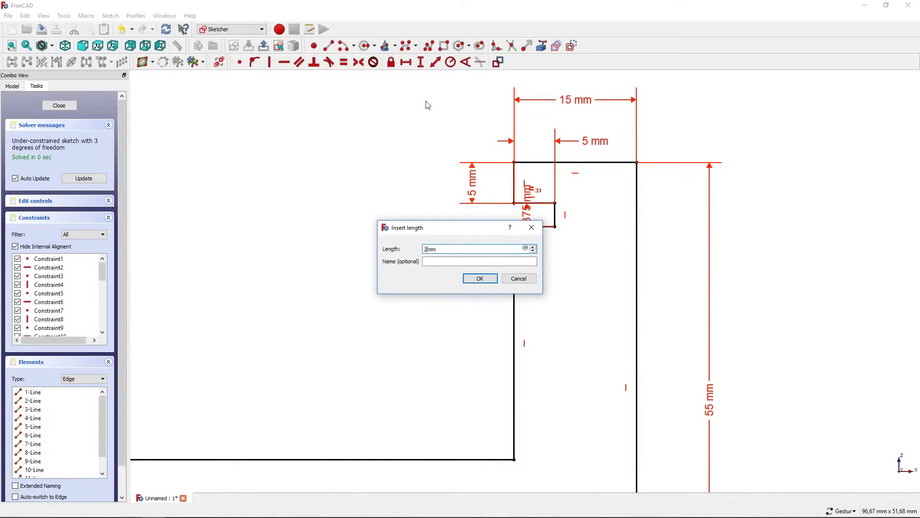
{"action": "key", "text": "Return"}
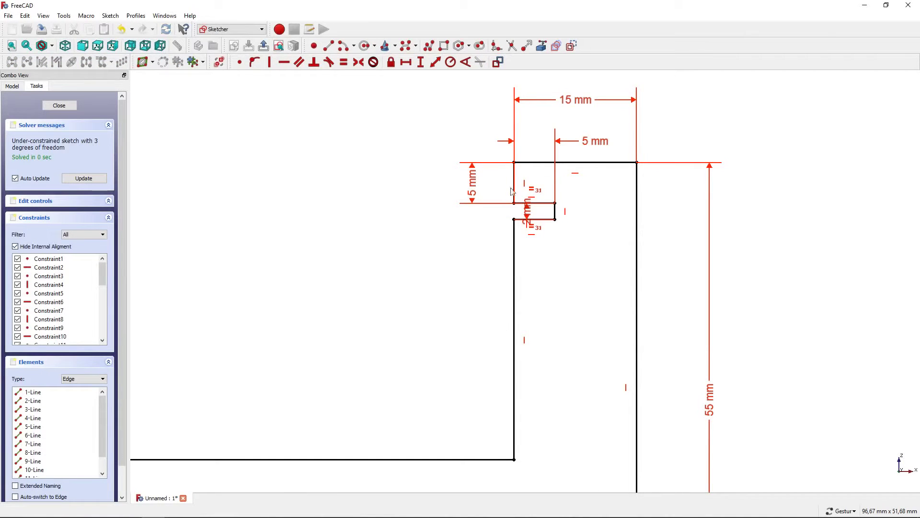
{"action": "left_click_drag", "start_coordinate": [563, 240], "coordinate": [582, 244]}
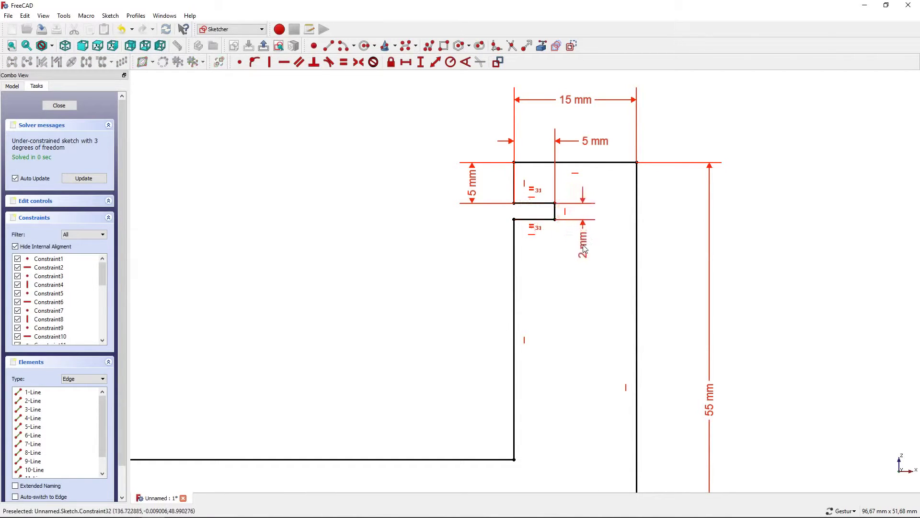
- Set the inner wall height to 30 mm, discarding the redundant 55 mm dimension
{"action": "left_click", "coordinate": [515, 165]}
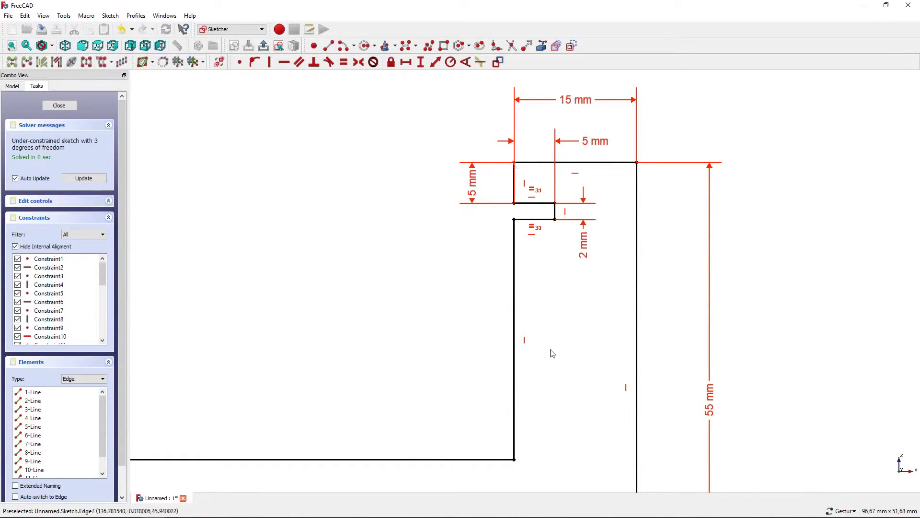
{"action": "left_click", "coordinate": [516, 461]}
{"action": "left_click", "coordinate": [421, 62]}
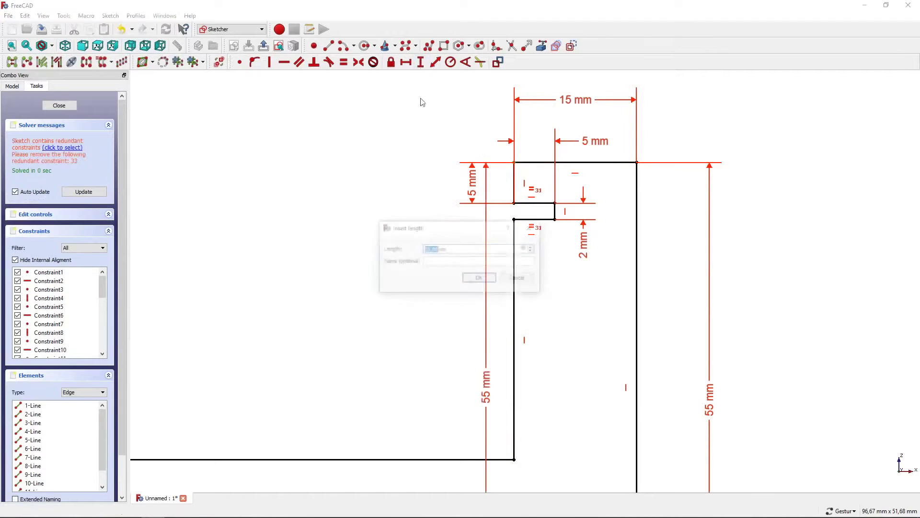
{"action": "left_click", "coordinate": [515, 279]}
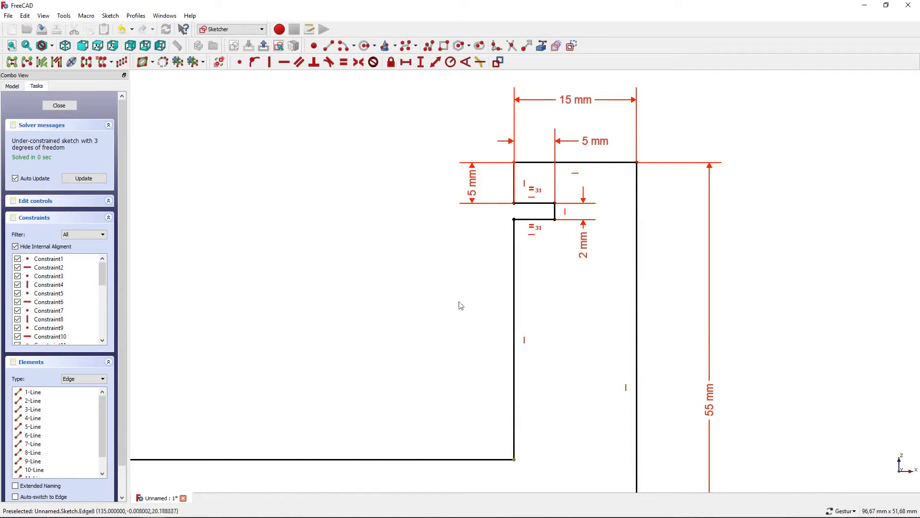
{"action": "left_click", "coordinate": [420, 62]}
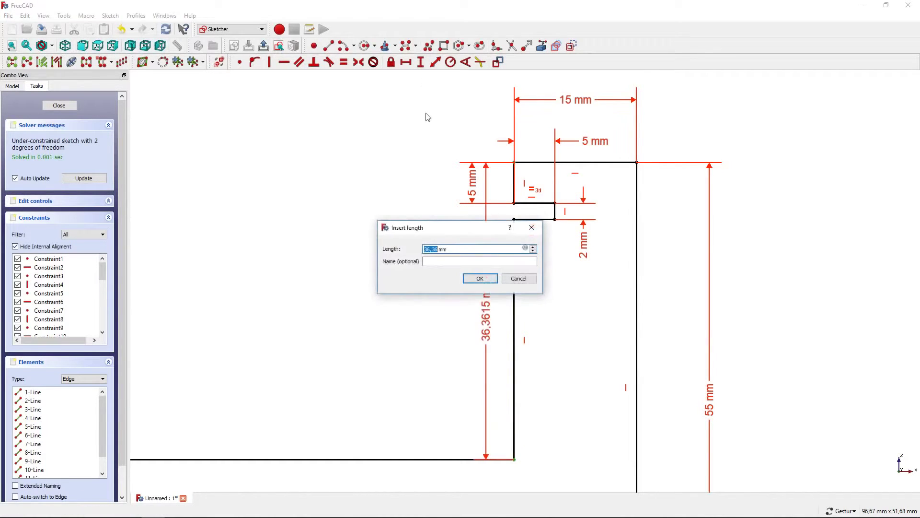
{"action": "type", "text": "3"}
{"action": "key", "text": "Return"}
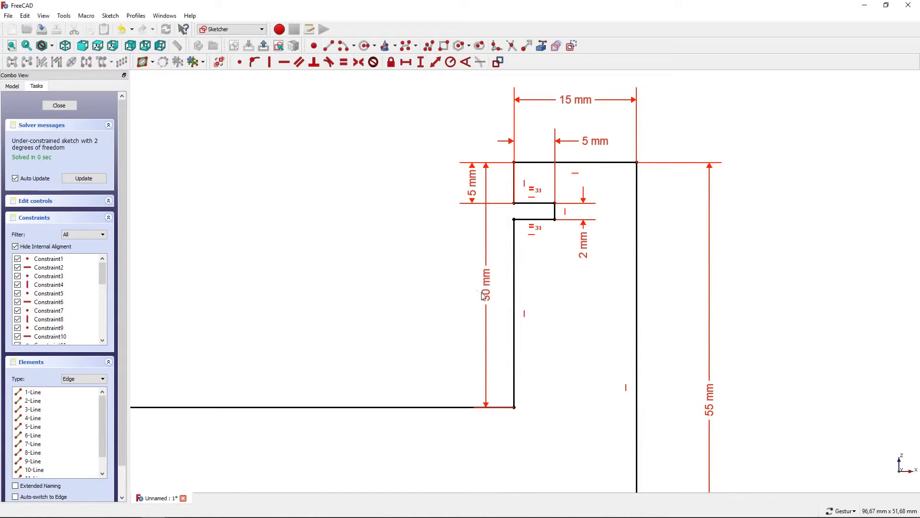
{"action": "left_click_drag", "start_coordinate": [482, 295], "coordinate": [425, 293]}
- Raise the left lip's top edge into a step with a 3 mm height
{"action": "scroll", "coordinate": [476, 249], "scroll_direction": "down", "scroll_amount": 2}
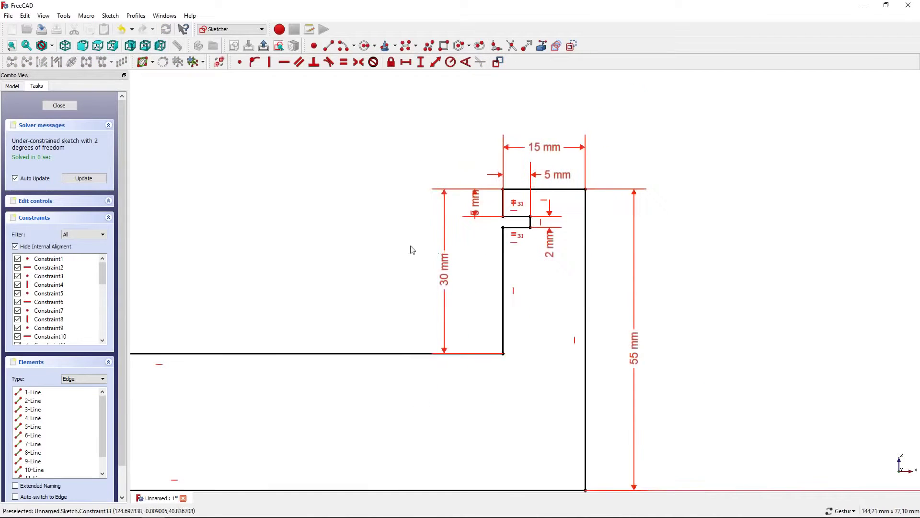
{"action": "scroll", "coordinate": [411, 249], "scroll_direction": "down", "scroll_amount": 1}
{"action": "scroll", "coordinate": [411, 249], "scroll_direction": "down", "scroll_amount": 2}
{"action": "right_click_drag", "start_coordinate": [324, 245], "coordinate": [427, 242]}
{"action": "scroll", "coordinate": [316, 277], "scroll_direction": "up", "scroll_amount": 2}
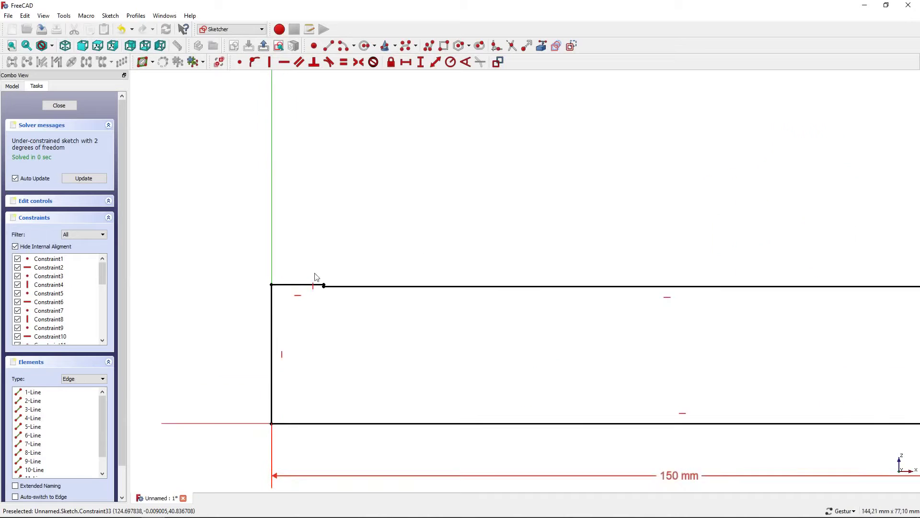
{"action": "left_click_drag", "start_coordinate": [297, 287], "coordinate": [300, 236]}
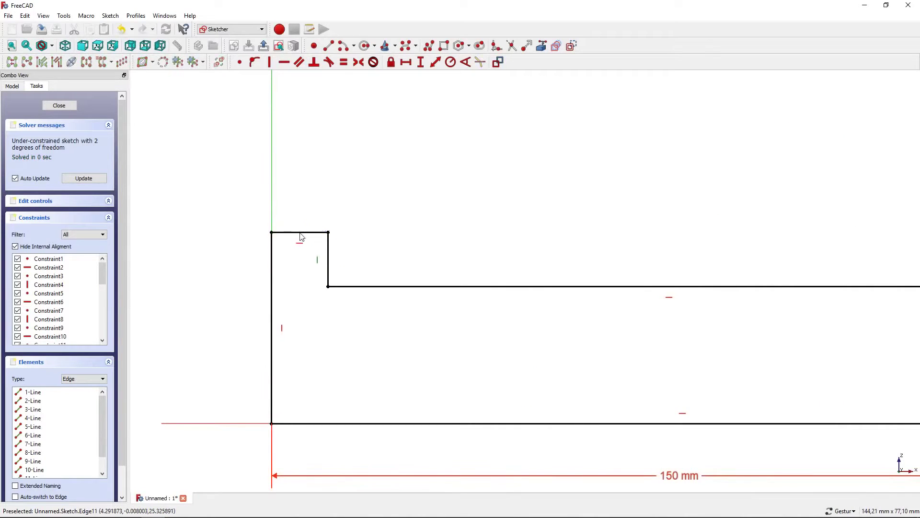
{"action": "left_click", "coordinate": [329, 253]}
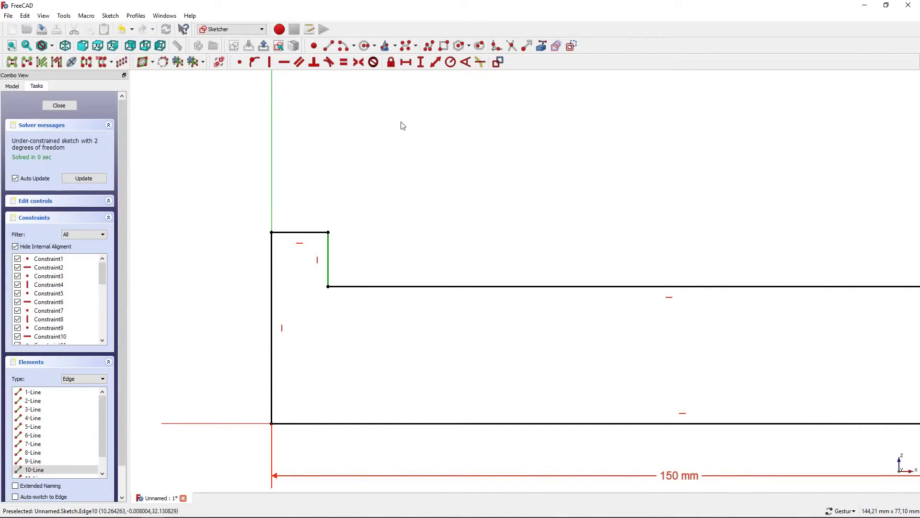
{"action": "left_click", "coordinate": [421, 62]}
{"action": "type", "text": "3mm"}
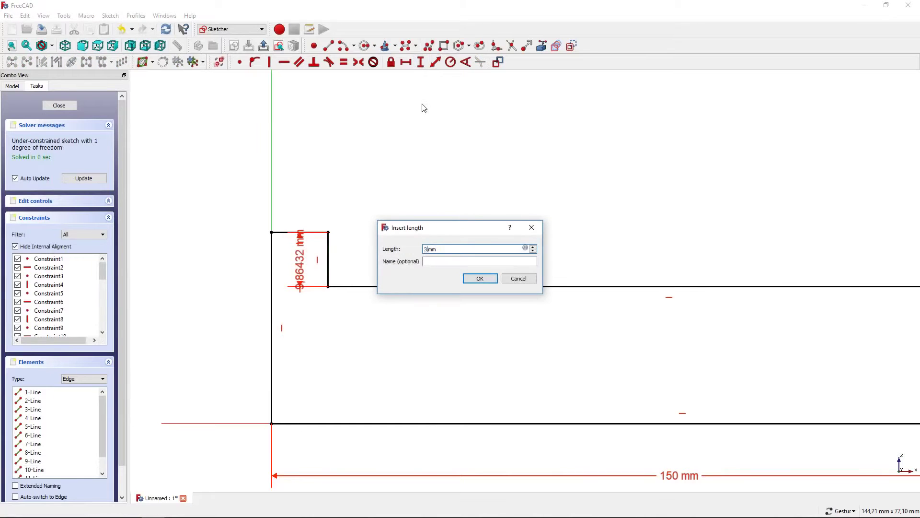
{"action": "key", "text": "Return"}
{"action": "left_click_drag", "start_coordinate": [300, 280], "coordinate": [364, 278]}
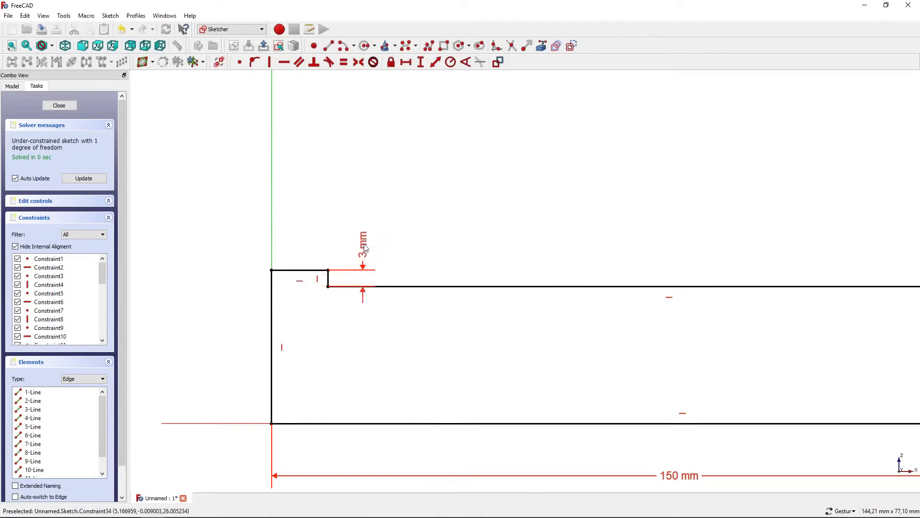
- Give the short left top edge a 2,5 mm horizontal length
{"action": "left_click", "coordinate": [311, 272]}
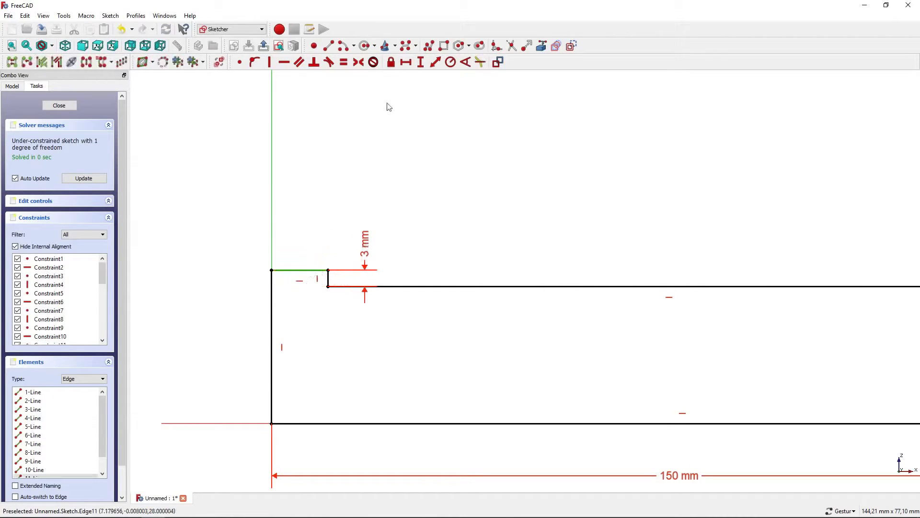
{"action": "left_click", "coordinate": [405, 64]}
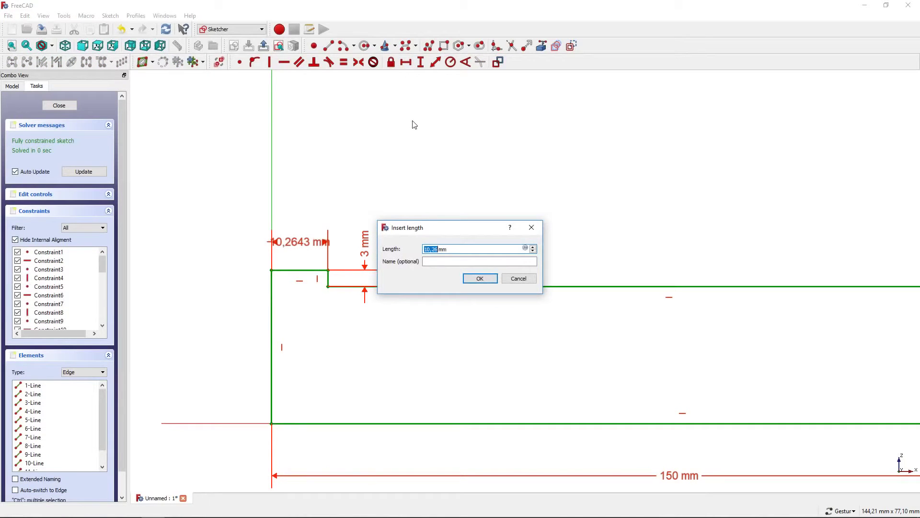
{"action": "type", "text": "2,5mm"}
{"action": "key", "text": "Return"}
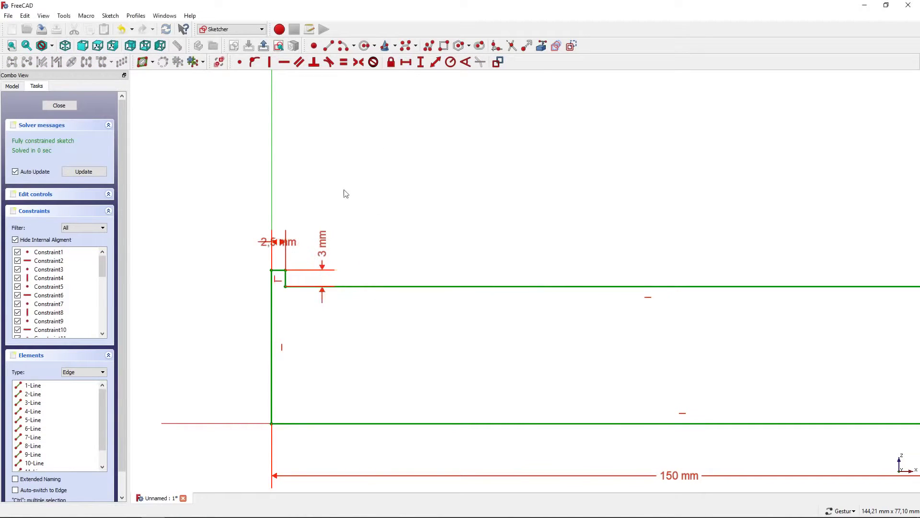
{"action": "left_click_drag", "start_coordinate": [274, 242], "coordinate": [262, 246]}
{"action": "scroll", "coordinate": [302, 252], "scroll_direction": "down", "scroll_amount": 4}
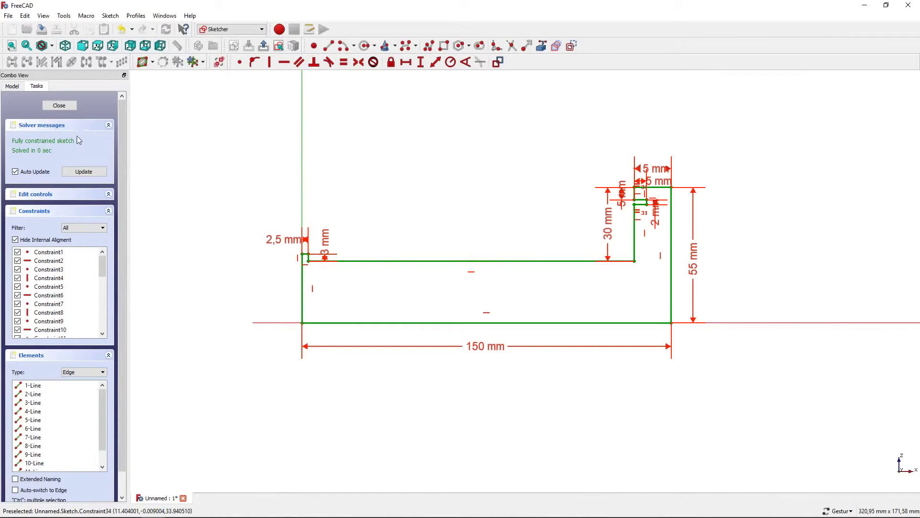
- Close the sketch and revolve it 360° about the vertical sketch axis
{"action": "left_click", "coordinate": [59, 105]}
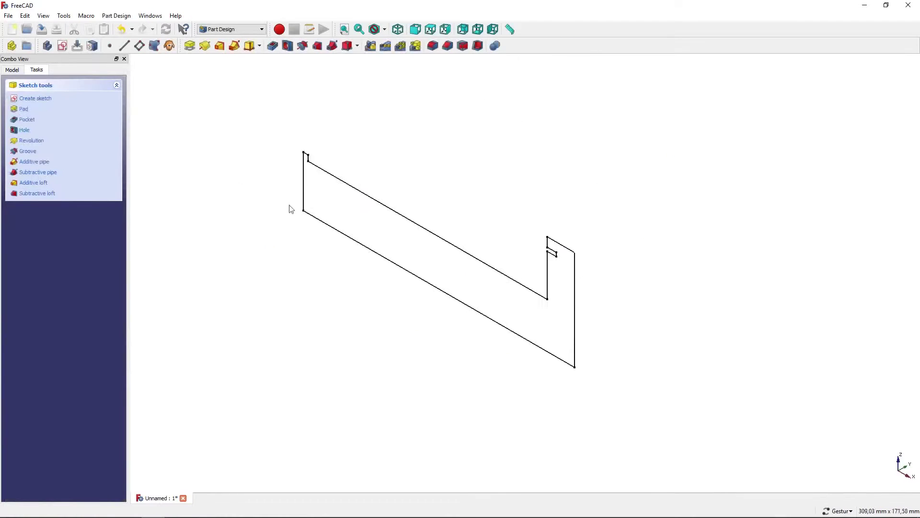
{"action": "scroll", "coordinate": [289, 209], "scroll_direction": "down", "scroll_amount": 5}
{"action": "right_click_drag", "start_coordinate": [278, 226], "coordinate": [437, 254]}
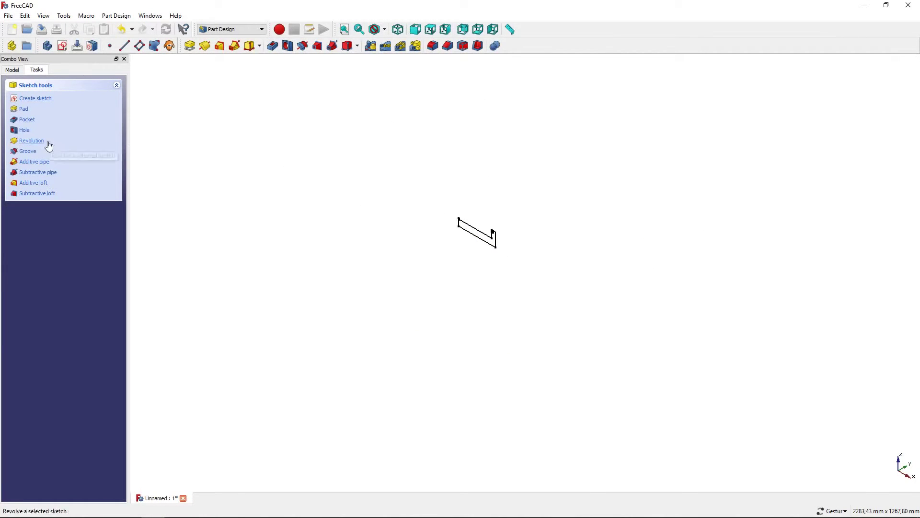
{"action": "left_click", "coordinate": [205, 46]}
{"action": "scroll", "coordinate": [451, 187], "scroll_direction": "up", "scroll_amount": 2}
{"action": "scroll", "coordinate": [464, 160], "scroll_direction": "up", "scroll_amount": 2}
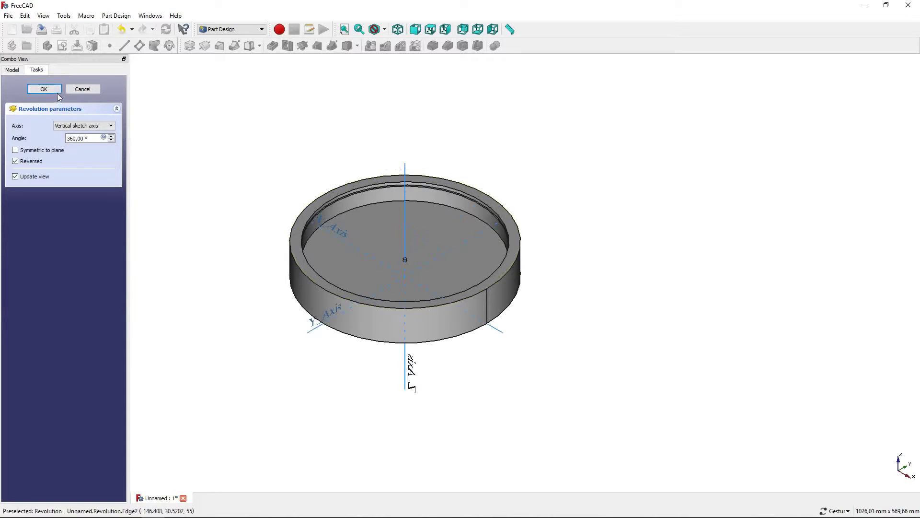
{"action": "left_click", "coordinate": [44, 90]}
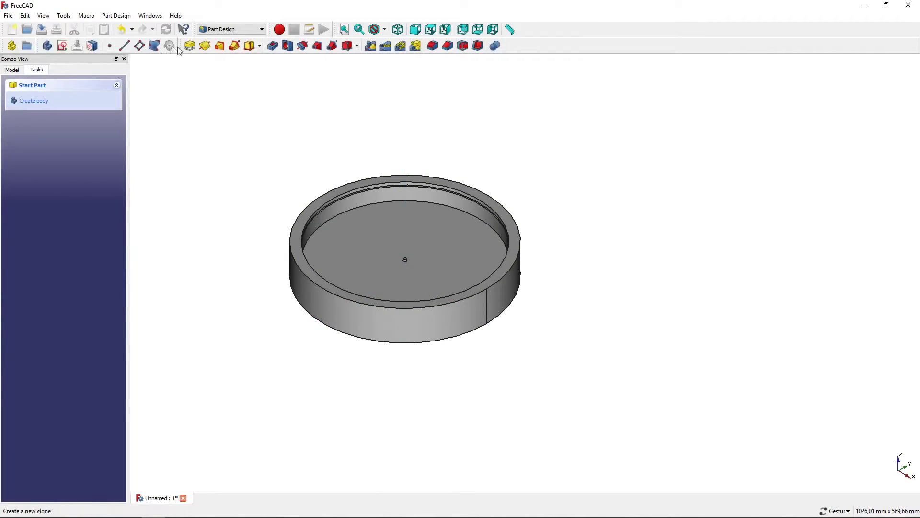
- In the Complete workbench, rename the body to Housing in the model tree
{"action": "left_click", "coordinate": [211, 29]}
{"action": "left_click", "coordinate": [225, 48]}
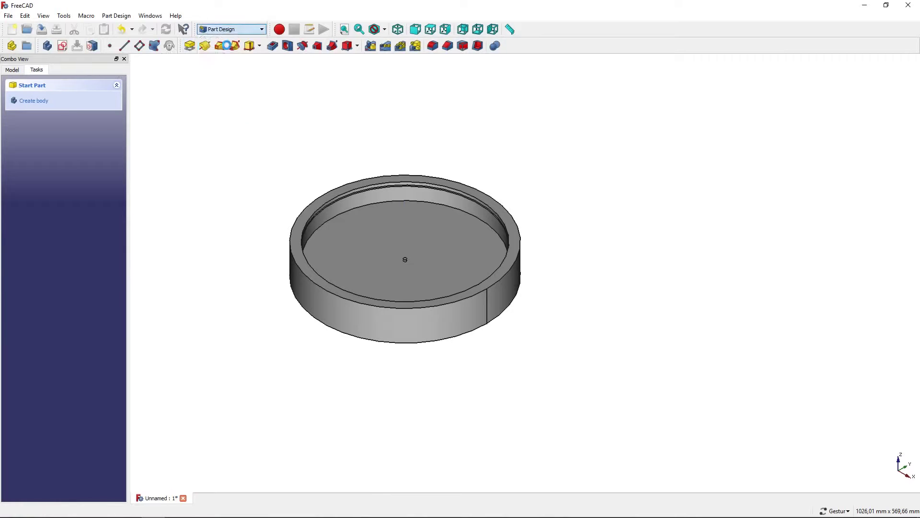
{"action": "left_click", "coordinate": [16, 70]}
{"action": "right_click", "coordinate": [42, 110]}
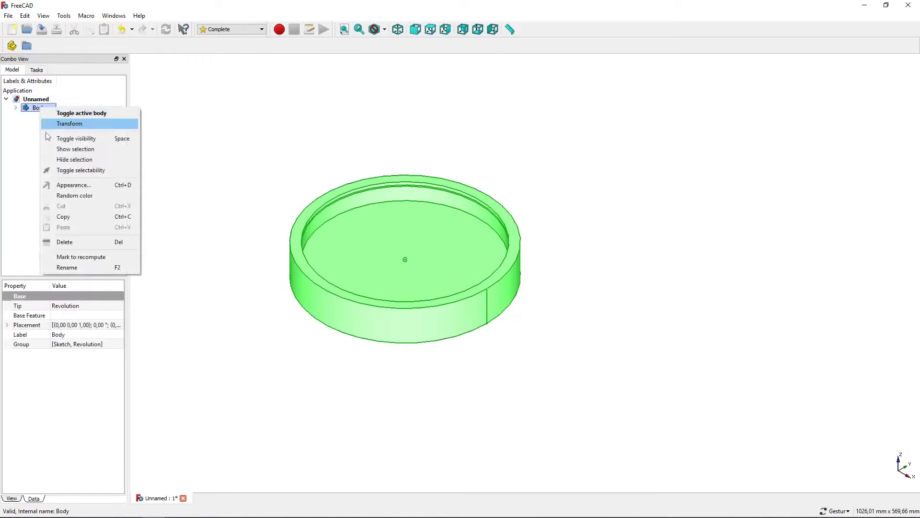
{"action": "left_click", "coordinate": [113, 267]}
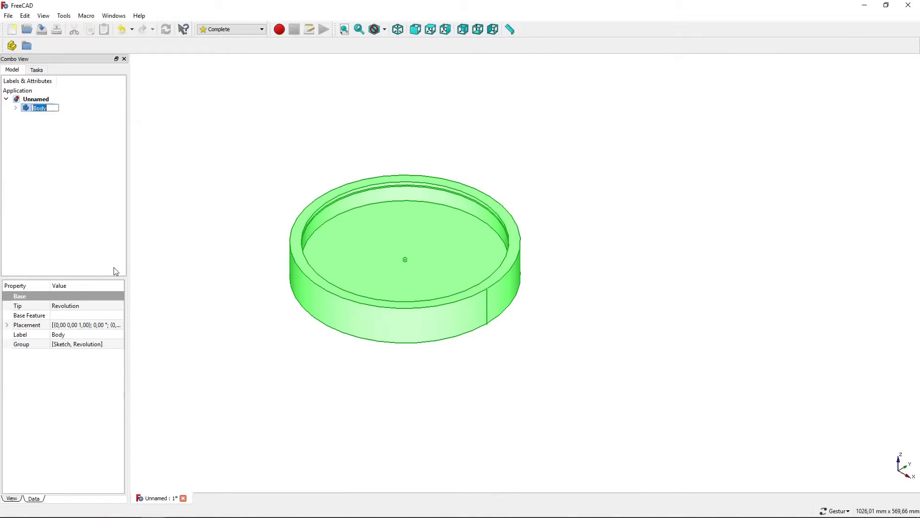
{"action": "type", "text": "Housin"}
{"action": "type", "text": "g"}
{"action": "left_click", "coordinate": [81, 206]}
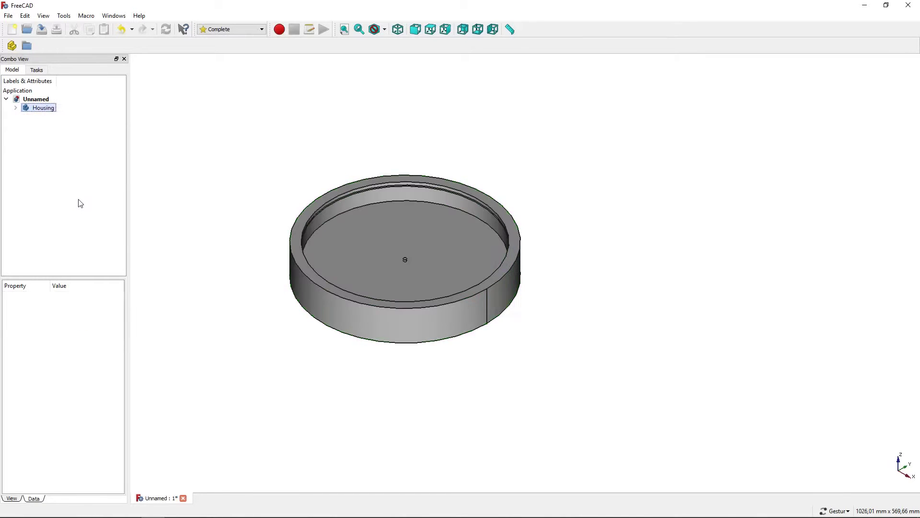
{"action": "right_click", "coordinate": [46, 110]}
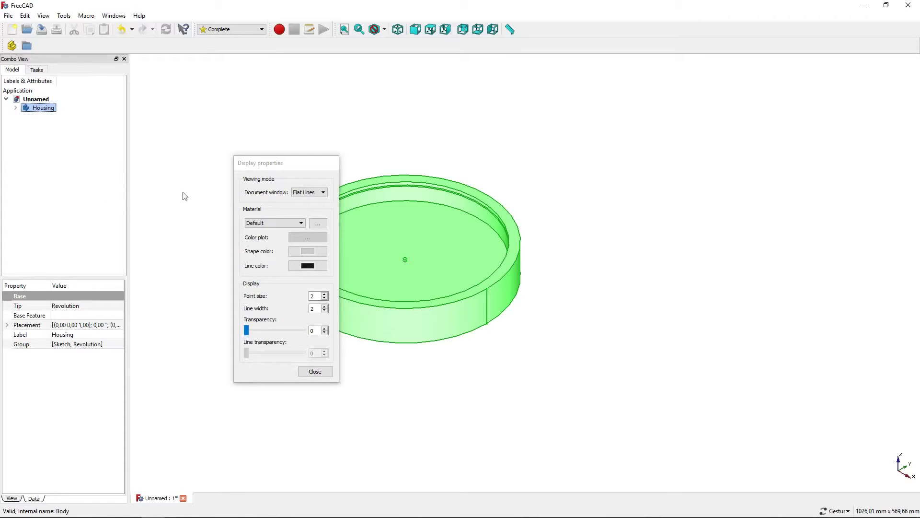
- Set the Housing's display mode to Shaded and its shape colour to orange
{"action": "left_click", "coordinate": [309, 192]}
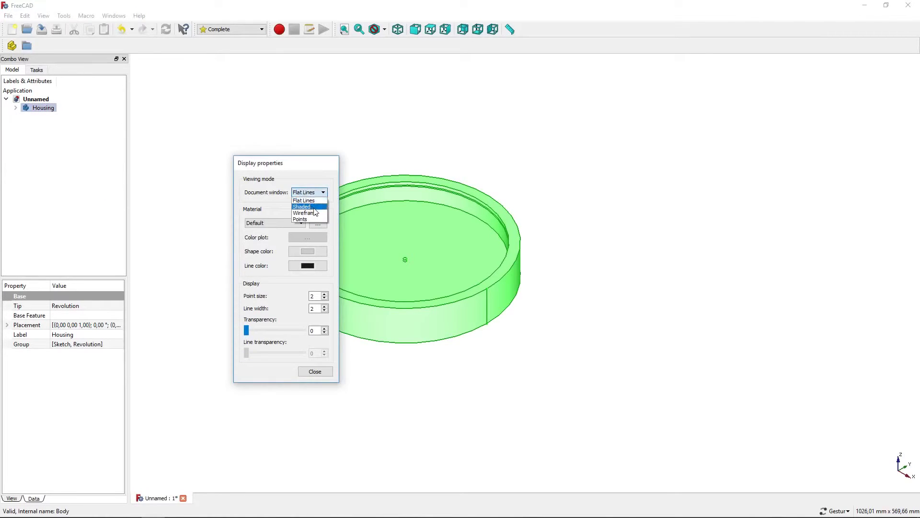
{"action": "left_click", "coordinate": [307, 207]}
{"action": "left_click", "coordinate": [301, 223]}
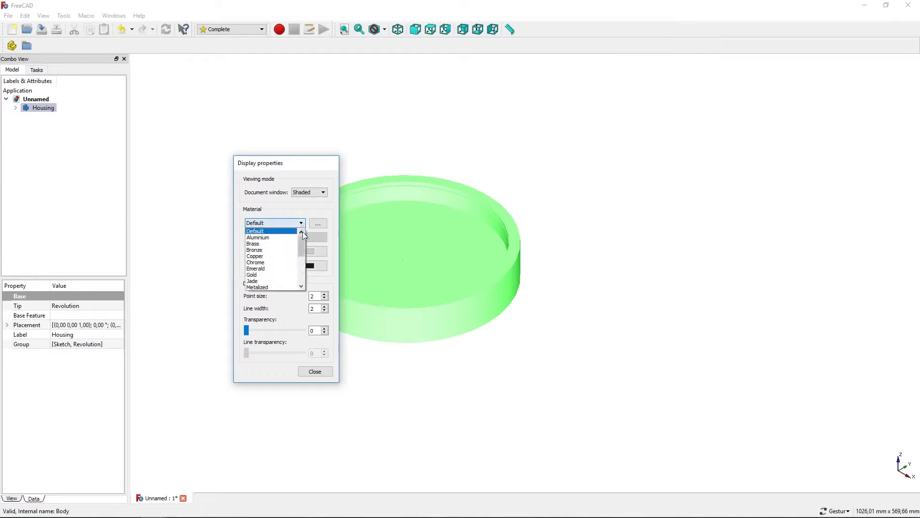
{"action": "left_click_drag", "start_coordinate": [301, 234], "coordinate": [303, 261]}
{"action": "left_click", "coordinate": [276, 280]}
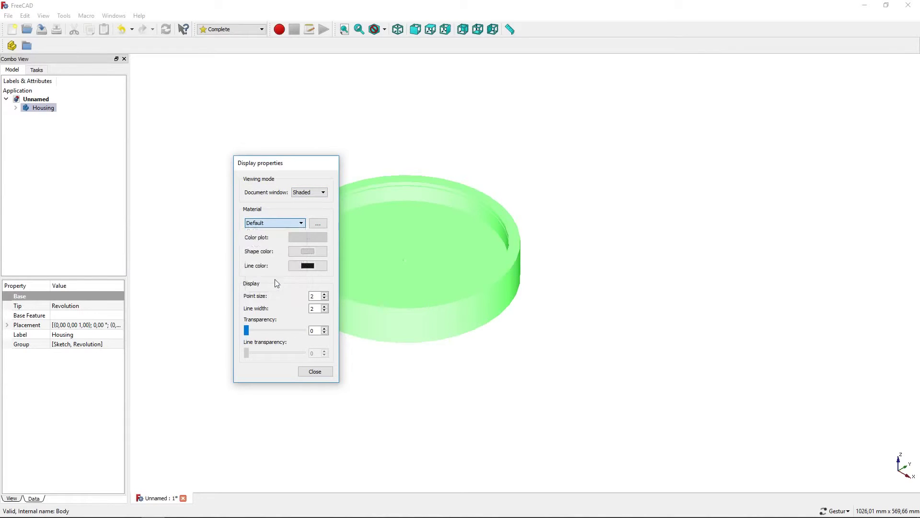
{"action": "left_click", "coordinate": [307, 251]}
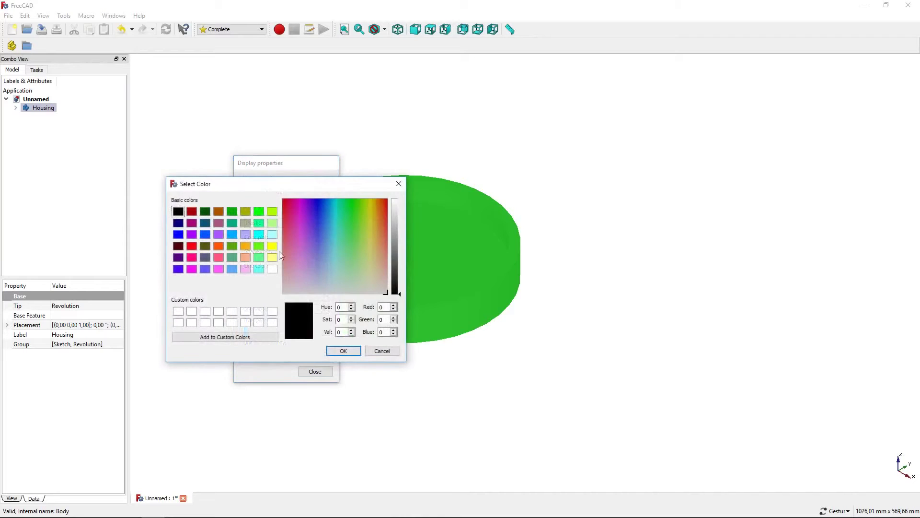
{"action": "left_click", "coordinate": [243, 248]}
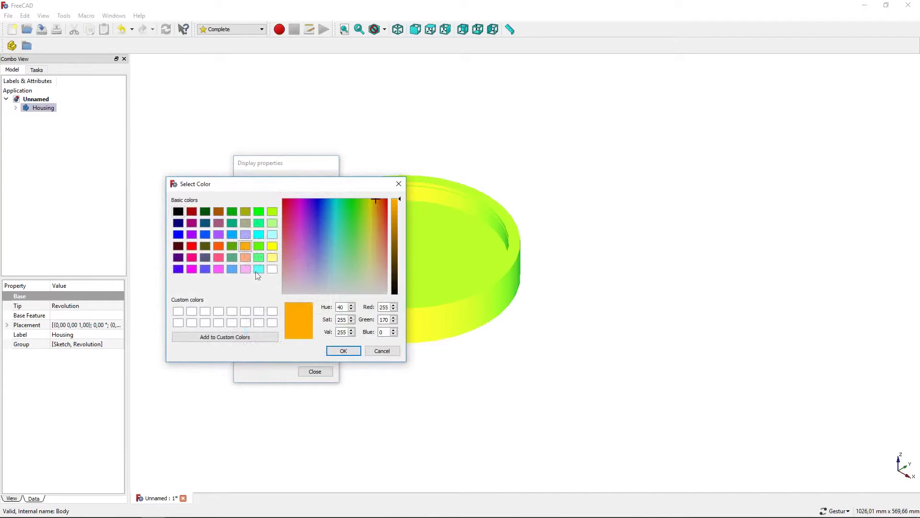
{"action": "left_click", "coordinate": [334, 350]}
{"action": "left_click", "coordinate": [315, 371]}
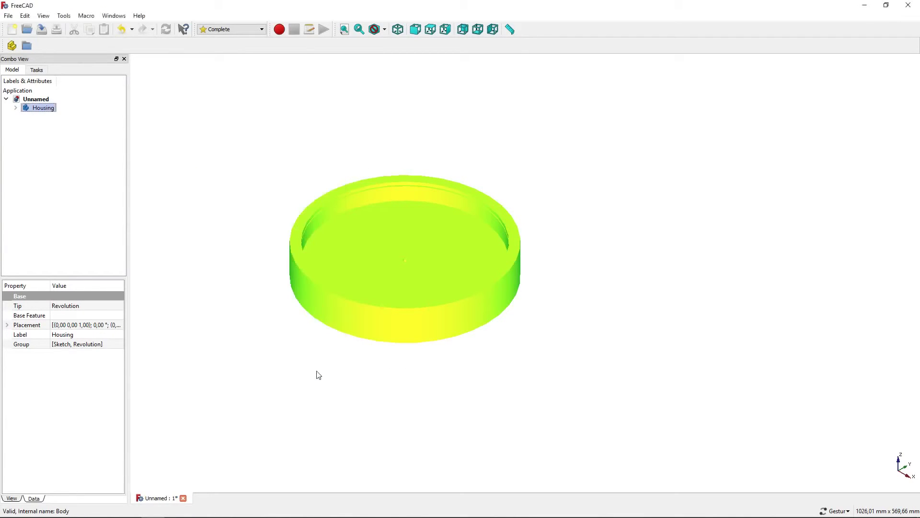
- Hide the Housing and show it again to view the orange result
{"action": "left_click", "coordinate": [91, 155]}
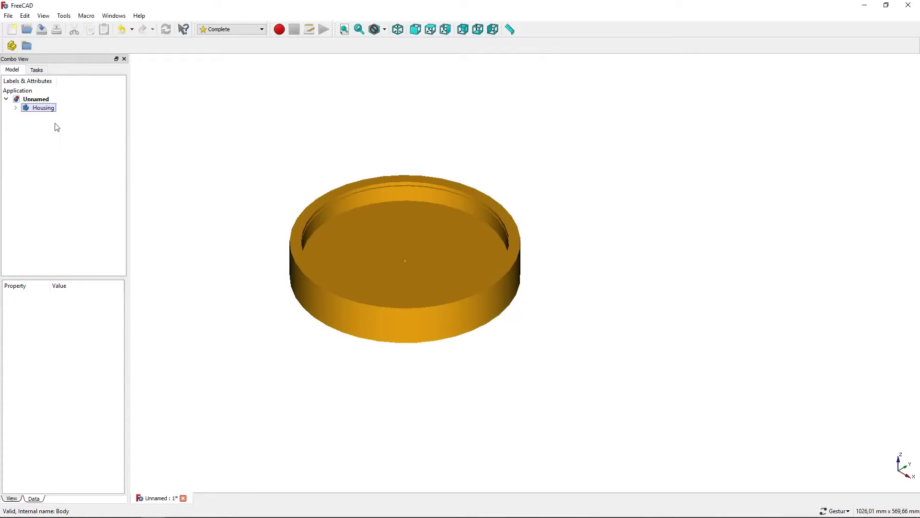
{"action": "left_click", "coordinate": [43, 110]}
{"action": "right_click", "coordinate": [42, 110]}
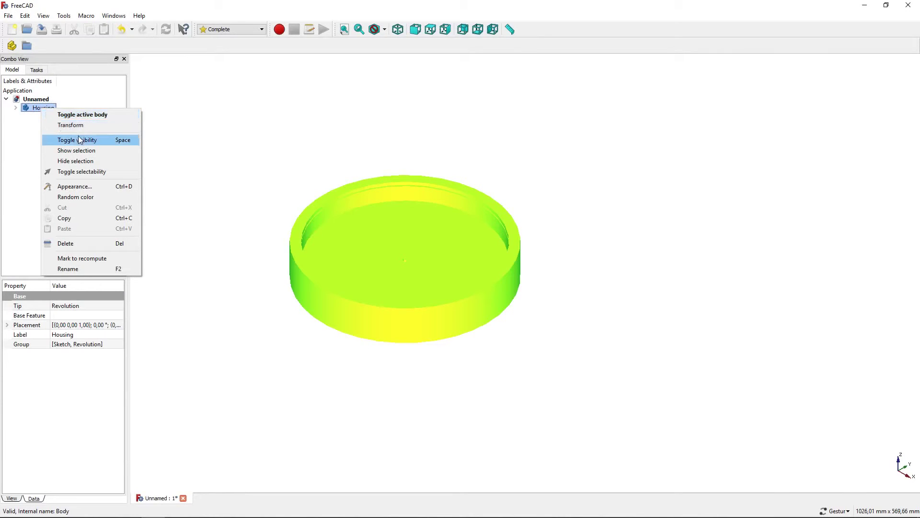
{"action": "left_click", "coordinate": [124, 144]}
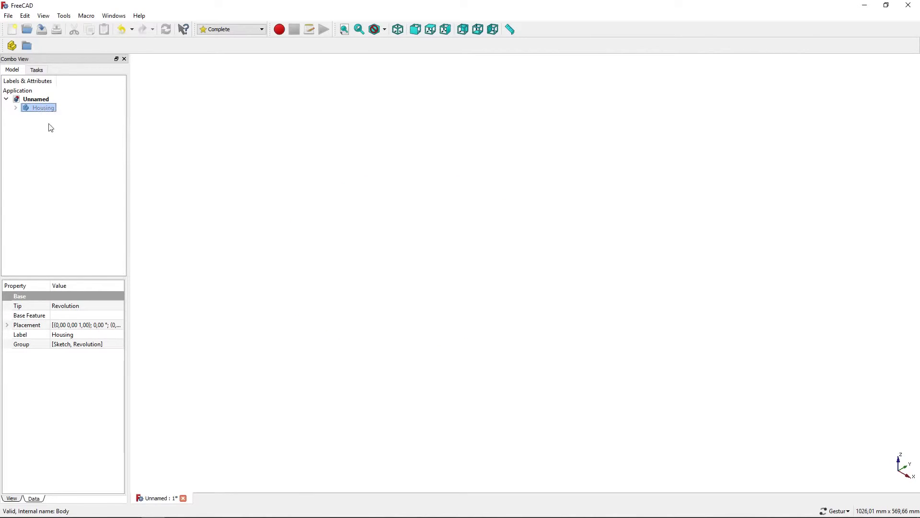
{"action": "key", "text": "space"}
{"action": "key", "text": "space"}
{"action": "key", "text": "space"}
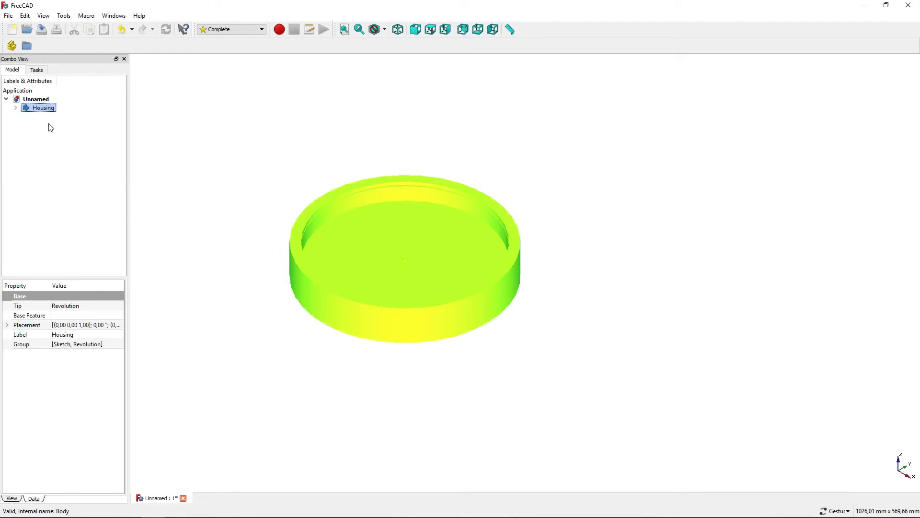
{"action": "left_click", "coordinate": [51, 128]}
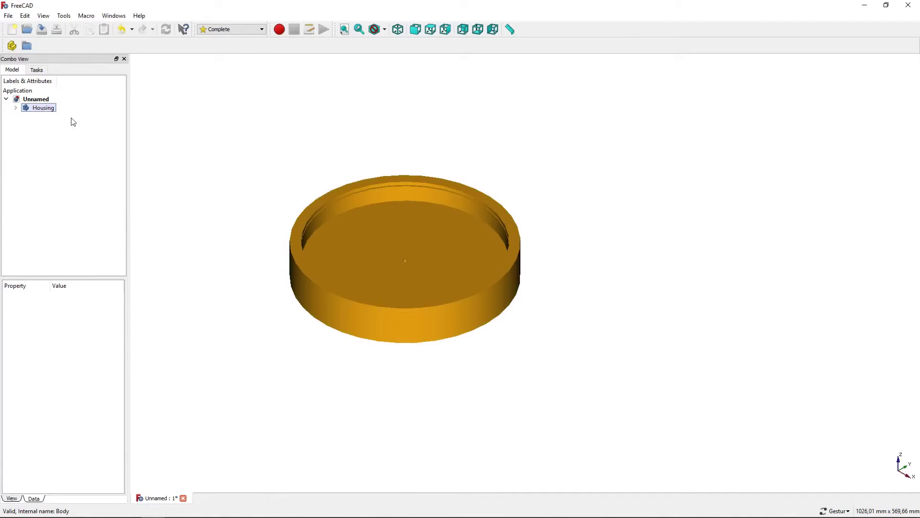
{"action": "left_click", "coordinate": [225, 31]}
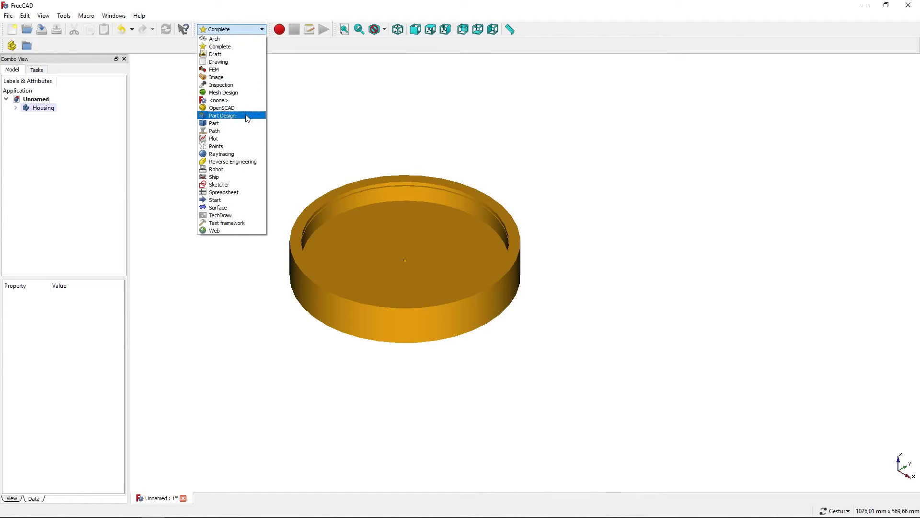
- In Part Design, start a new sketch on the housing's inner floor face
{"action": "left_click", "coordinate": [247, 117]}
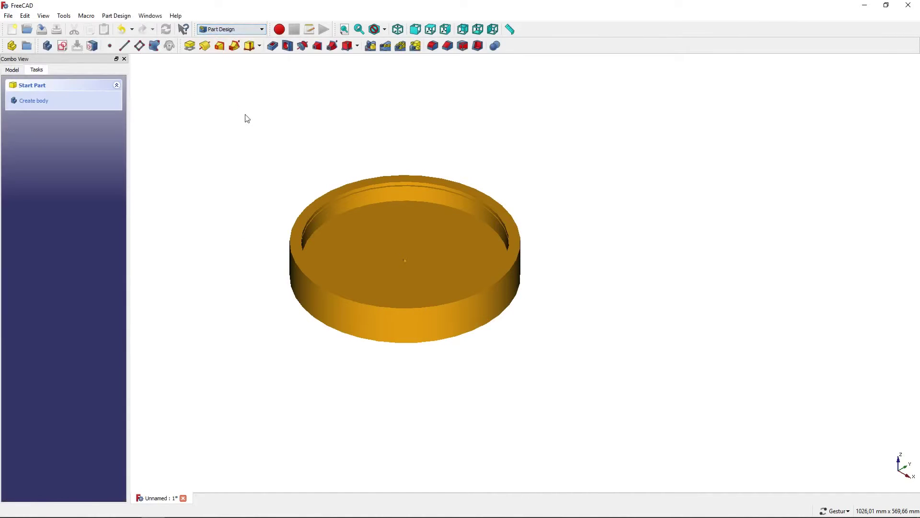
{"action": "left_click", "coordinate": [50, 101]}
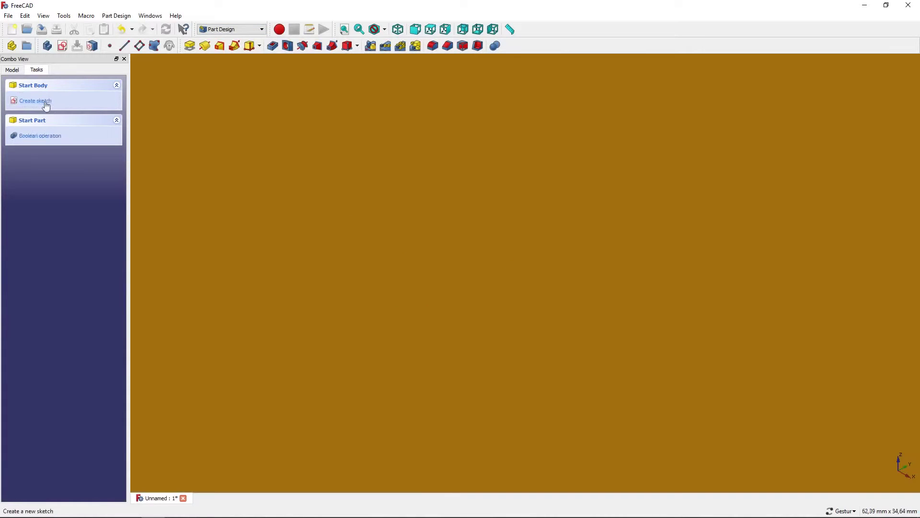
{"action": "scroll", "coordinate": [262, 182], "scroll_direction": "down", "scroll_amount": 5}
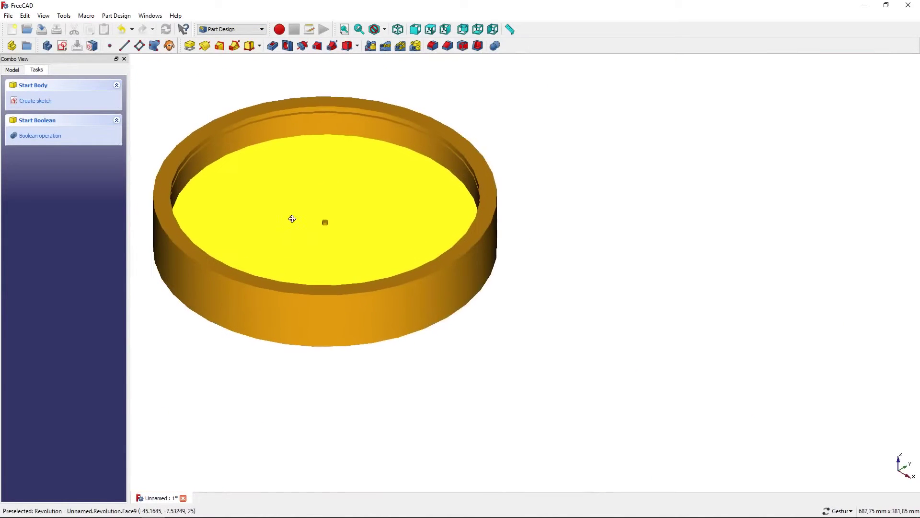
{"action": "left_click", "coordinate": [299, 182]}
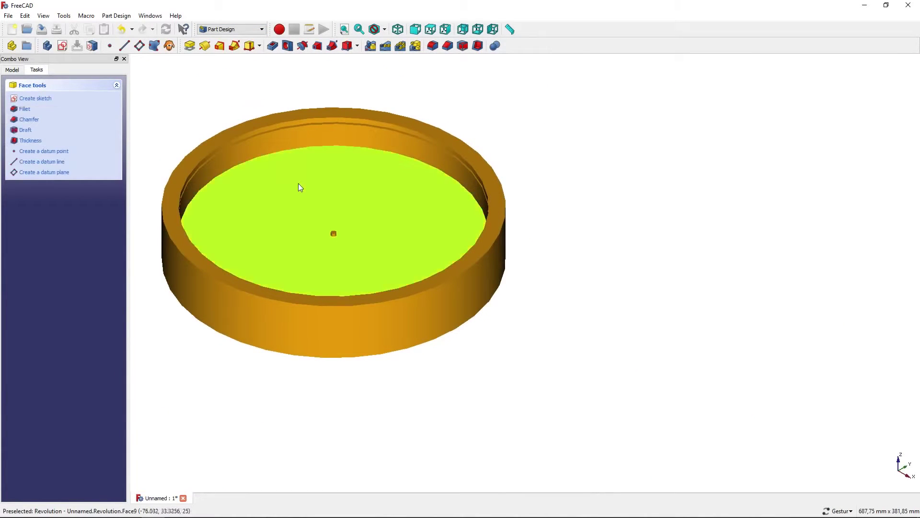
{"action": "left_click", "coordinate": [35, 99]}
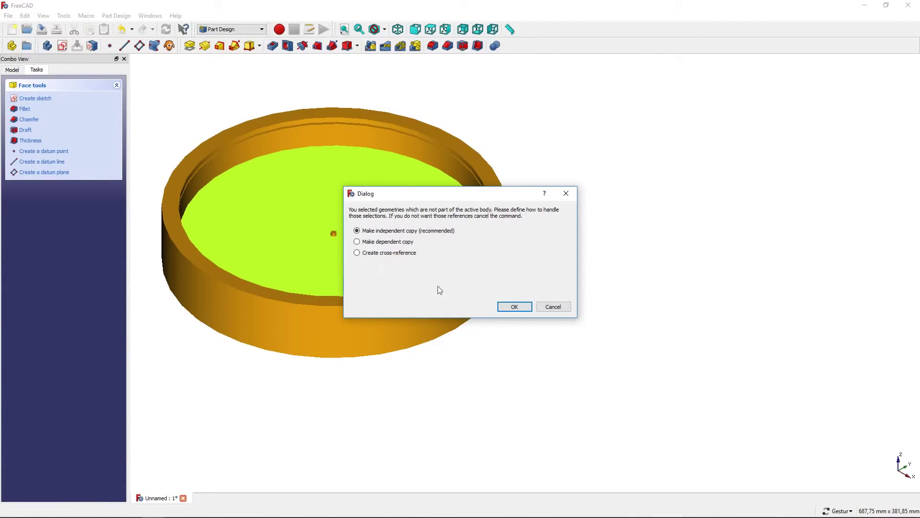
- Accept an independent copy of the face and switch to an axonometric view
{"action": "left_click", "coordinate": [514, 307]}
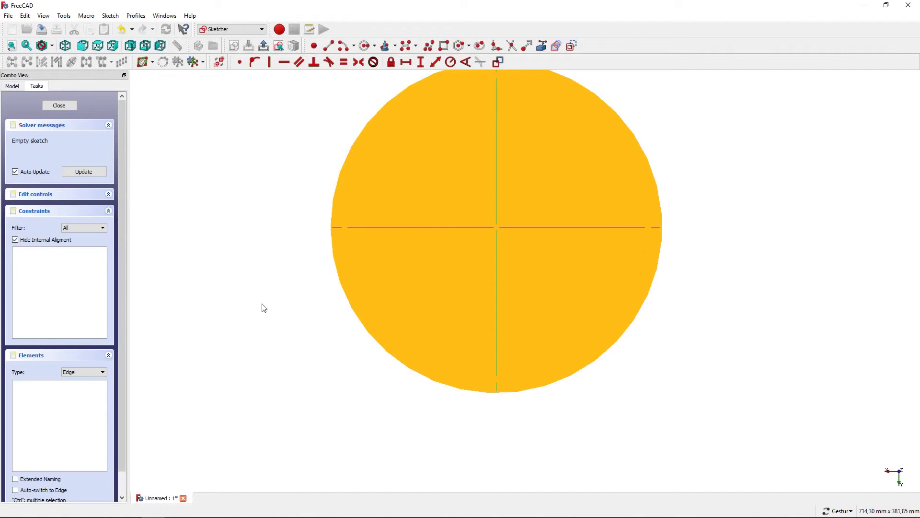
{"action": "left_click", "coordinate": [66, 48]}
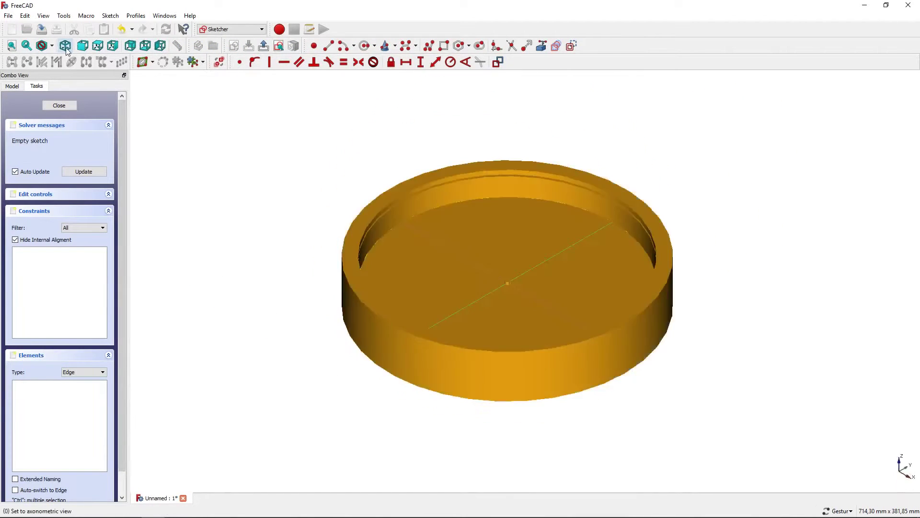
{"action": "scroll", "coordinate": [545, 274], "scroll_direction": "up", "scroll_amount": 2}
{"action": "scroll", "coordinate": [485, 266], "scroll_direction": "up", "scroll_amount": 3}
{"action": "scroll", "coordinate": [467, 243], "scroll_direction": "up", "scroll_amount": 3}
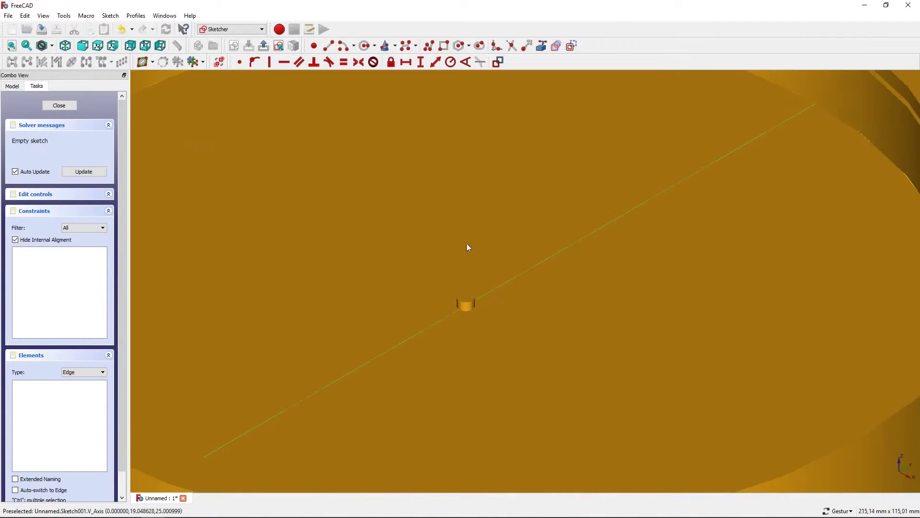
- Draw a small circle and a larger concentric circle on the pin centre
{"action": "left_click", "coordinate": [365, 47]}
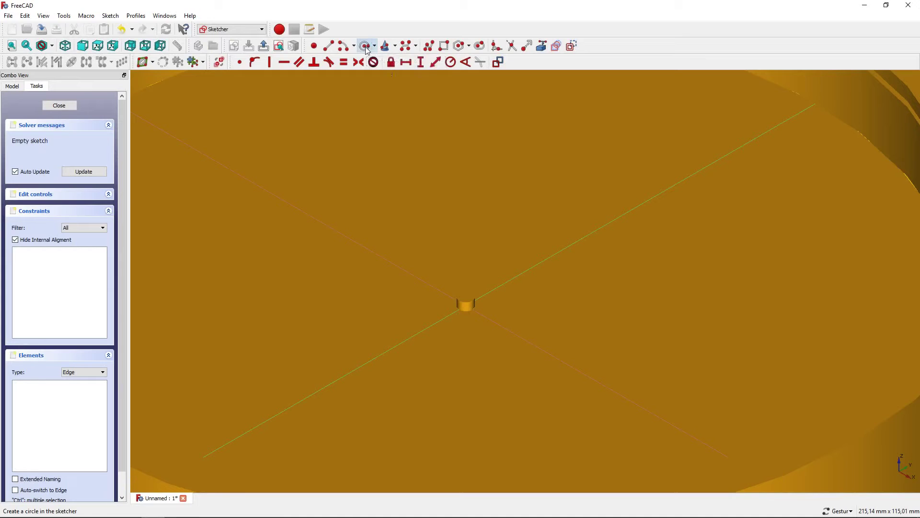
{"action": "scroll", "coordinate": [410, 242], "scroll_direction": "up", "scroll_amount": 2}
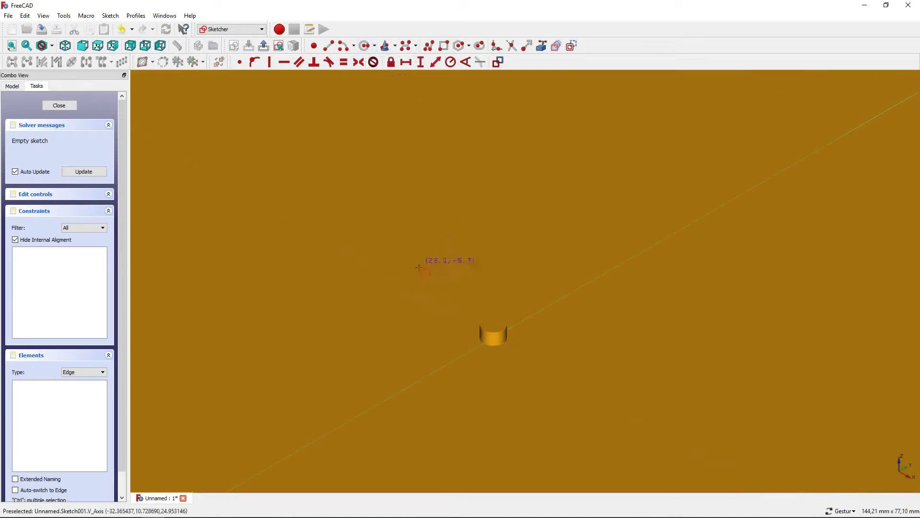
{"action": "left_click", "coordinate": [420, 293]}
{"action": "left_click", "coordinate": [423, 274]}
{"action": "left_click", "coordinate": [419, 293]}
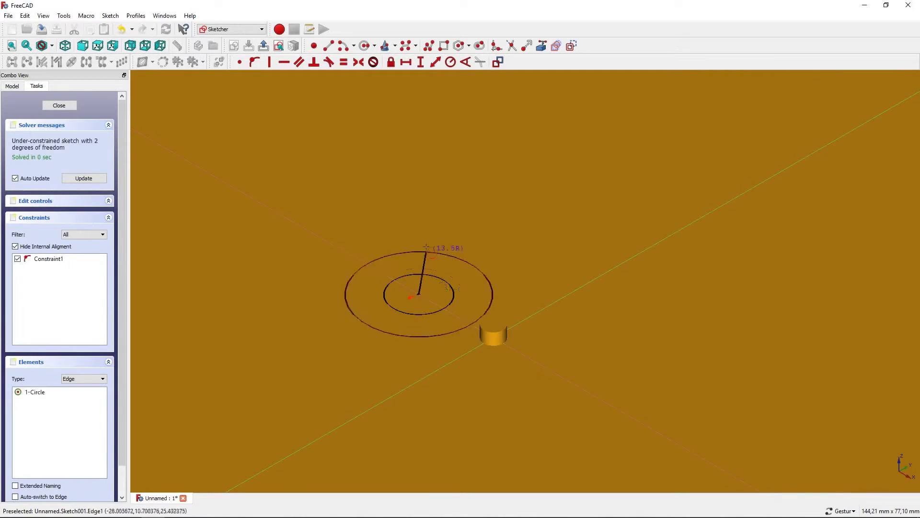
{"action": "left_click", "coordinate": [436, 237]}
{"action": "right_click", "coordinate": [436, 225]}
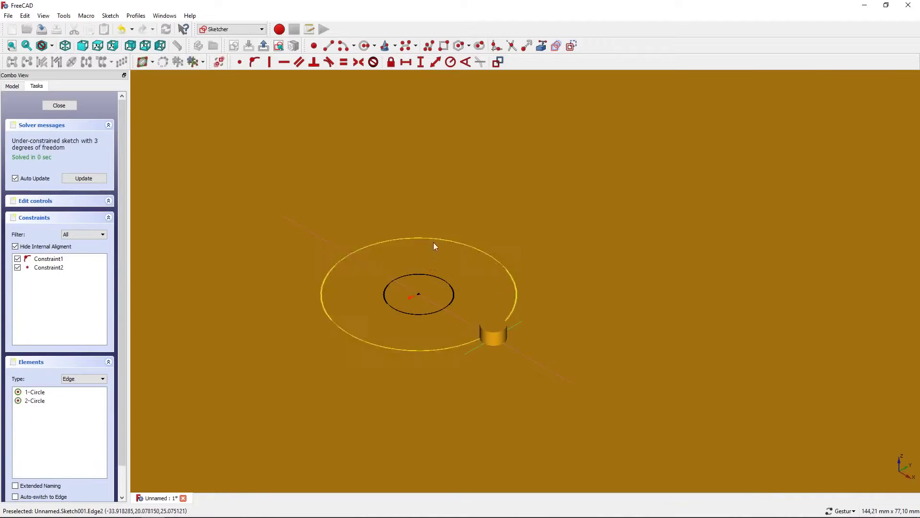
- Give the inner circle a 2,5 mm radius and fix its centre onto the sketch axis
{"action": "left_click", "coordinate": [430, 274]}
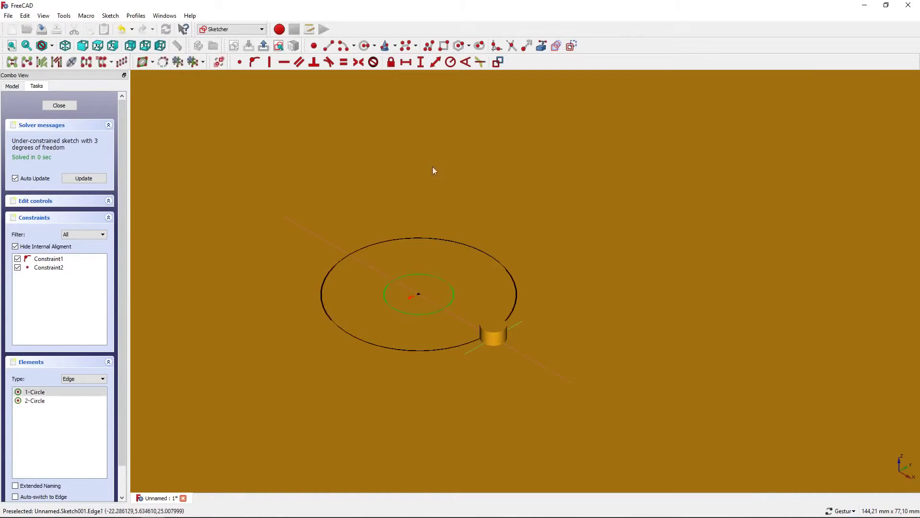
{"action": "left_click", "coordinate": [450, 62]}
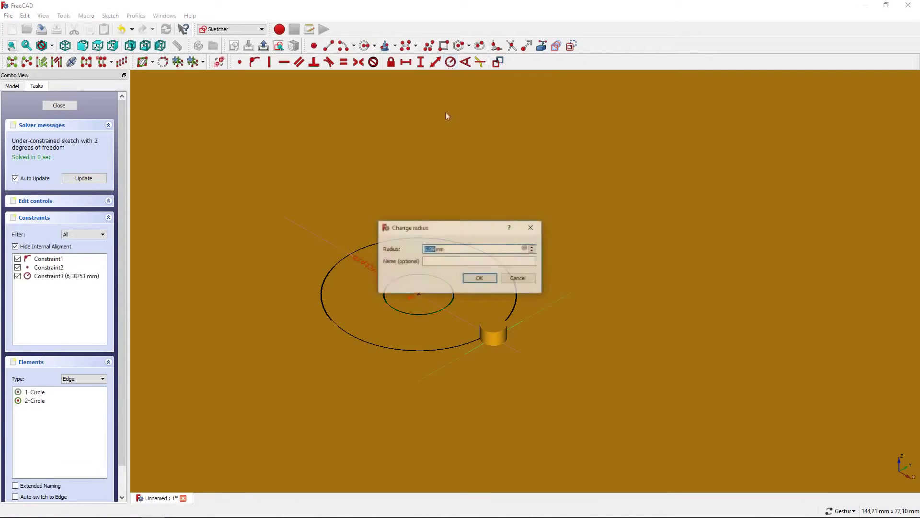
{"action": "type", "text": "2,"}
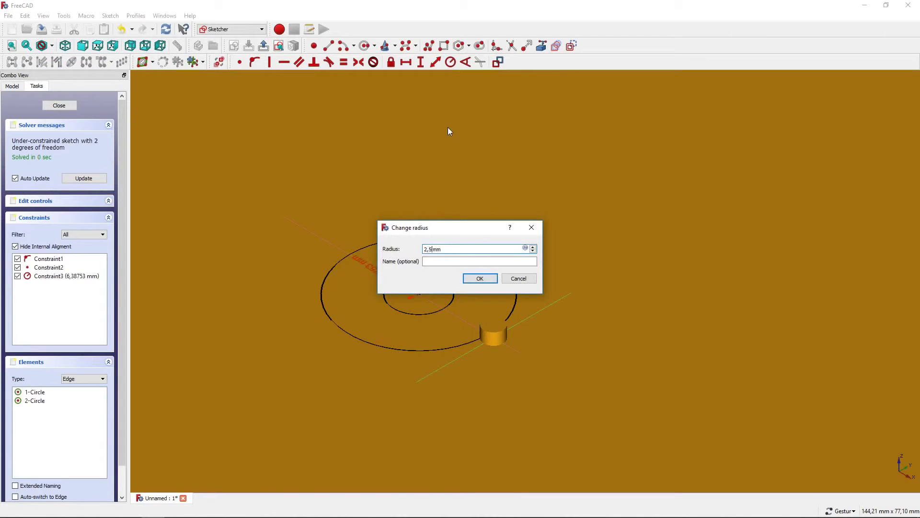
{"action": "type", "text": "5"}
{"action": "key", "text": "Return"}
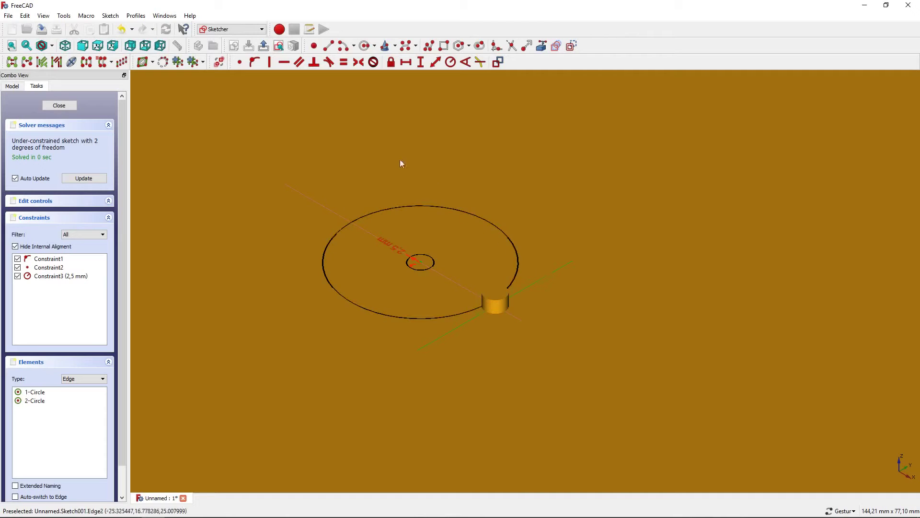
{"action": "left_click", "coordinate": [256, 67]}
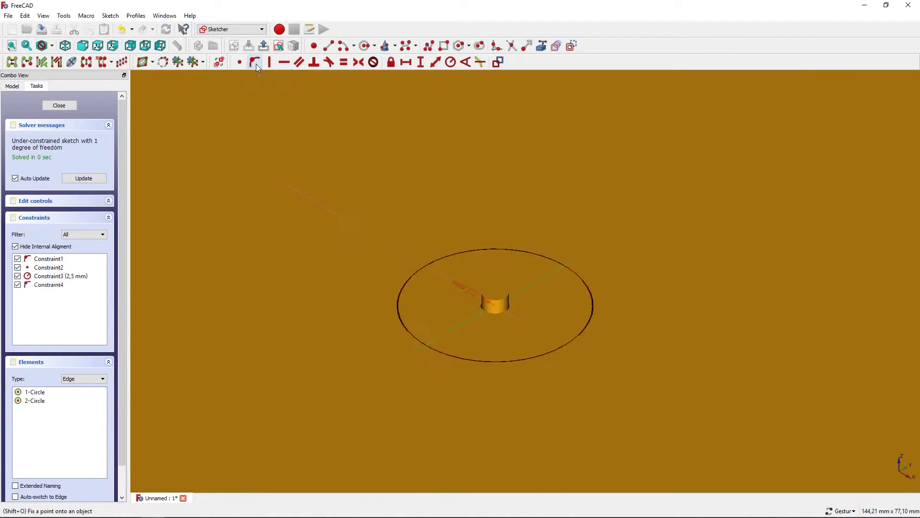
{"action": "scroll", "coordinate": [502, 146], "scroll_direction": "down", "scroll_amount": 2}
{"action": "right_click_drag", "start_coordinate": [502, 145], "coordinate": [410, 243]}
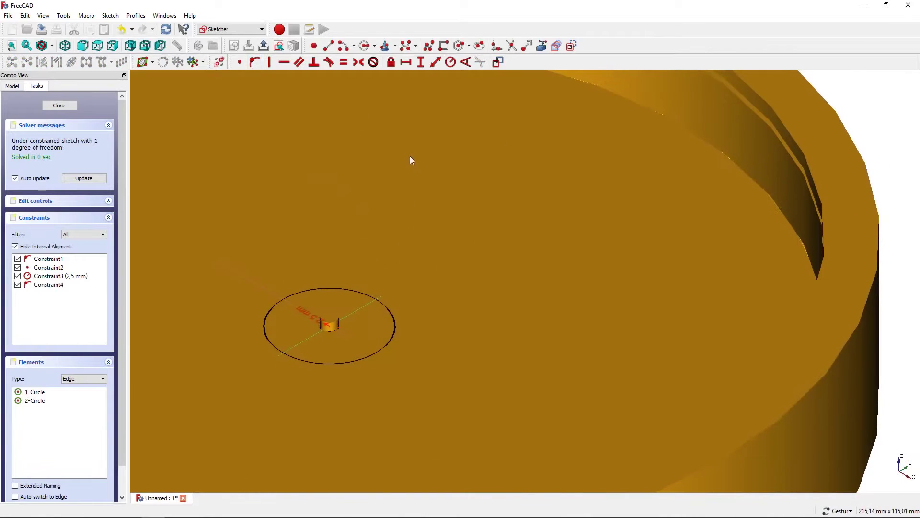
- Draw a three-line polyline outline of the seconds hand from the hub outward, then reposition its lower edge
{"action": "left_click", "coordinate": [429, 46]}
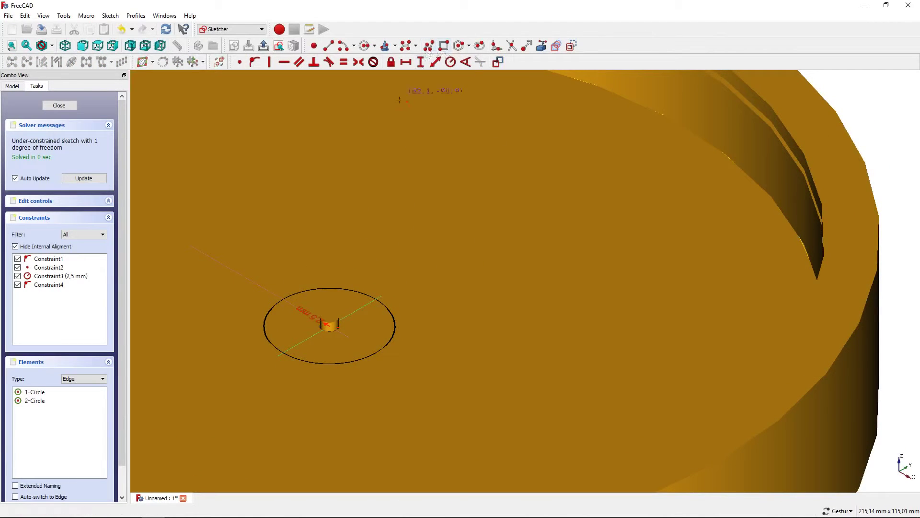
{"action": "left_click", "coordinate": [254, 304]}
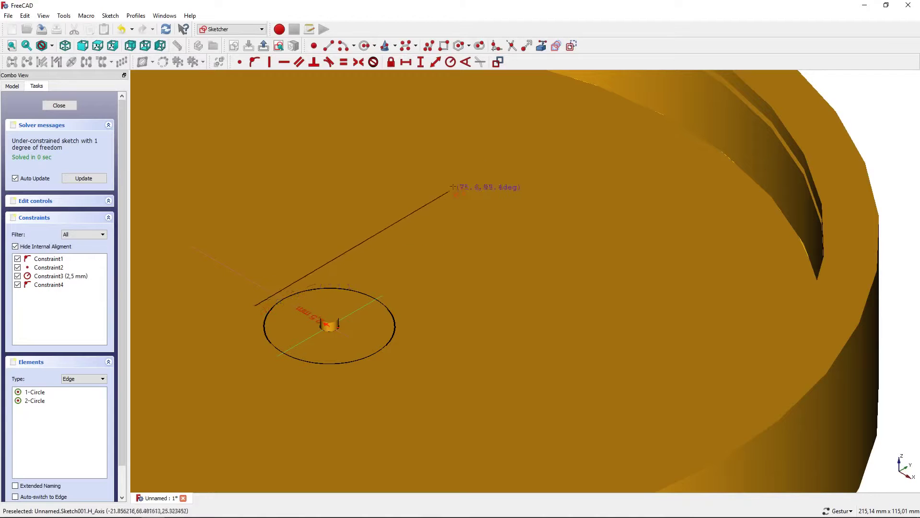
{"action": "left_click", "coordinate": [560, 128]}
{"action": "left_click", "coordinate": [623, 165]}
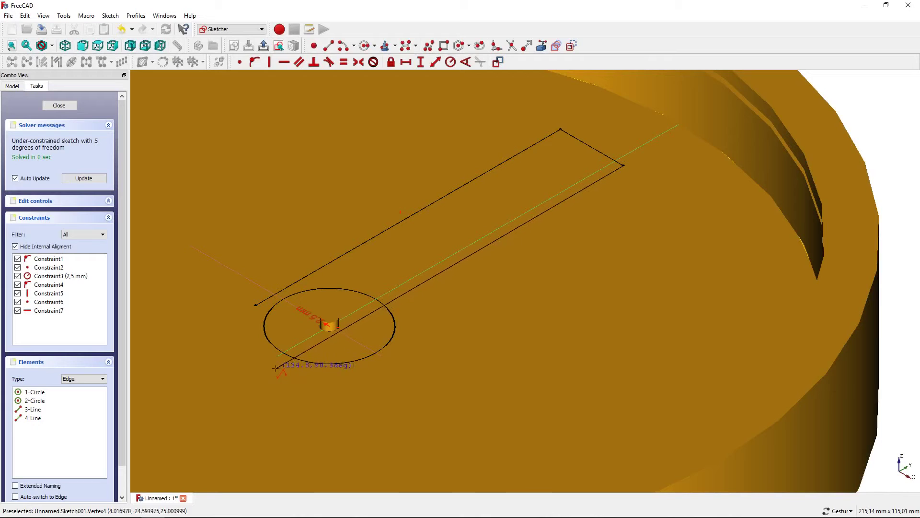
{"action": "left_click", "coordinate": [275, 368]}
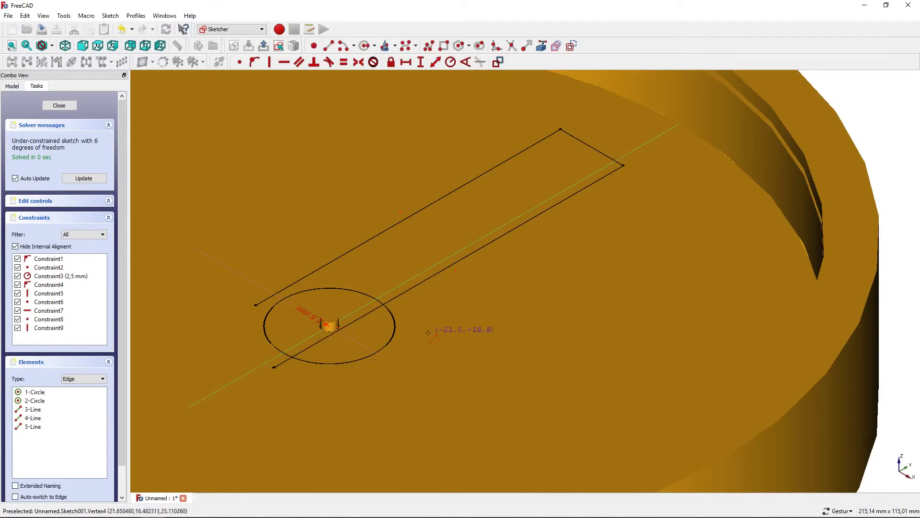
{"action": "key", "text": "Escape"}
{"action": "mouse_move", "coordinate": [425, 280]}
{"action": "left_mouse_down"}
{"action": "mouse_move", "coordinate": [460, 303]}
{"action": "mouse_move", "coordinate": [491, 296]}
{"action": "left_mouse_up"}
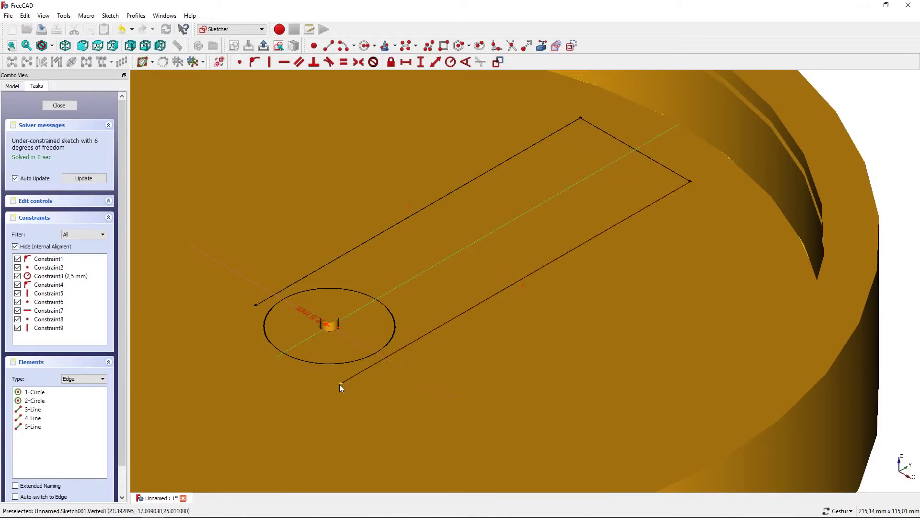
{"action": "left_click", "coordinate": [400, 366]}
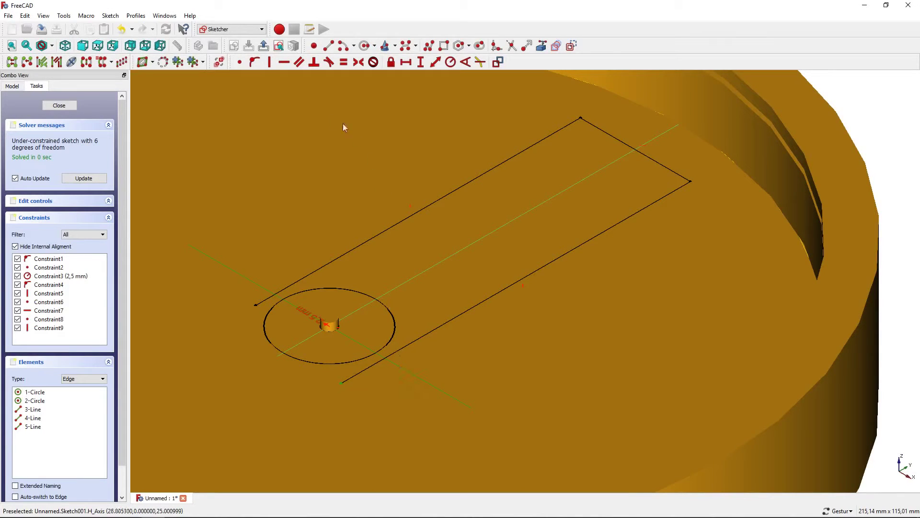
- Put both open ends of the hand outline on the horizontal axis with Point-on-object constraints
{"action": "left_click", "coordinate": [255, 62]}
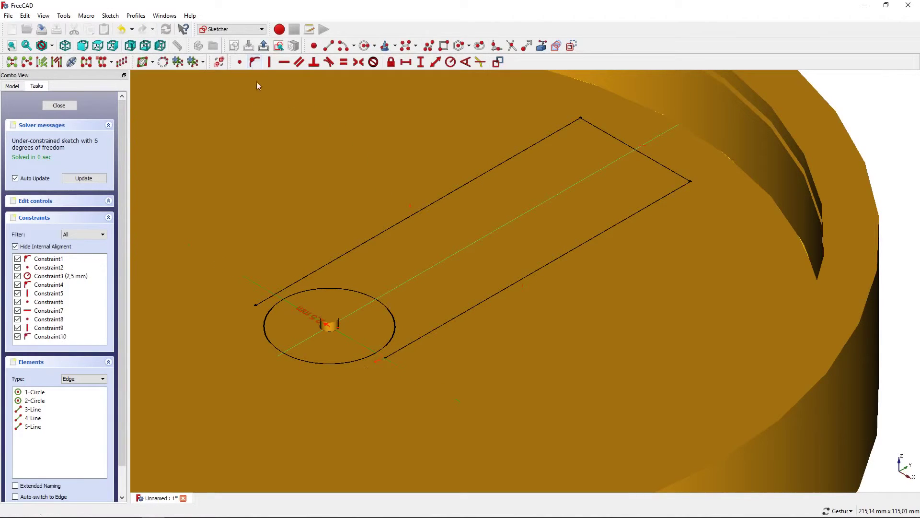
{"action": "left_click", "coordinate": [257, 302]}
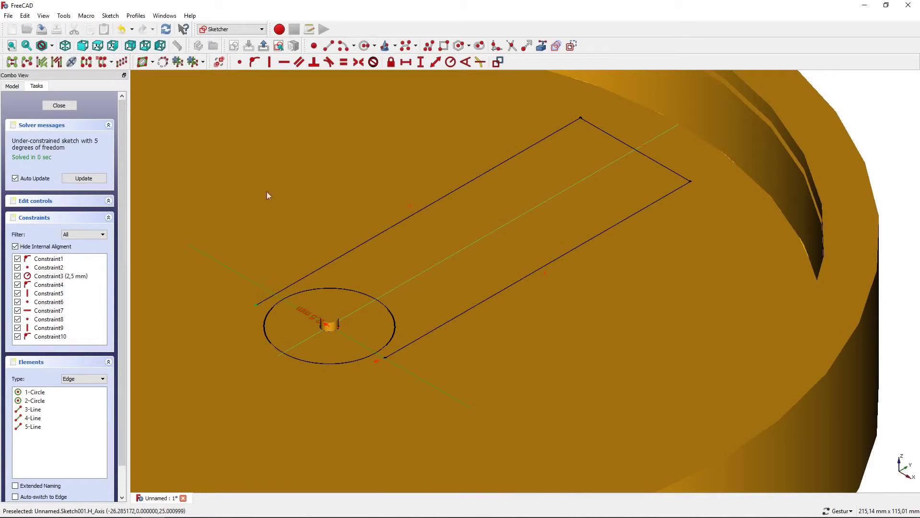
{"action": "left_click", "coordinate": [254, 62]}
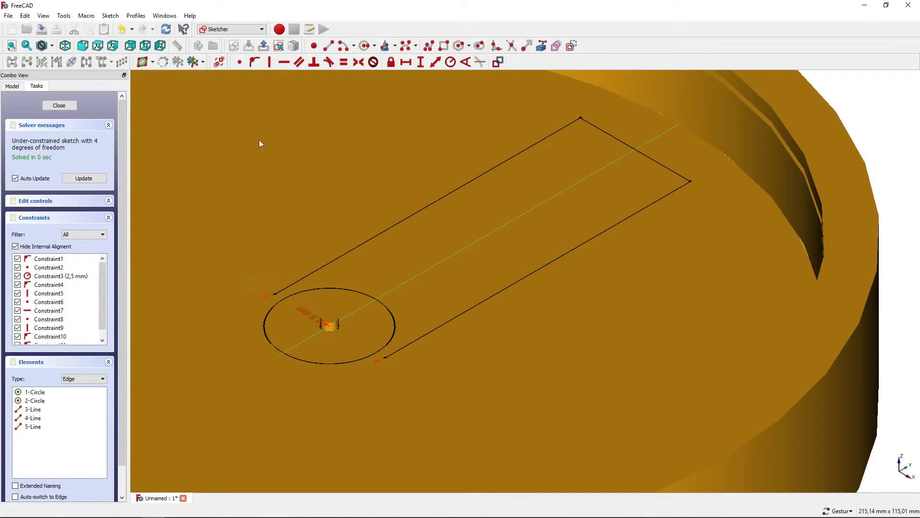
{"action": "scroll", "coordinate": [280, 284], "scroll_direction": "up", "scroll_amount": 2}
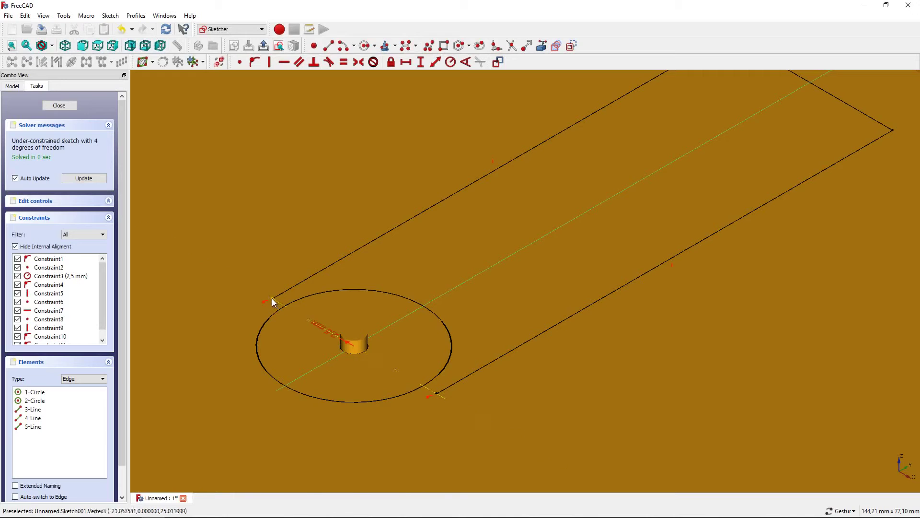
- Make the larger circle tangent to the hand's side lines
{"action": "left_click", "coordinate": [293, 300]}
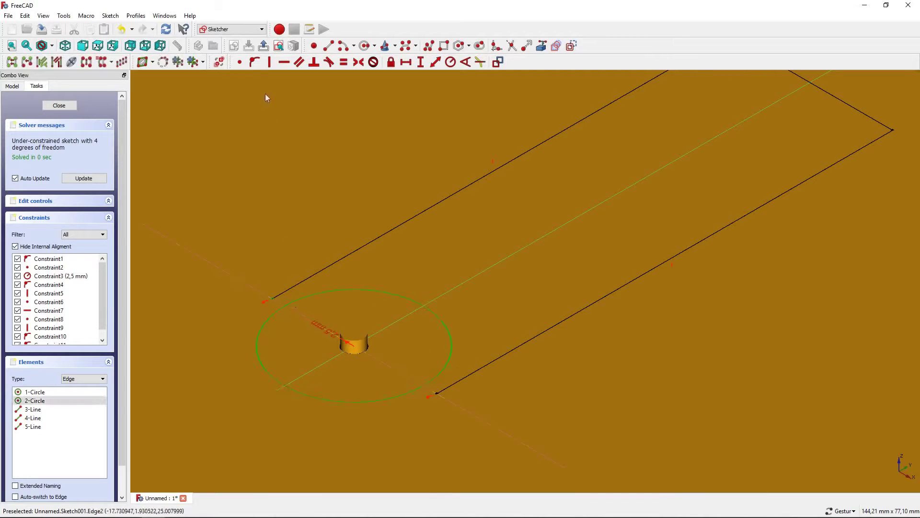
{"action": "key", "text": "t"}
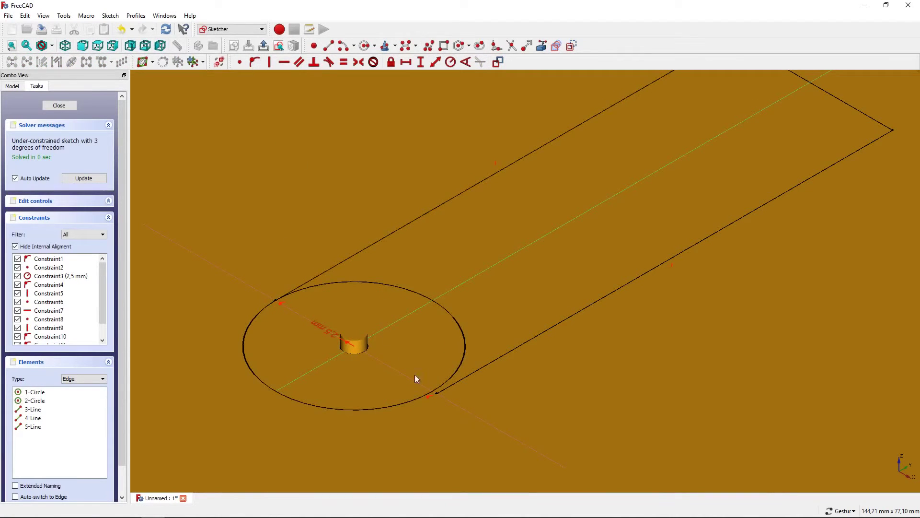
{"action": "left_click", "coordinate": [437, 389]}
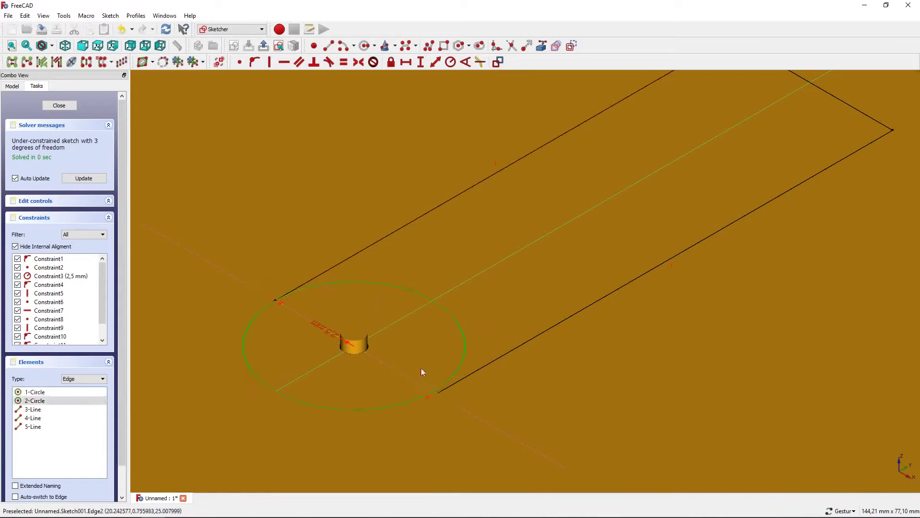
{"action": "left_click", "coordinate": [255, 62]}
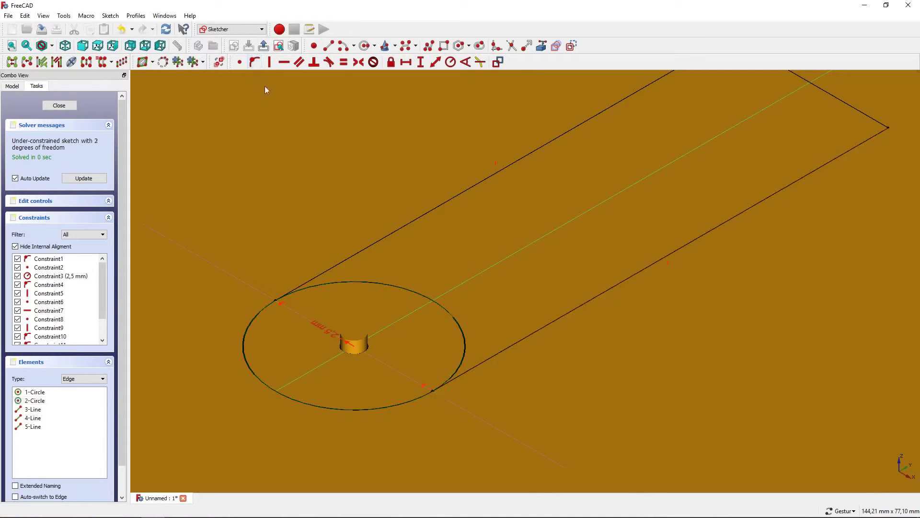
{"action": "scroll", "coordinate": [309, 189], "scroll_direction": "down", "scroll_amount": 2}
{"action": "right_click_drag", "start_coordinate": [311, 191], "coordinate": [344, 259]}
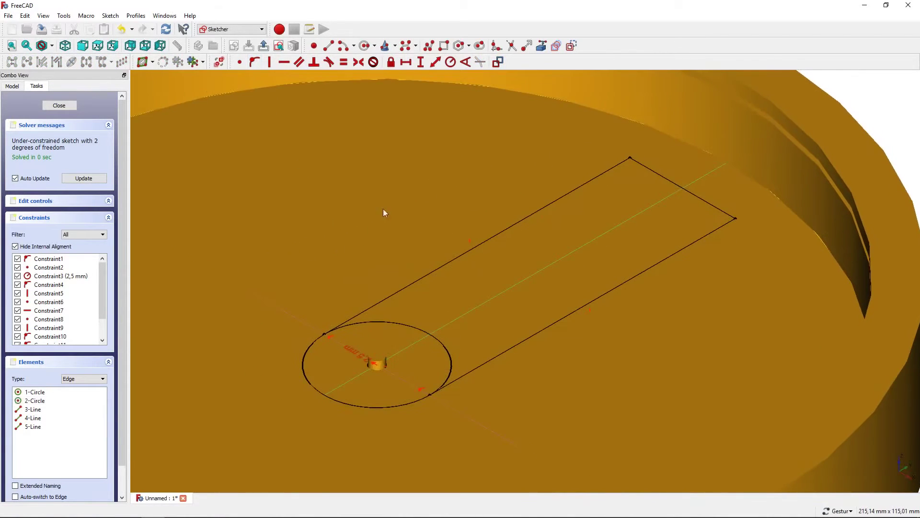
- Trim the hub circle inside the slot into an arc and adjust the slot's far corner
{"action": "left_click", "coordinate": [510, 46]}
{"action": "left_click", "coordinate": [405, 323]}
{"action": "scroll", "coordinate": [402, 318], "scroll_direction": "down", "scroll_amount": 3}
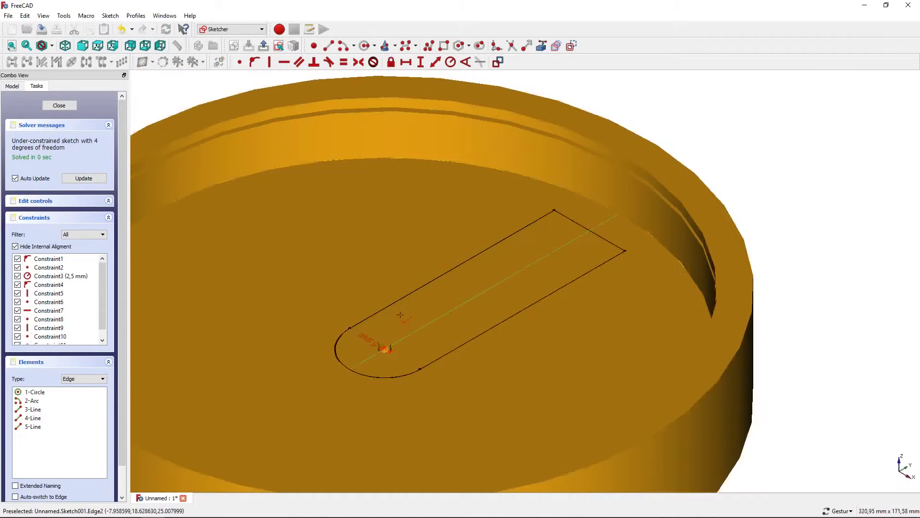
{"action": "right_click", "coordinate": [401, 317]}
{"action": "left_click_drag", "start_coordinate": [554, 211], "coordinate": [544, 220]}
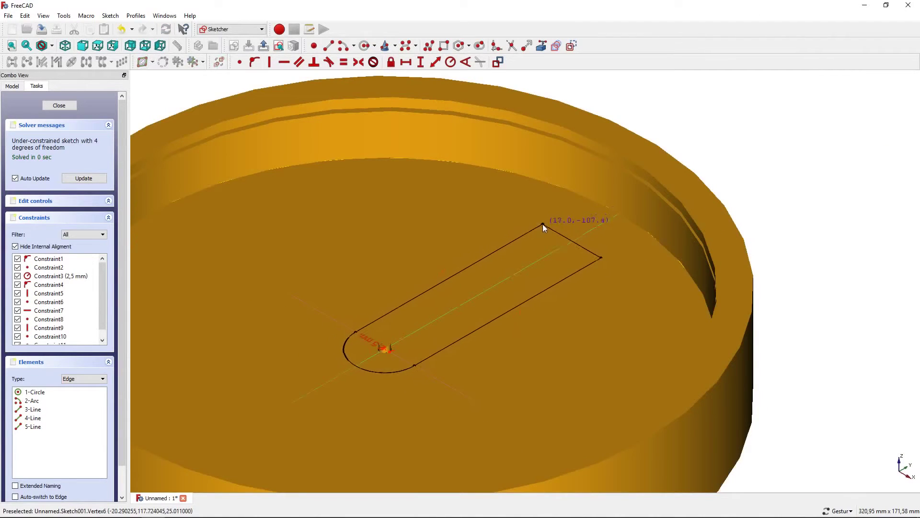
- Dimension the slot with a 10 mm short-edge width and a 100 mm lower-edge length
{"action": "left_click", "coordinate": [552, 226]}
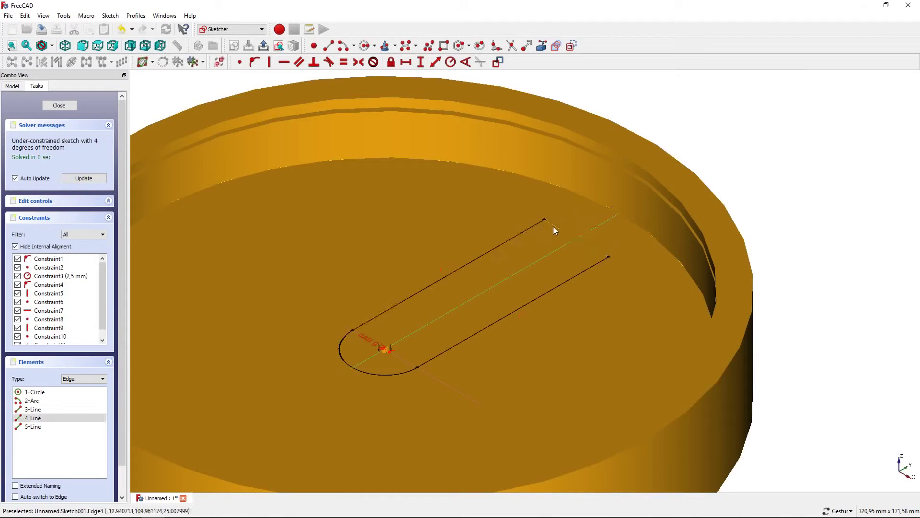
{"action": "left_click", "coordinate": [407, 64]}
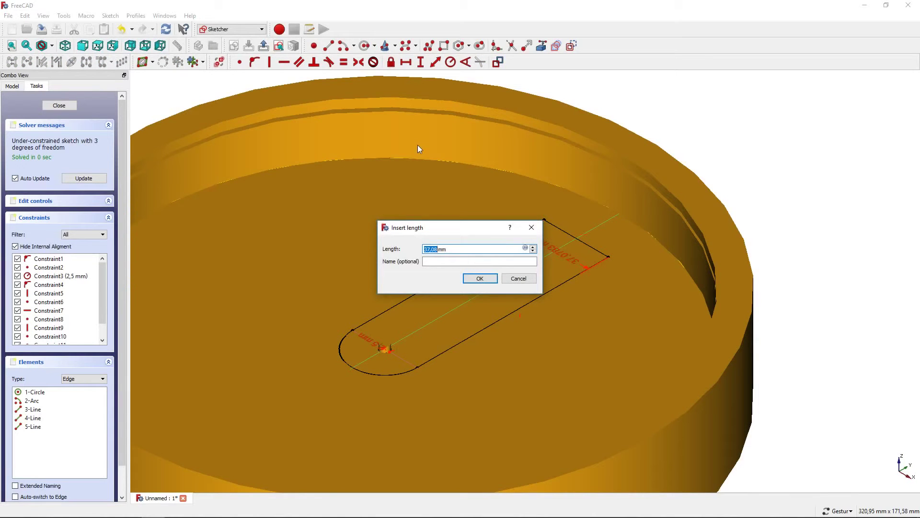
{"action": "type", "text": "10"}
{"action": "key", "text": "Return"}
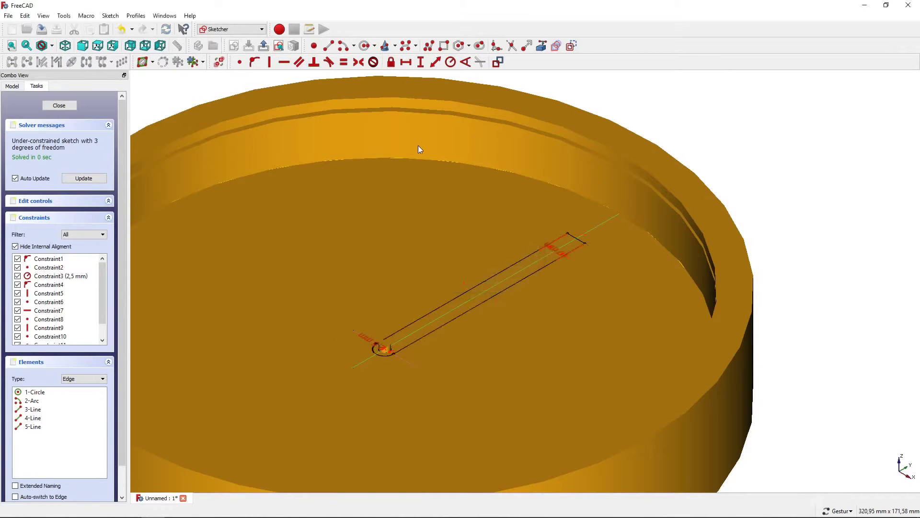
{"action": "scroll", "coordinate": [563, 231], "scroll_direction": "up", "scroll_amount": 2}
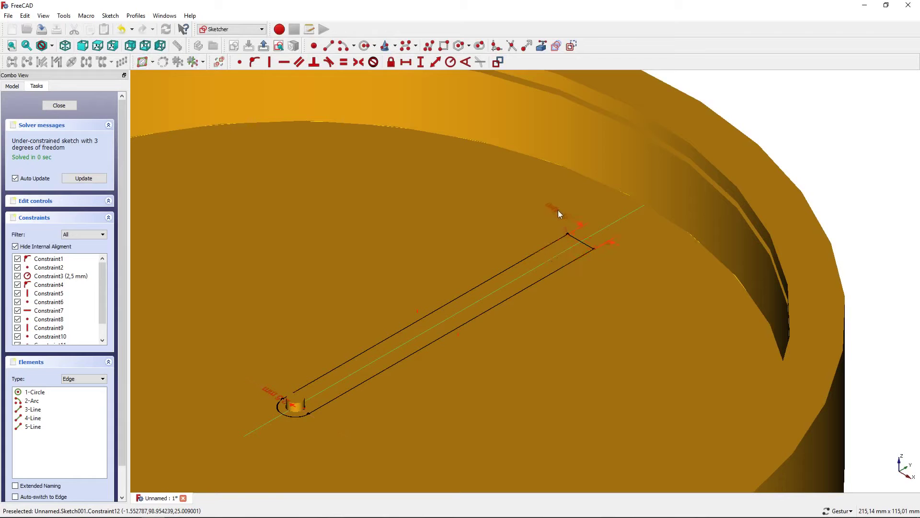
{"action": "left_click", "coordinate": [482, 312]}
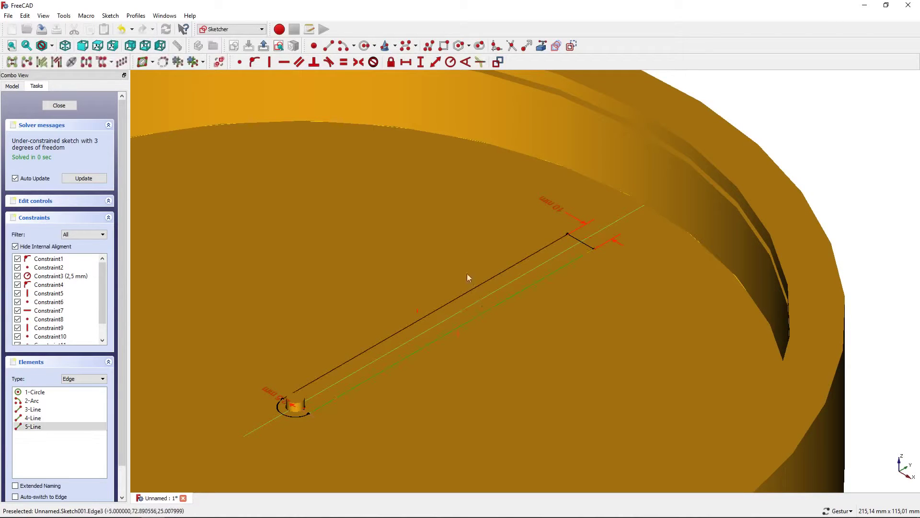
{"action": "left_click", "coordinate": [421, 64]}
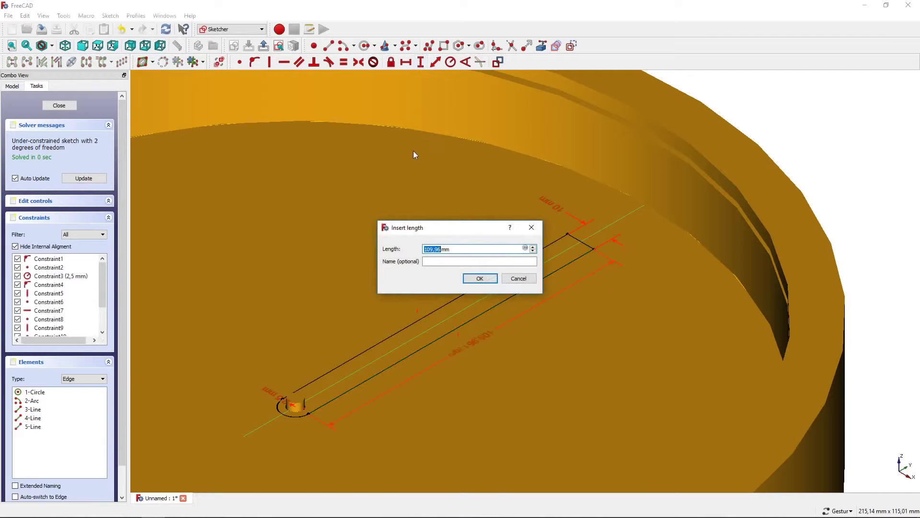
{"action": "type", "text": "100"}
{"action": "key", "text": "Return"}
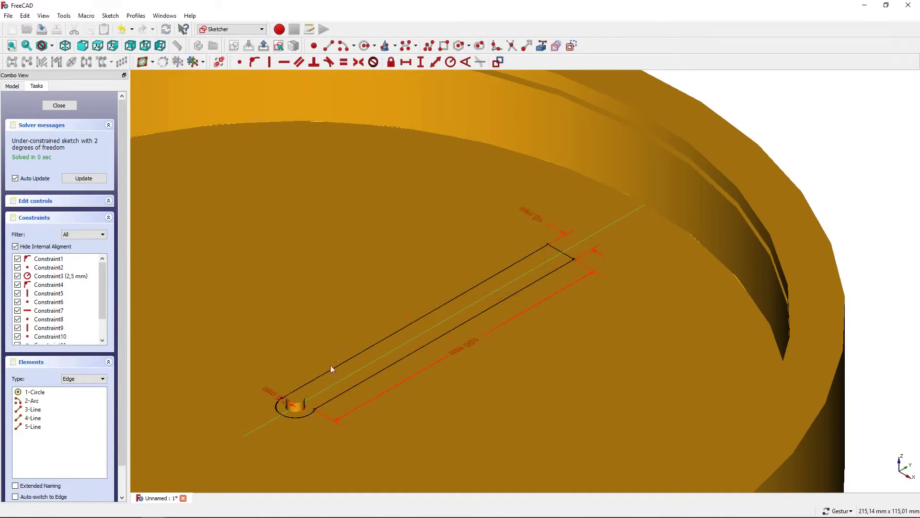
{"action": "left_click", "coordinate": [312, 412]}
{"action": "left_click", "coordinate": [318, 406]}
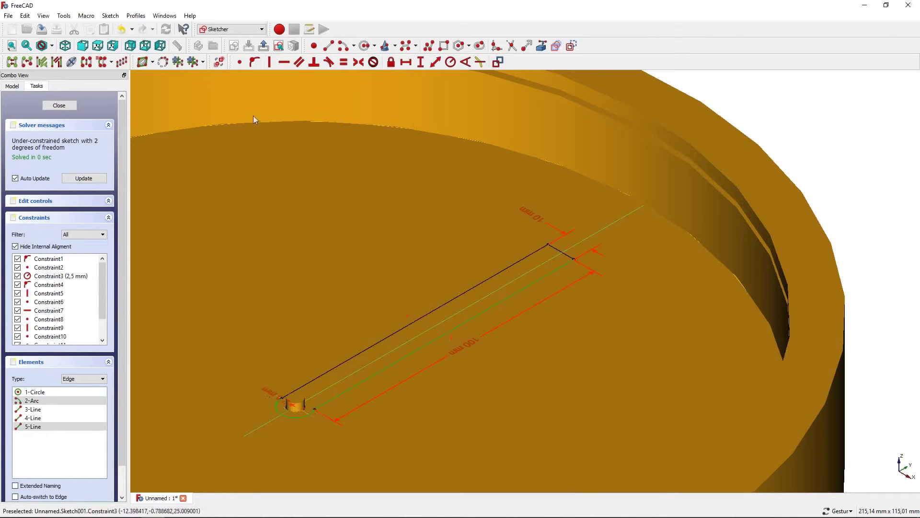
- Make the hub arc tangent to the lower long edge, accepting the substitution notice
{"action": "left_click", "coordinate": [328, 62]}
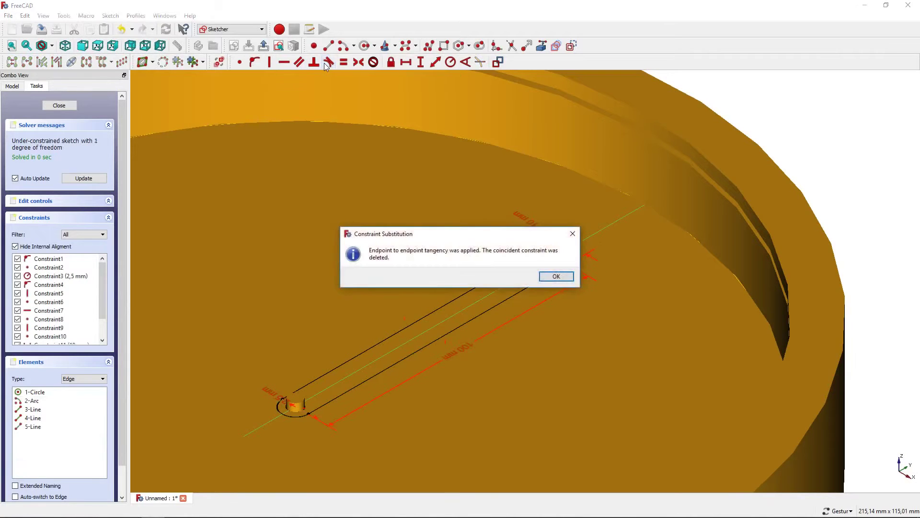
{"action": "left_click", "coordinate": [556, 276]}
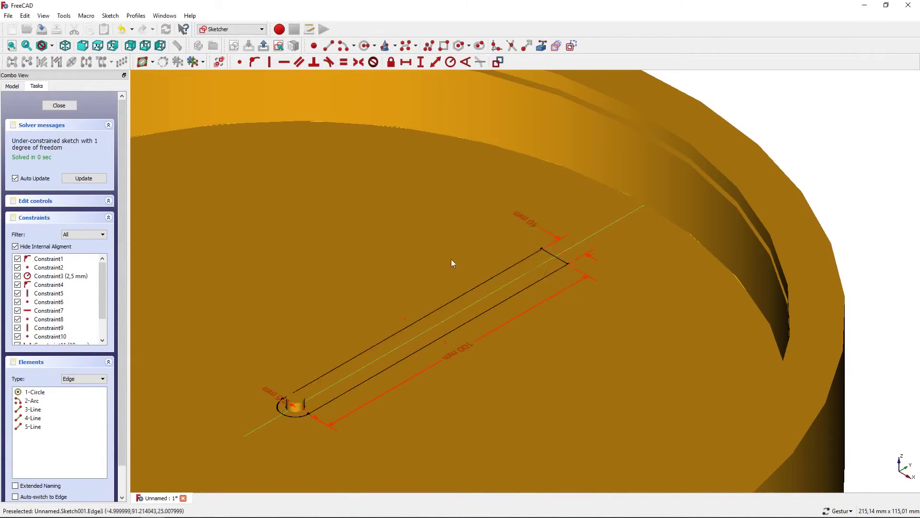
{"action": "scroll", "coordinate": [356, 304], "scroll_direction": "down", "scroll_amount": 3}
{"action": "scroll", "coordinate": [363, 309], "scroll_direction": "up", "scroll_amount": 1}
{"action": "scroll", "coordinate": [350, 341], "scroll_direction": "up", "scroll_amount": 3}
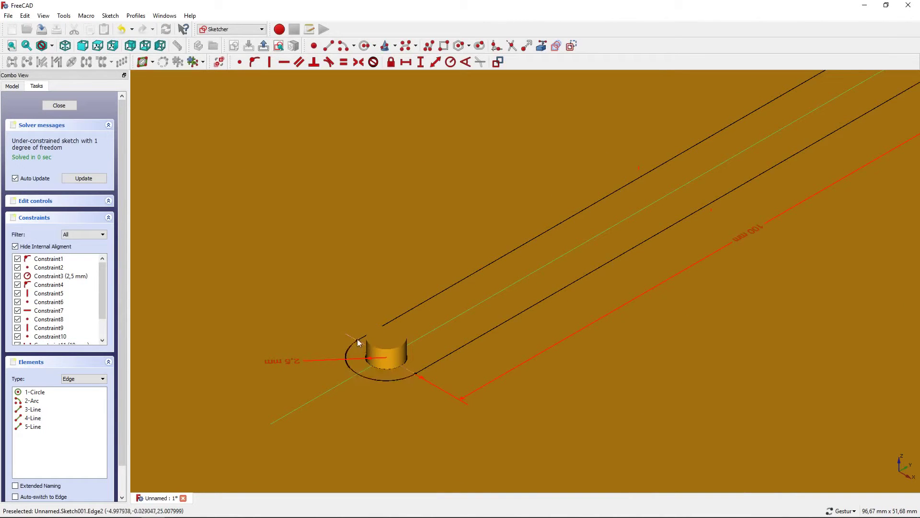
{"action": "scroll", "coordinate": [323, 343], "scroll_direction": "up", "scroll_amount": 1}
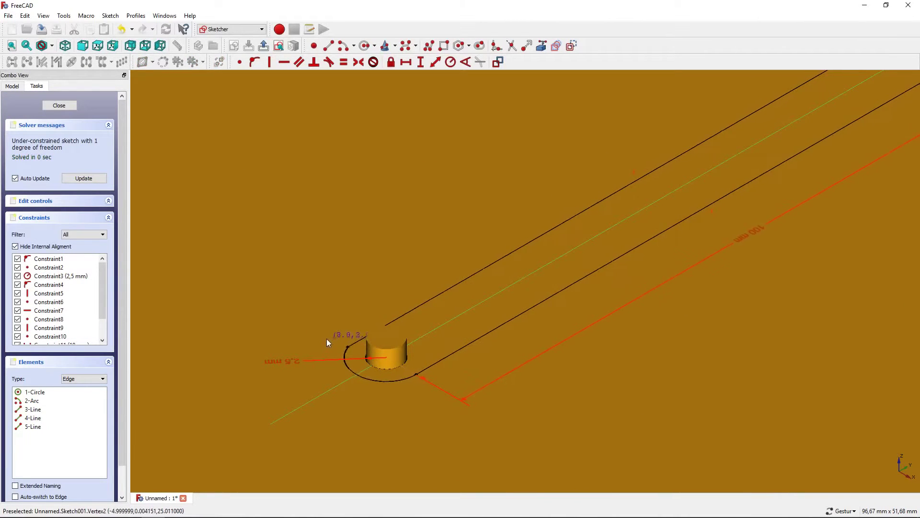
{"action": "scroll", "coordinate": [326, 338], "scroll_direction": "down", "scroll_amount": 1}
- Make the hub arc tangent to the upper long edge and close the fully constrained sketch
{"action": "left_click", "coordinate": [349, 352]}
{"action": "left_click", "coordinate": [352, 343]}
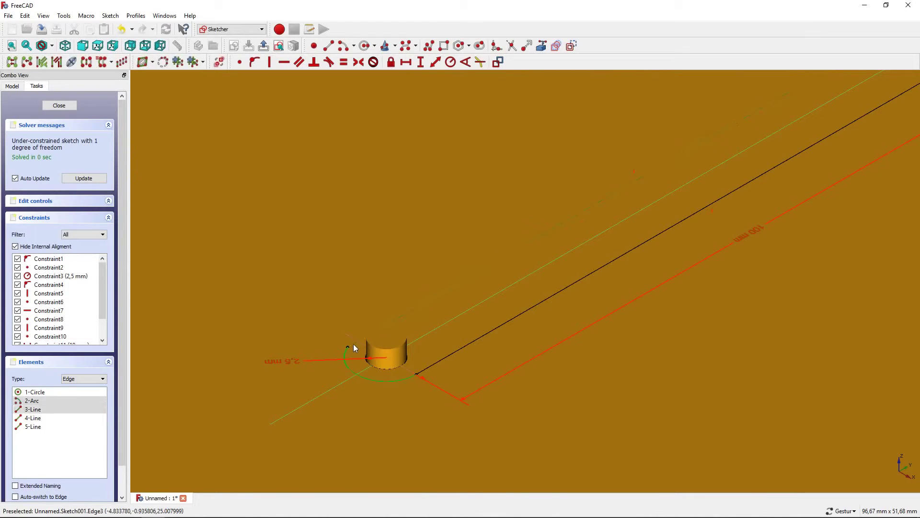
{"action": "left_click", "coordinate": [329, 62]}
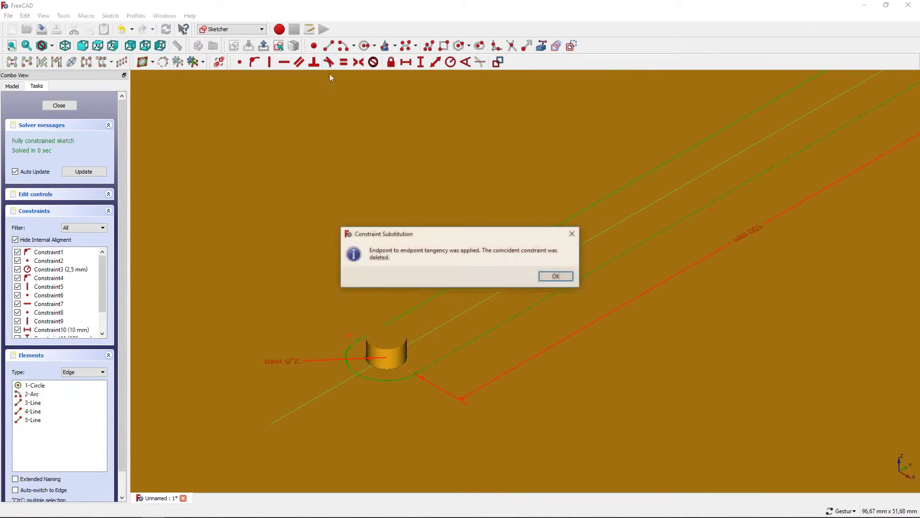
{"action": "left_click", "coordinate": [549, 277]}
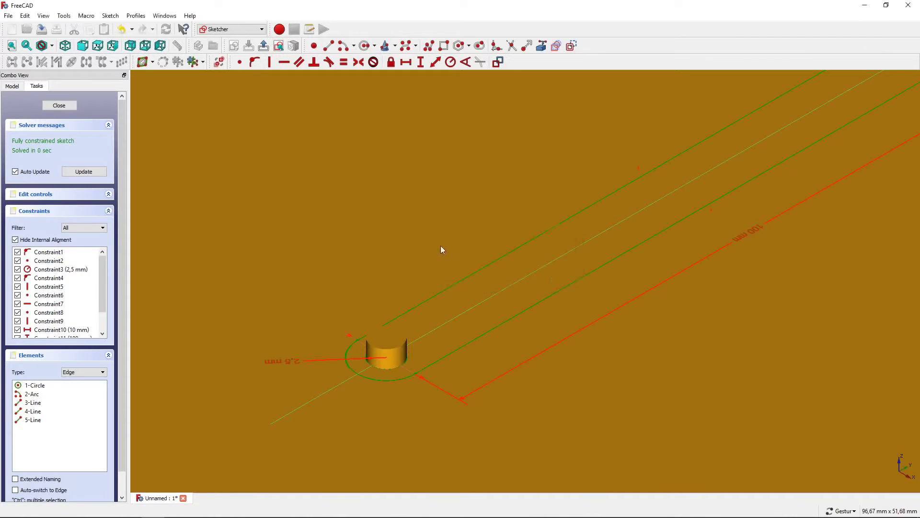
{"action": "scroll", "coordinate": [440, 250], "scroll_direction": "down", "scroll_amount": 2}
{"action": "scroll", "coordinate": [443, 242], "scroll_direction": "down", "scroll_amount": 3}
{"action": "scroll", "coordinate": [440, 242], "scroll_direction": "down", "scroll_amount": 1}
{"action": "scroll", "coordinate": [420, 287], "scroll_direction": "down", "scroll_amount": 1}
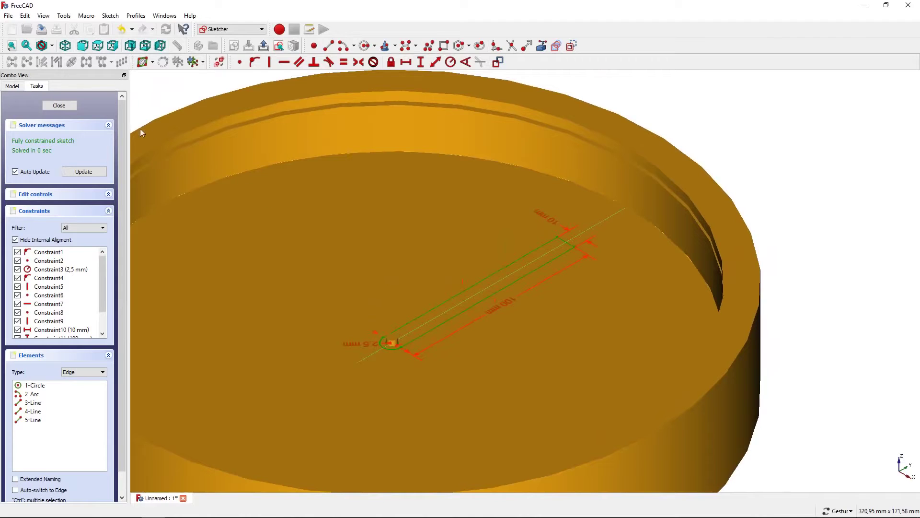
{"action": "left_click", "coordinate": [70, 106]}
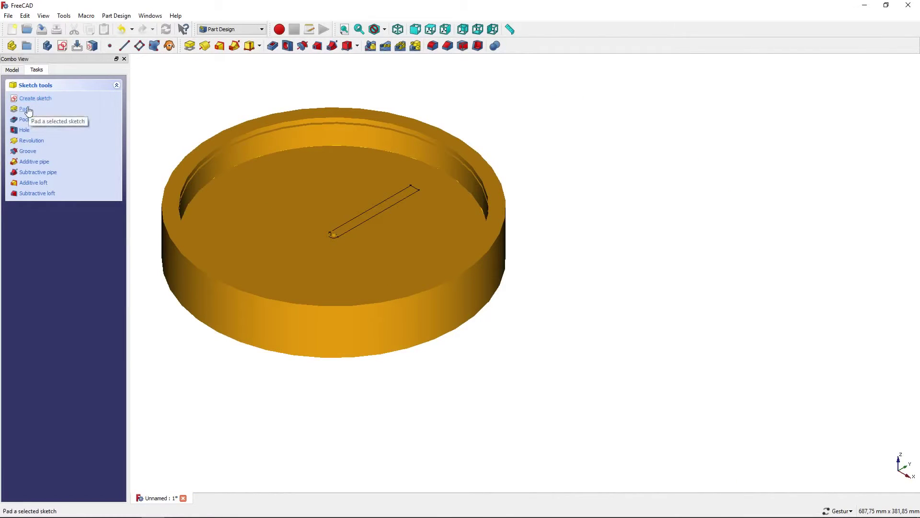
- Pad the seconds-hand sketch to a 1 mm thick solid
{"action": "left_click", "coordinate": [189, 45]}
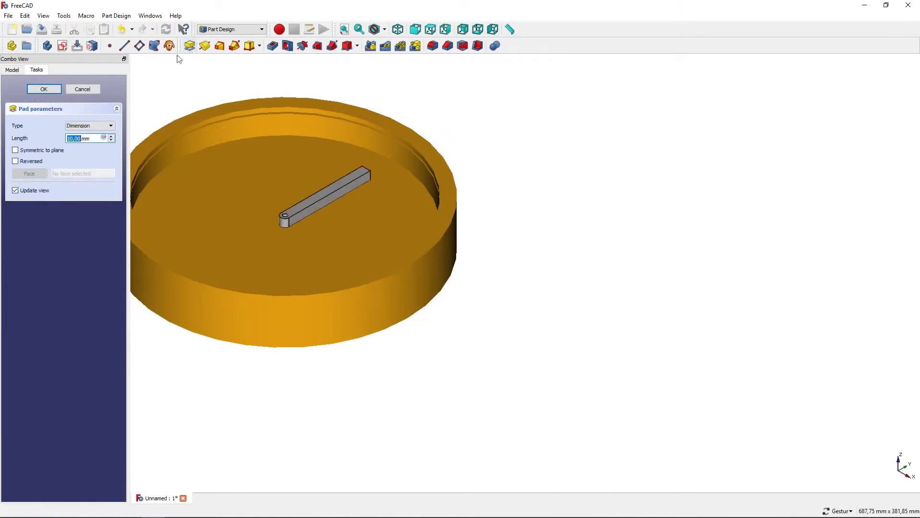
{"action": "double_click", "coordinate": [95, 138]}
{"action": "type", "text": "1"}
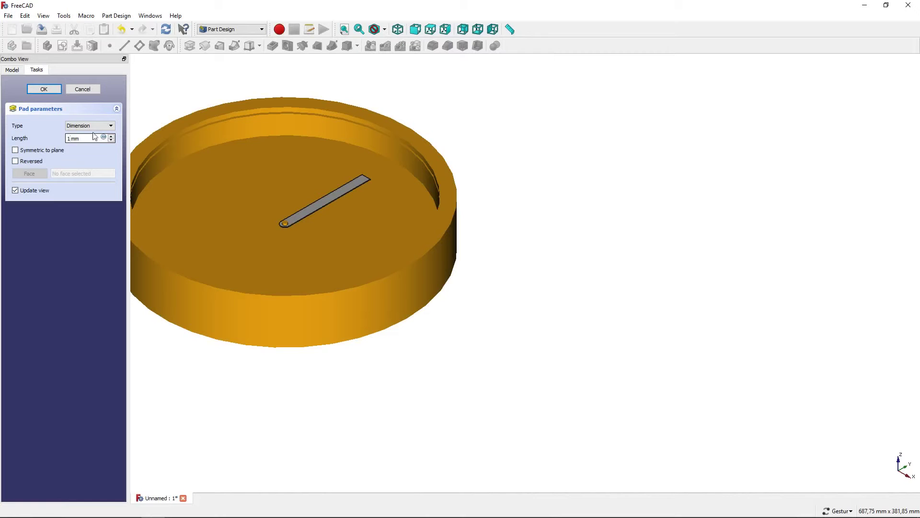
{"action": "left_click", "coordinate": [54, 91]}
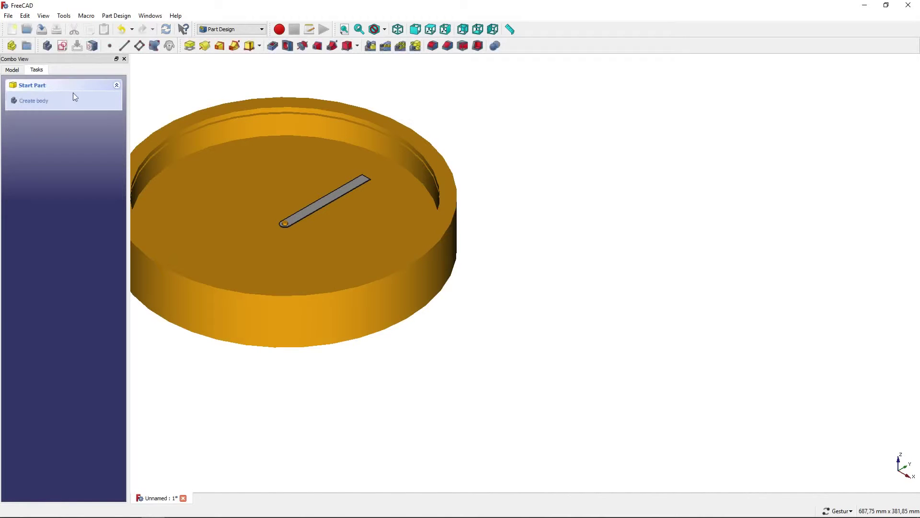
{"action": "right_click_drag", "start_coordinate": [163, 92], "coordinate": [275, 159]}
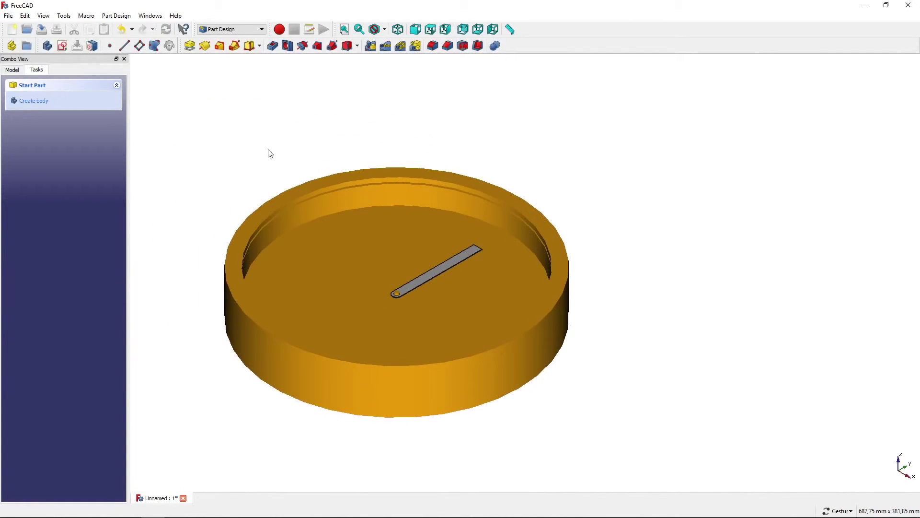
- Switch to the Complete workbench and rename Body001 to Minutes in the model tree
{"action": "left_click", "coordinate": [234, 30]}
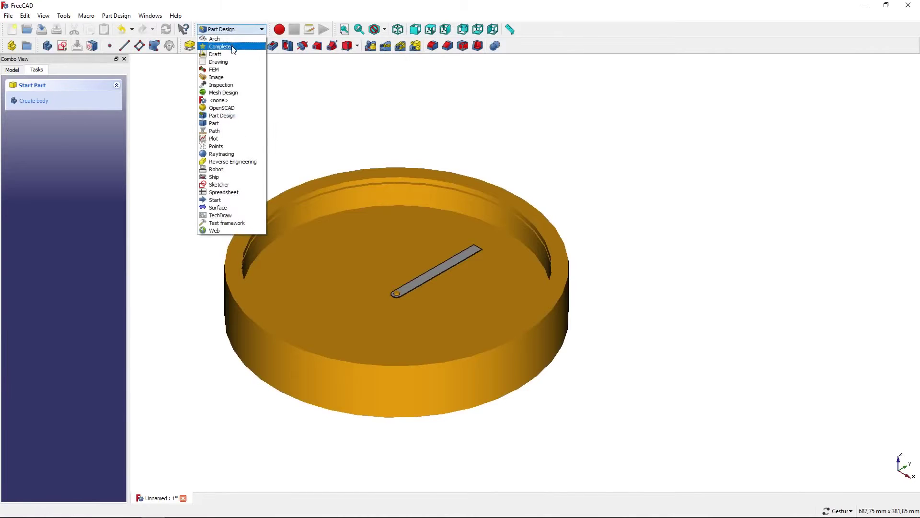
{"action": "left_click", "coordinate": [234, 46]}
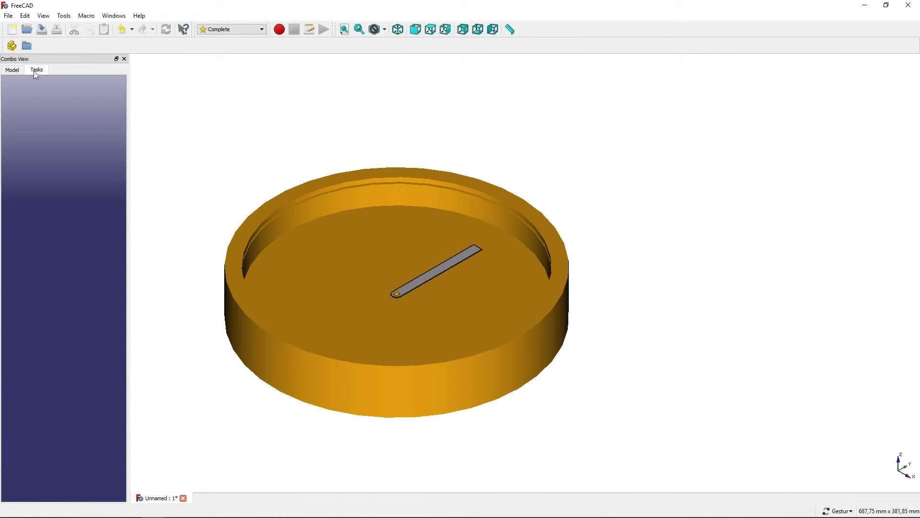
{"action": "left_click", "coordinate": [13, 70]}
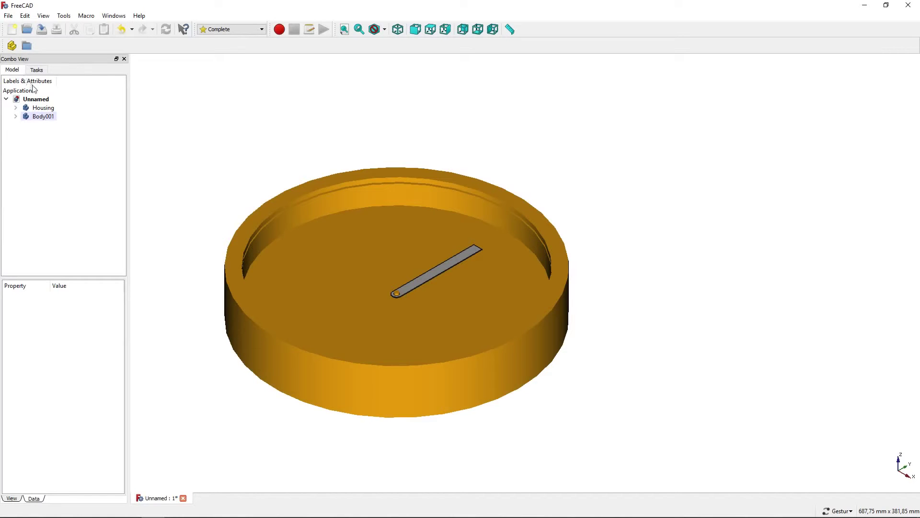
{"action": "left_click", "coordinate": [43, 117]}
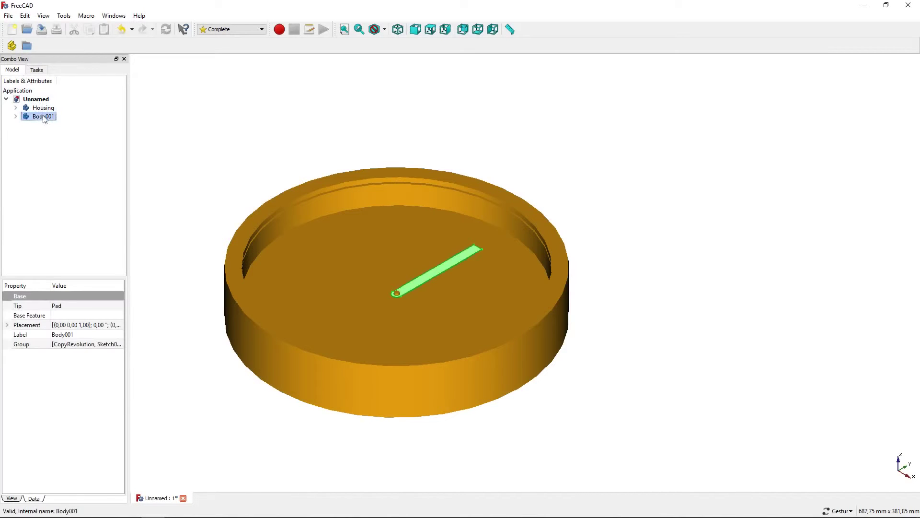
{"action": "left_click", "coordinate": [44, 117]}
{"action": "type", "text": "Minutes"}
{"action": "left_click", "coordinate": [48, 138]}
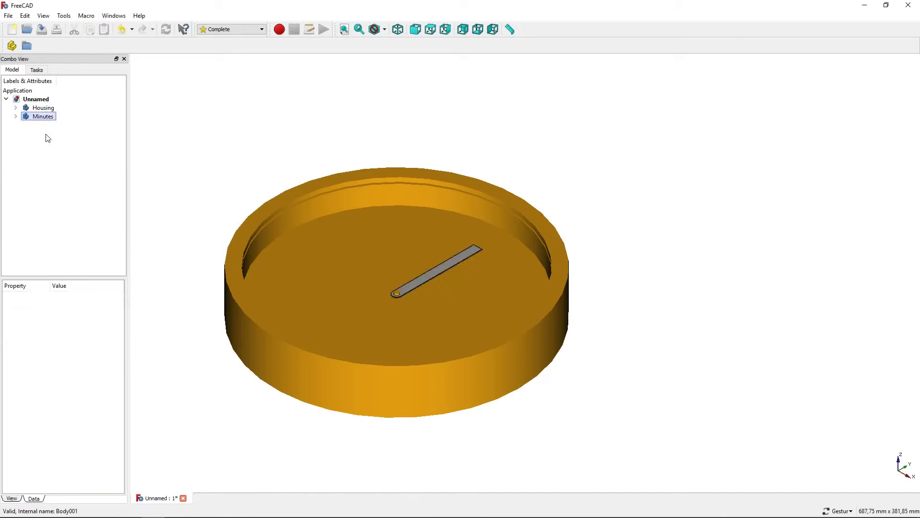
- Set the Minutes body's display mode to Shaded and its material to Plastic
{"action": "right_click", "coordinate": [39, 119]}
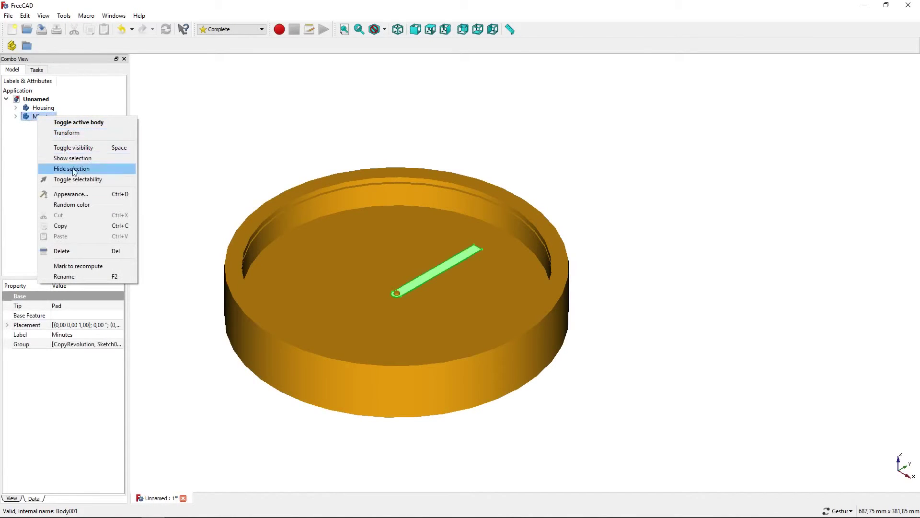
{"action": "left_click", "coordinate": [94, 198]}
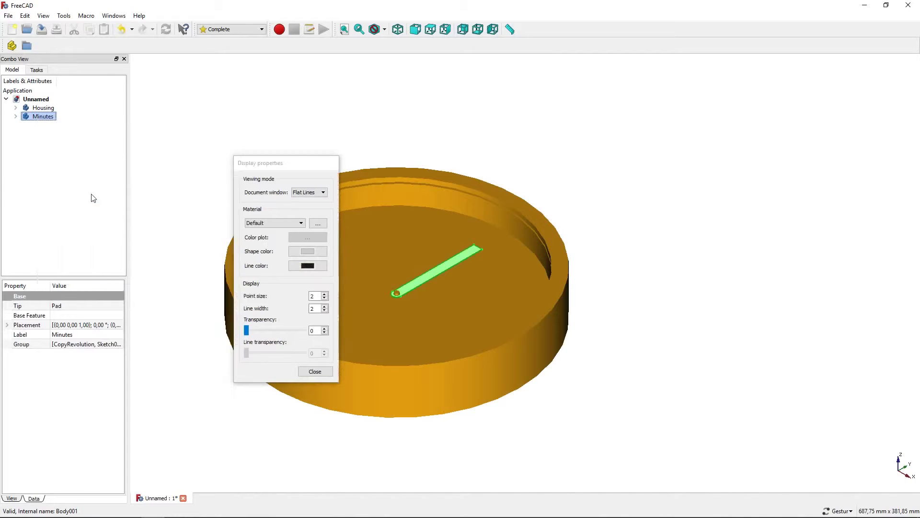
{"action": "left_click", "coordinate": [293, 193]}
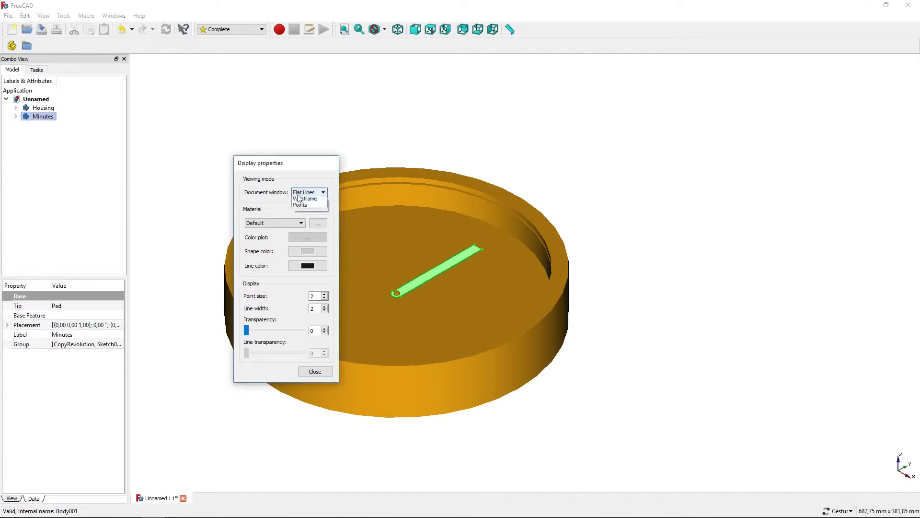
{"action": "left_click", "coordinate": [304, 204]}
{"action": "left_click", "coordinate": [301, 223]}
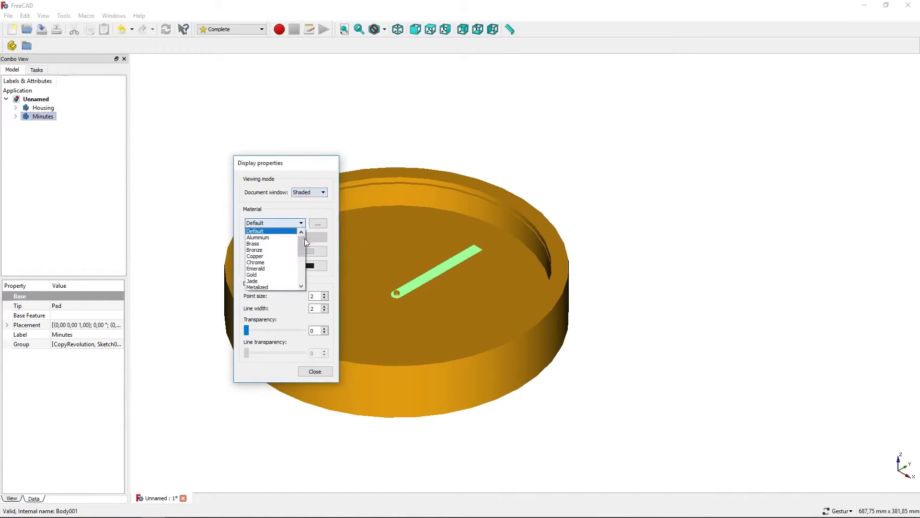
{"action": "scroll", "coordinate": [285, 273], "scroll_direction": "down", "scroll_amount": 3}
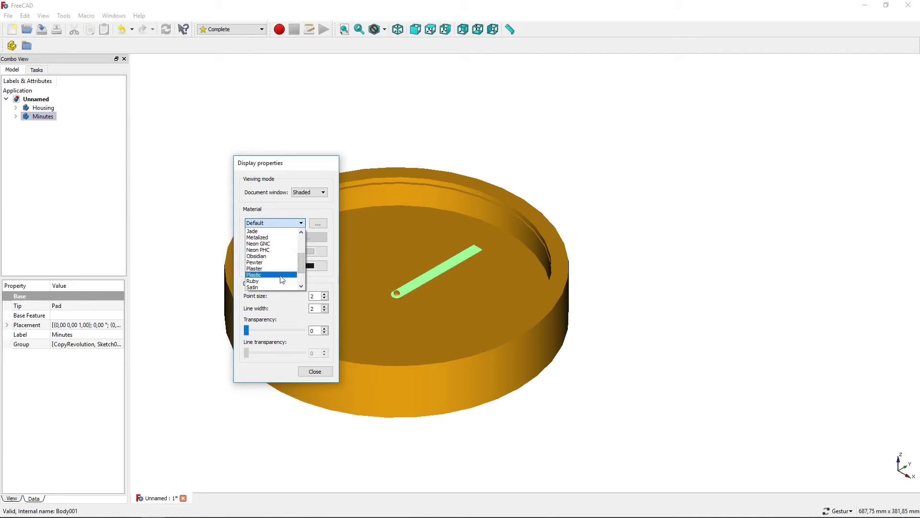
{"action": "left_click", "coordinate": [283, 275]}
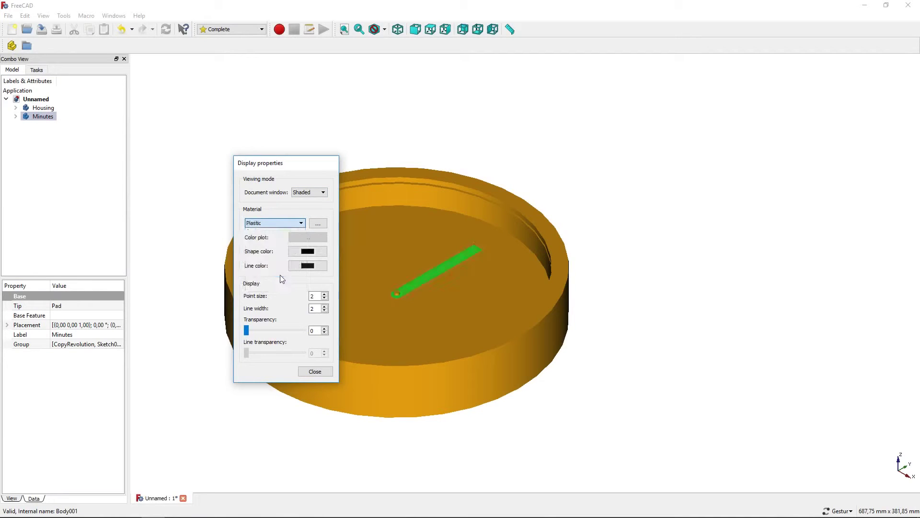
{"action": "left_click", "coordinate": [306, 373]}
{"action": "left_click", "coordinate": [209, 200]}
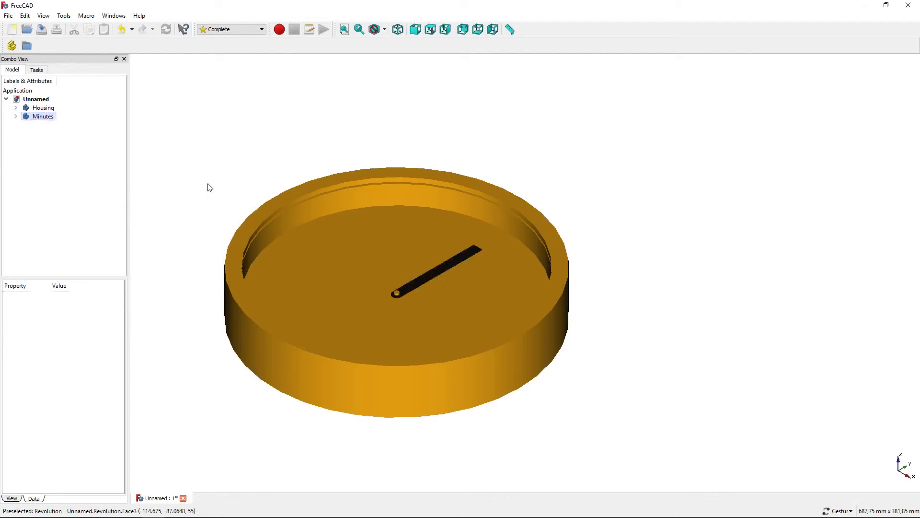
- In Part Design, create a new body and sketch on the housing's inner floor as an independent copy
{"action": "left_click", "coordinate": [234, 29]}
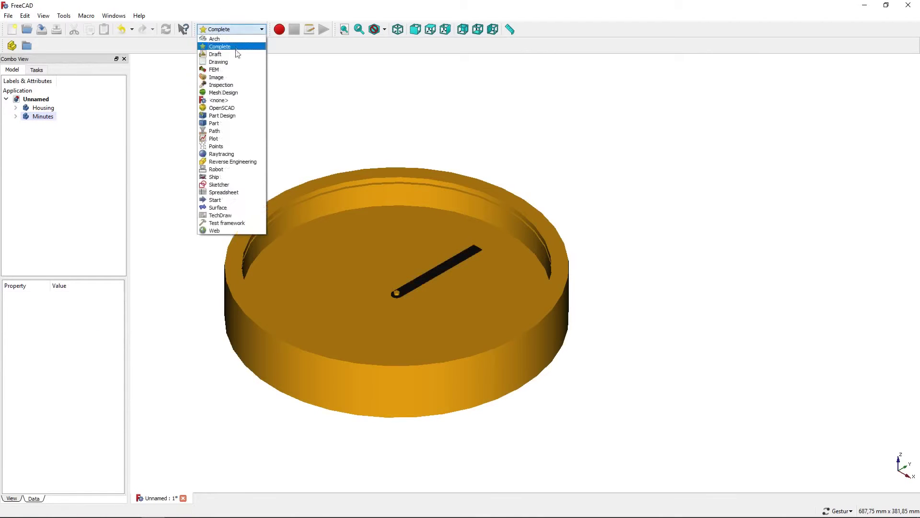
{"action": "left_click", "coordinate": [239, 115]}
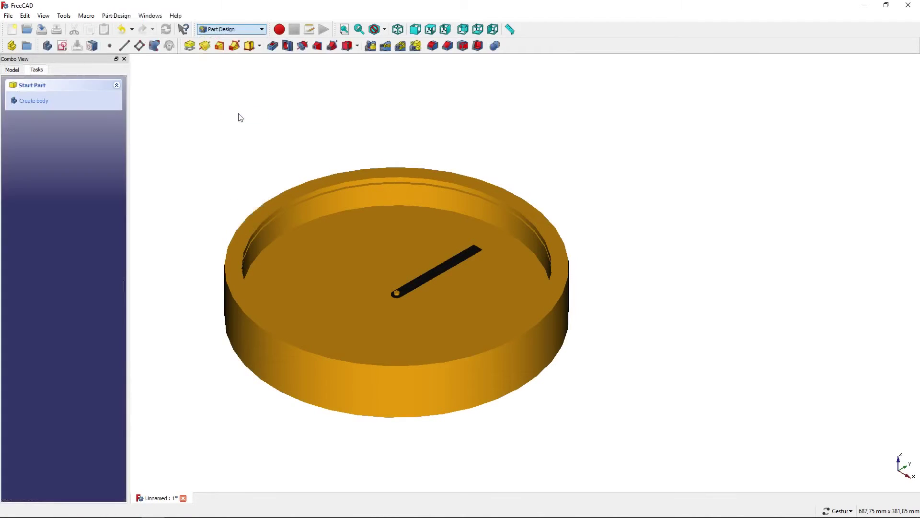
{"action": "left_click", "coordinate": [49, 104]}
{"action": "scroll", "coordinate": [409, 211], "scroll_direction": "down", "scroll_amount": 5}
{"action": "scroll", "coordinate": [386, 179], "scroll_direction": "up", "scroll_amount": 5}
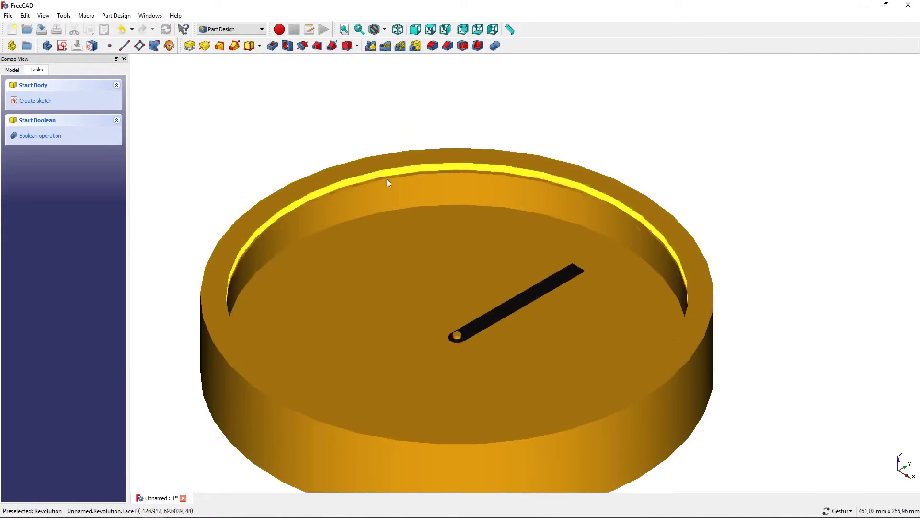
{"action": "left_click", "coordinate": [424, 270]}
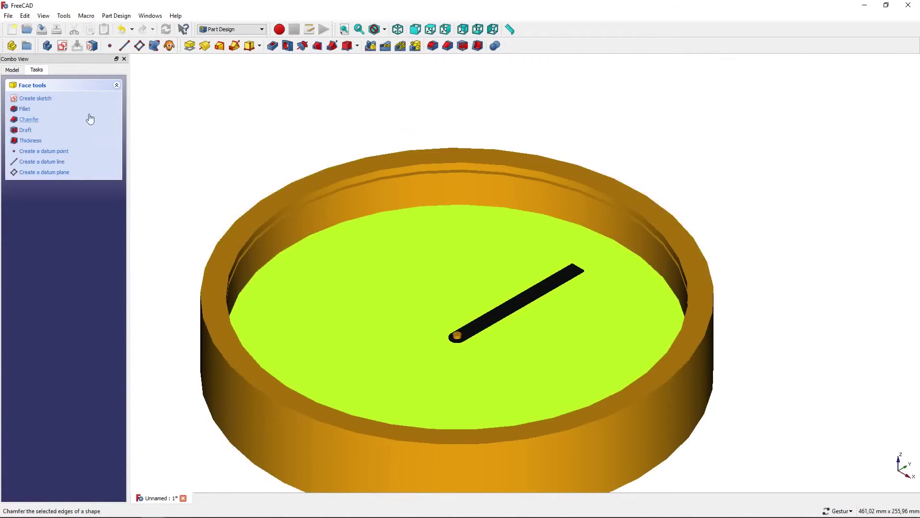
{"action": "left_click", "coordinate": [48, 99]}
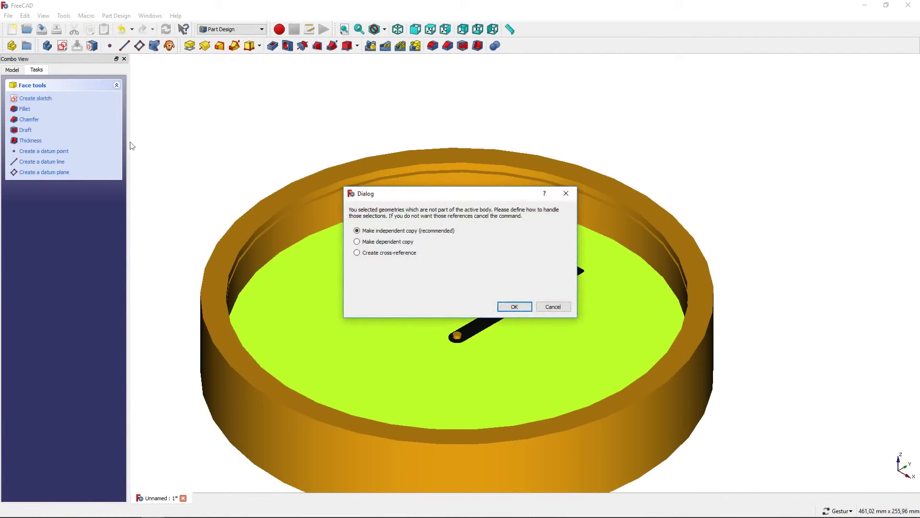
{"action": "left_click", "coordinate": [513, 306]}
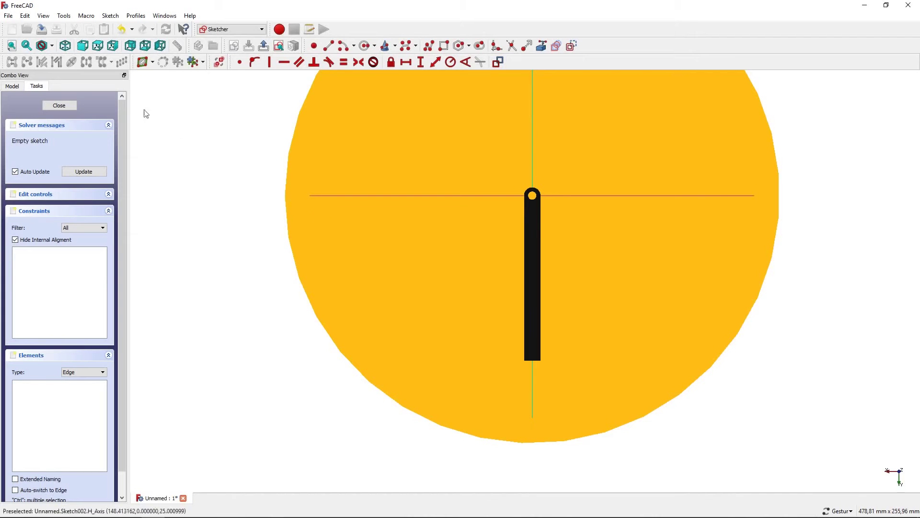
- Switch to the axonometric view and hide the Minutes body
{"action": "left_click", "coordinate": [67, 48]}
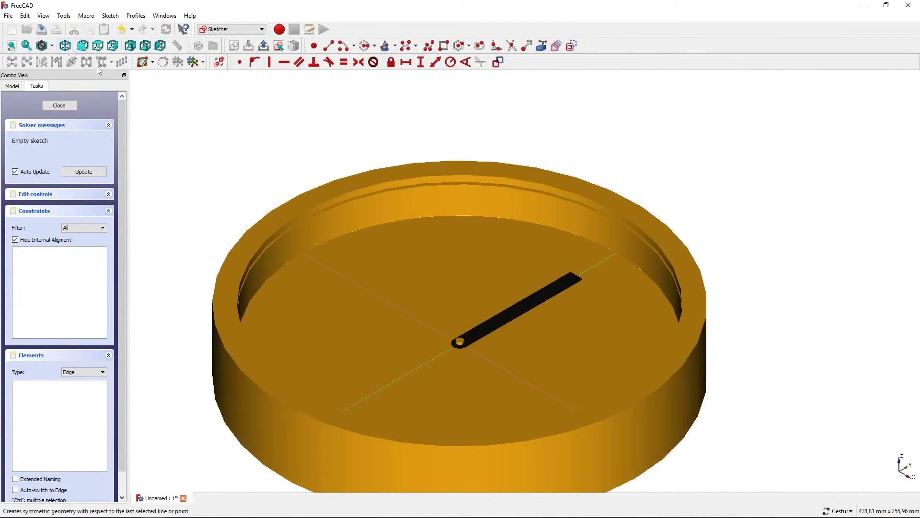
{"action": "scroll", "coordinate": [494, 350], "scroll_direction": "up", "scroll_amount": 2}
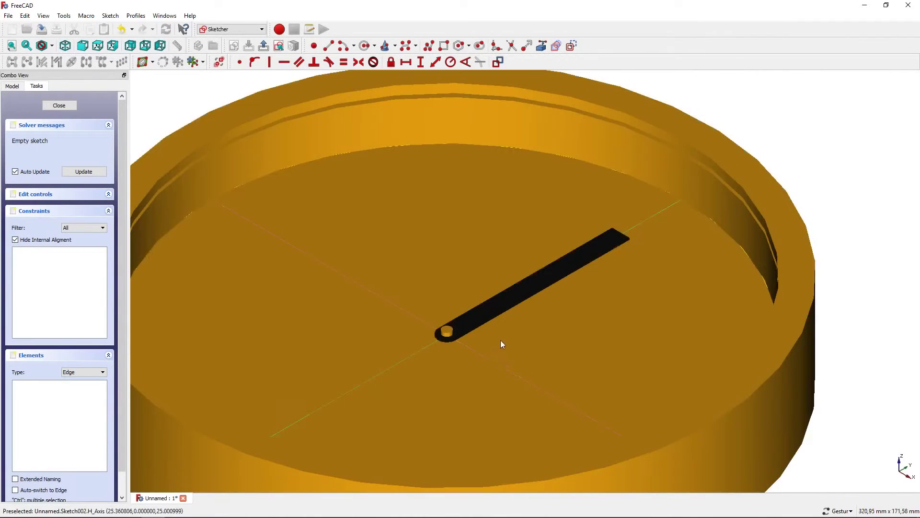
{"action": "scroll", "coordinate": [581, 311], "scroll_direction": "up", "scroll_amount": 3}
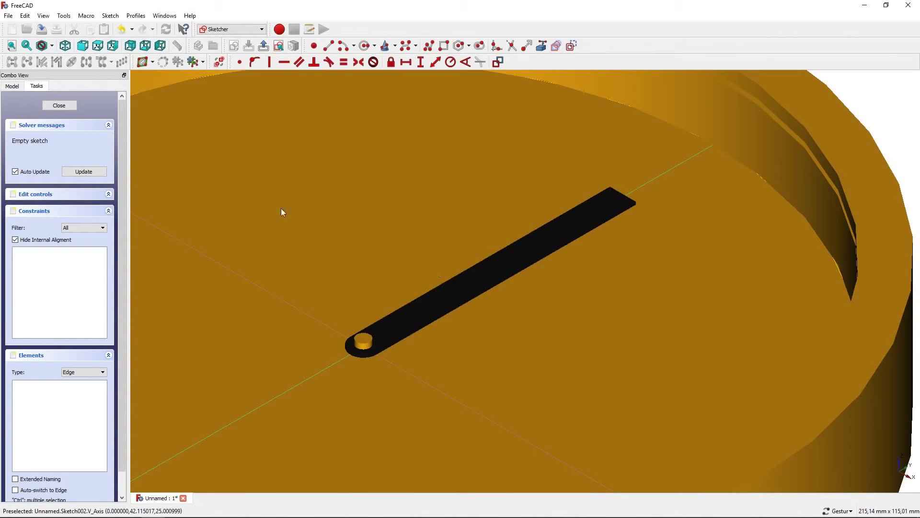
{"action": "left_click", "coordinate": [12, 86]}
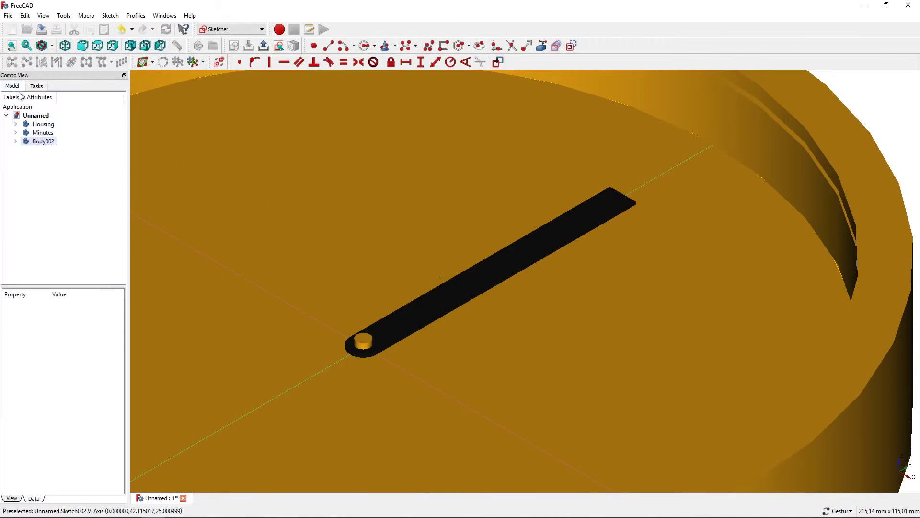
{"action": "left_click", "coordinate": [40, 134]}
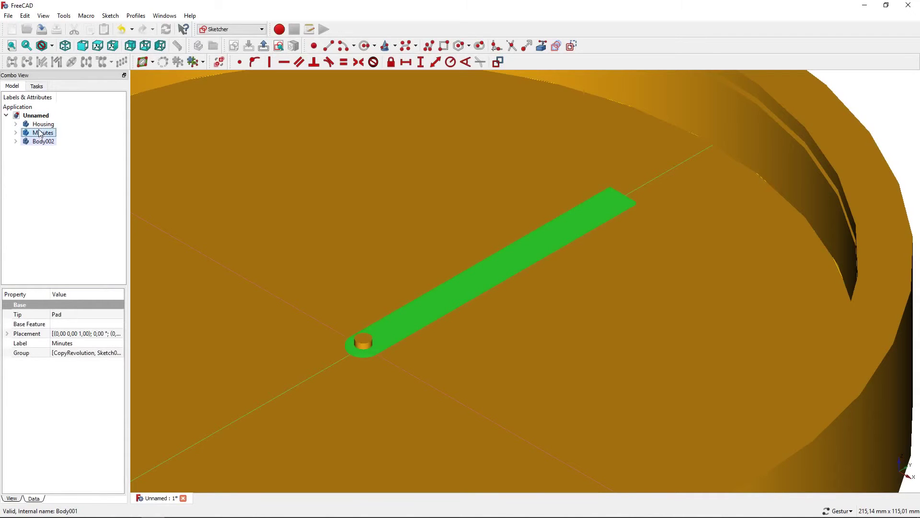
{"action": "key", "text": "space"}
- Rename Body002 to Hours
{"action": "left_click", "coordinate": [42, 142]}
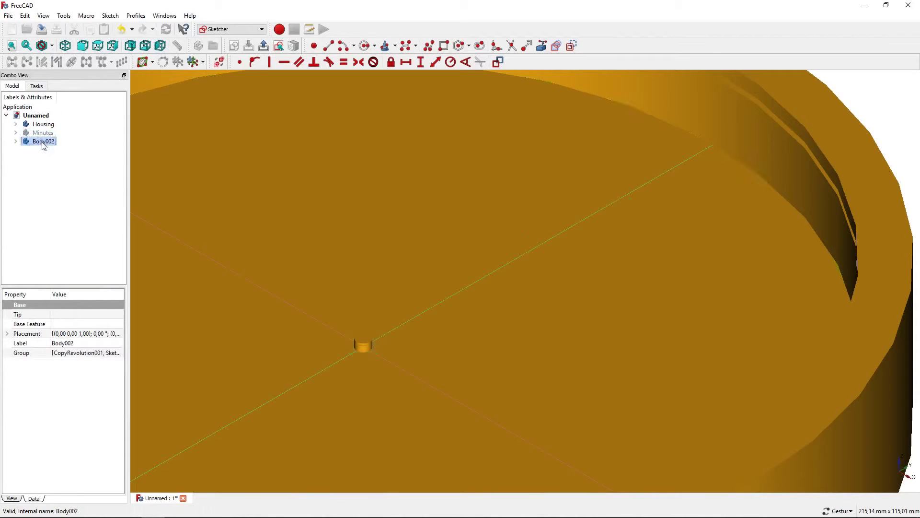
{"action": "key", "text": "F2"}
{"action": "type", "text": "Hours"}
{"action": "left_click", "coordinate": [44, 159]}
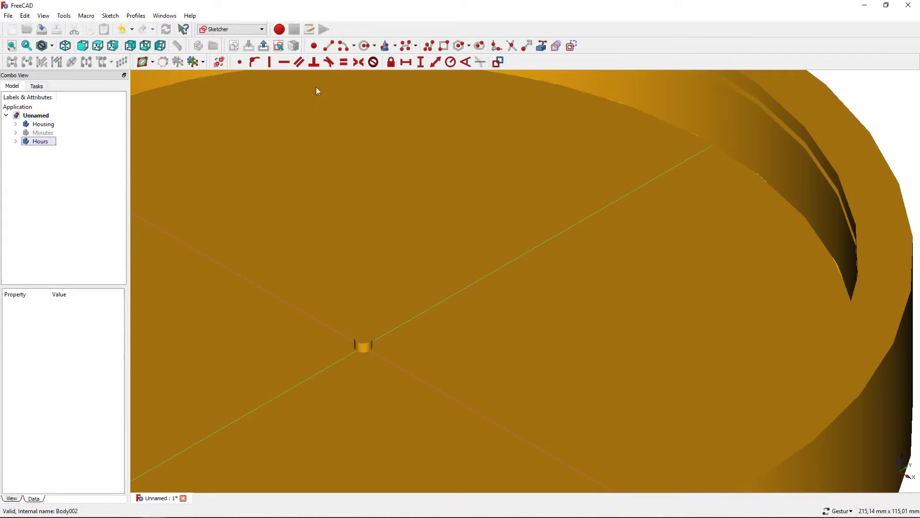
- Draw two concentric hub circles and give the inner one a 2.5 mm radius
{"action": "left_click", "coordinate": [365, 45]}
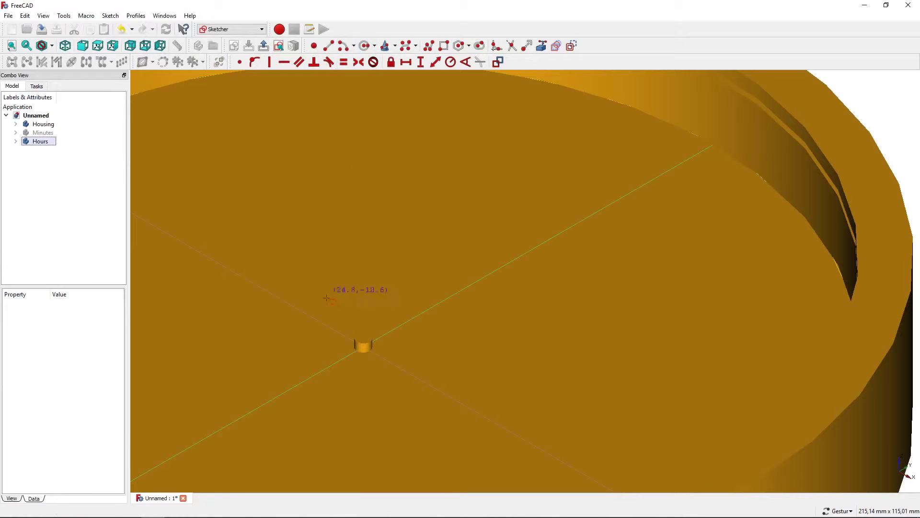
{"action": "left_click", "coordinate": [321, 322]}
{"action": "left_click", "coordinate": [335, 312]}
{"action": "left_click", "coordinate": [321, 322]}
{"action": "left_click", "coordinate": [321, 293]}
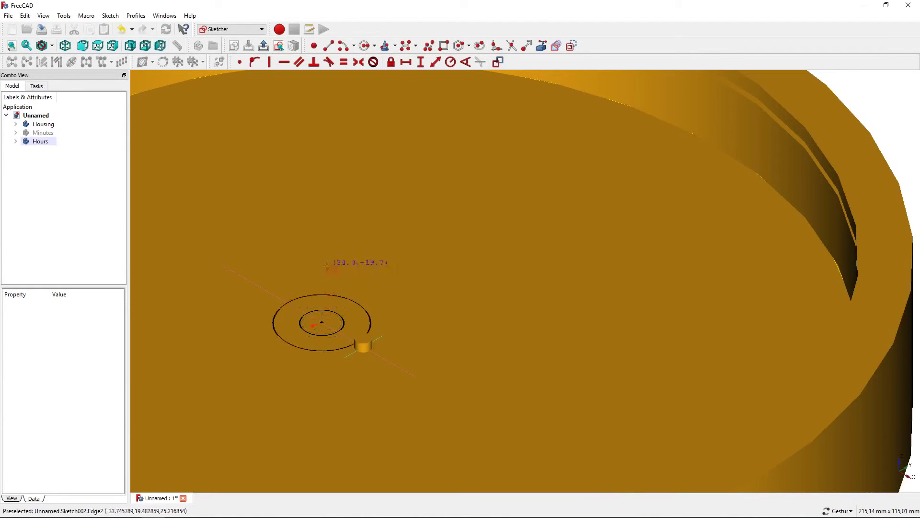
{"action": "left_click", "coordinate": [330, 312]}
{"action": "left_click", "coordinate": [450, 63]}
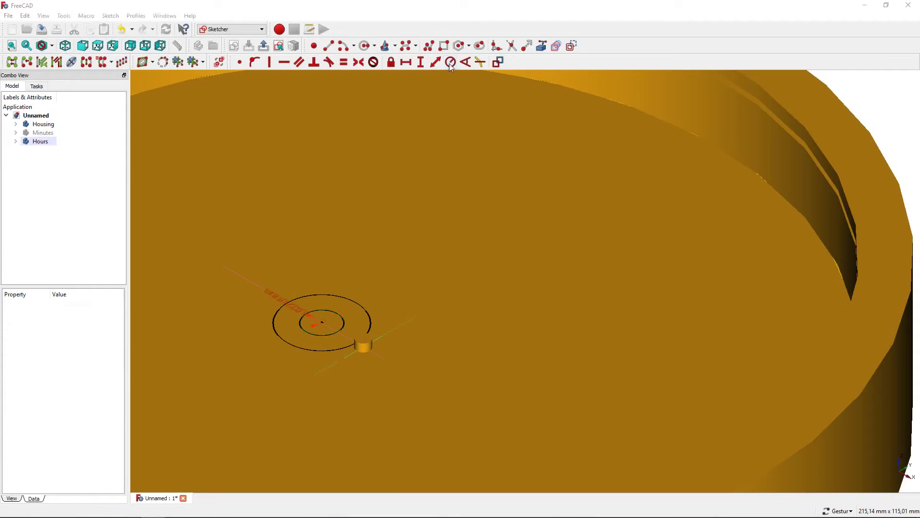
{"action": "type", "text": "2,5"}
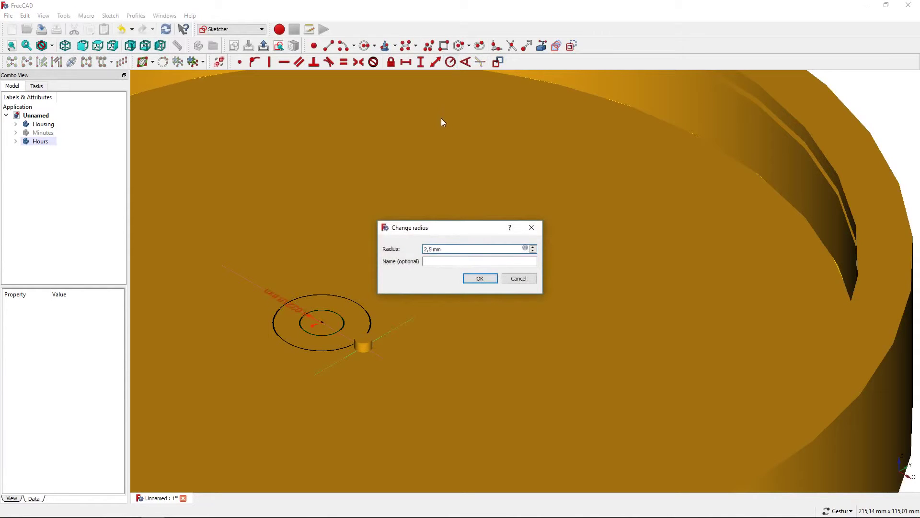
{"action": "key", "text": "Return"}
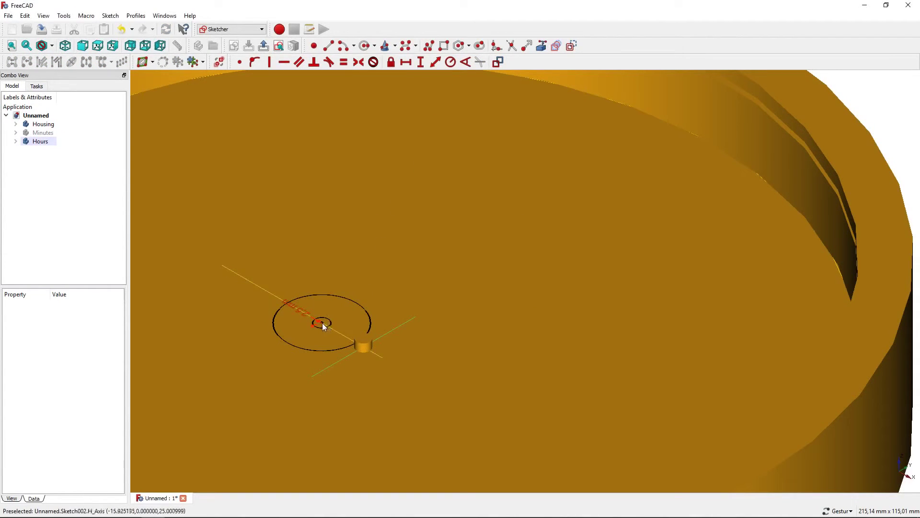
{"action": "left_click", "coordinate": [322, 321]}
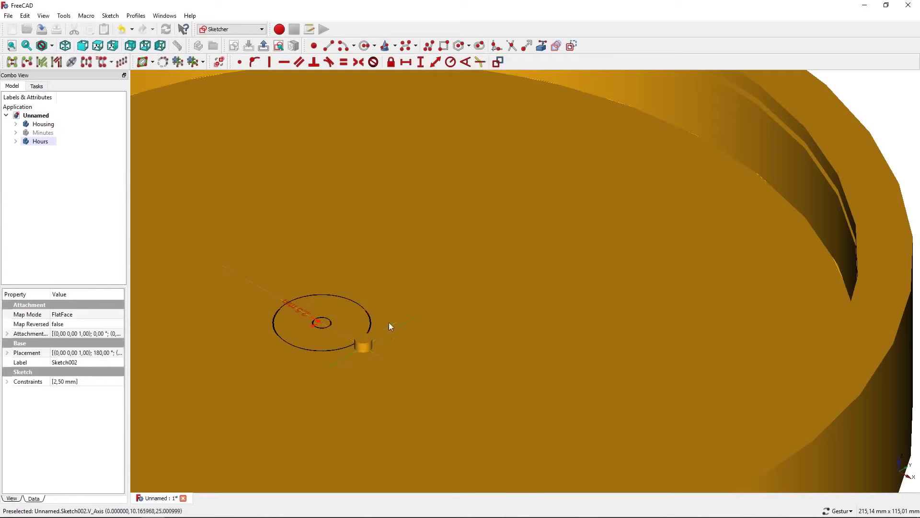
{"action": "left_click", "coordinate": [260, 71]}
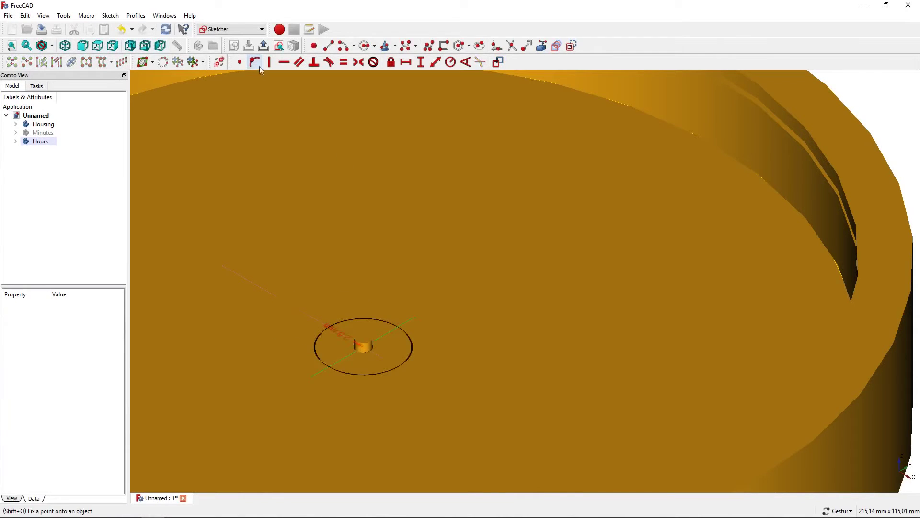
{"action": "scroll", "coordinate": [321, 148], "scroll_direction": "down", "scroll_amount": 5}
{"action": "scroll", "coordinate": [339, 180], "scroll_direction": "up", "scroll_amount": 5}
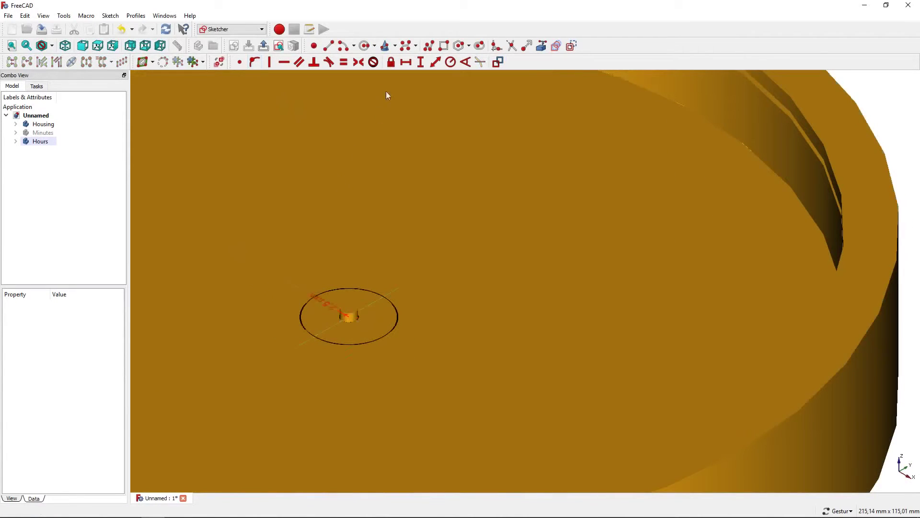
- Draw the hand outline as a polyline from beside the hub out toward the rim and back
{"action": "left_click", "coordinate": [429, 46]}
{"action": "left_click", "coordinate": [287, 301]}
{"action": "left_click", "coordinate": [516, 169]}
{"action": "left_click", "coordinate": [610, 221]}
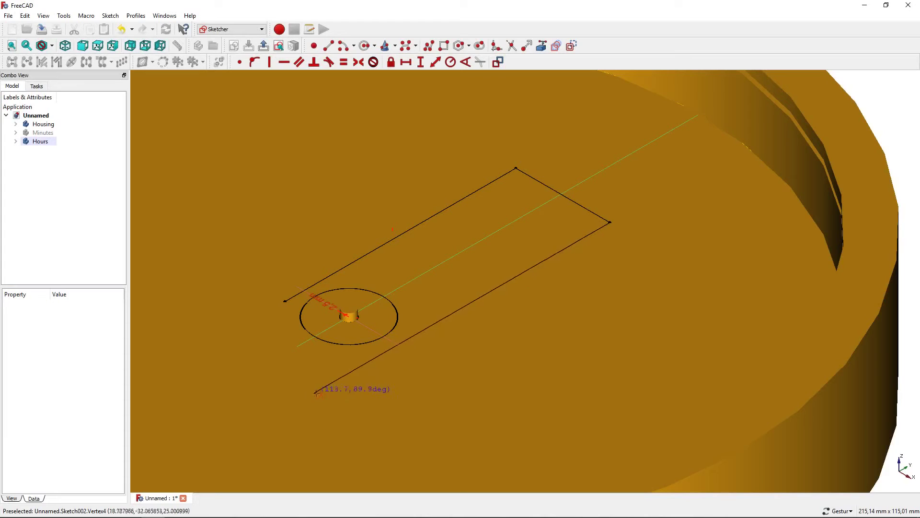
{"action": "left_click", "coordinate": [364, 366]}
{"action": "right_click", "coordinate": [363, 367]}
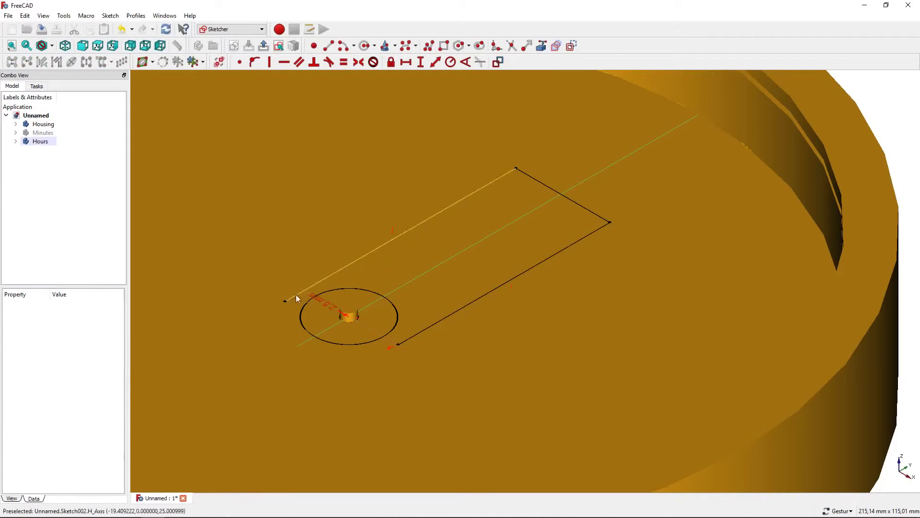
- Place both long edges' ends on the hub circle and trim away its inner part
{"action": "left_click", "coordinate": [286, 301]}
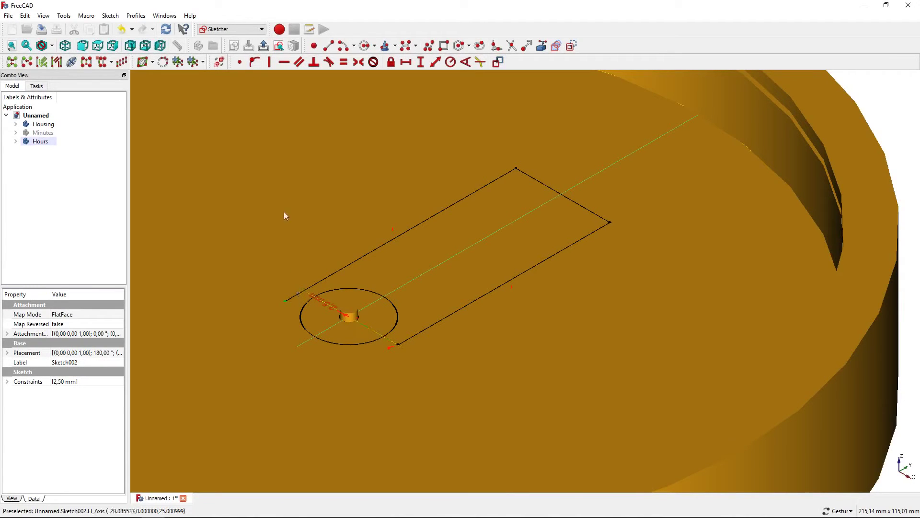
{"action": "left_click", "coordinate": [254, 62]}
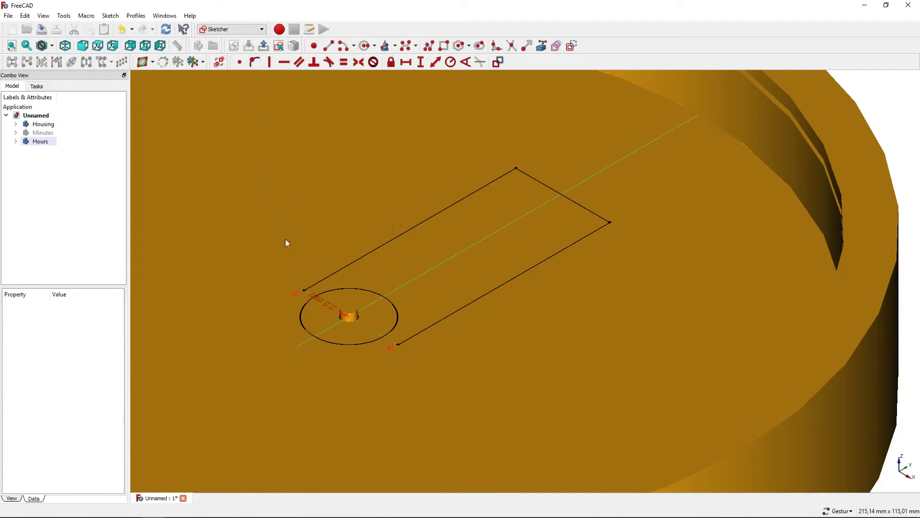
{"action": "left_click", "coordinate": [303, 290]}
{"action": "left_click", "coordinate": [334, 289]}
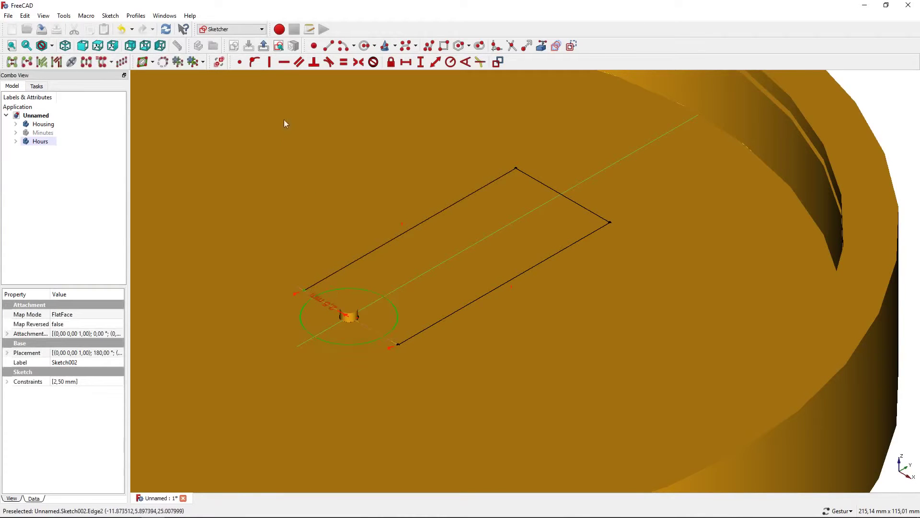
{"action": "left_click", "coordinate": [254, 62]}
{"action": "left_click", "coordinate": [397, 343]}
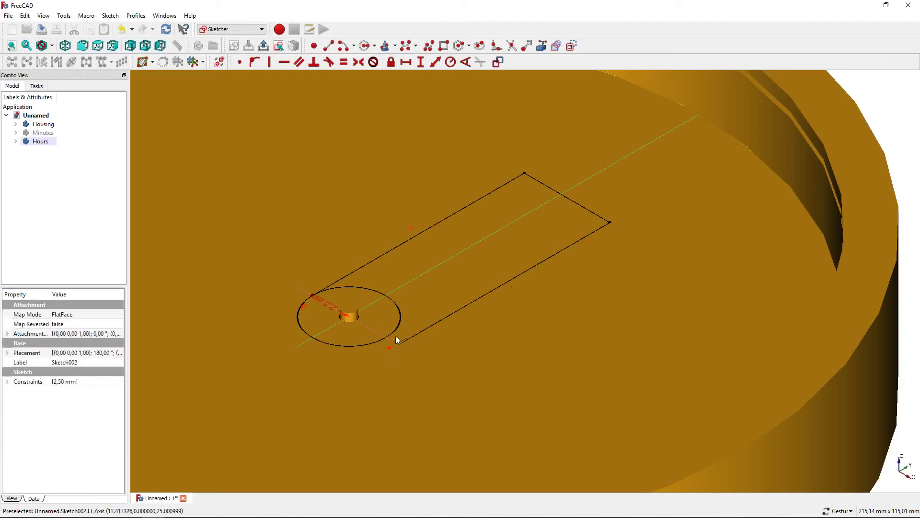
{"action": "left_click", "coordinate": [255, 62]}
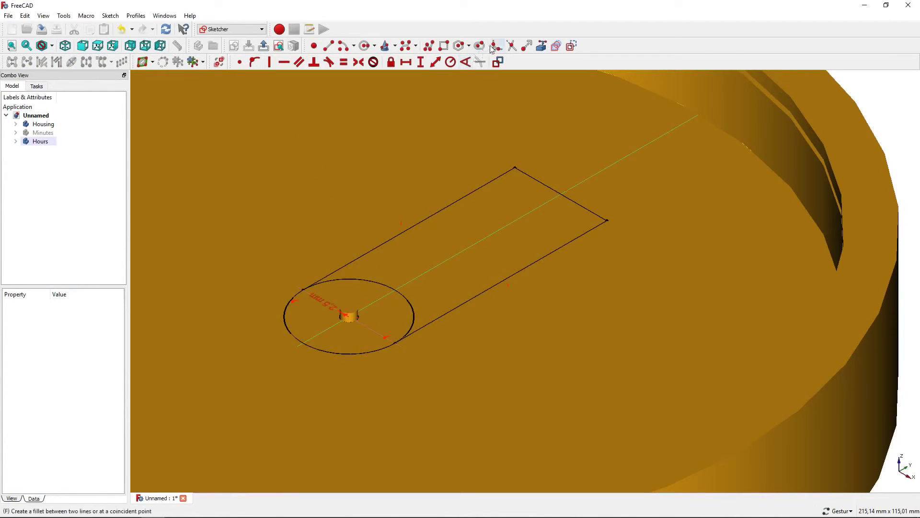
{"action": "left_click", "coordinate": [505, 48]}
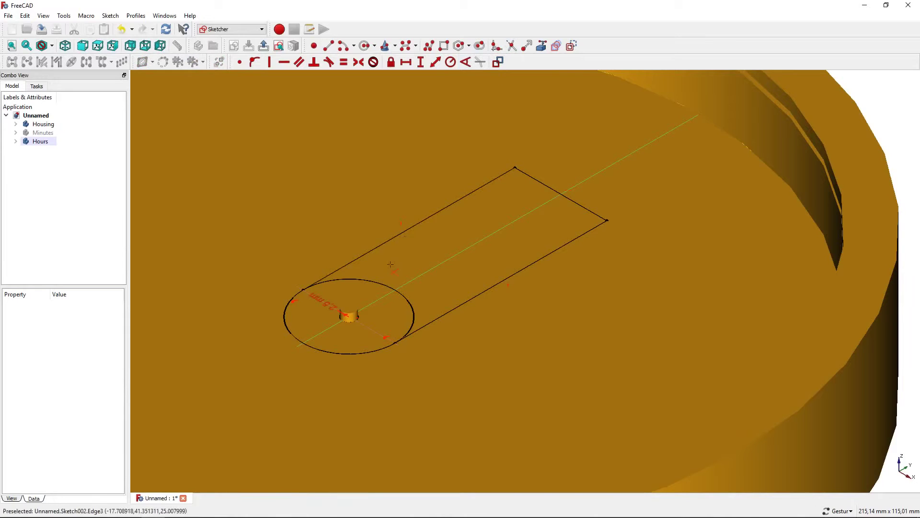
{"action": "left_click", "coordinate": [380, 282]}
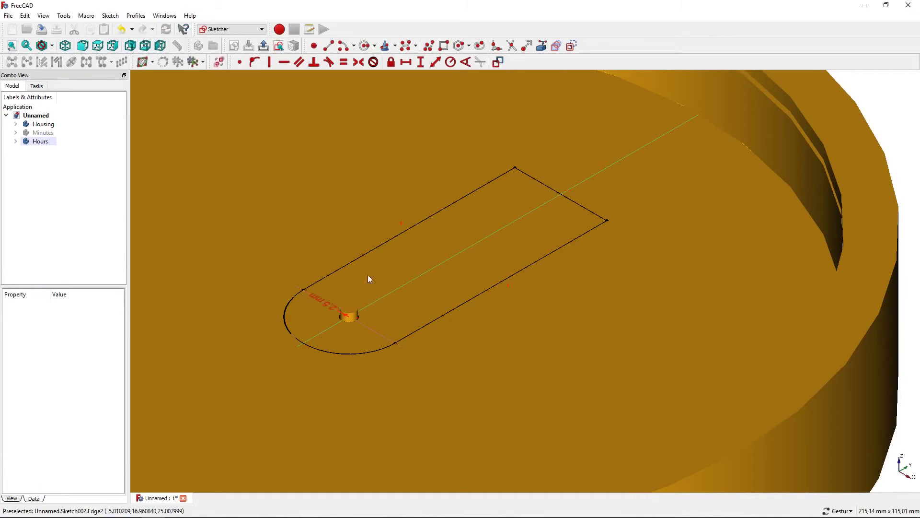
{"action": "scroll", "coordinate": [341, 278], "scroll_direction": "down", "scroll_amount": 2}
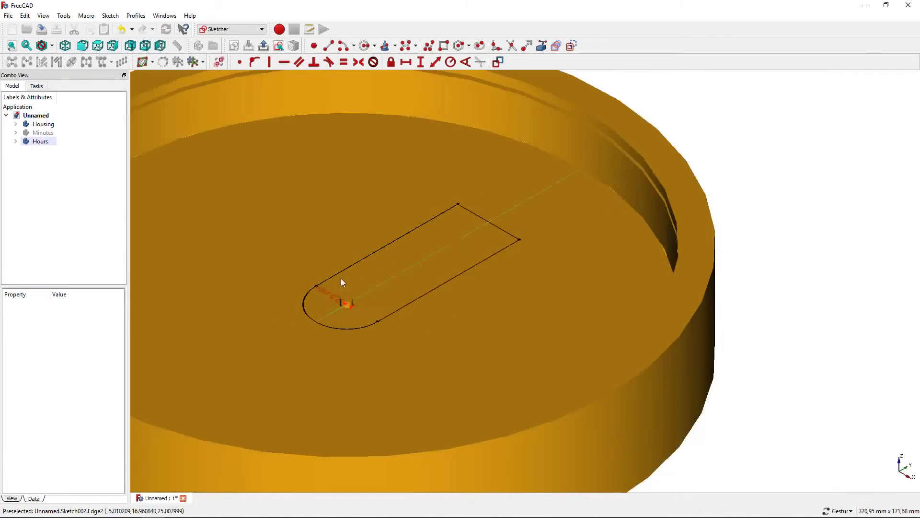
- Constrain the slot's short end edge to a 10 mm width
{"action": "left_click", "coordinate": [460, 204]}
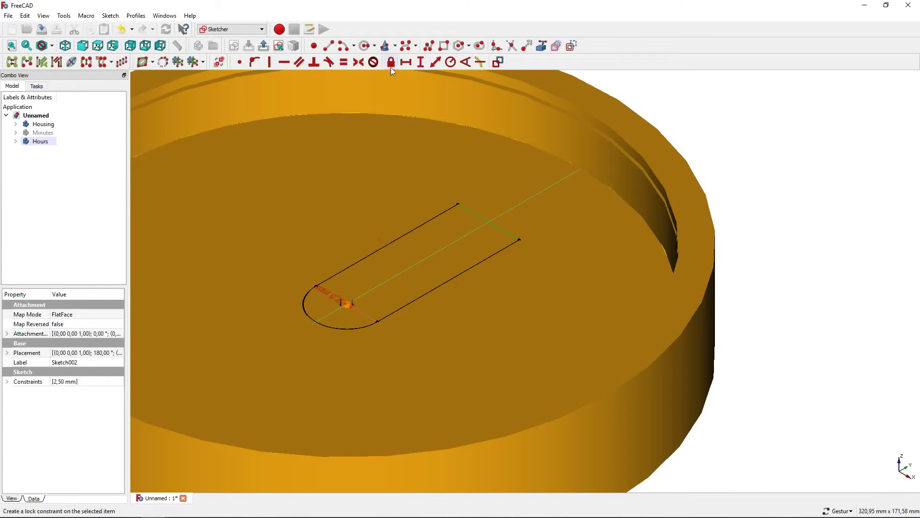
{"action": "left_click", "coordinate": [402, 63]}
{"action": "type", "text": "10"}
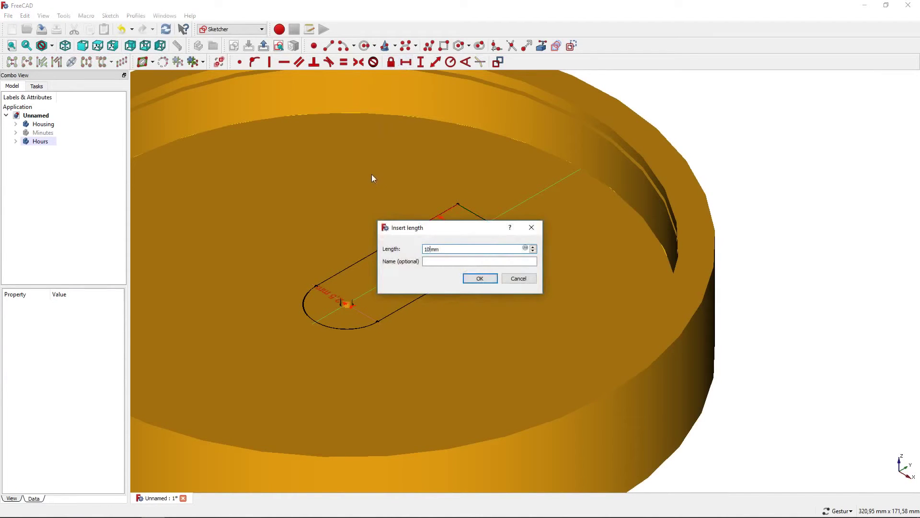
{"action": "key", "text": "Return"}
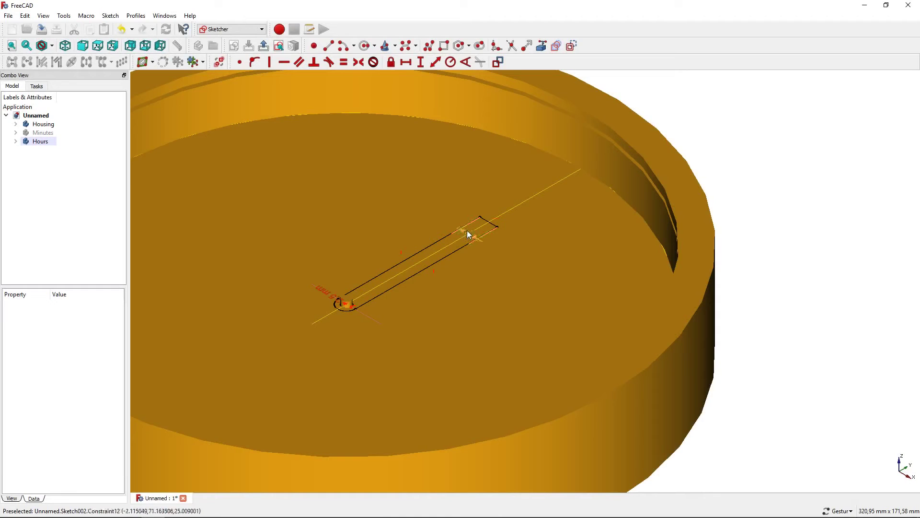
{"action": "left_click_drag", "start_coordinate": [467, 232], "coordinate": [536, 232]}
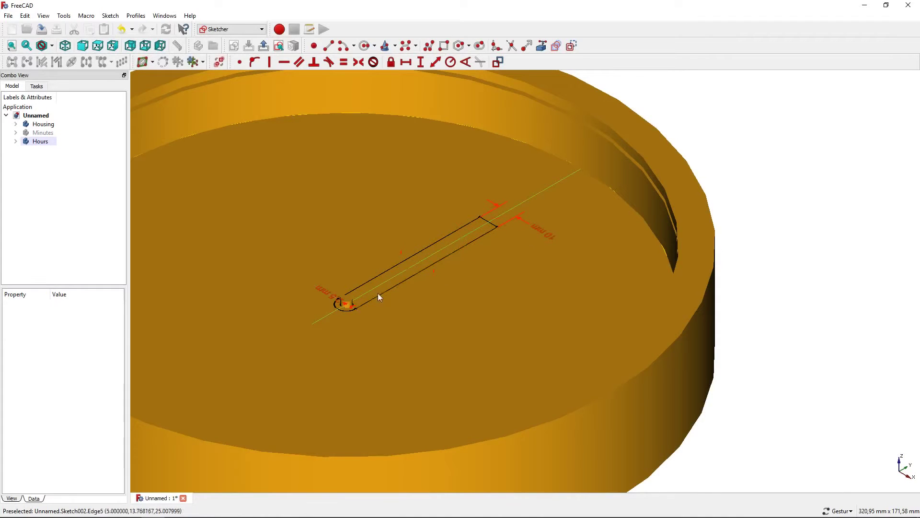
{"action": "scroll", "coordinate": [323, 326], "scroll_direction": "up", "scroll_amount": 5}
- Make the rounded hub end tangent to both the lower and upper long edges
{"action": "left_click", "coordinate": [322, 331]}
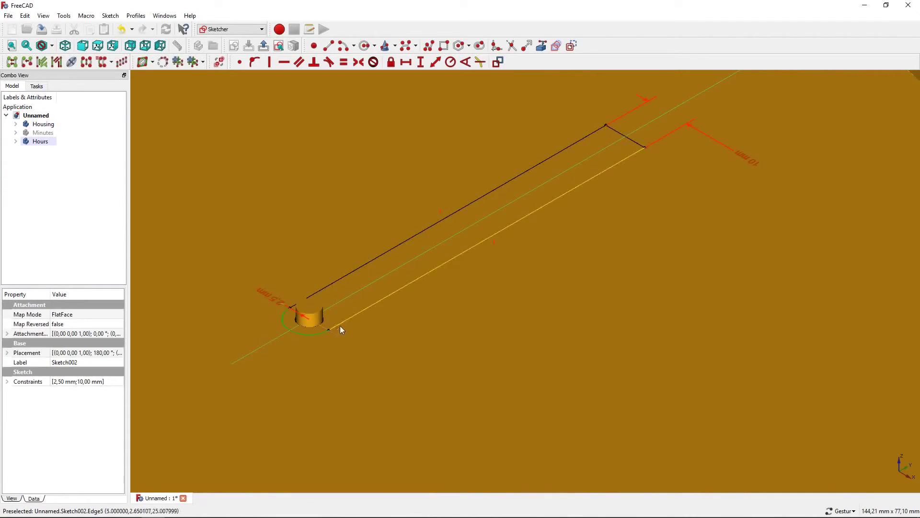
{"action": "left_click", "coordinate": [329, 62]}
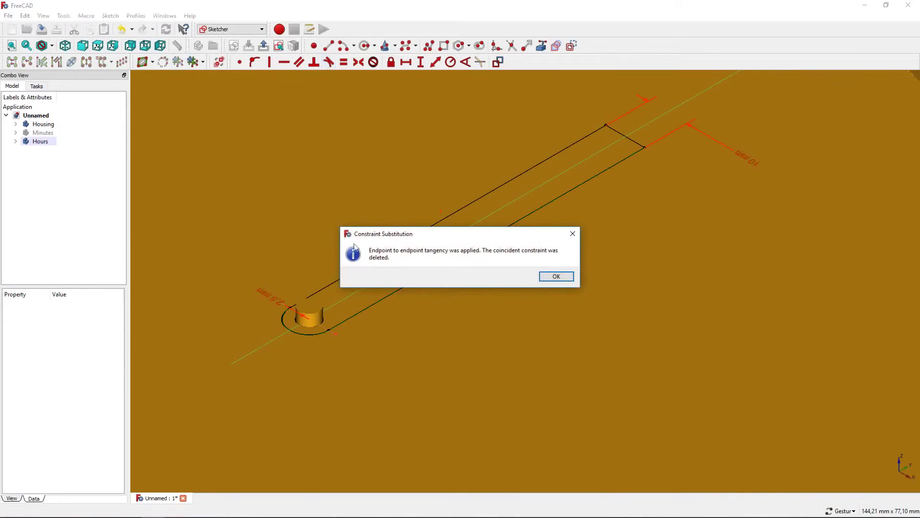
{"action": "left_click", "coordinate": [555, 276]}
{"action": "left_click", "coordinate": [283, 313]}
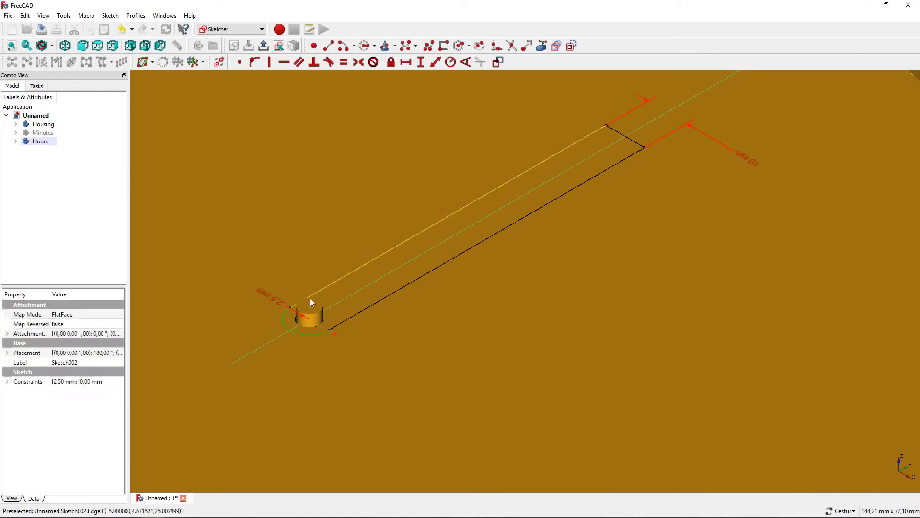
{"action": "left_click", "coordinate": [328, 61]}
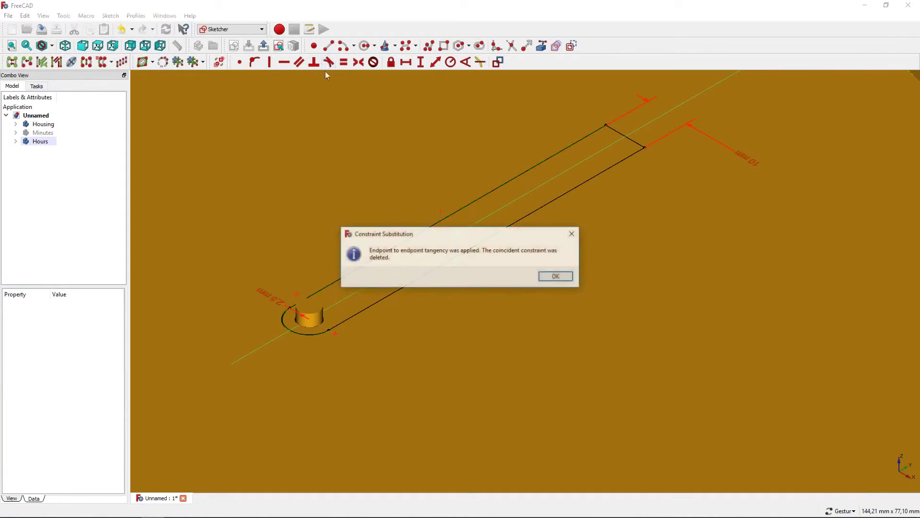
{"action": "left_click", "coordinate": [553, 275]}
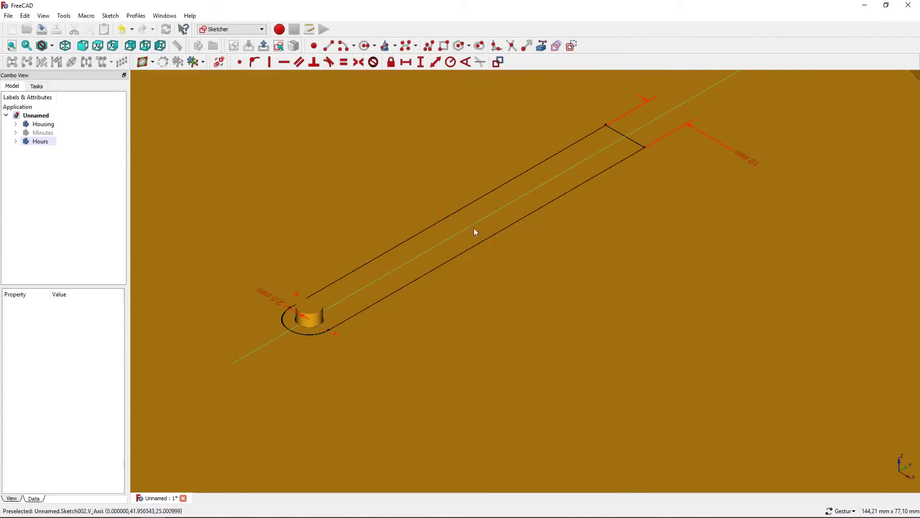
- Constrain the slot's lower long edge to a 65 mm length
{"action": "left_click", "coordinate": [474, 247]}
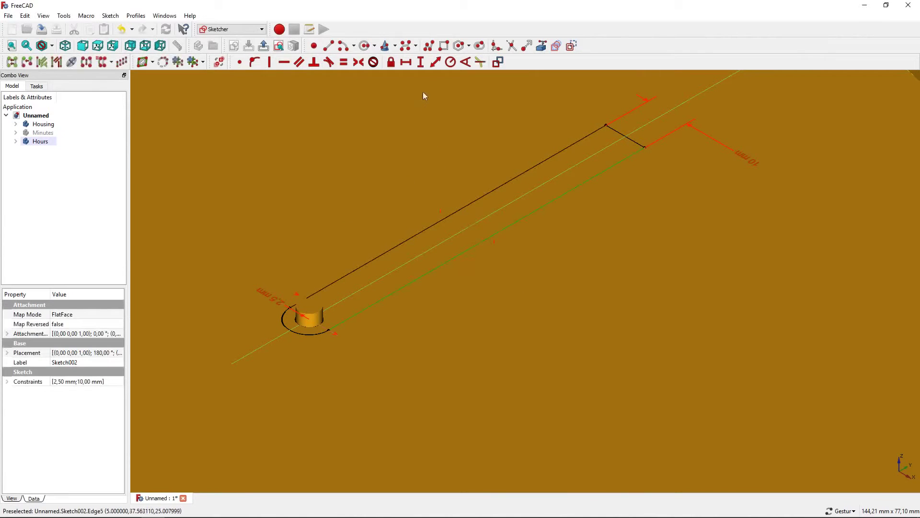
{"action": "left_click", "coordinate": [435, 62]}
{"action": "type", "text": "65"}
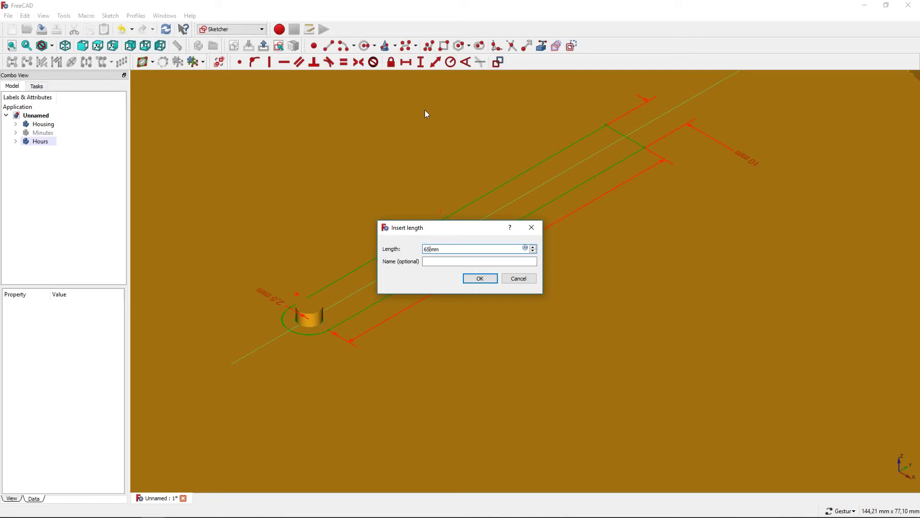
{"action": "key", "text": "Return"}
{"action": "scroll", "coordinate": [406, 187], "scroll_direction": "down", "scroll_amount": 3}
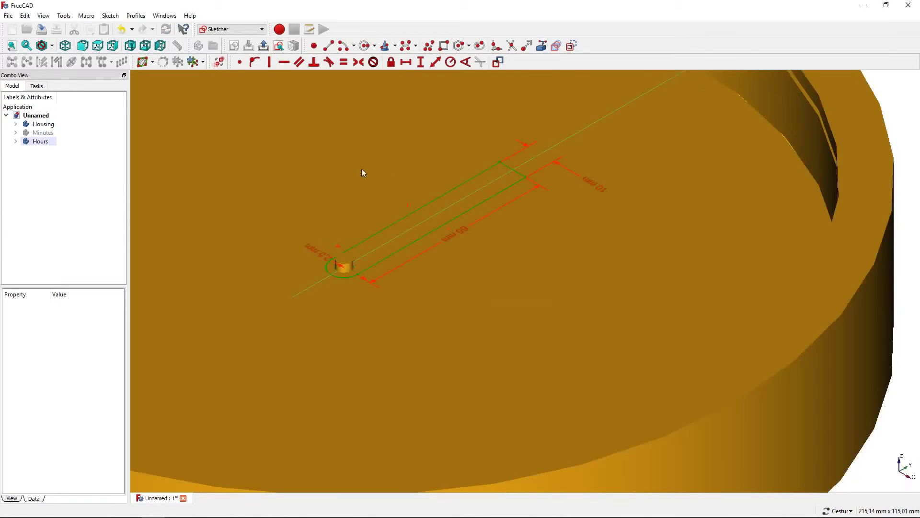
{"action": "scroll", "coordinate": [418, 238], "scroll_direction": "down", "scroll_amount": 2}
{"action": "scroll", "coordinate": [415, 235], "scroll_direction": "down", "scroll_amount": 2}
{"action": "scroll", "coordinate": [416, 235], "scroll_direction": "down", "scroll_amount": 2}
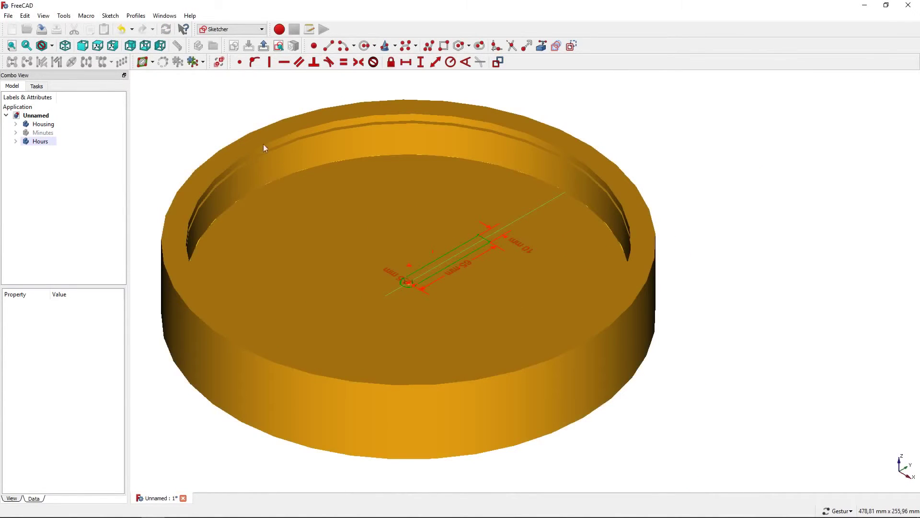
- Close the Hours sketch and pad it to a 1 mm thick solid
{"action": "left_click", "coordinate": [263, 45]}
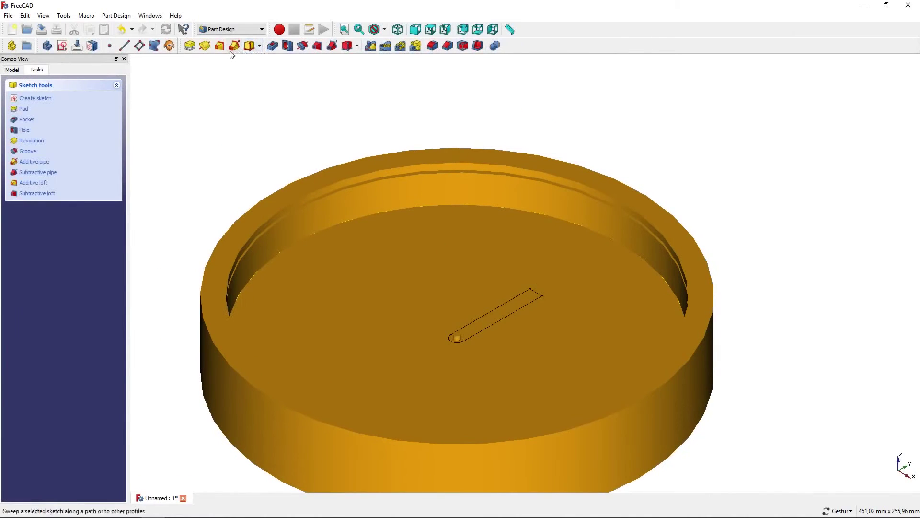
{"action": "left_click", "coordinate": [191, 49]}
{"action": "scroll", "coordinate": [249, 160], "scroll_direction": "down", "scroll_amount": 2}
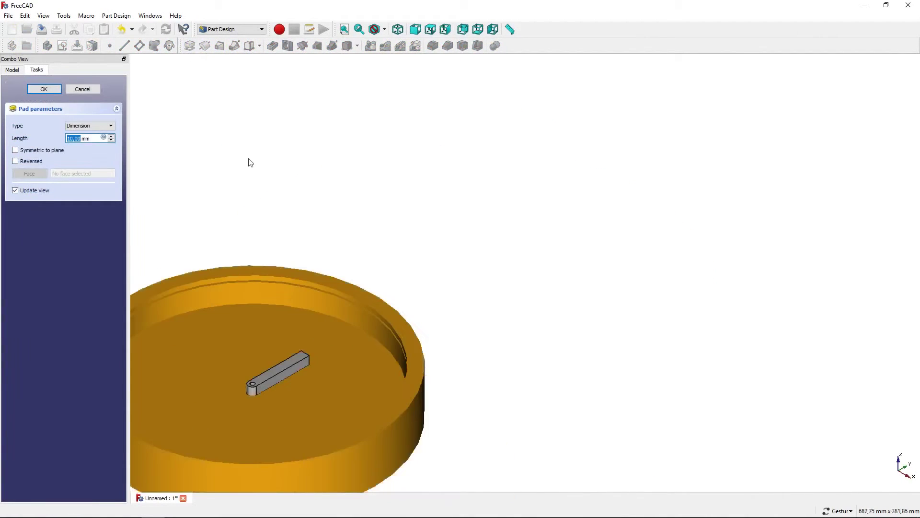
{"action": "scroll", "coordinate": [430, 350], "scroll_direction": "up", "scroll_amount": 2}
{"action": "scroll", "coordinate": [418, 364], "scroll_direction": "up", "scroll_amount": 3}
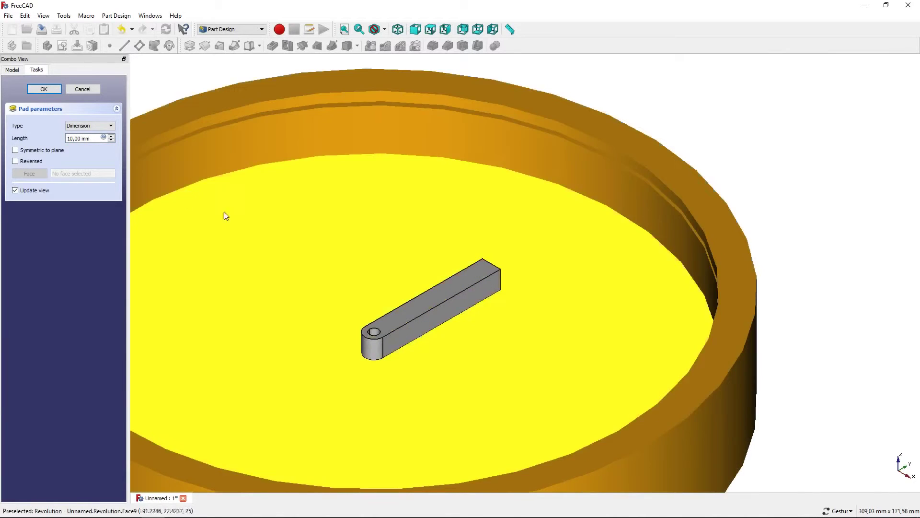
{"action": "left_click_drag", "start_coordinate": [95, 138], "coordinate": [50, 138]}
{"action": "type", "text": "1"}
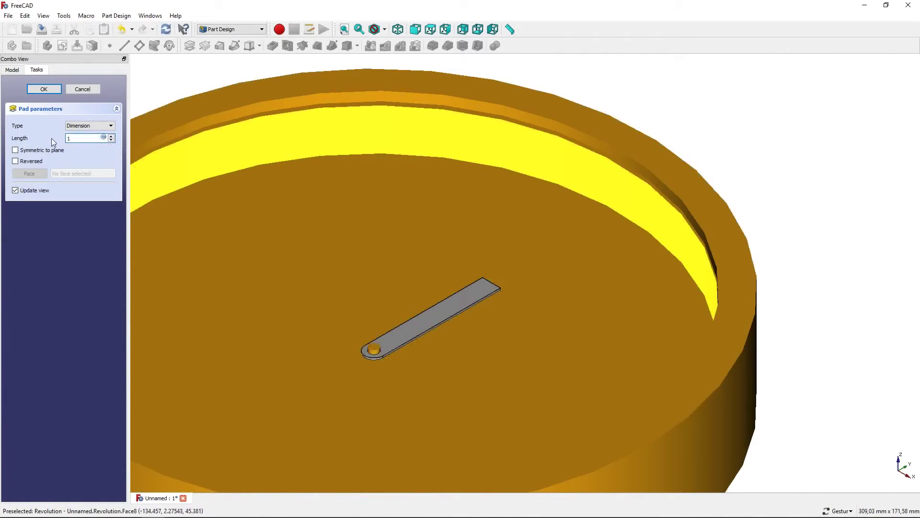
{"action": "left_click", "coordinate": [44, 91]}
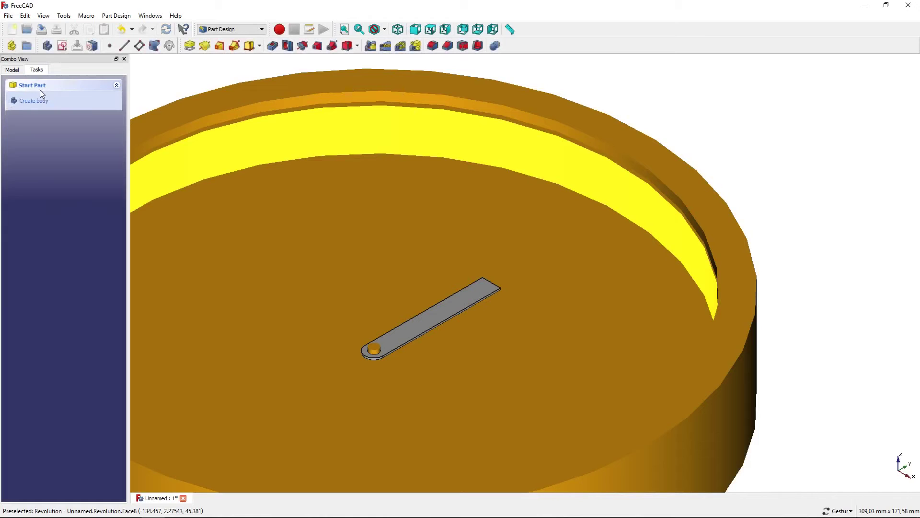
{"action": "left_click", "coordinate": [40, 118]}
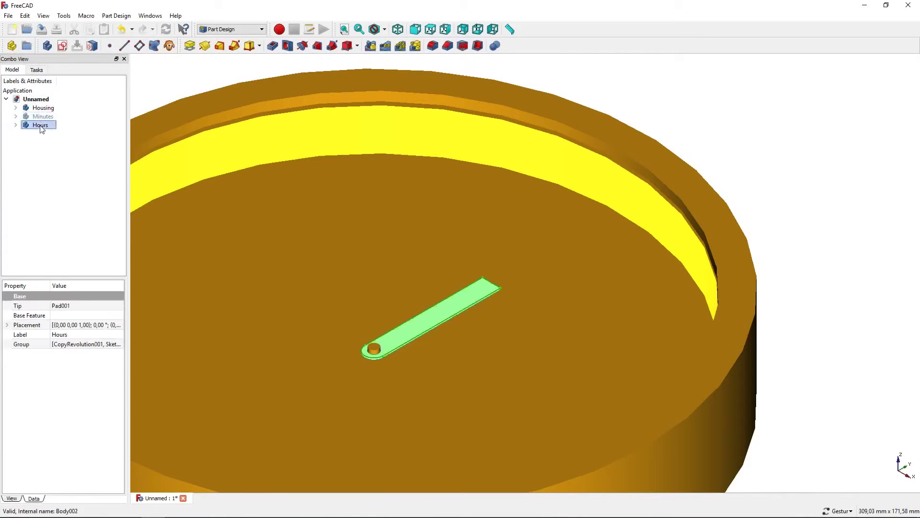
{"action": "left_click", "coordinate": [43, 116]}
{"action": "key", "text": "space"}
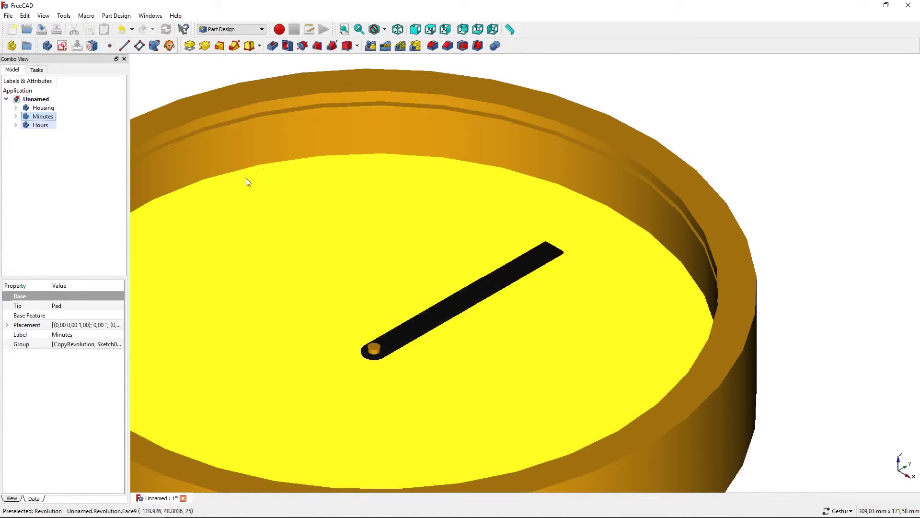
{"action": "left_click_drag", "start_coordinate": [245, 177], "coordinate": [126, 141]}
{"action": "left_click", "coordinate": [62, 139]}
{"action": "left_click", "coordinate": [42, 126]}
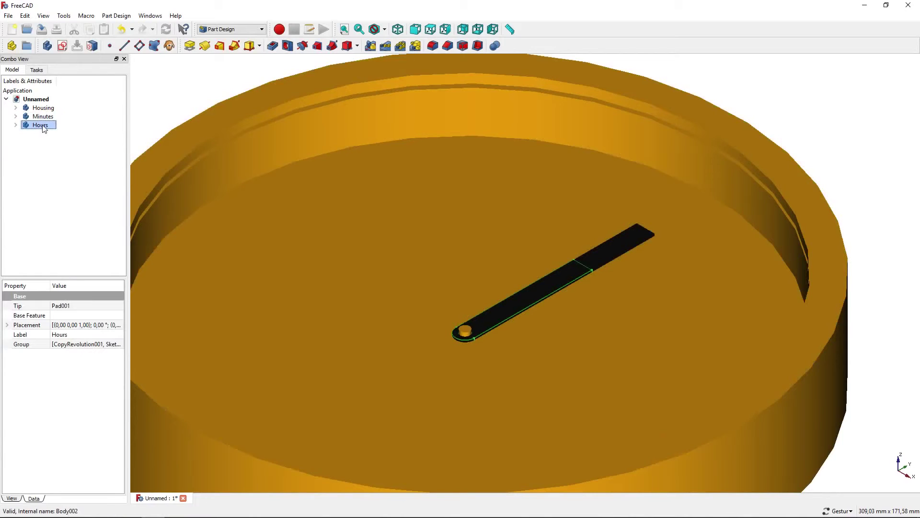
{"action": "right_click", "coordinate": [44, 127]}
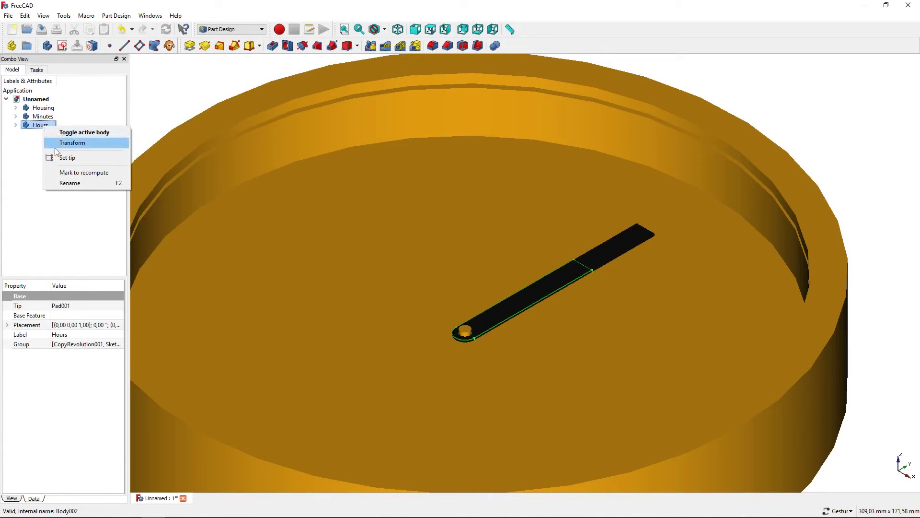
{"action": "left_click", "coordinate": [66, 217]}
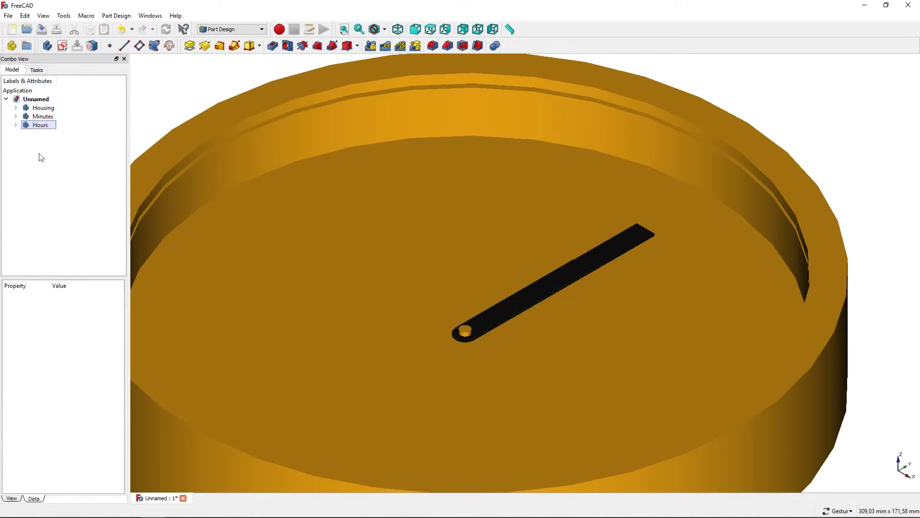
{"action": "left_click", "coordinate": [37, 126]}
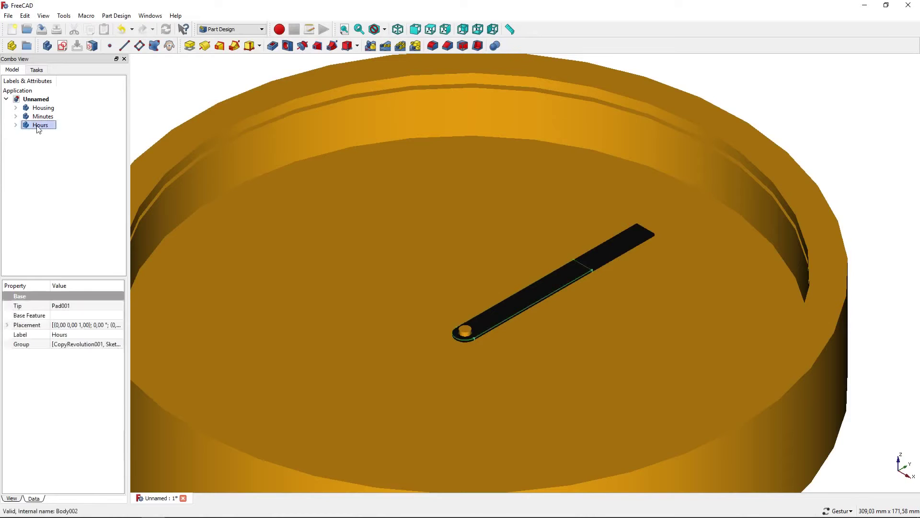
{"action": "left_click", "coordinate": [118, 324]}
- In the Hours hand's Placement, raise it 1 mm along Z and begin increasing its Z rotation
{"action": "left_click", "coordinate": [120, 326]}
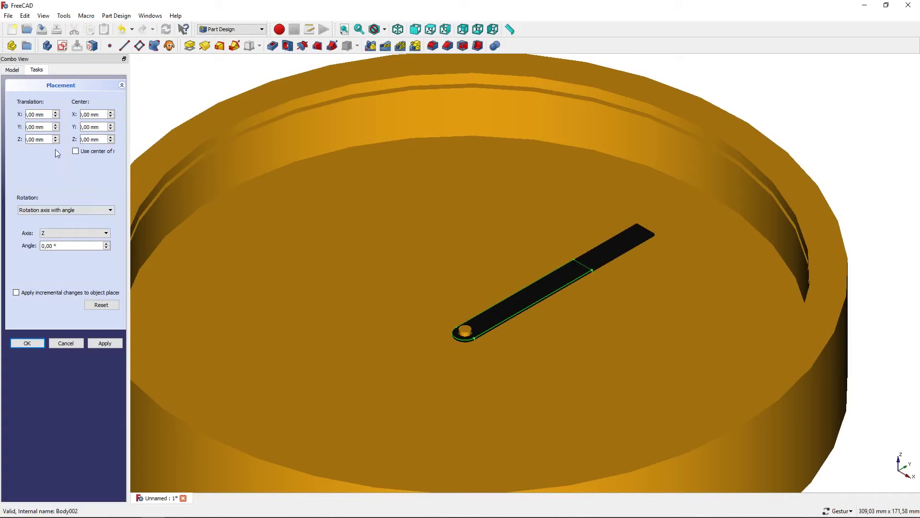
{"action": "left_click", "coordinate": [56, 136]}
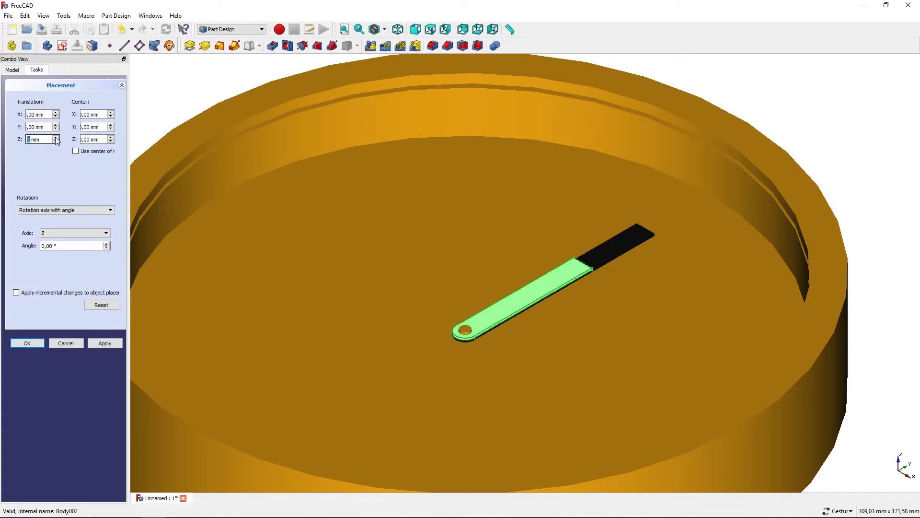
{"action": "left_click", "coordinate": [107, 244]}
{"action": "left_click", "coordinate": [107, 244]}
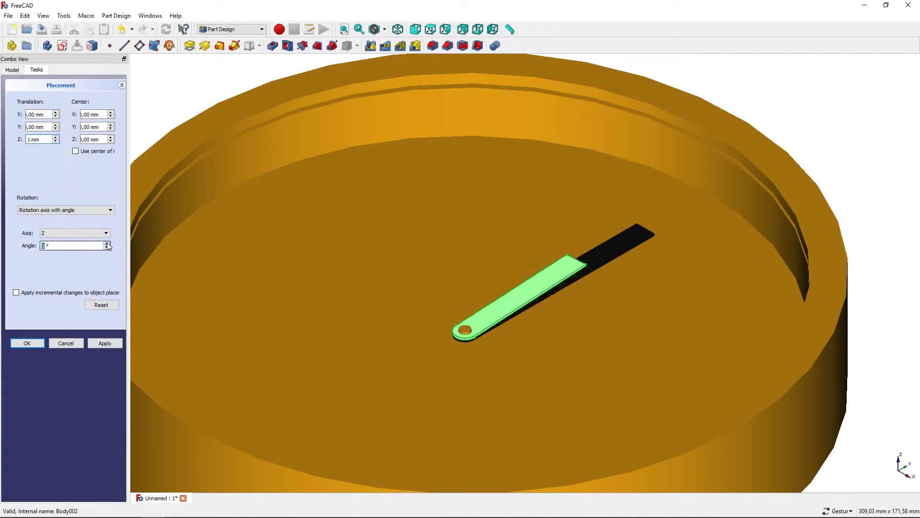
{"action": "left_click", "coordinate": [107, 243]}
{"action": "double_click", "coordinate": [108, 244]}
{"action": "left_click", "coordinate": [107, 244]}
{"action": "double_click", "coordinate": [107, 243]}
{"action": "left_click", "coordinate": [107, 244]}
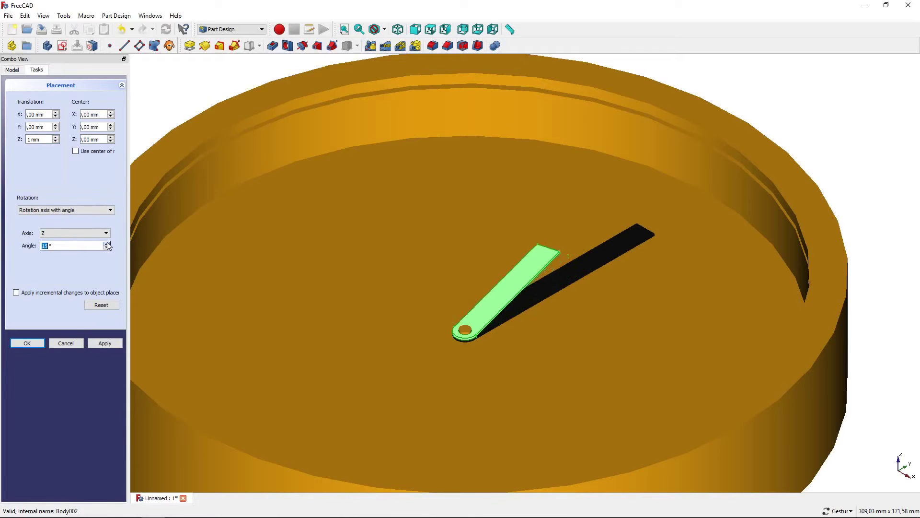
{"action": "double_click", "coordinate": [108, 243]}
{"action": "triple_click", "coordinate": [107, 243]}
{"action": "double_click", "coordinate": [108, 244]}
{"action": "double_click", "coordinate": [108, 244]}
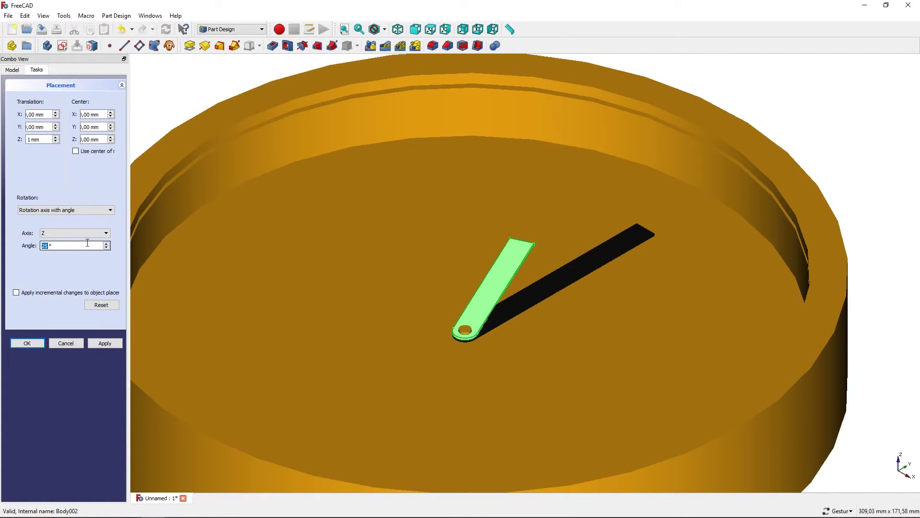
- Set the Z rotation angle to 50° and apply the placement
{"action": "type", "text": "45"}
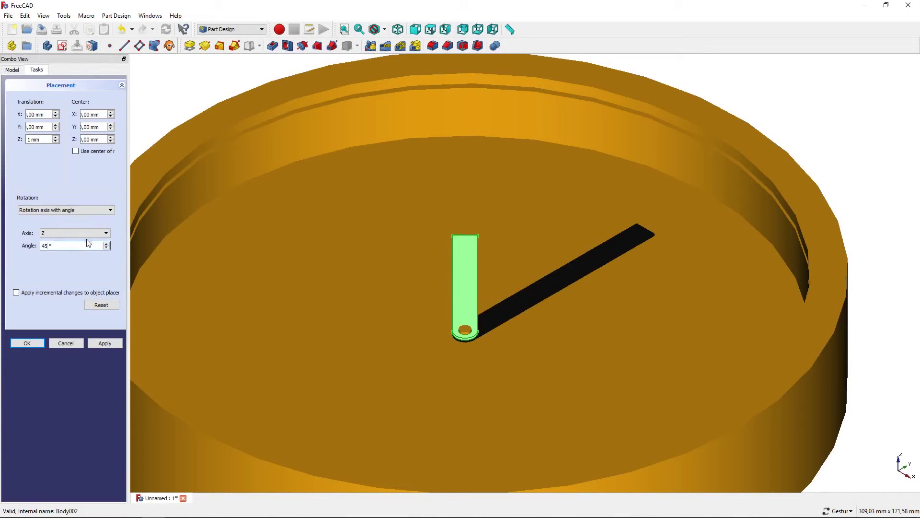
{"action": "key", "text": "BackSpace"}
{"action": "type", "text": "0"}
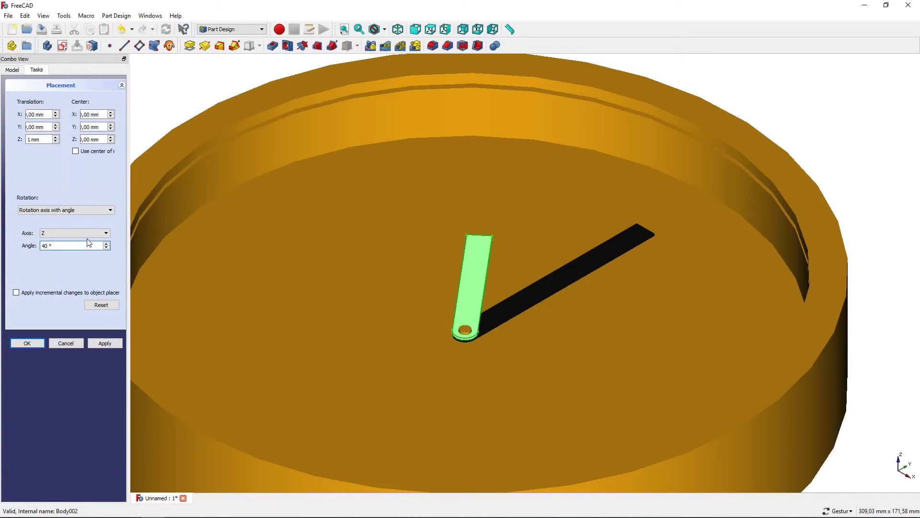
{"action": "key", "text": "BackSpace"}
{"action": "key", "text": "BackSpace"}
{"action": "type", "text": "50"}
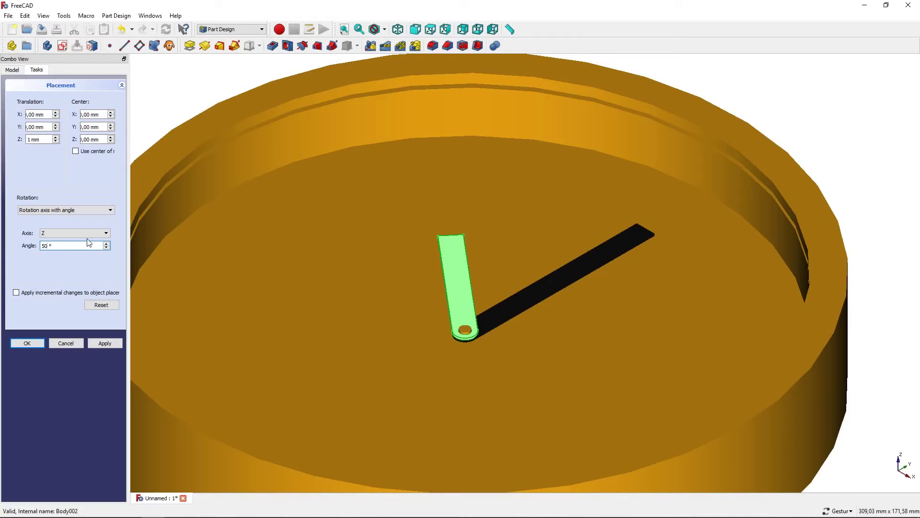
{"action": "left_click", "coordinate": [36, 342]}
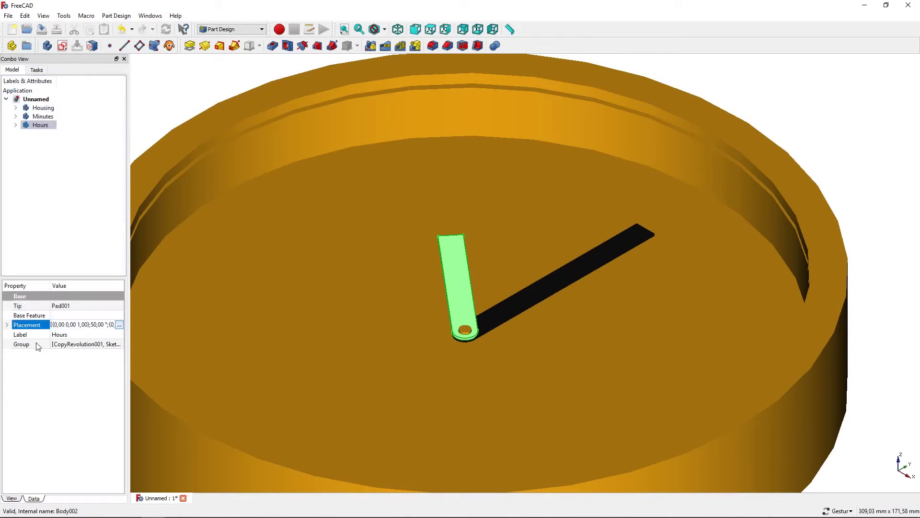
{"action": "left_click", "coordinate": [161, 104]}
- Switch to the Complete workbench and open the Hours hand's Appearance settings
{"action": "left_click", "coordinate": [230, 30]}
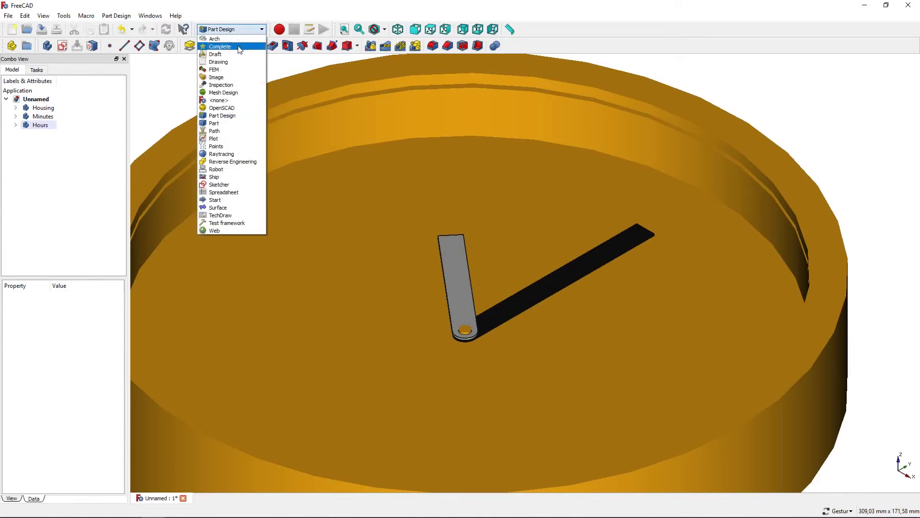
{"action": "left_click", "coordinate": [240, 46]}
{"action": "left_click", "coordinate": [42, 125]}
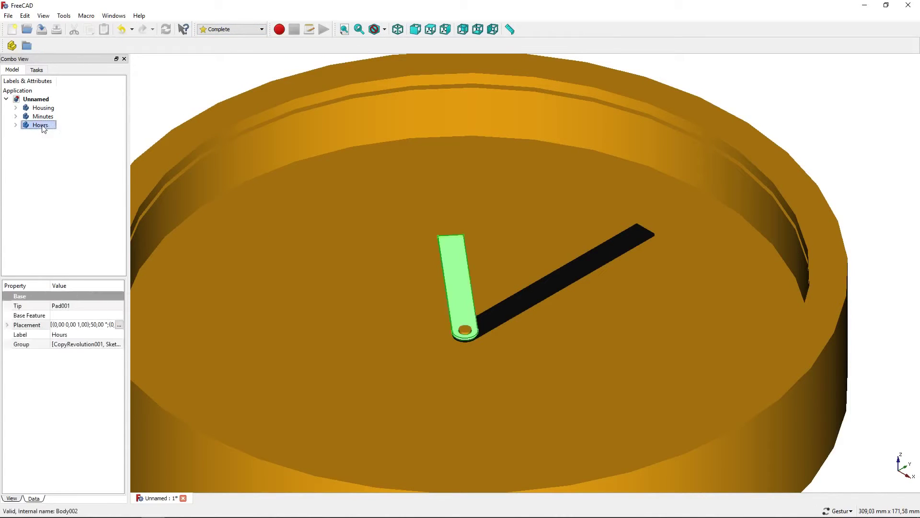
{"action": "right_click", "coordinate": [42, 126]}
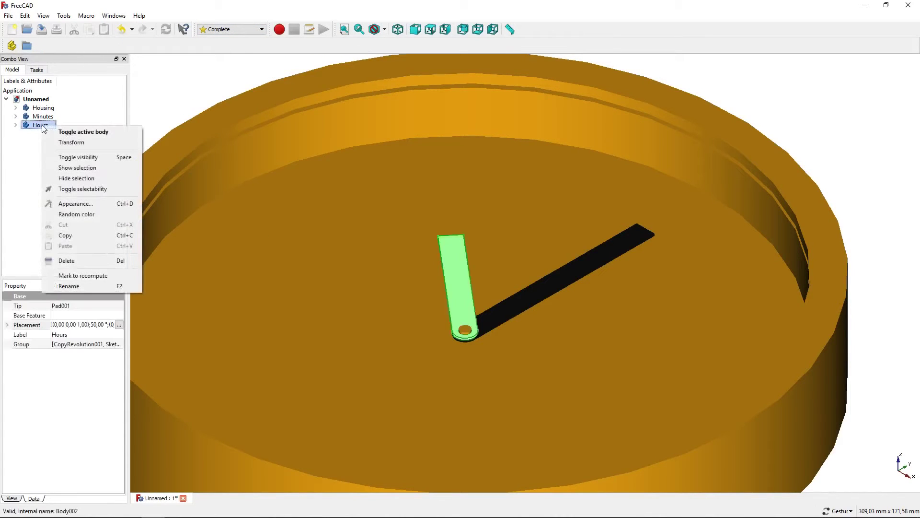
{"action": "left_click", "coordinate": [91, 204]}
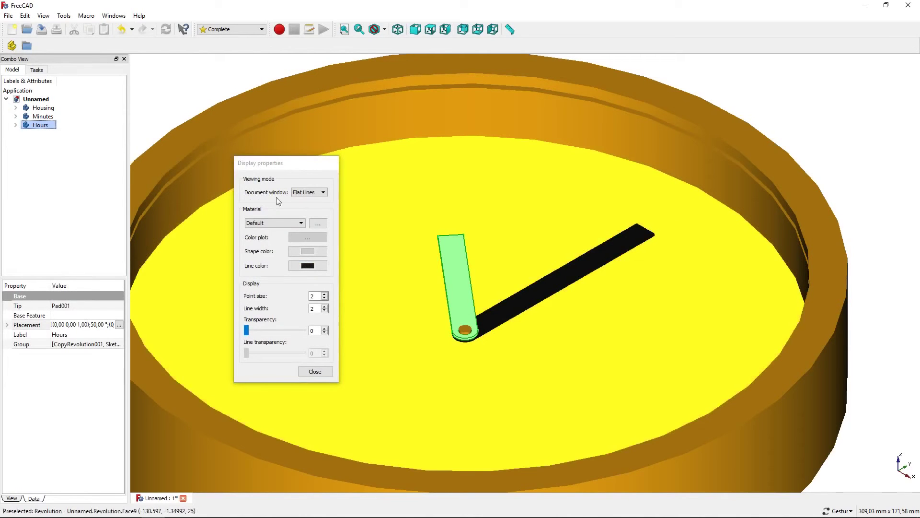
- Set the Hours hand's display mode to Shaded and its material to Plastic
{"action": "left_click", "coordinate": [297, 193]}
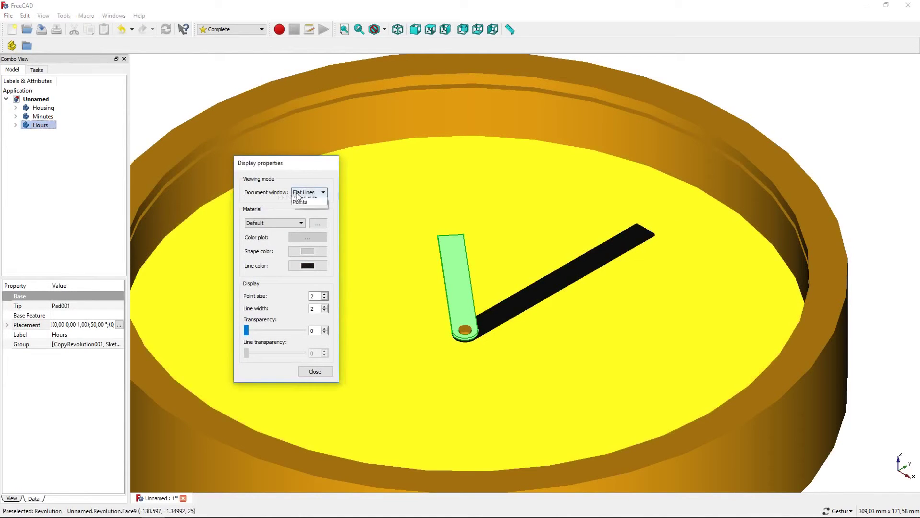
{"action": "left_click", "coordinate": [314, 207]}
{"action": "left_click", "coordinate": [300, 223]}
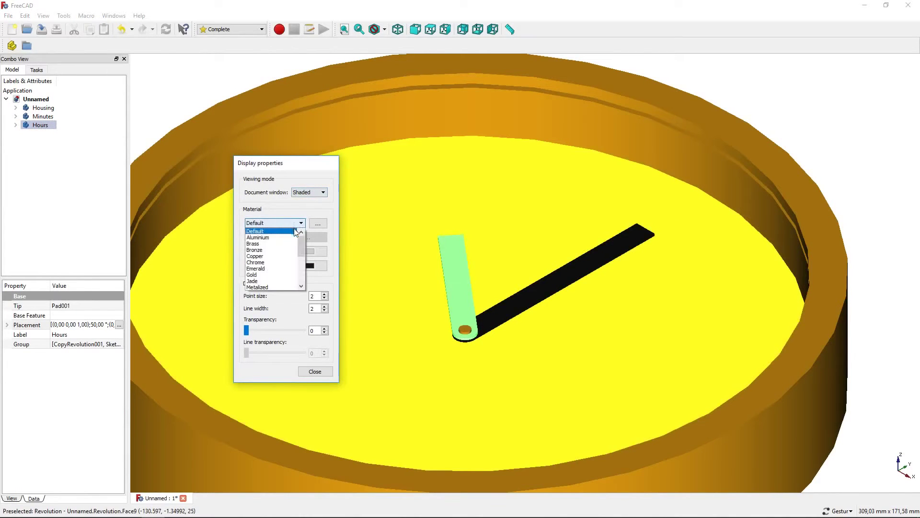
{"action": "left_click_drag", "start_coordinate": [301, 243], "coordinate": [302, 264]}
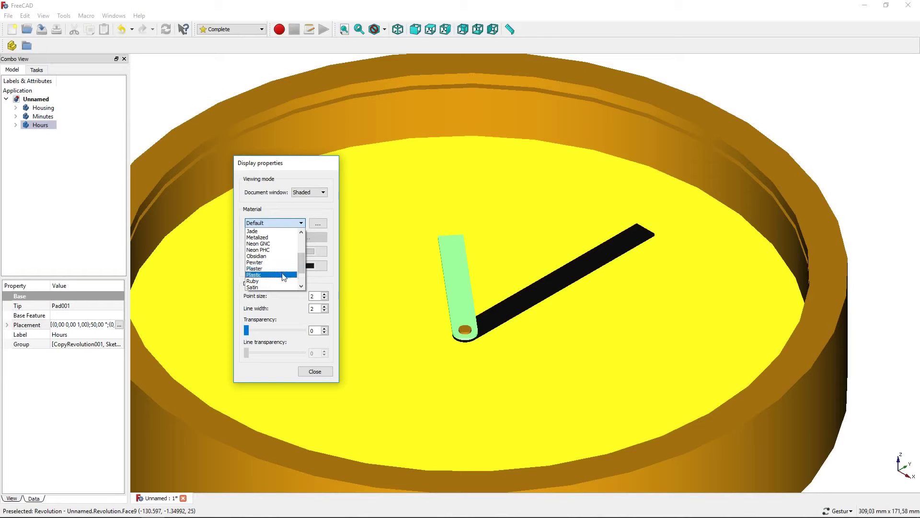
{"action": "left_click", "coordinate": [268, 274]}
{"action": "left_click", "coordinate": [308, 370]}
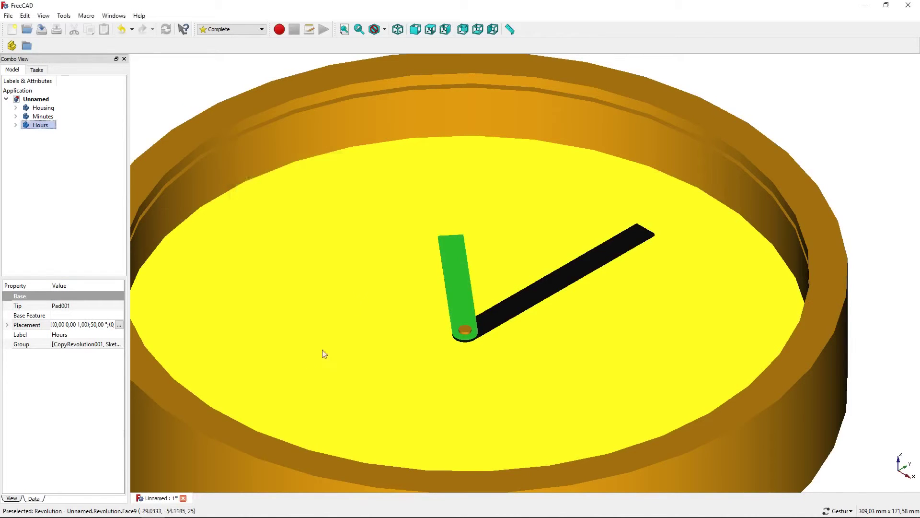
{"action": "scroll", "coordinate": [392, 264], "scroll_direction": "down", "scroll_amount": 4}
{"action": "left_click", "coordinate": [339, 130]}
{"action": "right_click_drag", "start_coordinate": [339, 129], "coordinate": [363, 177]}
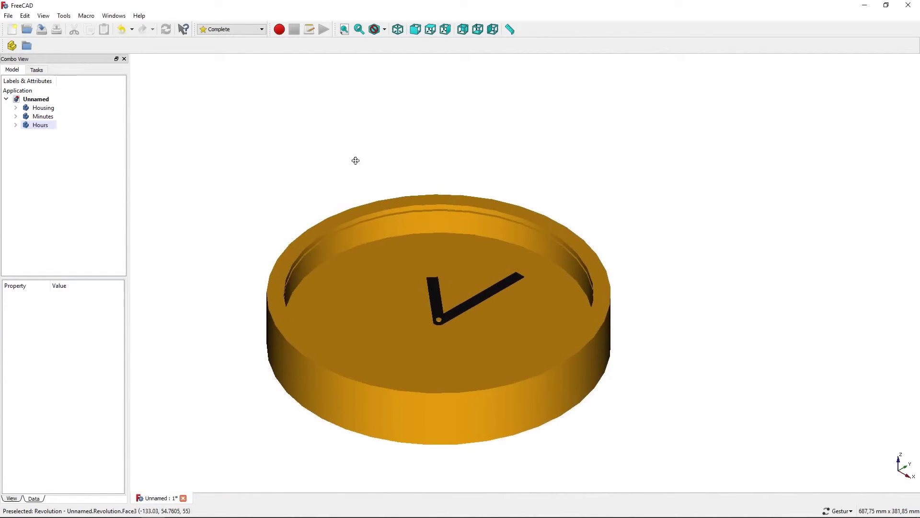
- Switch back to Part Design and create a new body
{"action": "left_click", "coordinate": [261, 29]}
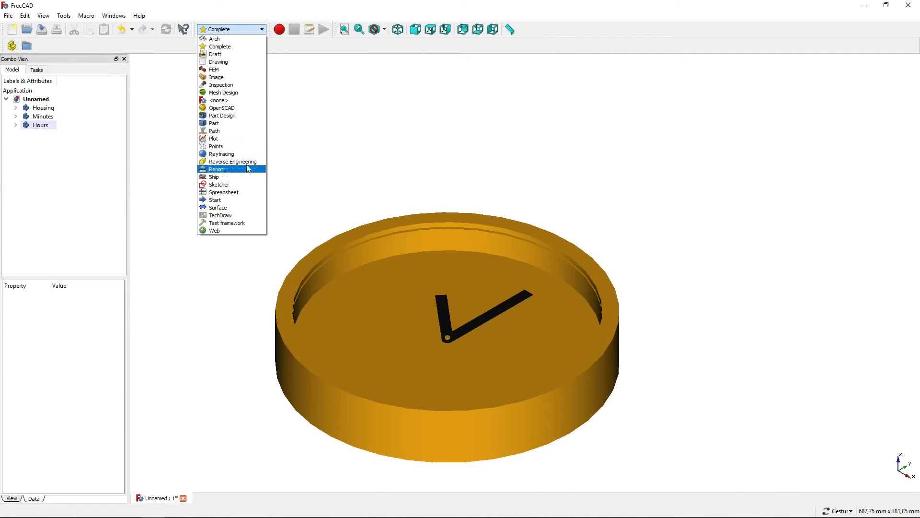
{"action": "left_click", "coordinate": [247, 116]}
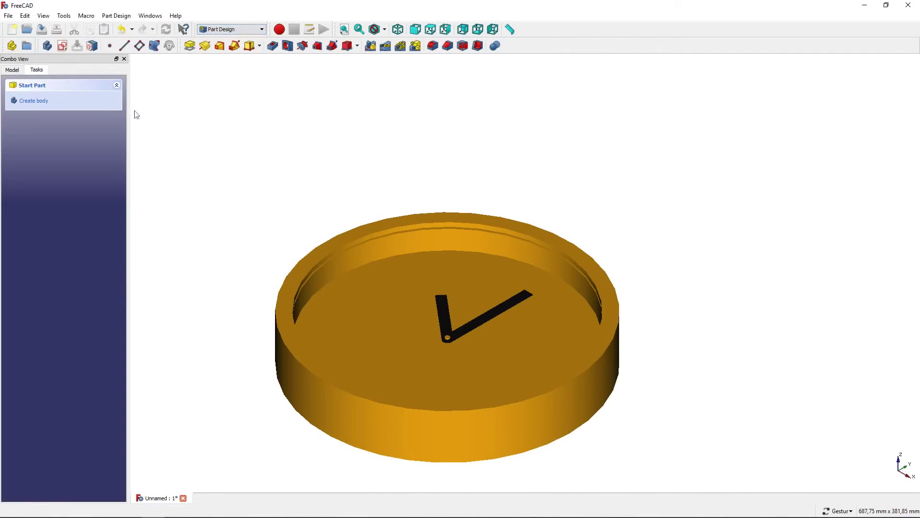
{"action": "left_click", "coordinate": [42, 101]}
{"action": "scroll", "coordinate": [439, 209], "scroll_direction": "up", "scroll_amount": 5}
{"action": "scroll", "coordinate": [439, 209], "scroll_direction": "down", "scroll_amount": 3}
{"action": "scroll", "coordinate": [352, 245], "scroll_direction": "down", "scroll_amount": 2}
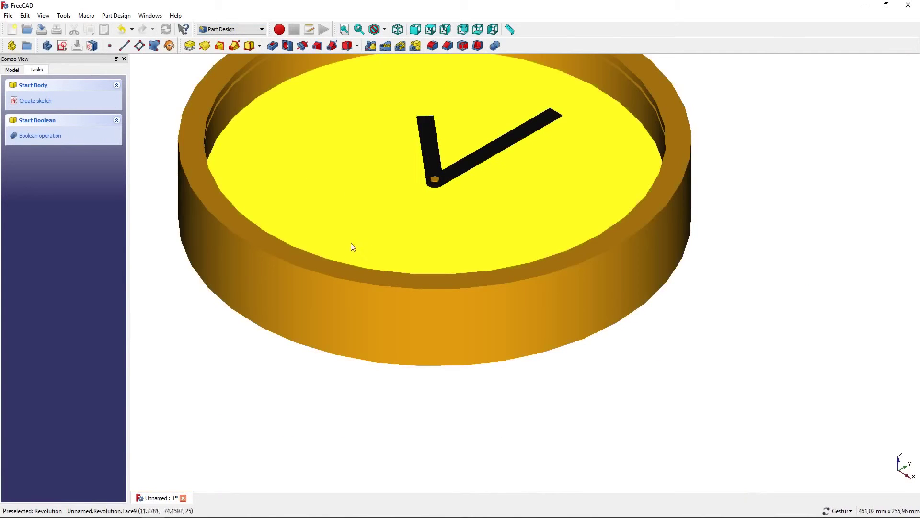
{"action": "scroll", "coordinate": [351, 242], "scroll_direction": "down", "scroll_amount": 3}
{"action": "key", "text": "ctrl+z"}
{"action": "scroll", "coordinate": [282, 201], "scroll_direction": "up", "scroll_amount": 2}
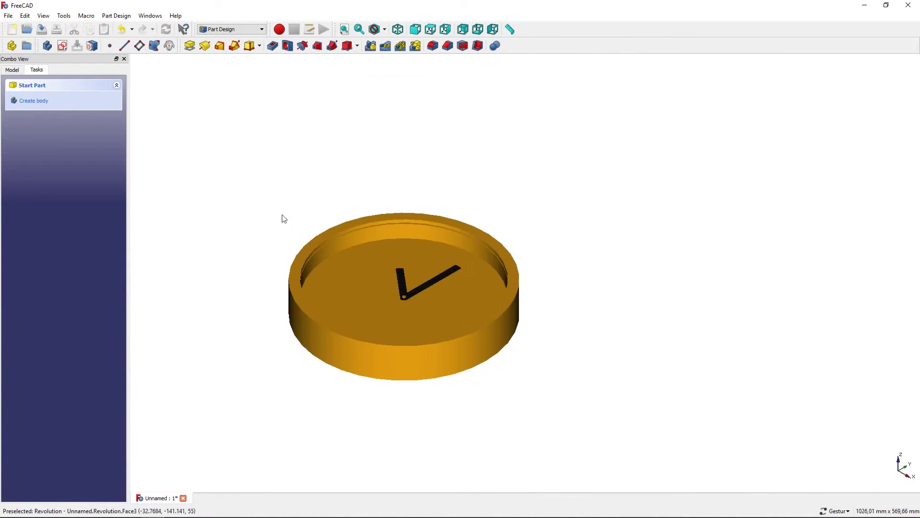
- Create a sketch on the clock's top face as an independent copy
{"action": "left_click", "coordinate": [358, 277]}
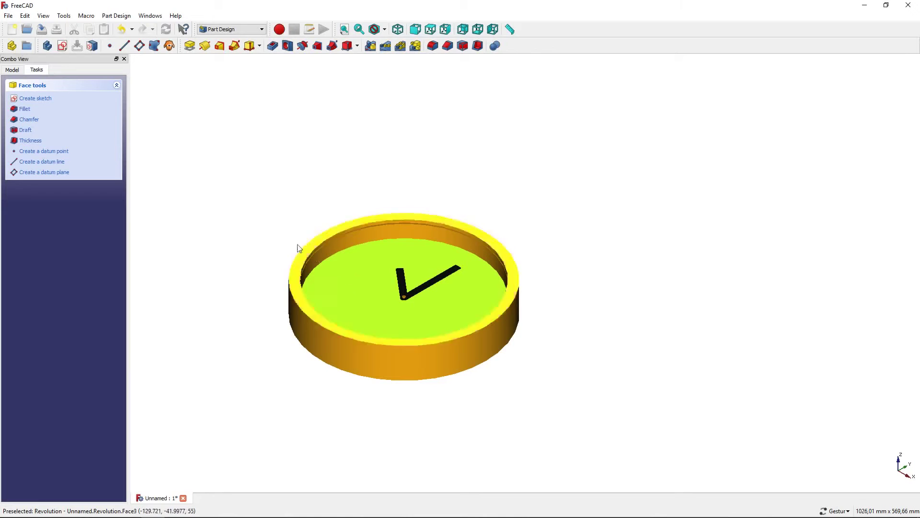
{"action": "left_click", "coordinate": [45, 98]}
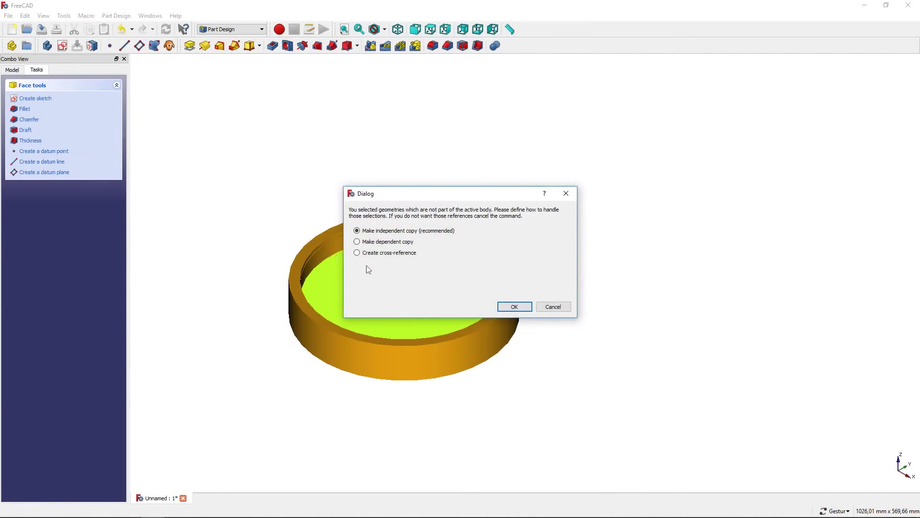
{"action": "left_click", "coordinate": [509, 306]}
- Switch to isometric view and draw a circle near the hub
{"action": "right_click_drag", "start_coordinate": [503, 306], "coordinate": [342, 350]}
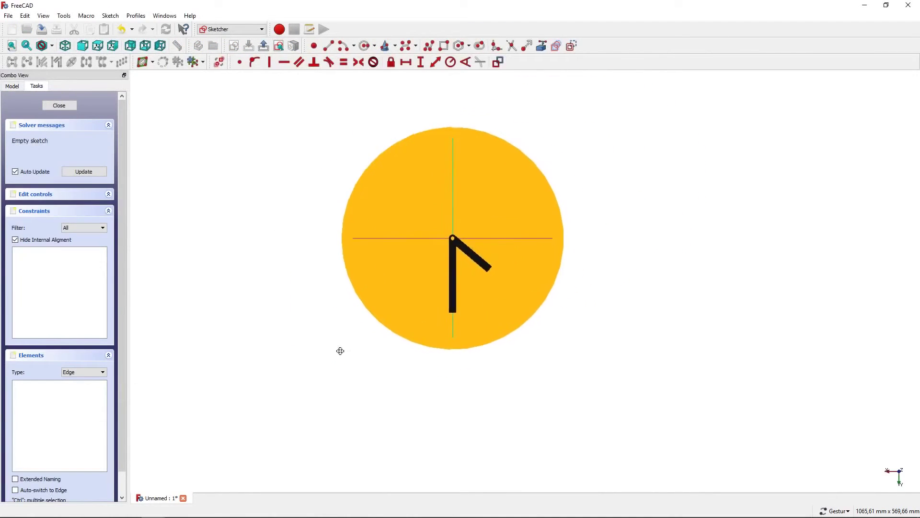
{"action": "scroll", "coordinate": [447, 240], "scroll_direction": "up", "scroll_amount": 3}
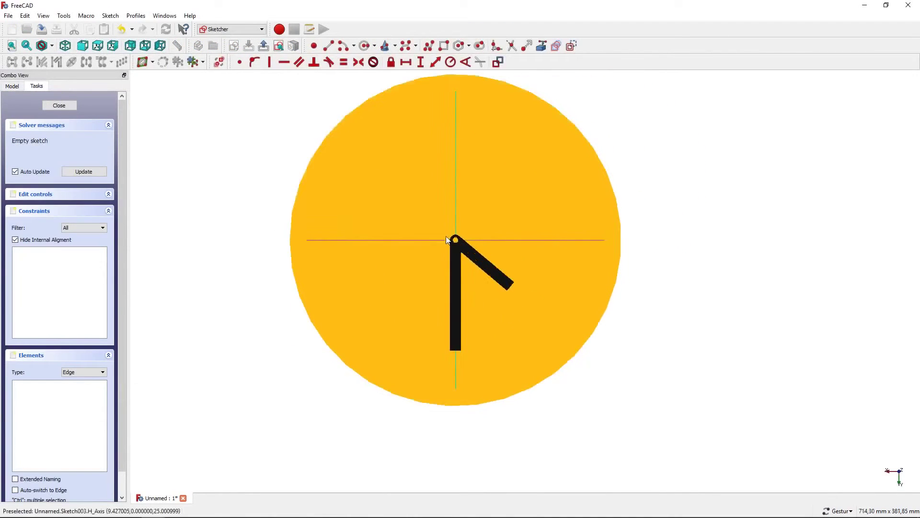
{"action": "left_click", "coordinate": [66, 46]}
{"action": "right_click_drag", "start_coordinate": [312, 197], "coordinate": [223, 159]}
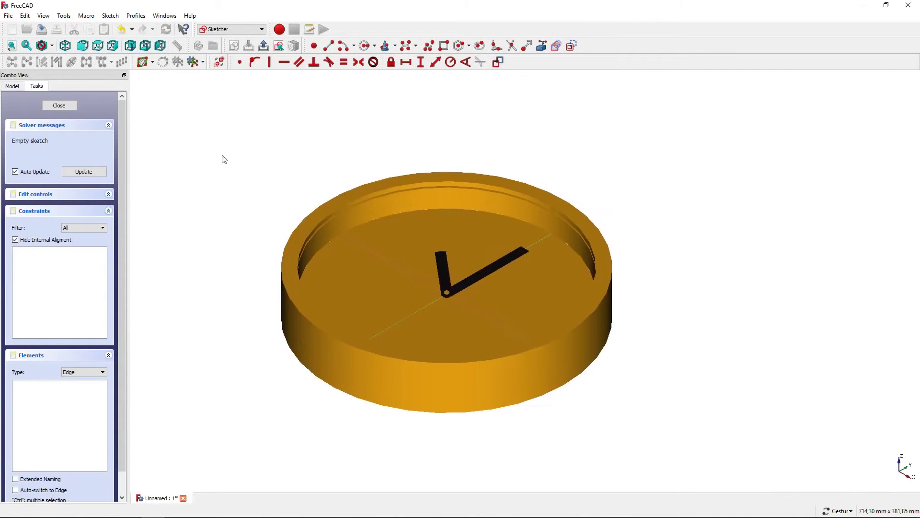
{"action": "scroll", "coordinate": [458, 287], "scroll_direction": "up", "scroll_amount": 3}
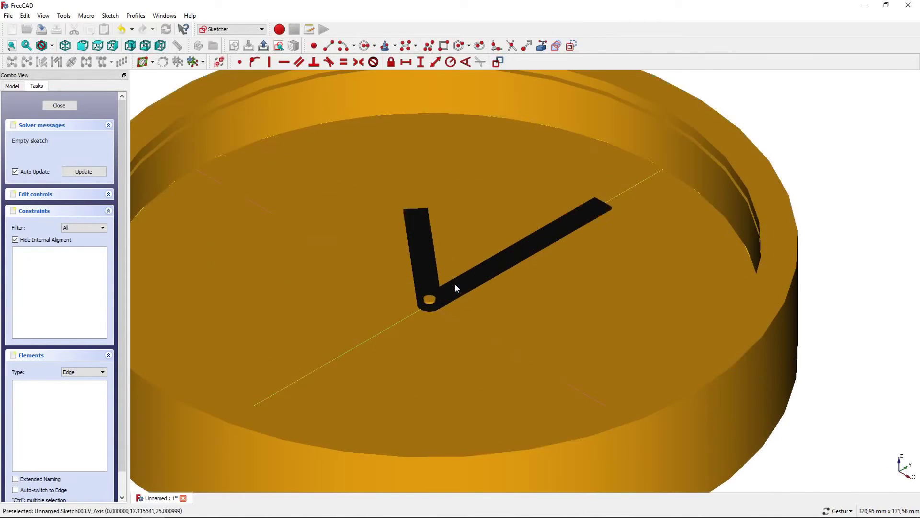
{"action": "left_click", "coordinate": [363, 50]}
{"action": "scroll", "coordinate": [351, 267], "scroll_direction": "up", "scroll_amount": 2}
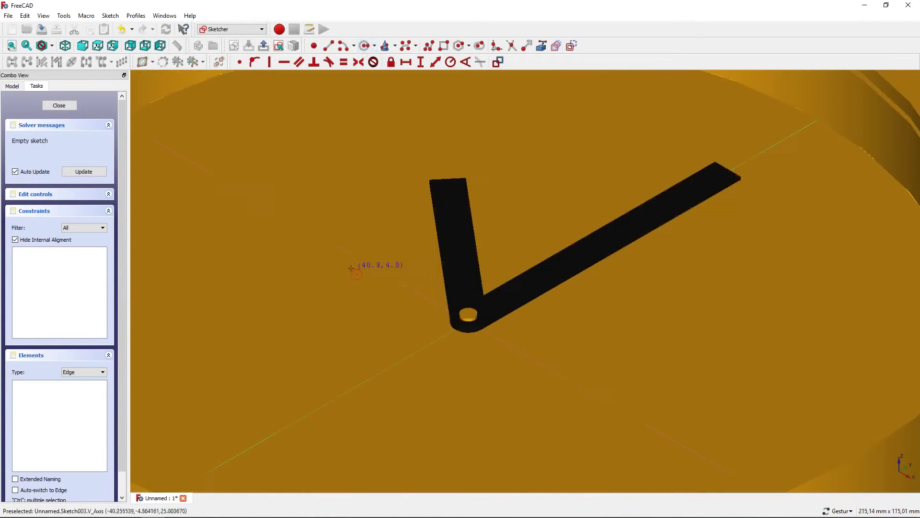
{"action": "left_click", "coordinate": [358, 257]}
{"action": "left_click", "coordinate": [375, 254]}
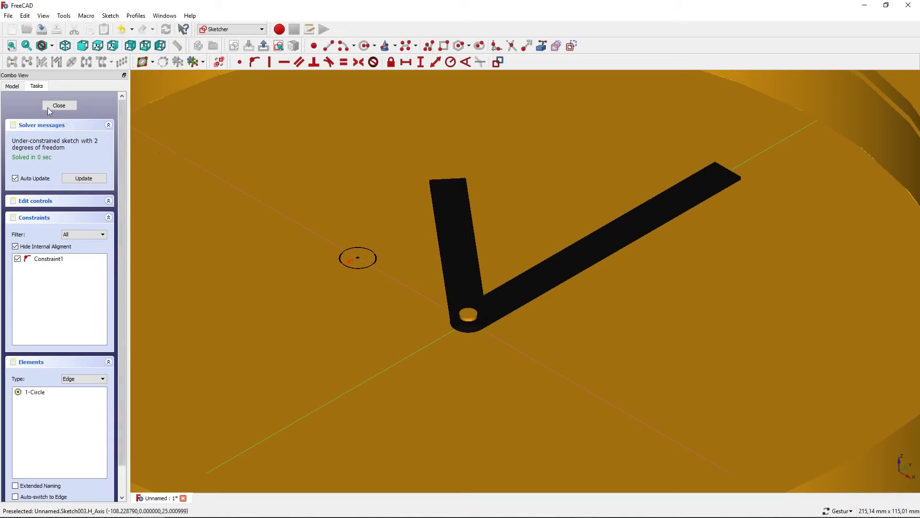
- Hide the Minutes and Hours hands and rename Body003 to Seconds
{"action": "left_click", "coordinate": [15, 88]}
{"action": "left_click", "coordinate": [43, 133]}
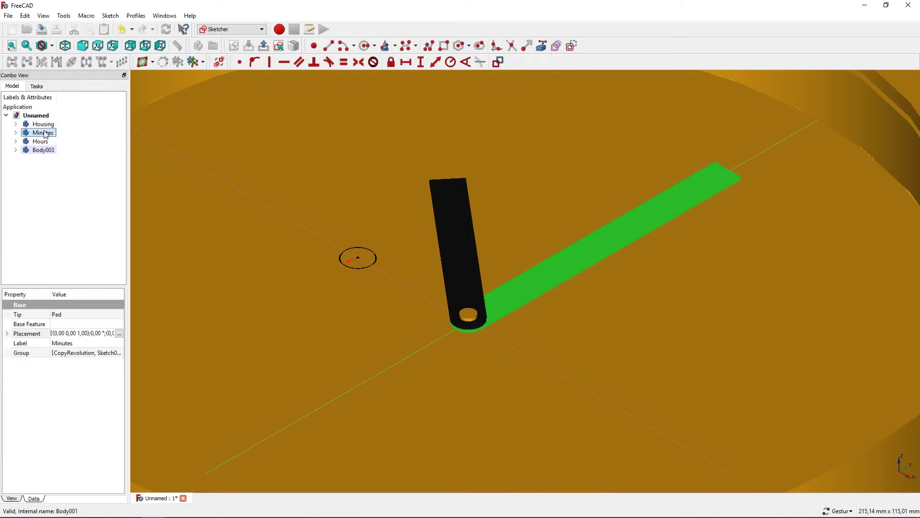
{"action": "key", "text": "space"}
{"action": "left_click", "coordinate": [40, 141]}
{"action": "key", "text": "space"}
{"action": "left_click", "coordinate": [40, 150]}
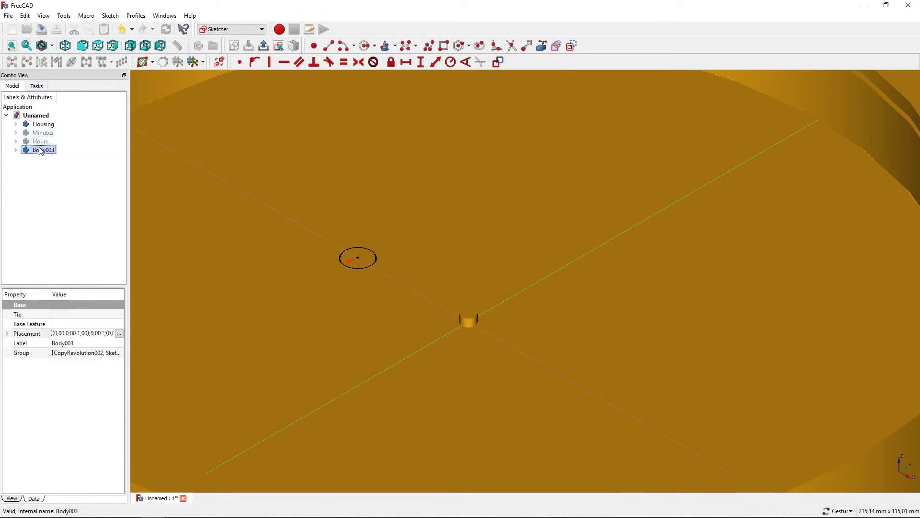
{"action": "left_click", "coordinate": [49, 181]}
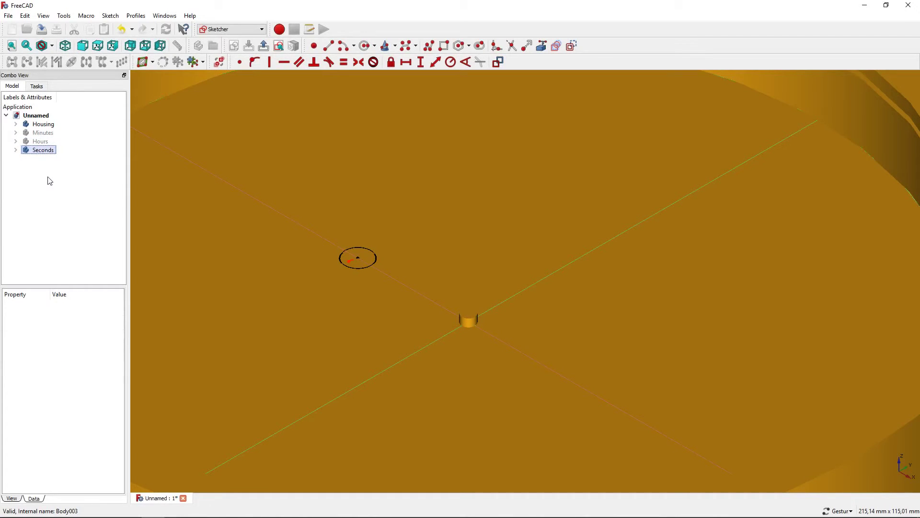
- Pin the first circle's centre onto the vertical axis and draw a second circle
{"action": "left_click", "coordinate": [358, 257]}
{"action": "left_click", "coordinate": [497, 303]}
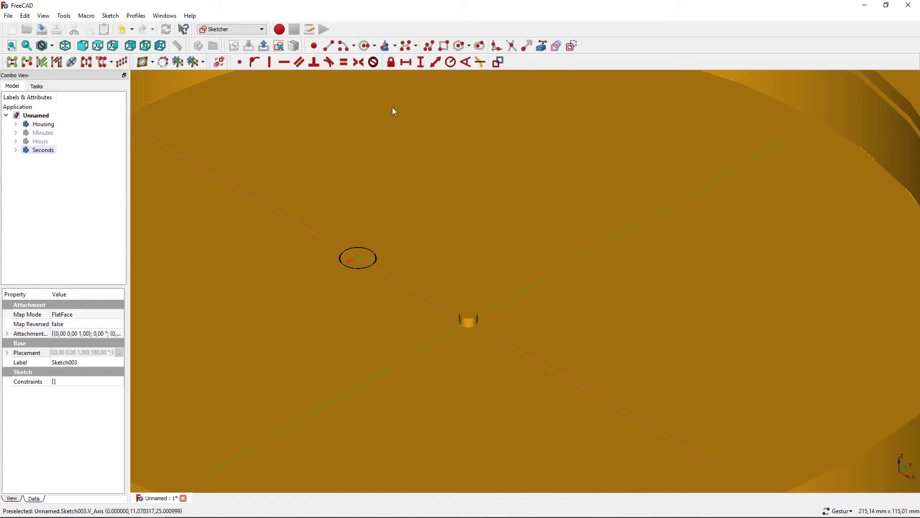
{"action": "left_click", "coordinate": [257, 63]}
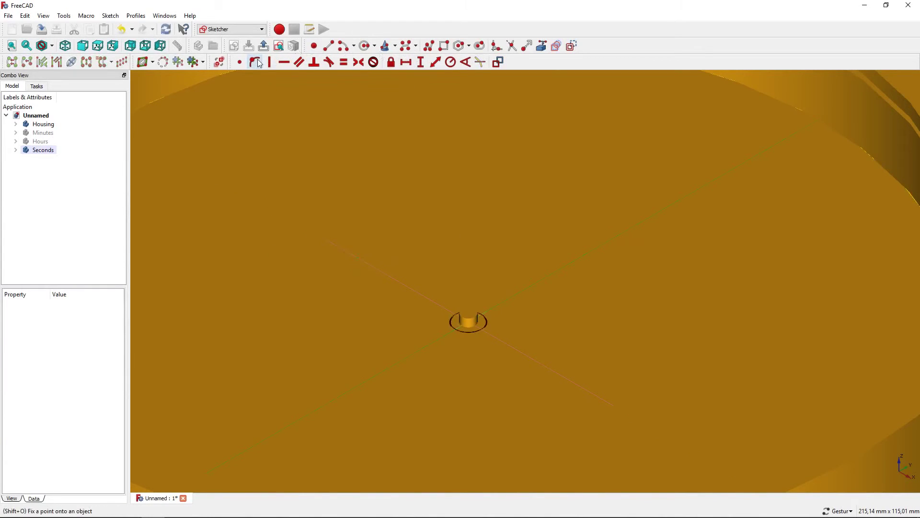
{"action": "scroll", "coordinate": [492, 318], "scroll_direction": "up", "scroll_amount": 2}
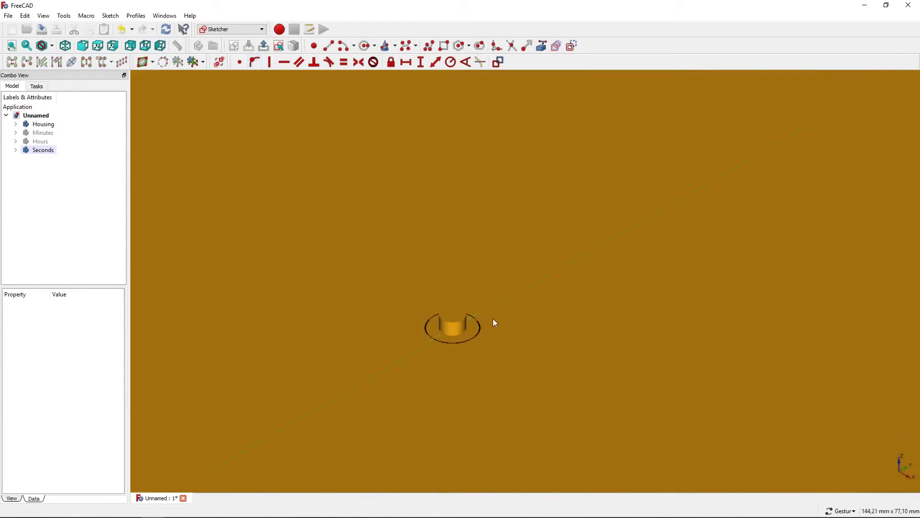
{"action": "left_click", "coordinate": [361, 50]}
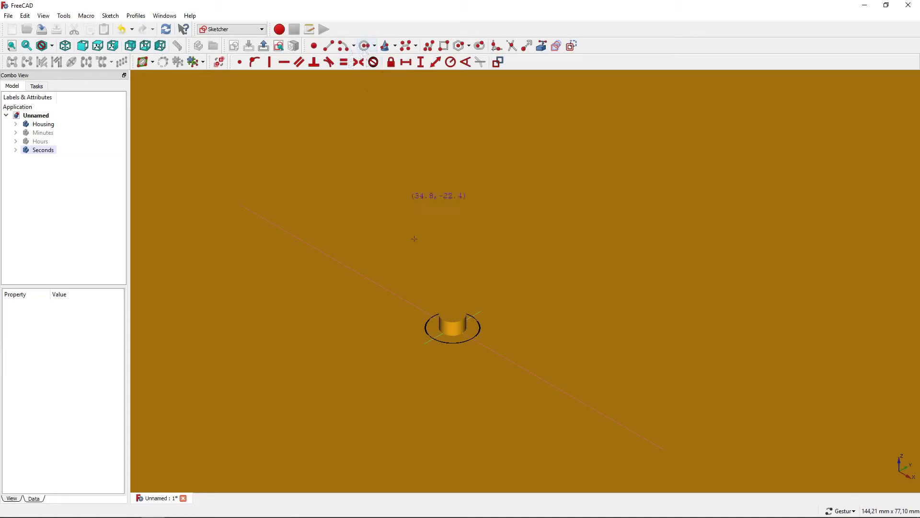
{"action": "left_click", "coordinate": [389, 292]}
{"action": "key", "text": "Escape"}
{"action": "left_click", "coordinate": [365, 45]}
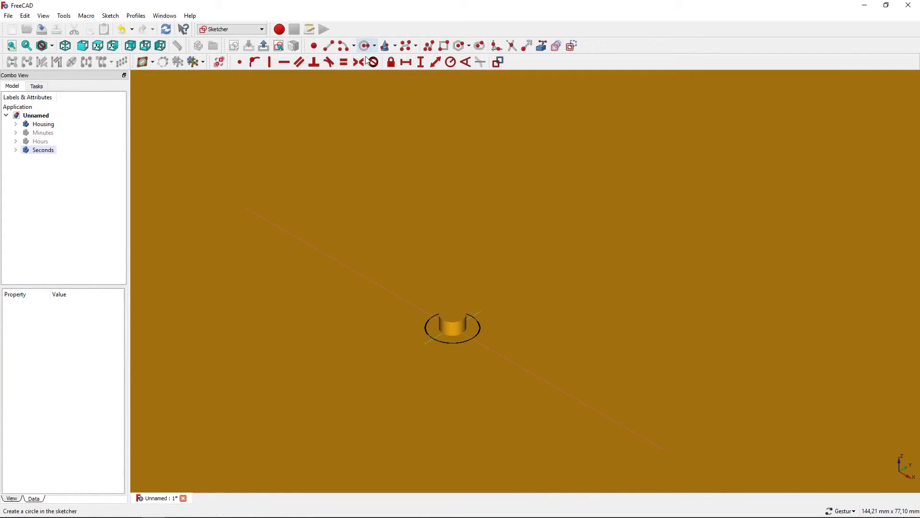
{"action": "left_click", "coordinate": [366, 277]}
{"action": "left_click", "coordinate": [379, 242]}
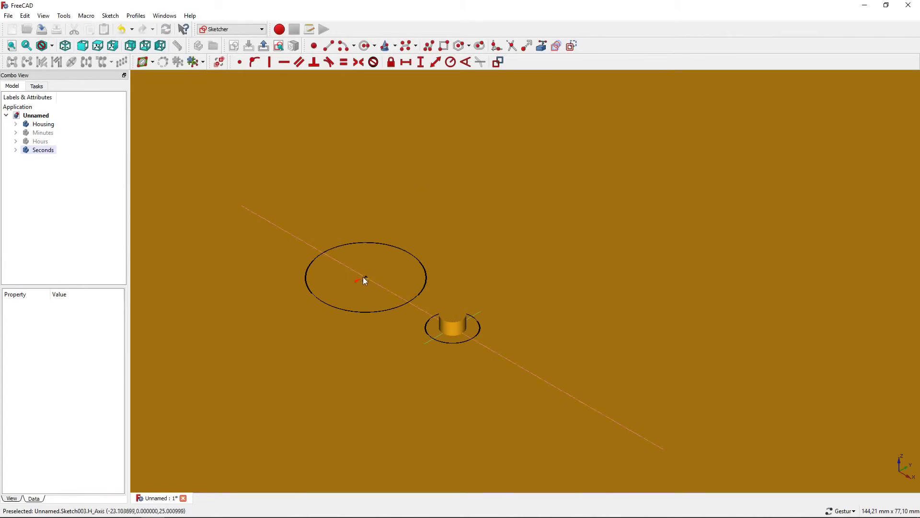
- Centre the larger circle on the hub and give the inner circle a 2,5 mm radius
{"action": "left_click", "coordinate": [366, 277]}
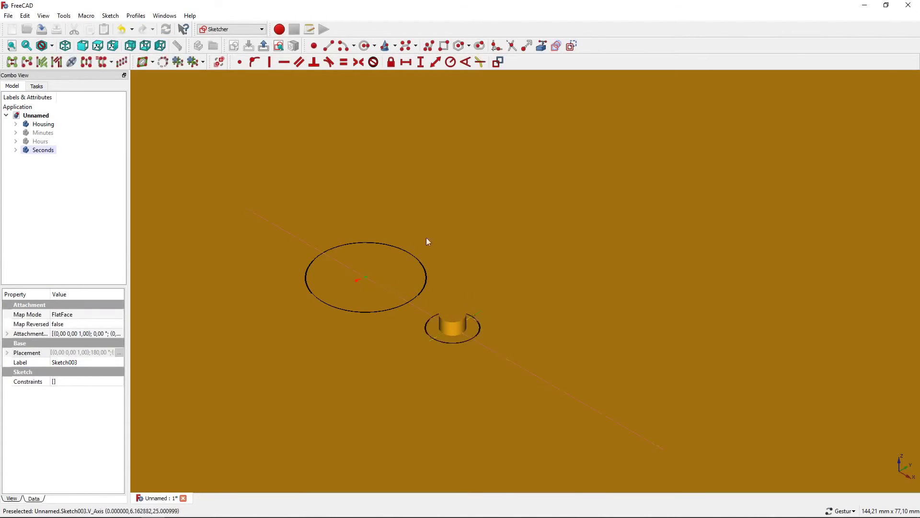
{"action": "left_click", "coordinate": [254, 62]}
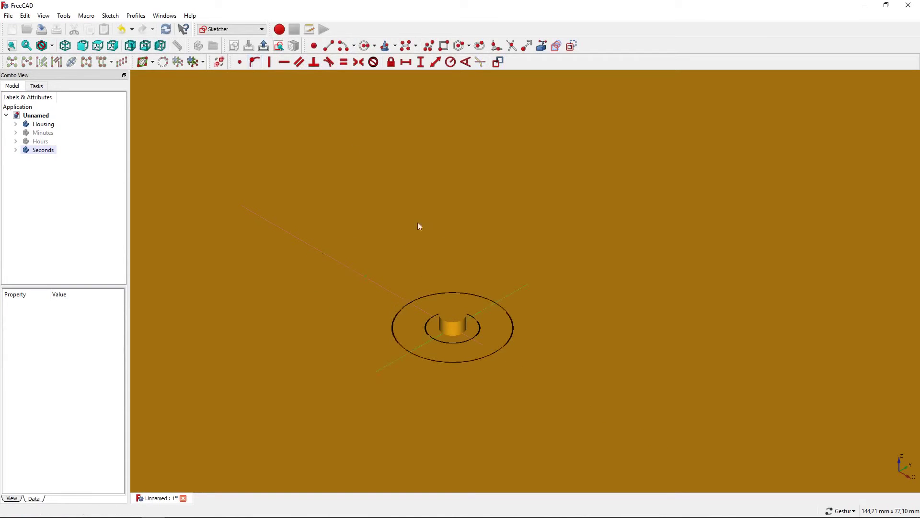
{"action": "left_click", "coordinate": [424, 328]}
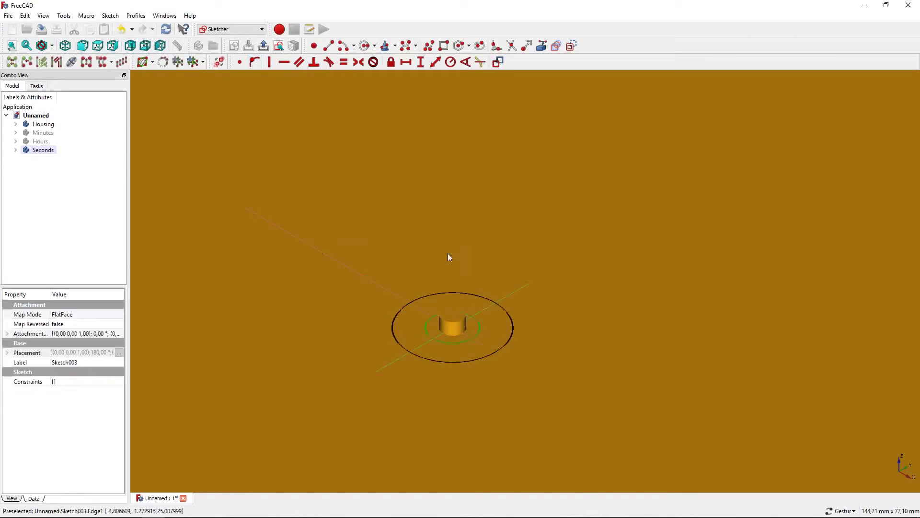
{"action": "left_click", "coordinate": [451, 64]}
{"action": "type", "text": "2,5mm"}
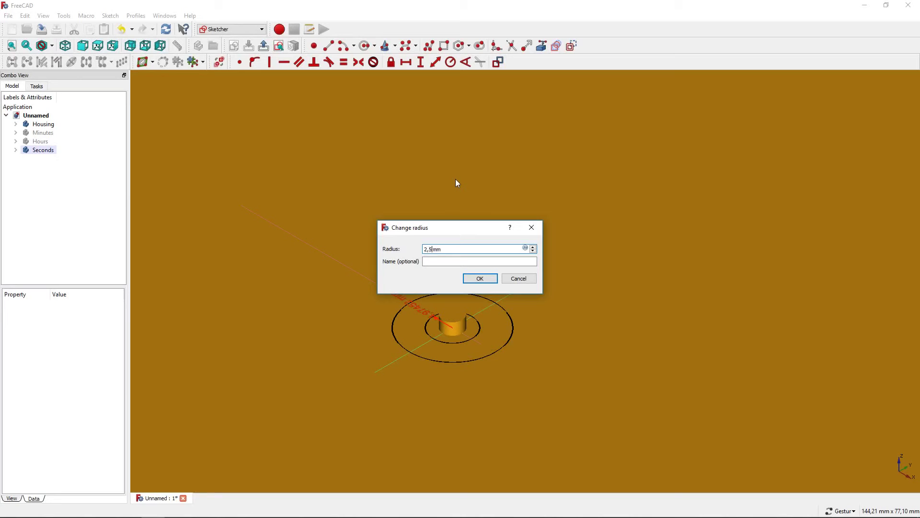
{"action": "key", "text": "Return"}
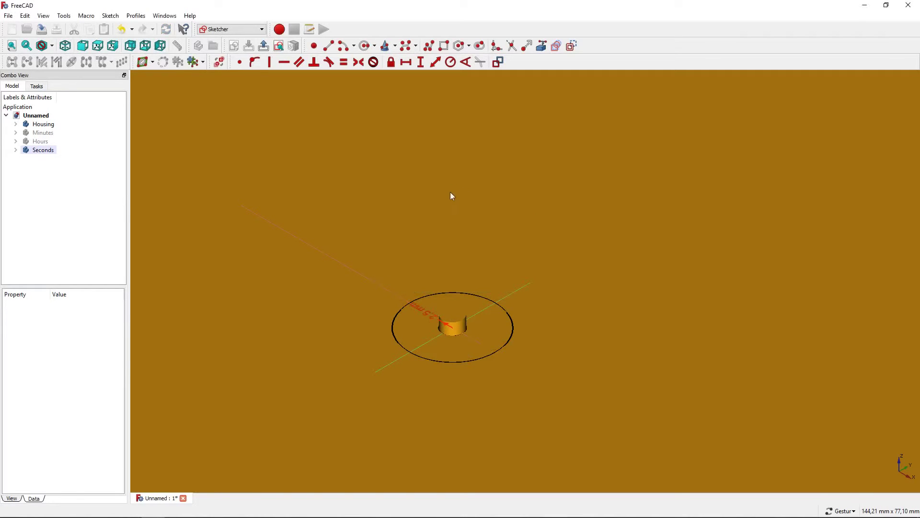
{"action": "scroll", "coordinate": [446, 220], "scroll_direction": "down", "scroll_amount": 2}
{"action": "right_click_drag", "start_coordinate": [453, 337], "coordinate": [531, 353]}
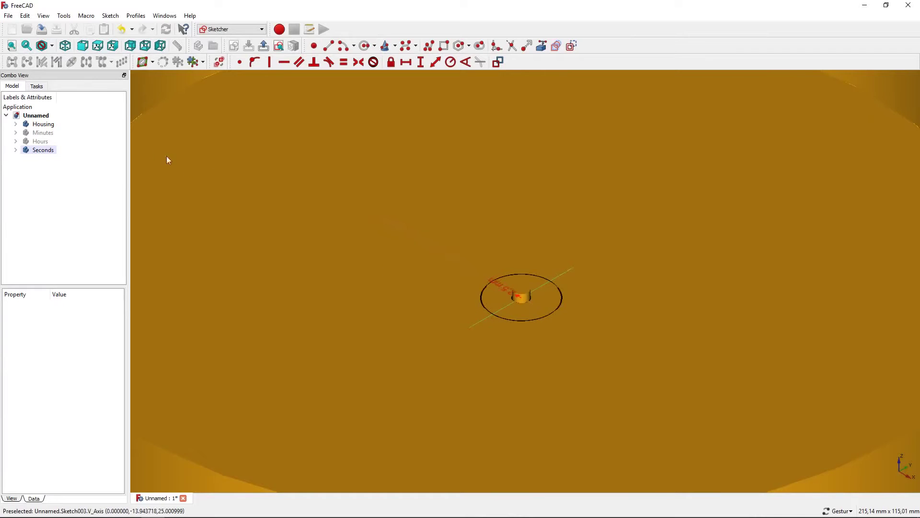
- Hide the Housing body to expose the Seconds sketch around the hub
{"action": "left_click", "coordinate": [50, 125]}
{"action": "left_click", "coordinate": [502, 321]}
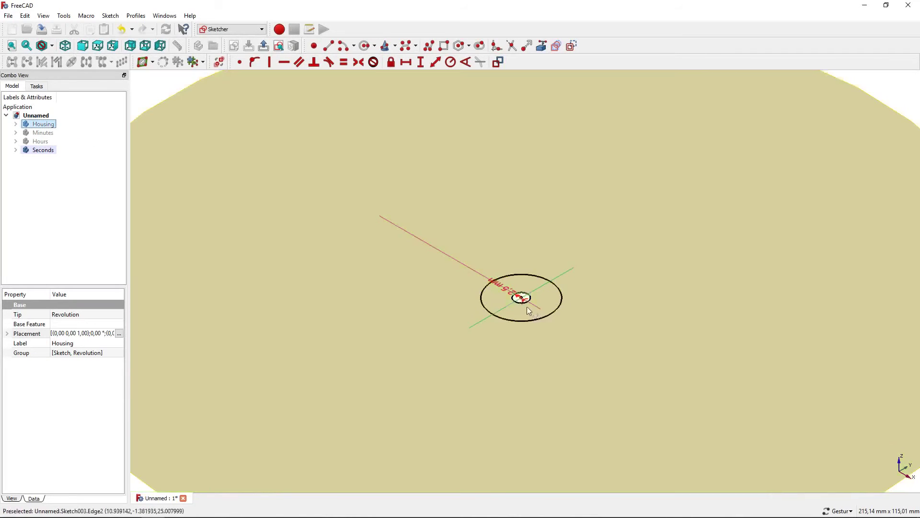
{"action": "scroll", "coordinate": [525, 300], "scroll_direction": "up", "scroll_amount": 3}
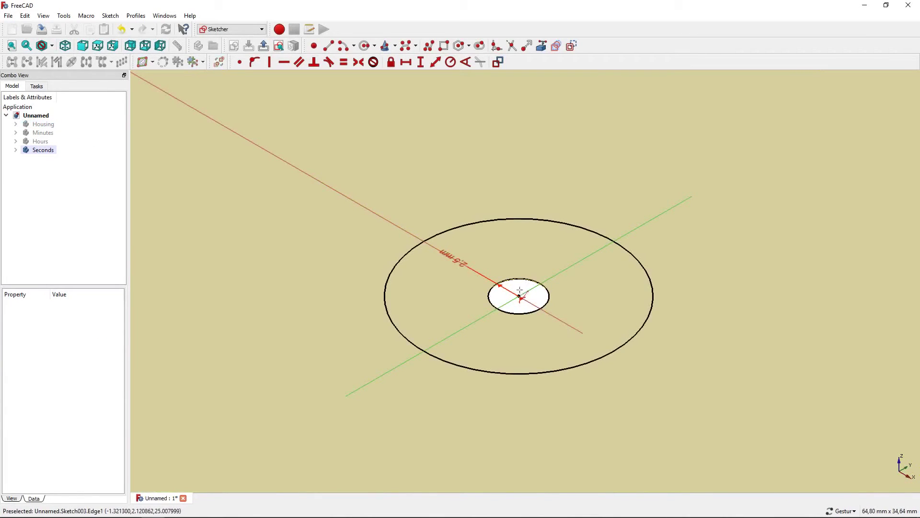
{"action": "scroll", "coordinate": [519, 293], "scroll_direction": "up", "scroll_amount": 3}
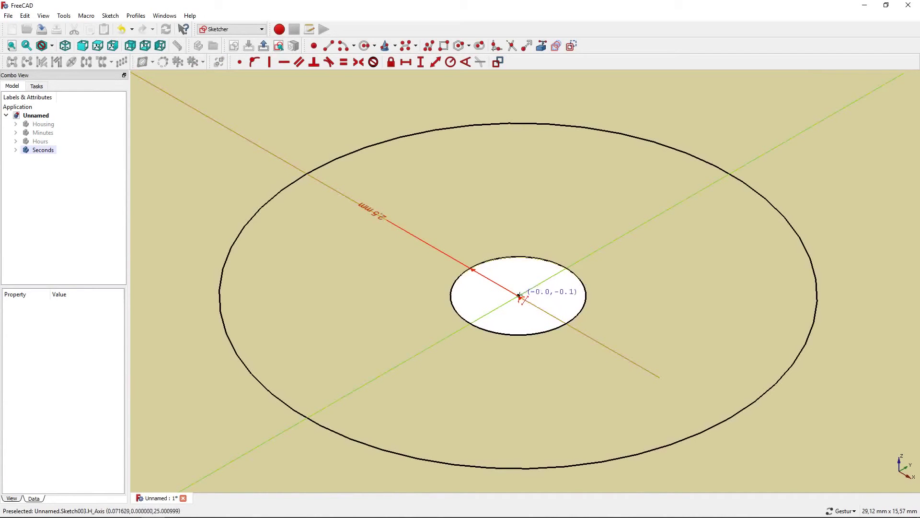
- Draw a long line from the hub centre out toward the clock's left edge
{"action": "left_click", "coordinate": [520, 296]}
{"action": "scroll", "coordinate": [520, 296], "scroll_direction": "down", "scroll_amount": 5}
{"action": "scroll", "coordinate": [514, 293], "scroll_direction": "down", "scroll_amount": 4}
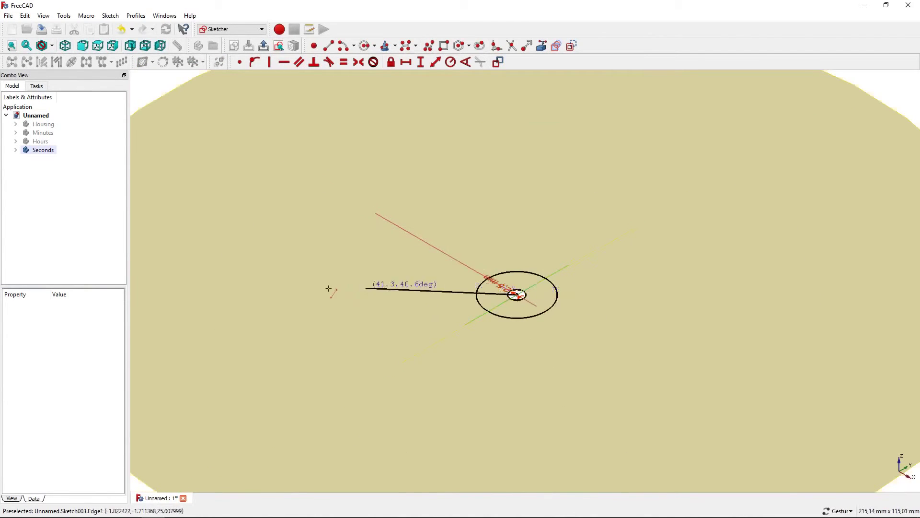
{"action": "scroll", "coordinate": [282, 274], "scroll_direction": "down", "scroll_amount": 1}
{"action": "left_click", "coordinate": [301, 297]}
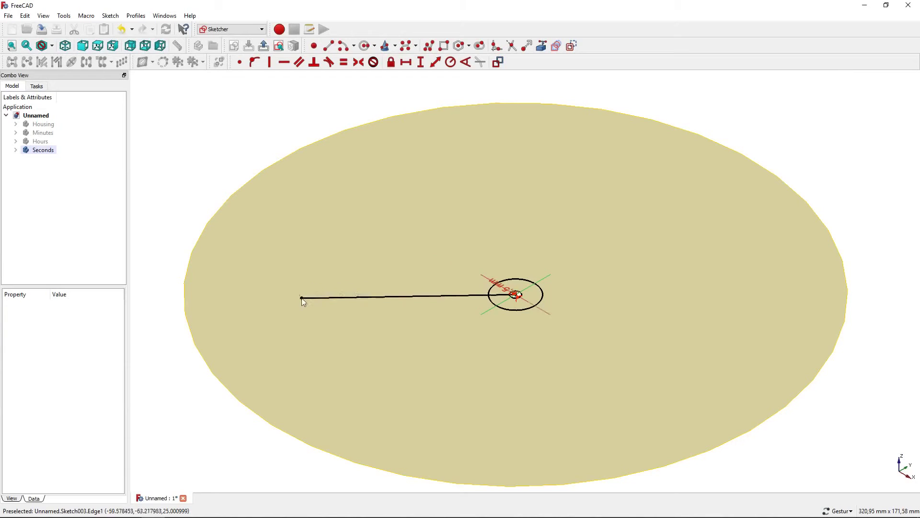
- Show the Housing body again and deselect it
{"action": "left_click", "coordinate": [46, 125]}
{"action": "key", "text": "space"}
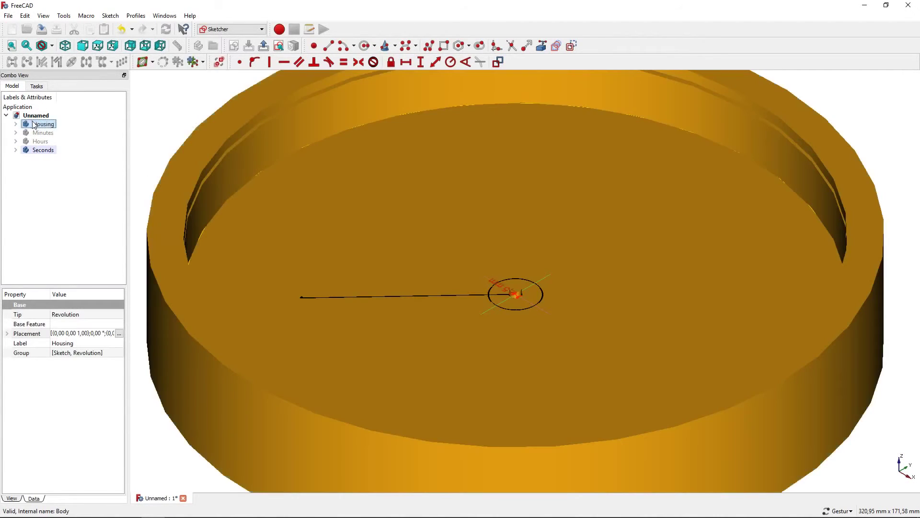
{"action": "scroll", "coordinate": [456, 285], "scroll_direction": "up", "scroll_amount": 2}
{"action": "left_click", "coordinate": [452, 282]}
{"action": "scroll", "coordinate": [456, 281], "scroll_direction": "up", "scroll_amount": 1}
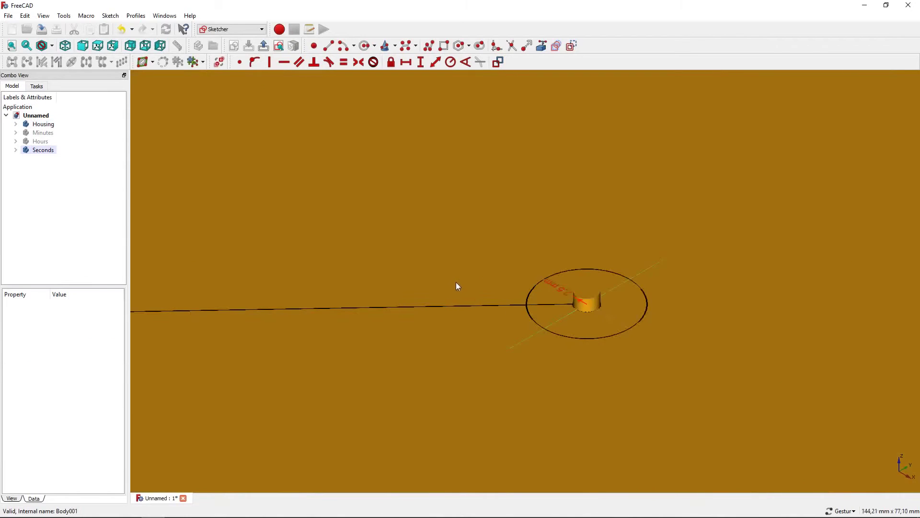
{"action": "scroll", "coordinate": [479, 273], "scroll_direction": "up", "scroll_amount": 1}
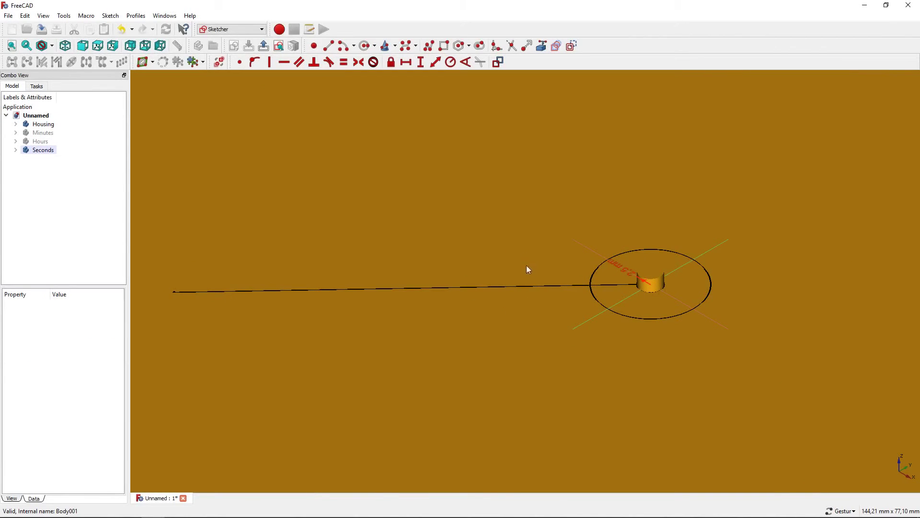
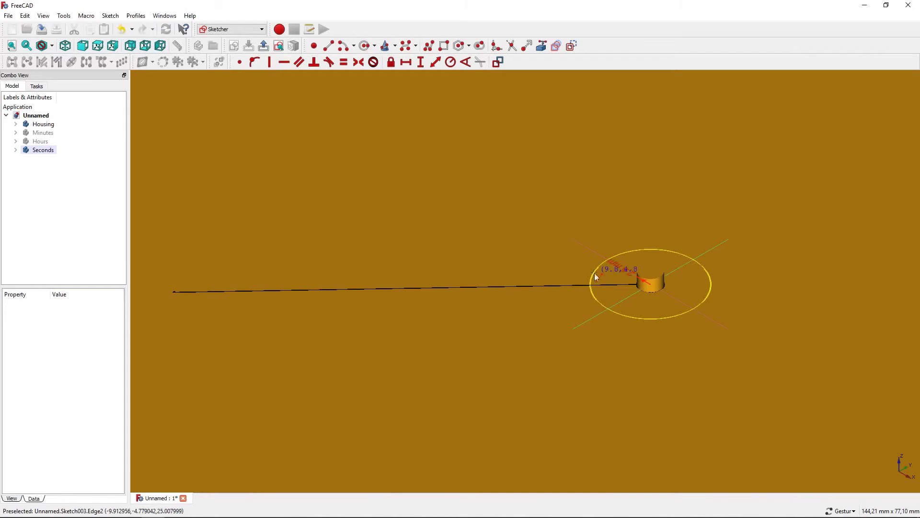
- Draw the hand's top, left-end and bottom edges out from the hub circle, then delete the old middle line
{"action": "left_click", "coordinate": [596, 277]}
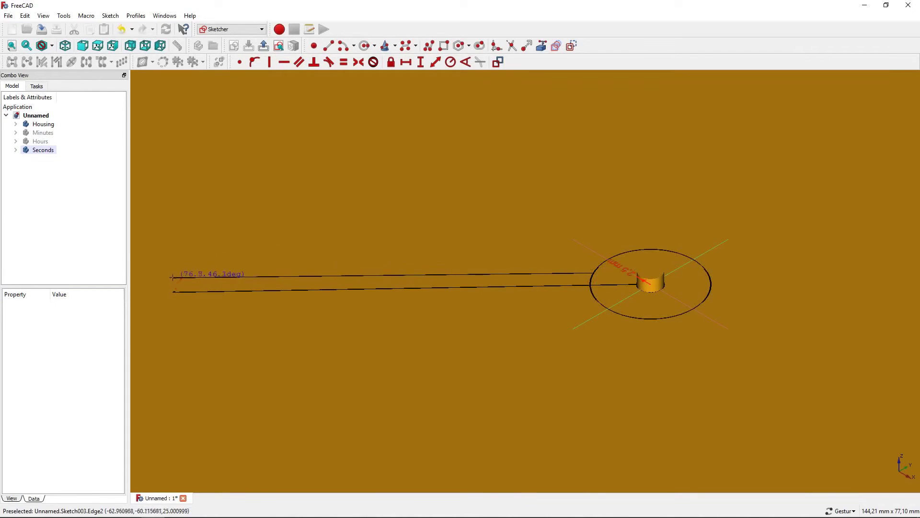
{"action": "left_click", "coordinate": [165, 277]}
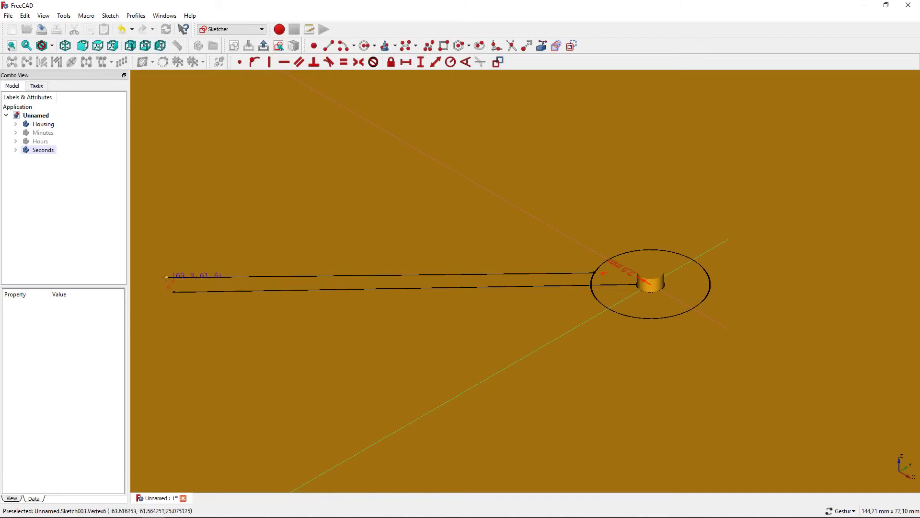
{"action": "left_click", "coordinate": [166, 277]}
{"action": "left_click", "coordinate": [166, 311]}
{"action": "left_click", "coordinate": [610, 298]}
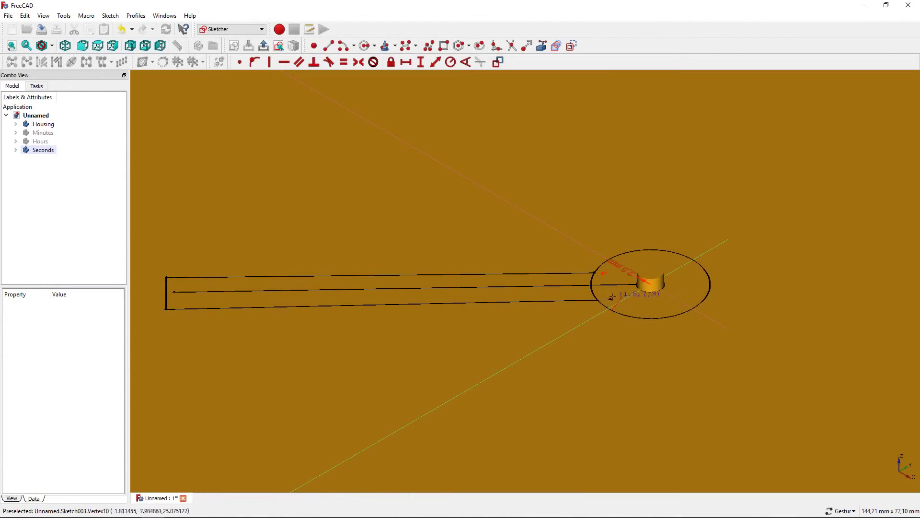
{"action": "left_click", "coordinate": [413, 289]}
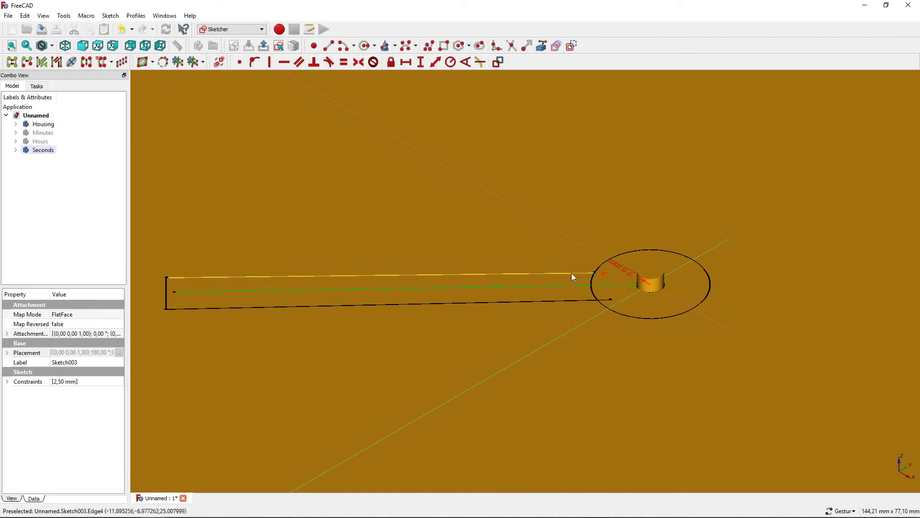
{"action": "key", "text": "Delete"}
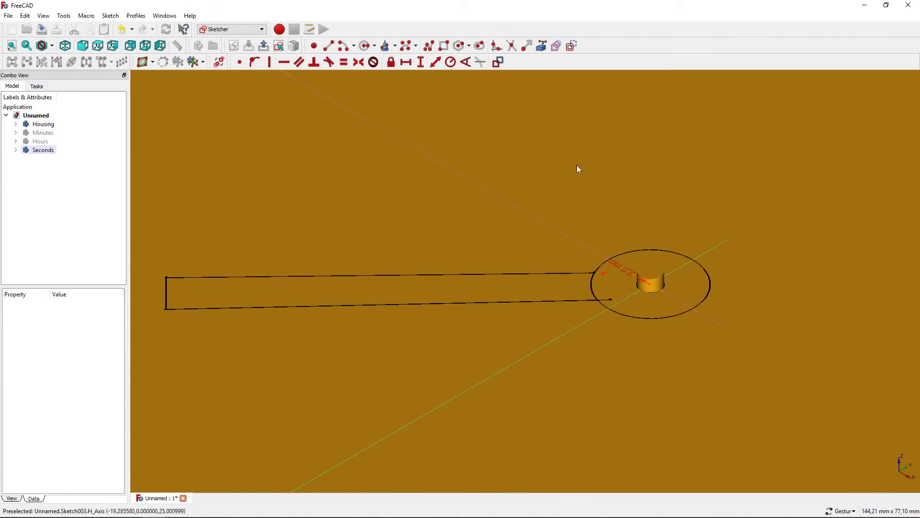
- Draw a construction centreline from the hand's left end to the circle centre and pin it to the vertical axis
{"action": "left_click", "coordinate": [573, 50]}
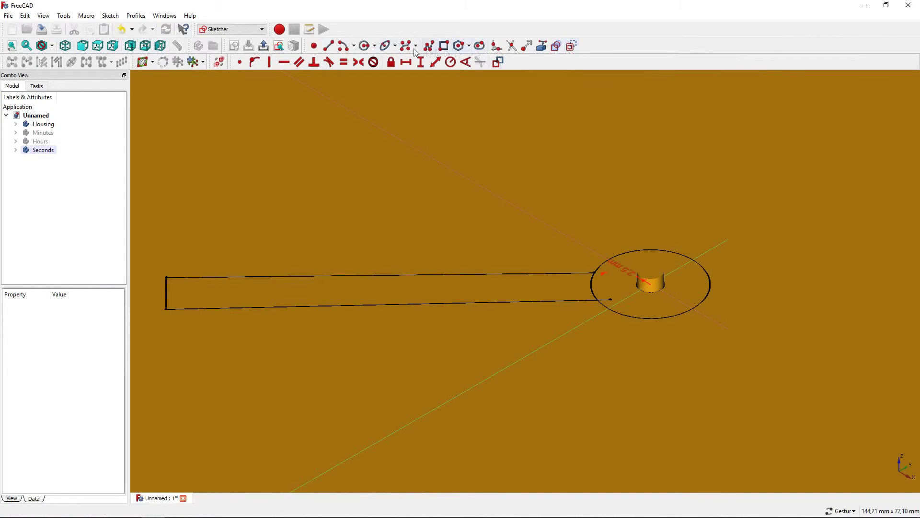
{"action": "left_click", "coordinate": [333, 47]}
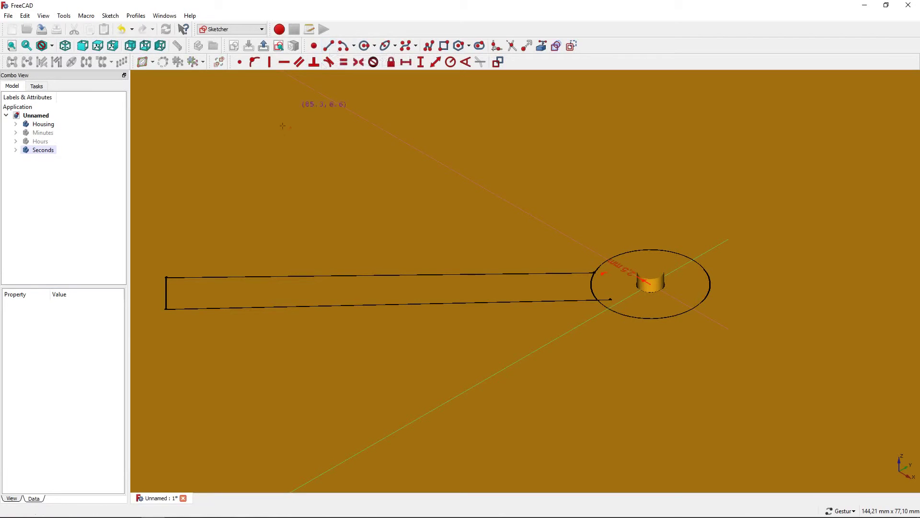
{"action": "left_click", "coordinate": [167, 291]}
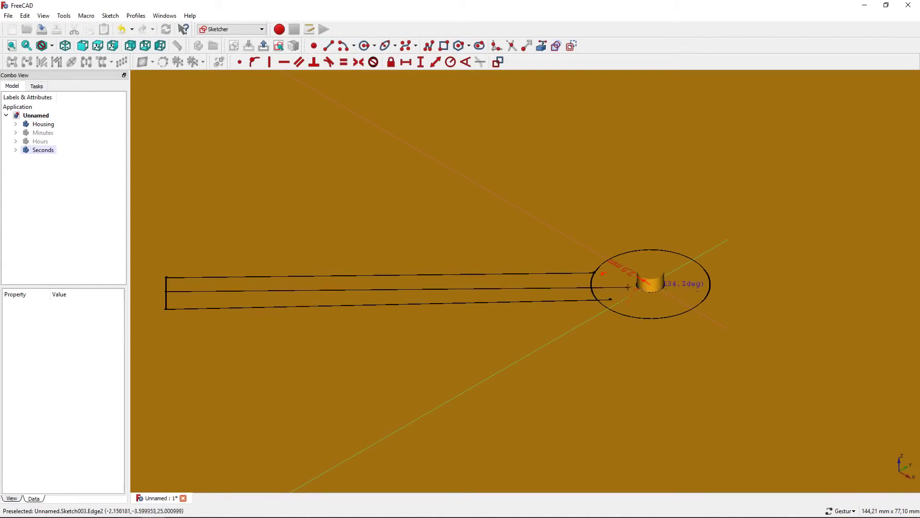
{"action": "left_click", "coordinate": [597, 251]}
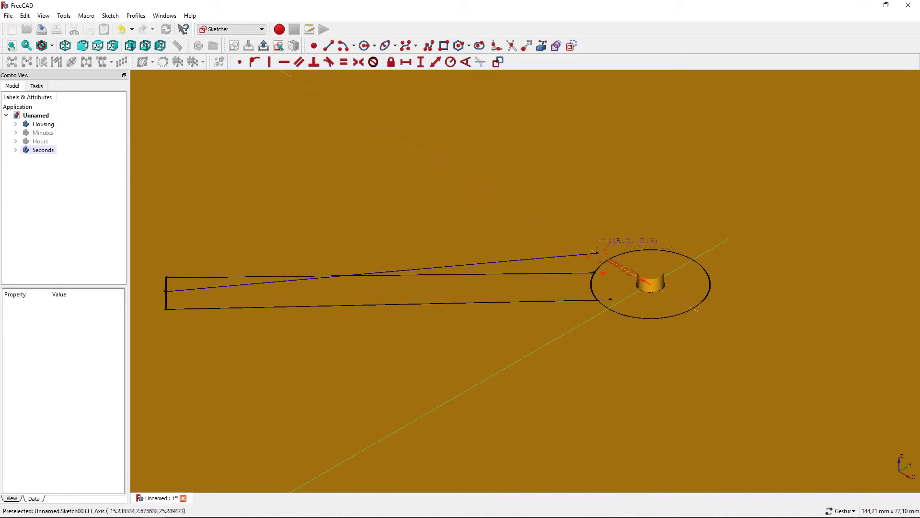
{"action": "right_click", "coordinate": [597, 252]}
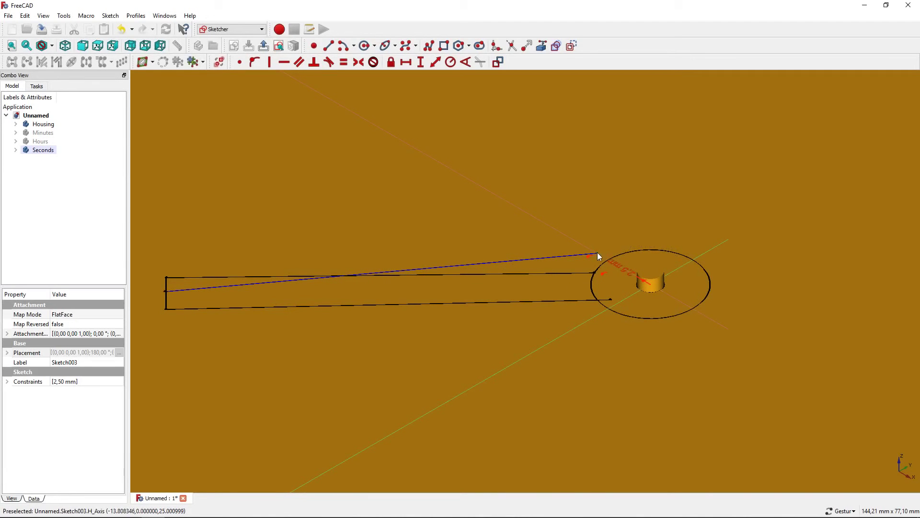
{"action": "left_click", "coordinate": [697, 257]}
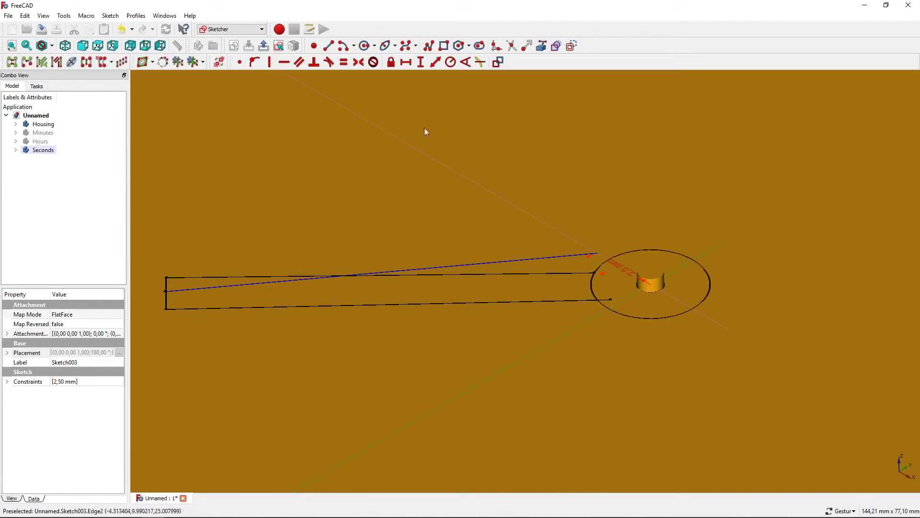
{"action": "left_click", "coordinate": [257, 63]}
{"action": "right_click_drag", "start_coordinate": [213, 240], "coordinate": [254, 246]}
{"action": "scroll", "coordinate": [235, 284], "scroll_direction": "up", "scroll_amount": 2}
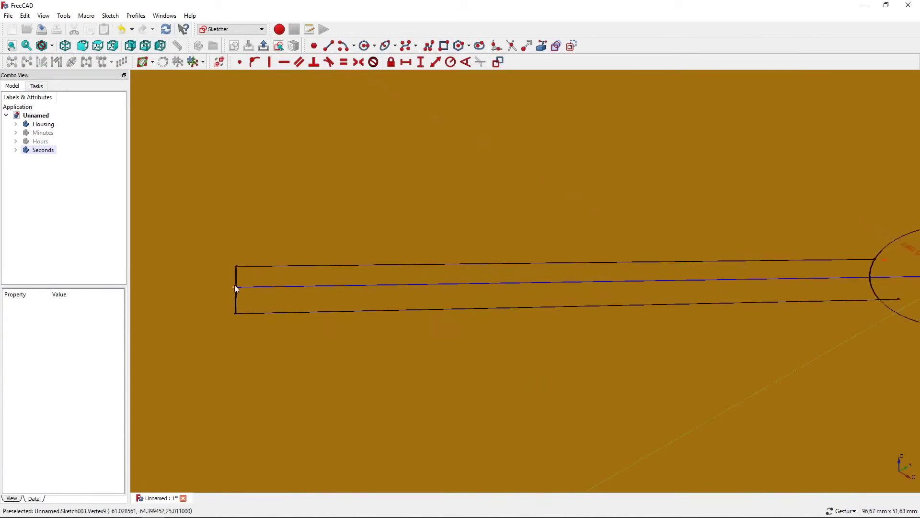
{"action": "right_click", "coordinate": [234, 287]}
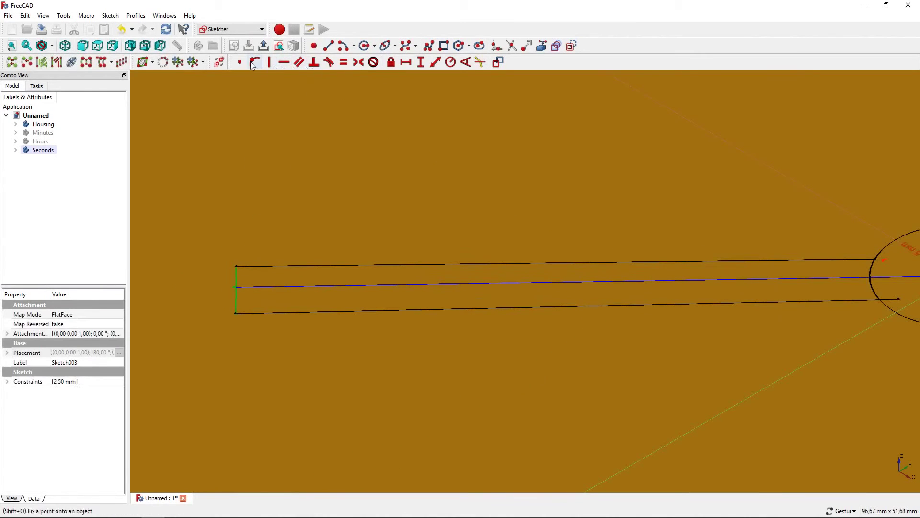
- Make the hand's left end edge perpendicular to its bottom edge and adjust the left corners
{"action": "left_click", "coordinate": [249, 77]}
{"action": "scroll", "coordinate": [266, 203], "scroll_direction": "down", "scroll_amount": 2}
{"action": "right_click_drag", "start_coordinate": [392, 224], "coordinate": [296, 247]}
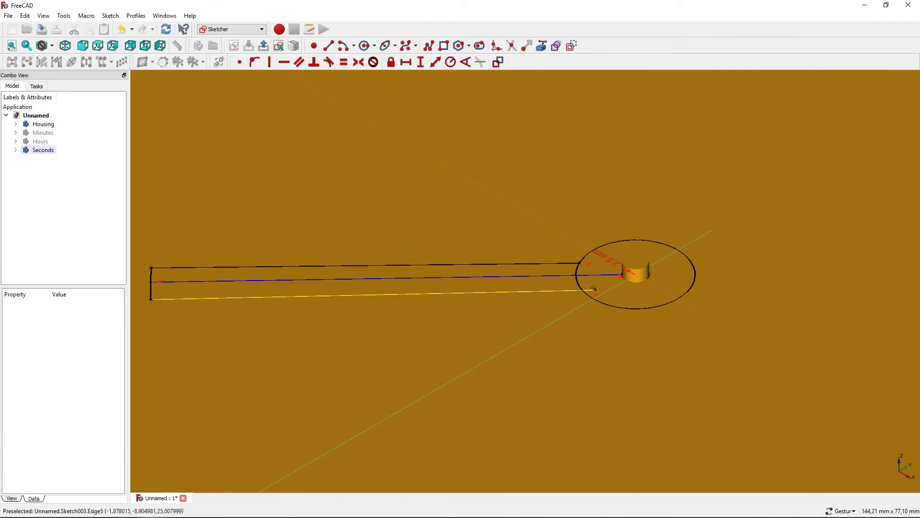
{"action": "scroll", "coordinate": [254, 271], "scroll_direction": "down", "scroll_amount": 2}
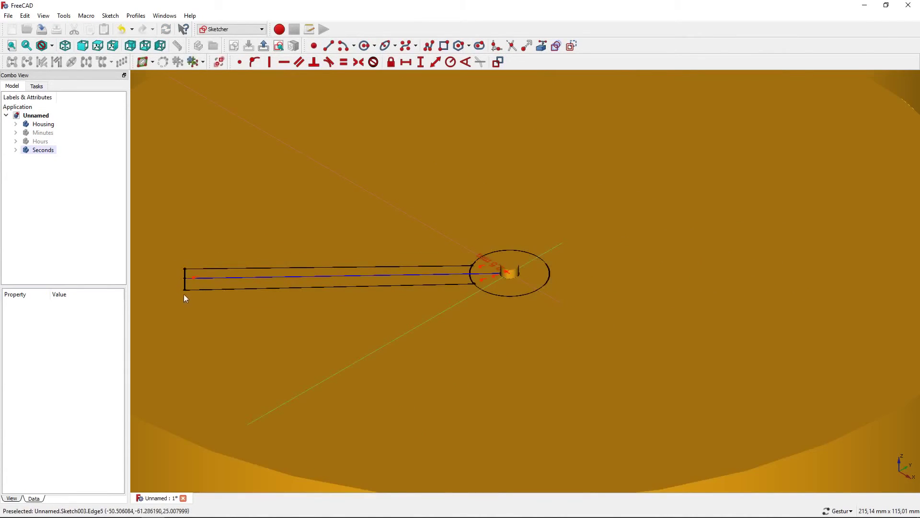
{"action": "scroll", "coordinate": [185, 293], "scroll_direction": "up", "scroll_amount": 2}
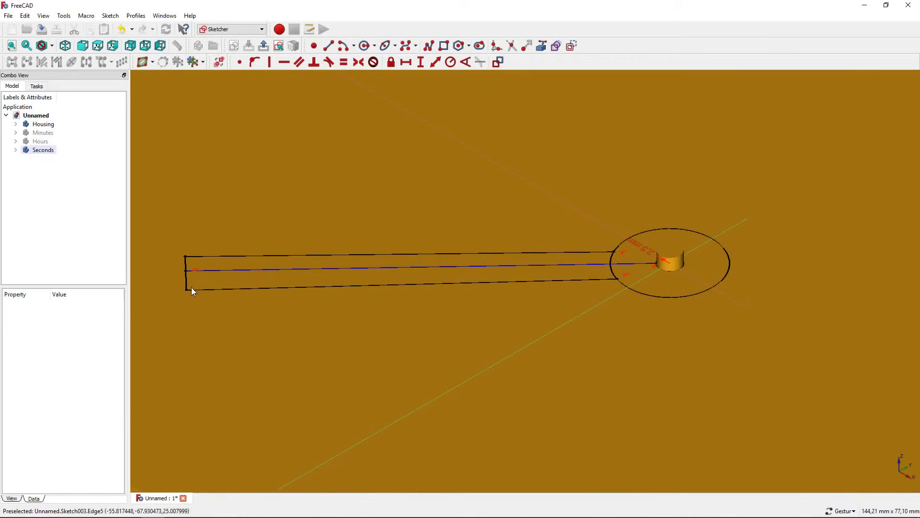
{"action": "left_click_drag", "start_coordinate": [188, 289], "coordinate": [204, 296]}
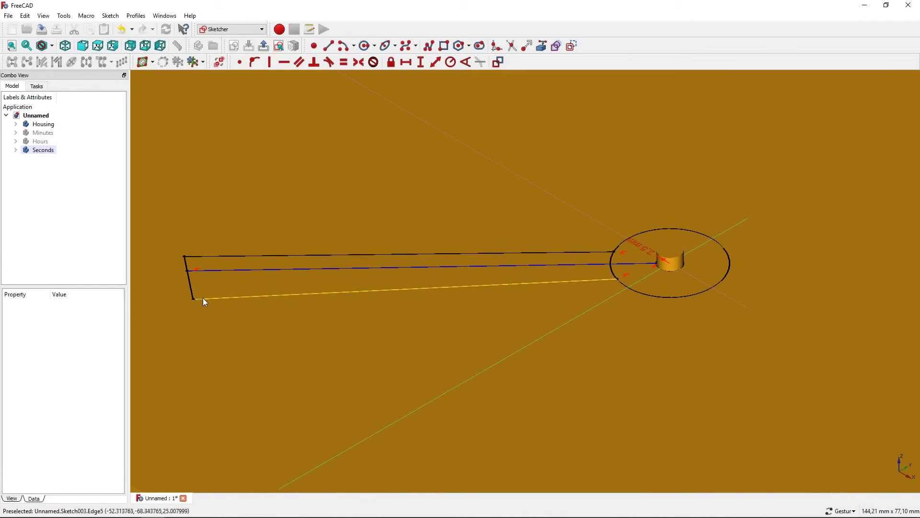
{"action": "left_click", "coordinate": [192, 289]}
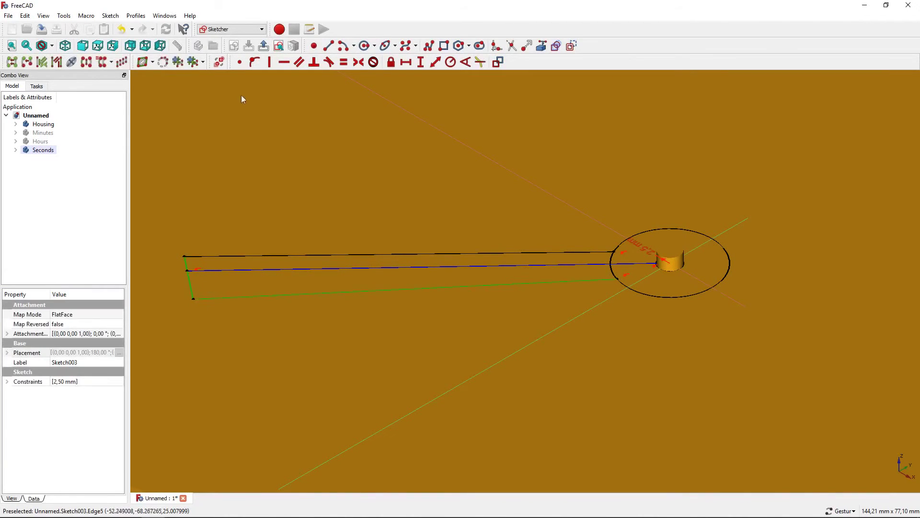
{"action": "left_click", "coordinate": [317, 66]}
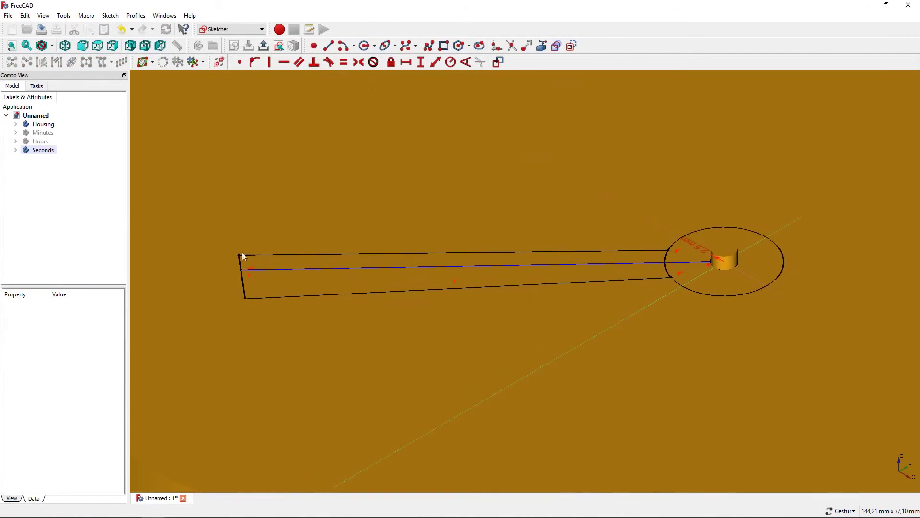
{"action": "left_click_drag", "start_coordinate": [239, 247], "coordinate": [240, 245]}
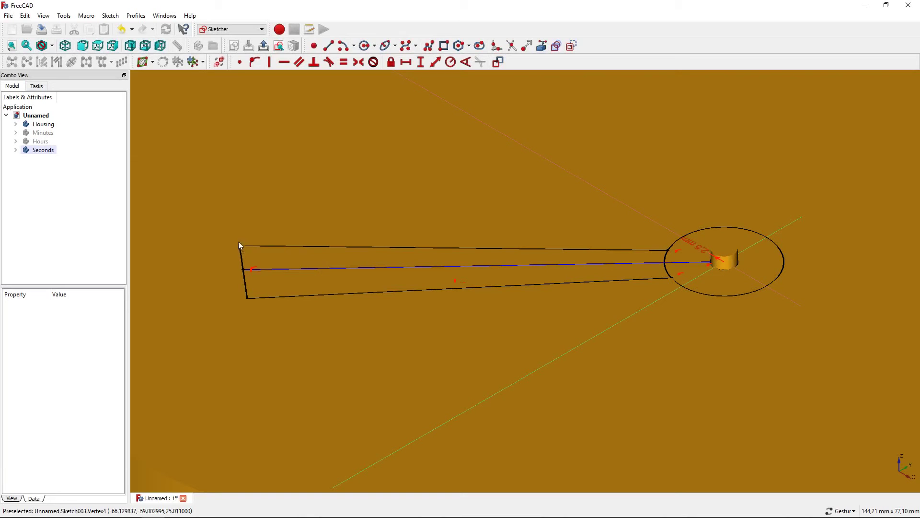
- In top view, reshape the slot corners and make the upper edge perpendicular to the end edge
{"action": "left_click", "coordinate": [98, 46]}
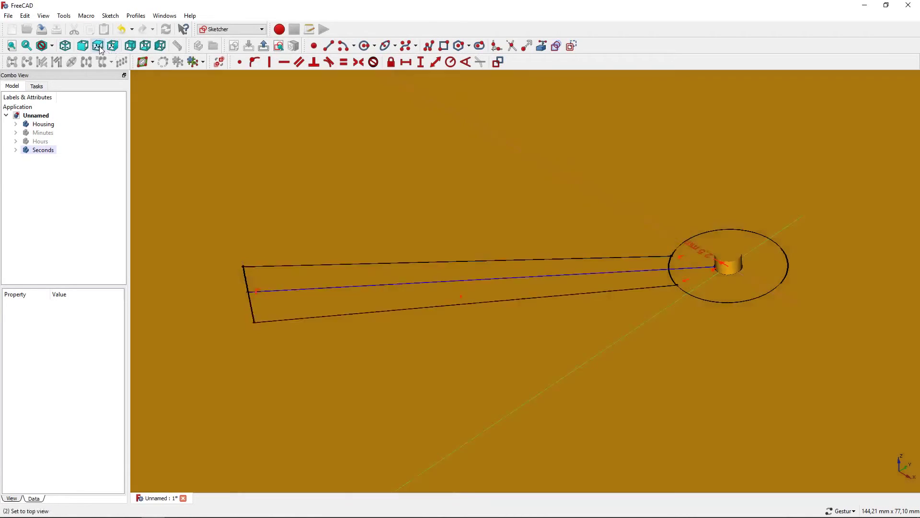
{"action": "scroll", "coordinate": [494, 337], "scroll_direction": "up", "scroll_amount": 2}
{"action": "scroll", "coordinate": [472, 340], "scroll_direction": "up", "scroll_amount": 1}
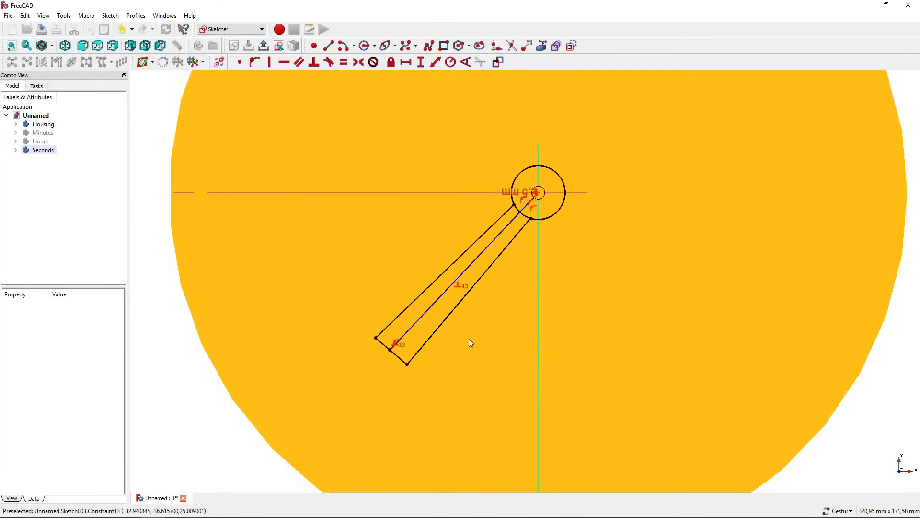
{"action": "scroll", "coordinate": [441, 302], "scroll_direction": "up", "scroll_amount": 2}
{"action": "left_click_drag", "start_coordinate": [399, 379], "coordinate": [428, 368]}
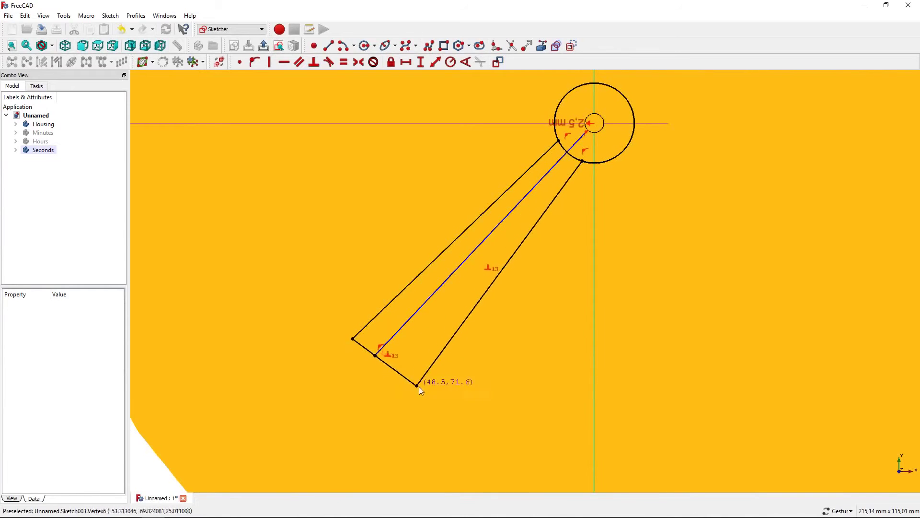
{"action": "left_click_drag", "start_coordinate": [364, 325], "coordinate": [342, 289]}
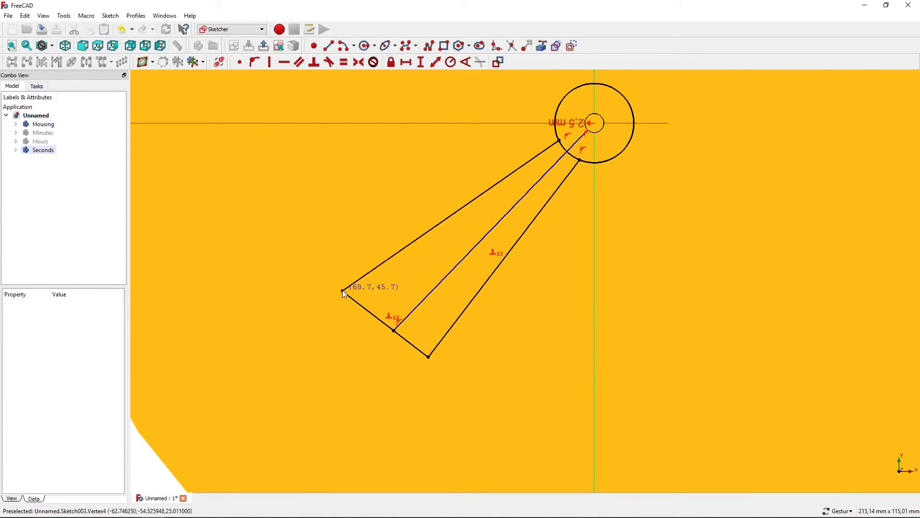
{"action": "left_click", "coordinate": [357, 282]}
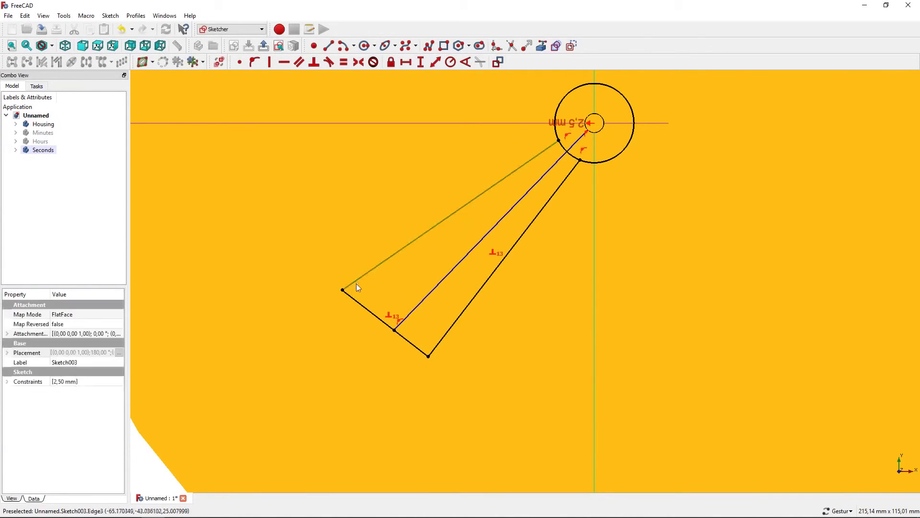
{"action": "left_click", "coordinate": [350, 297]}
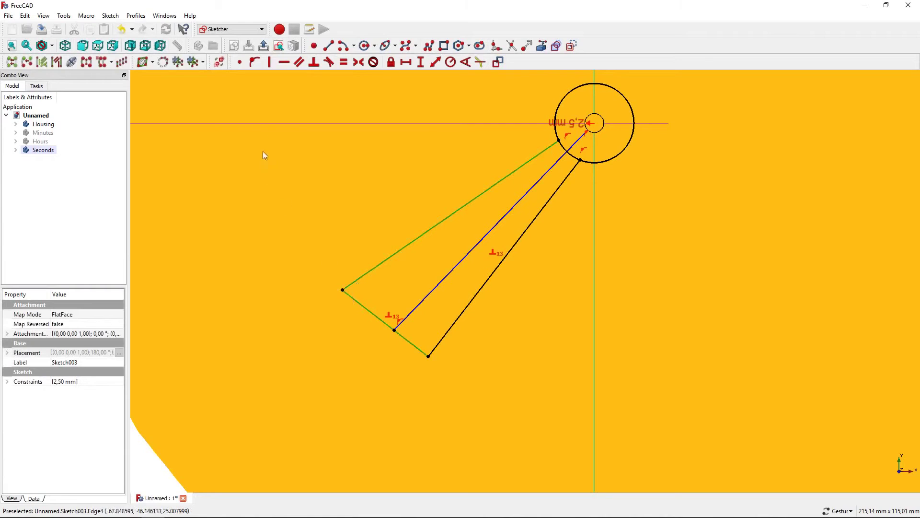
{"action": "left_click", "coordinate": [314, 63]}
{"action": "left_click_drag", "start_coordinate": [407, 301], "coordinate": [378, 272]}
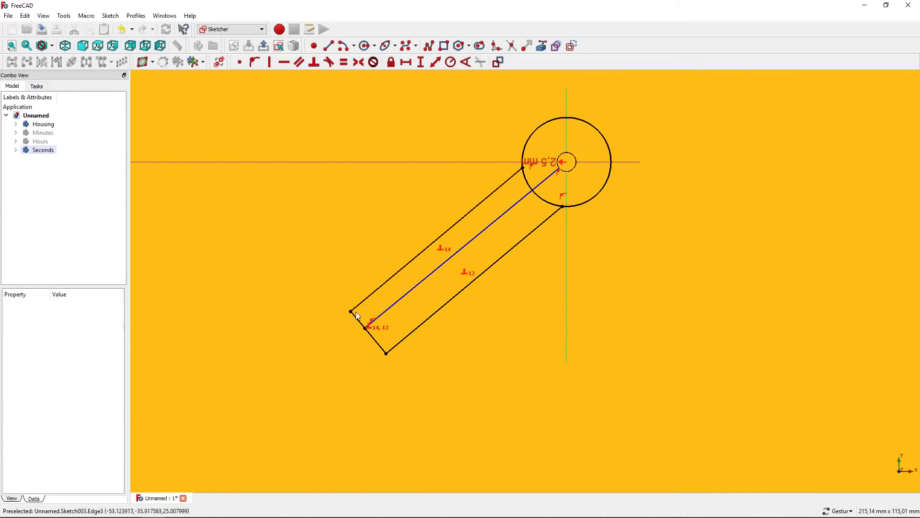
- Make the slot's end corners symmetric about the centreline and drag the slot end farther outward
{"action": "left_click", "coordinate": [350, 312]}
{"action": "left_click", "coordinate": [387, 354]}
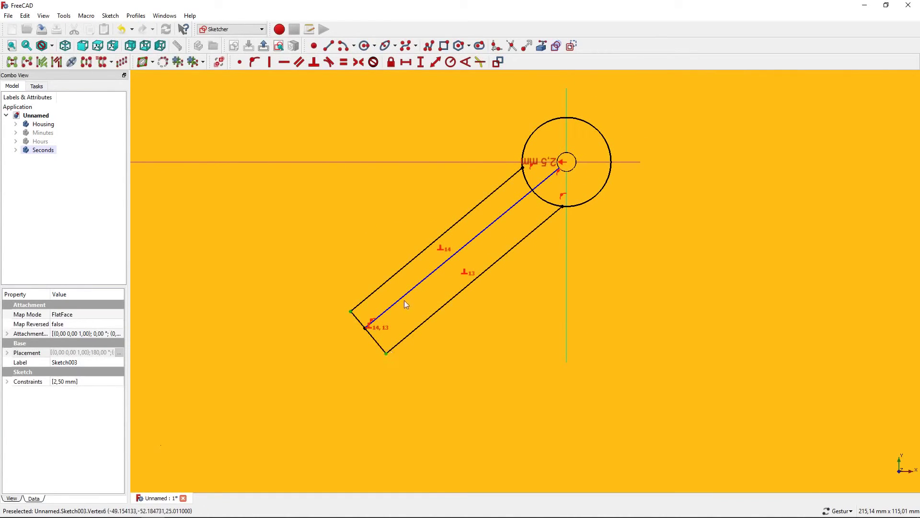
{"action": "left_click", "coordinate": [401, 298]}
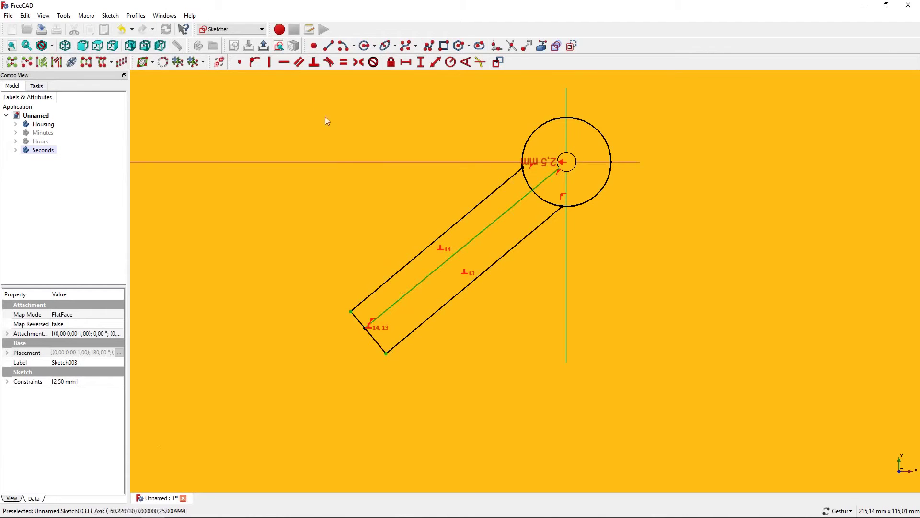
{"action": "left_click", "coordinate": [358, 62]}
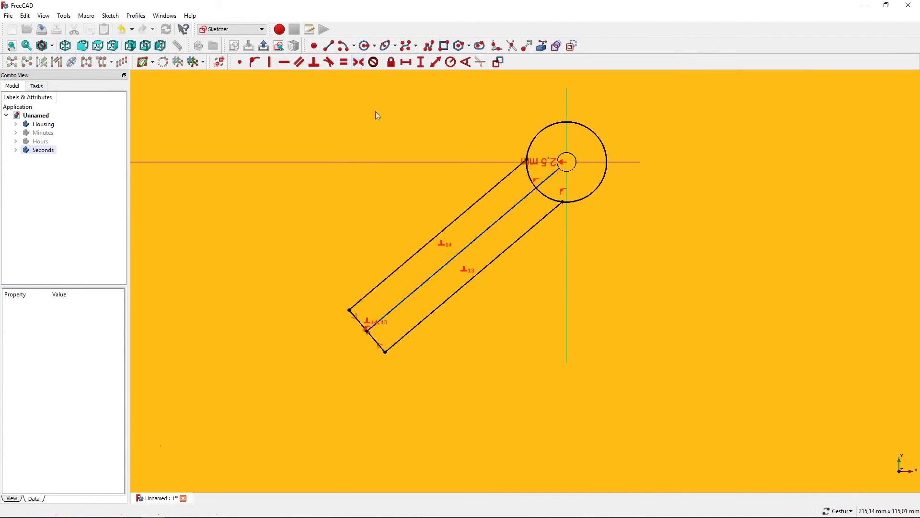
{"action": "scroll", "coordinate": [397, 177], "scroll_direction": "down", "scroll_amount": 2}
{"action": "left_click_drag", "start_coordinate": [368, 271], "coordinate": [294, 336]}
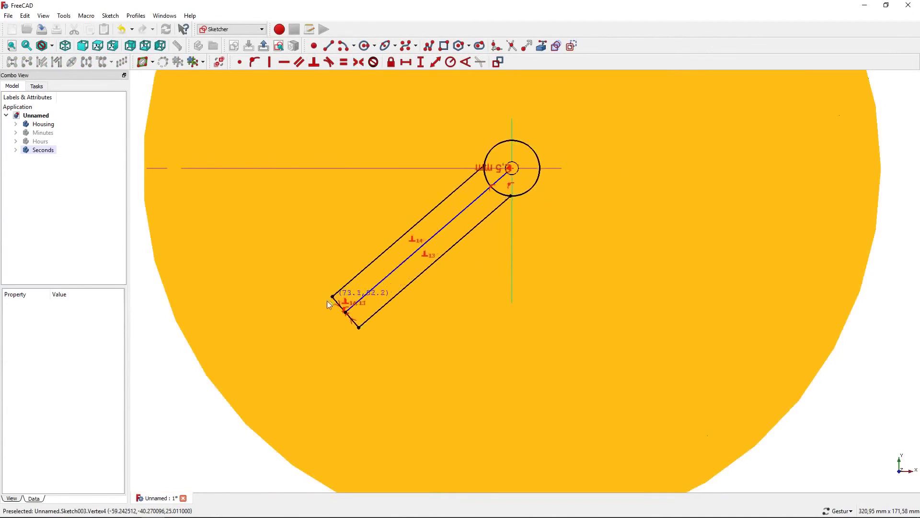
{"action": "left_click", "coordinate": [435, 237]}
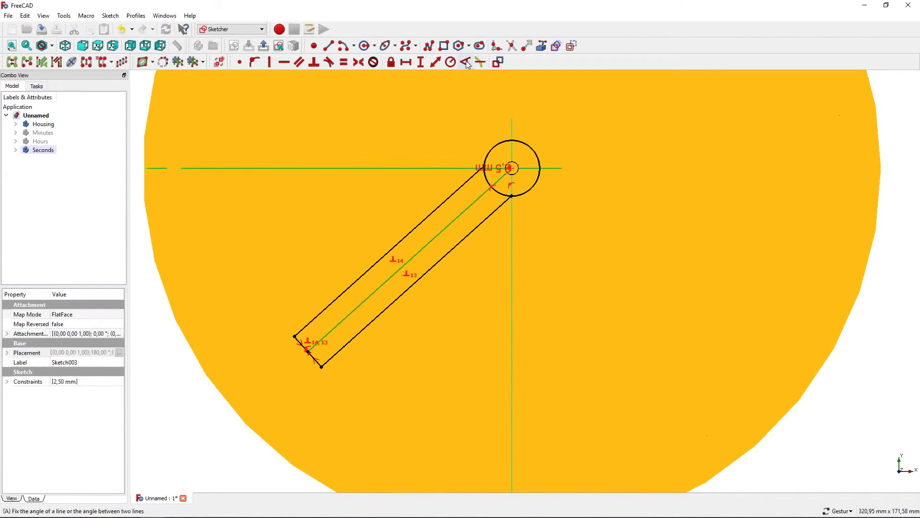
- Set the slot's centre line to a 45° angle
{"action": "type", "text": "a45"}
{"action": "key", "text": "Return"}
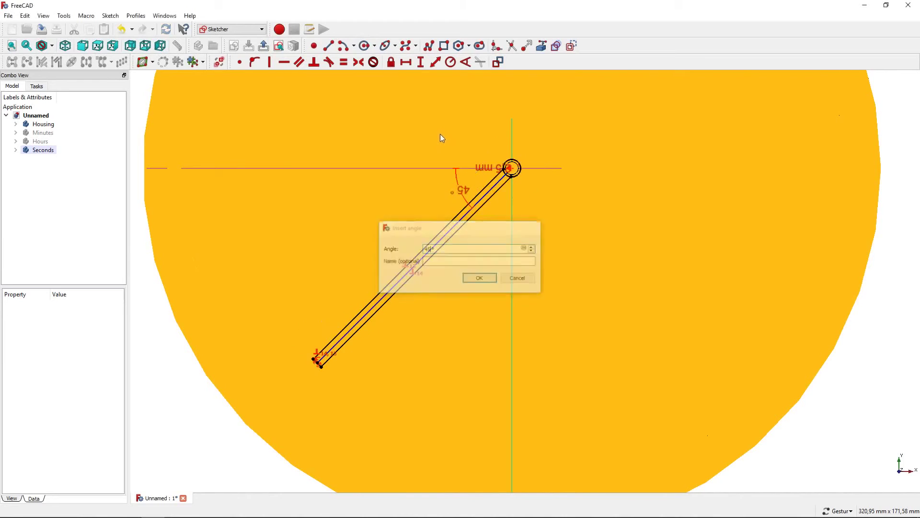
{"action": "scroll", "coordinate": [524, 160], "scroll_direction": "up", "scroll_amount": 3}
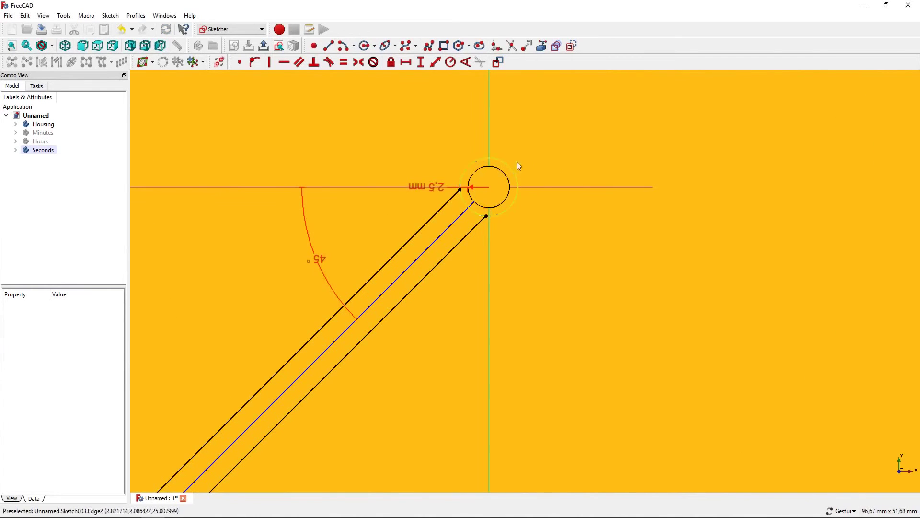
{"action": "scroll", "coordinate": [517, 162], "scroll_direction": "up", "scroll_amount": 4}
{"action": "scroll", "coordinate": [547, 131], "scroll_direction": "down", "scroll_amount": 2}
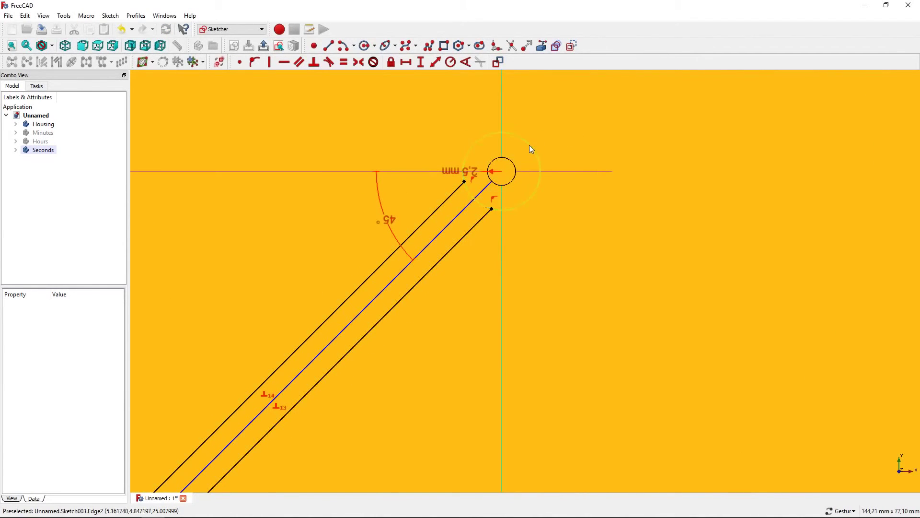
{"action": "scroll", "coordinate": [522, 156], "scroll_direction": "down", "scroll_amount": 2}
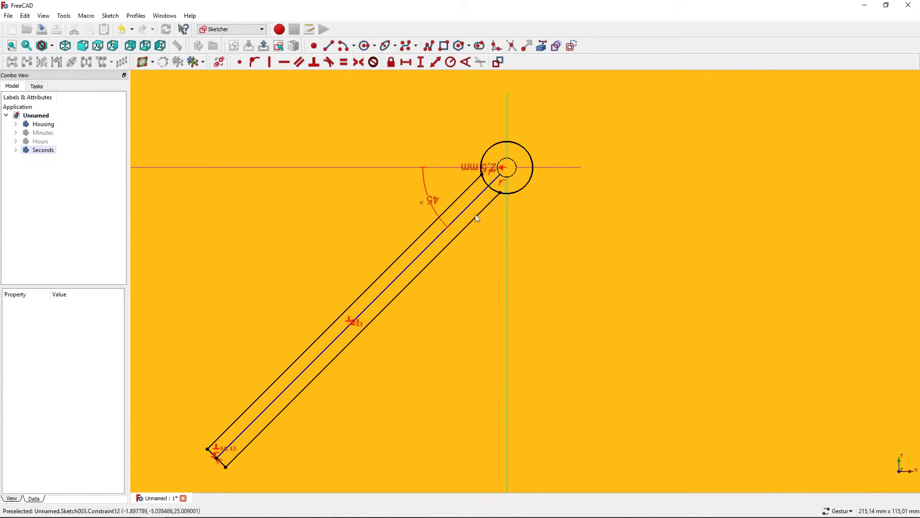
- Constrain the slot's end edge to a 2 mm width
{"action": "left_click", "coordinate": [221, 460]}
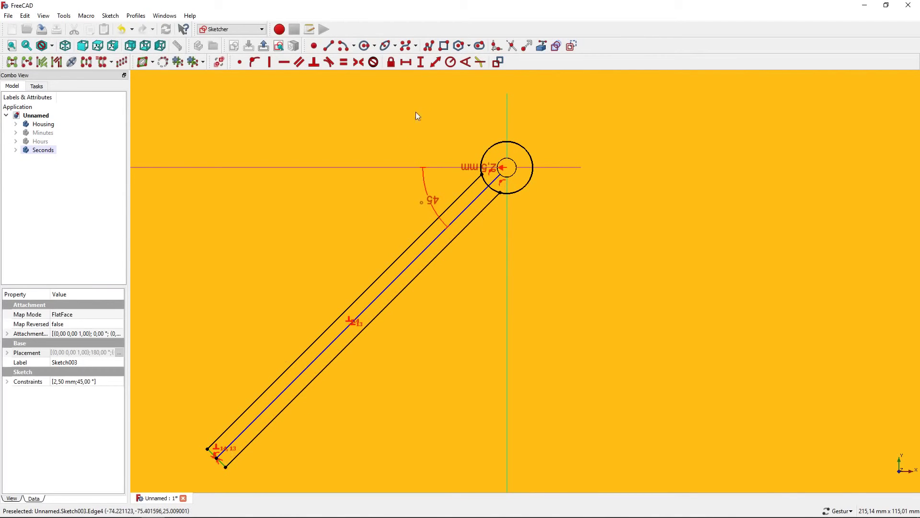
{"action": "left_click", "coordinate": [436, 62]}
{"action": "left_click", "coordinate": [480, 278]}
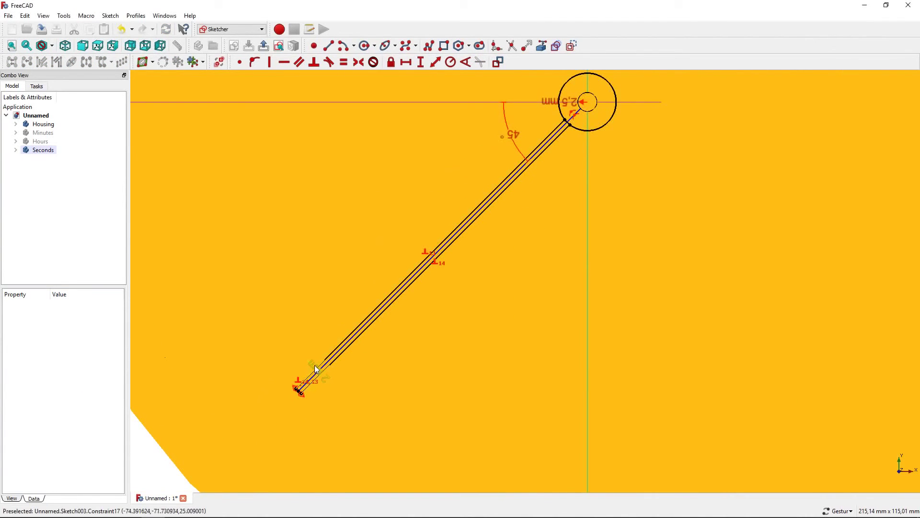
{"action": "left_click_drag", "start_coordinate": [315, 366], "coordinate": [245, 392]}
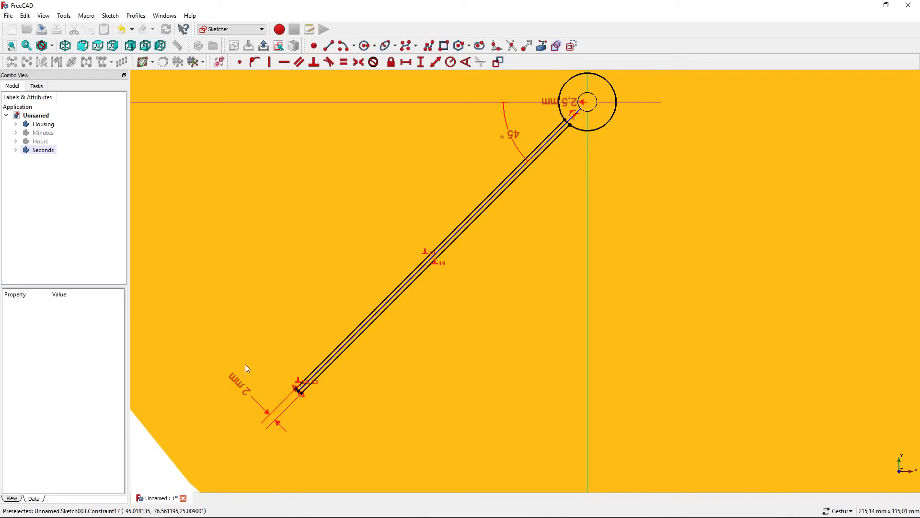
{"action": "scroll", "coordinate": [246, 362], "scroll_direction": "down", "scroll_amount": 2}
{"action": "scroll", "coordinate": [426, 208], "scroll_direction": "up", "scroll_amount": 2}
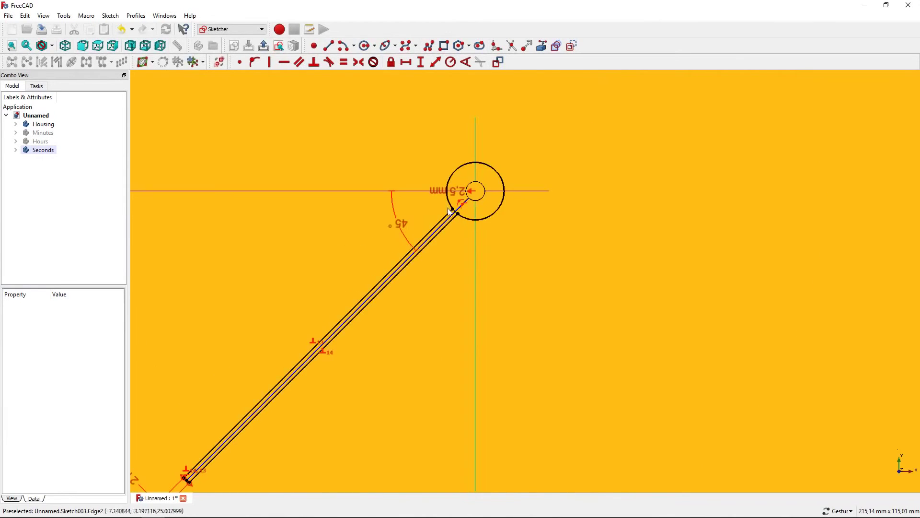
{"action": "scroll", "coordinate": [448, 208], "scroll_direction": "up", "scroll_amount": 2}
{"action": "scroll", "coordinate": [495, 106], "scroll_direction": "up", "scroll_amount": 3}
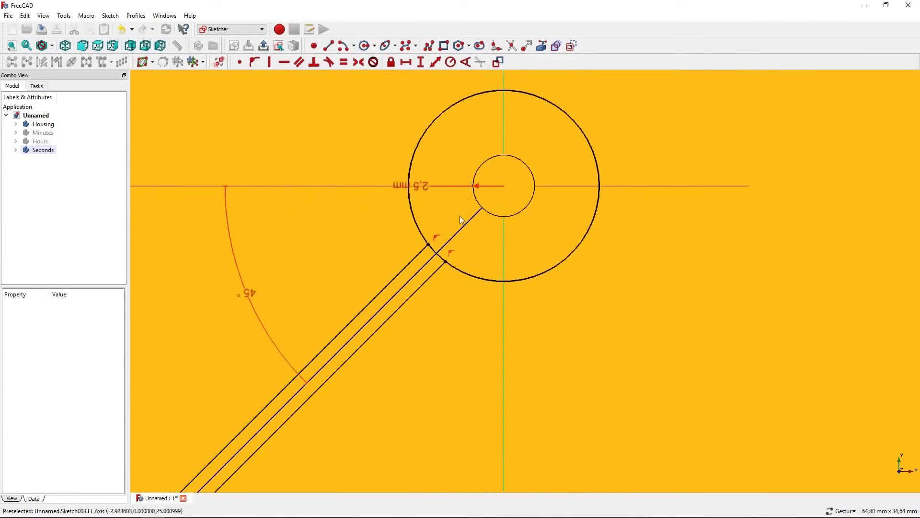
- Trim the outer hub circle where the slot joins and give it a 5 mm radius
{"action": "left_click", "coordinate": [520, 48]}
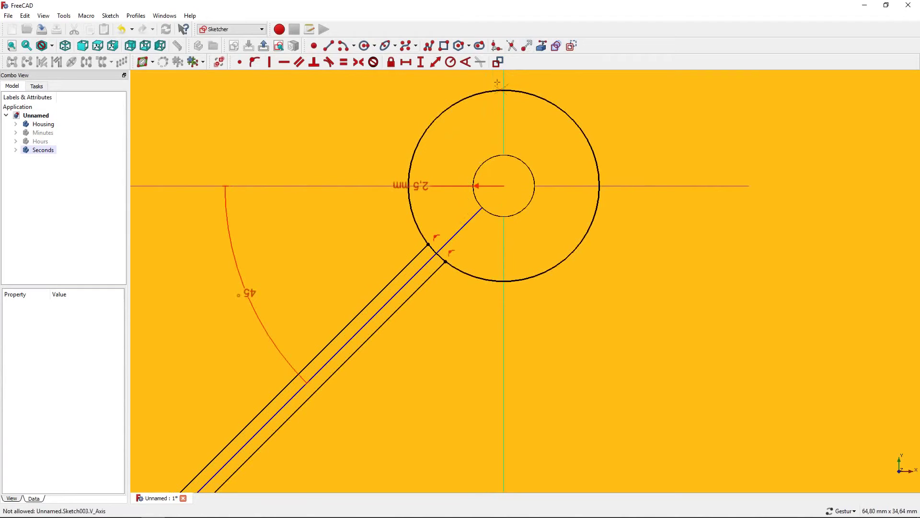
{"action": "left_click", "coordinate": [440, 257]}
{"action": "scroll", "coordinate": [475, 250], "scroll_direction": "down", "scroll_amount": 3}
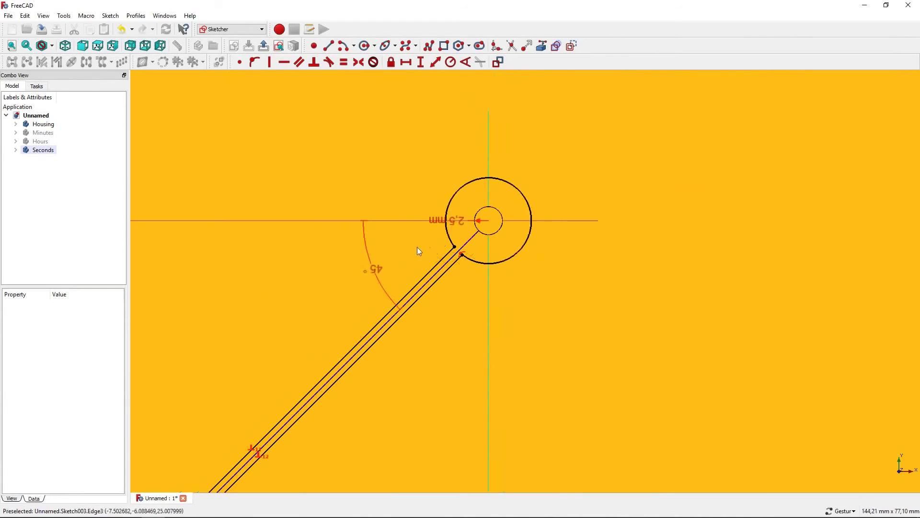
{"action": "left_click", "coordinate": [513, 186]}
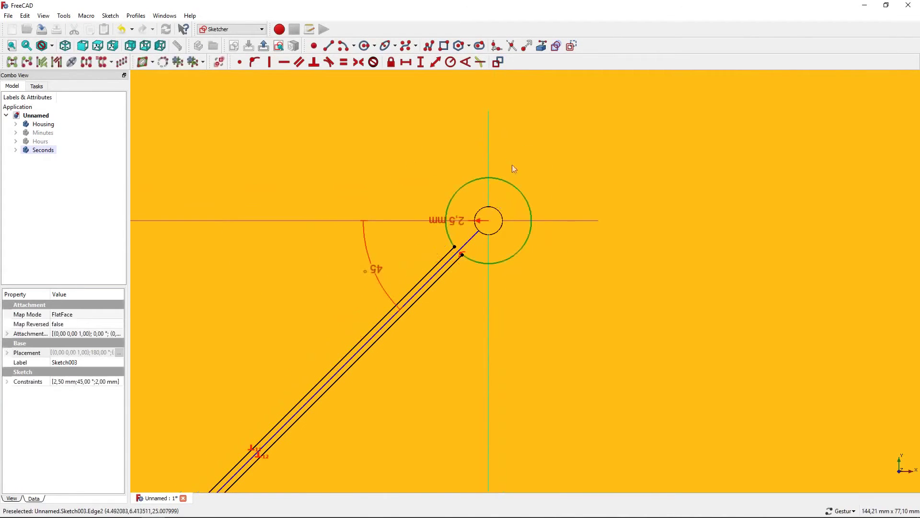
{"action": "left_click", "coordinate": [451, 62]}
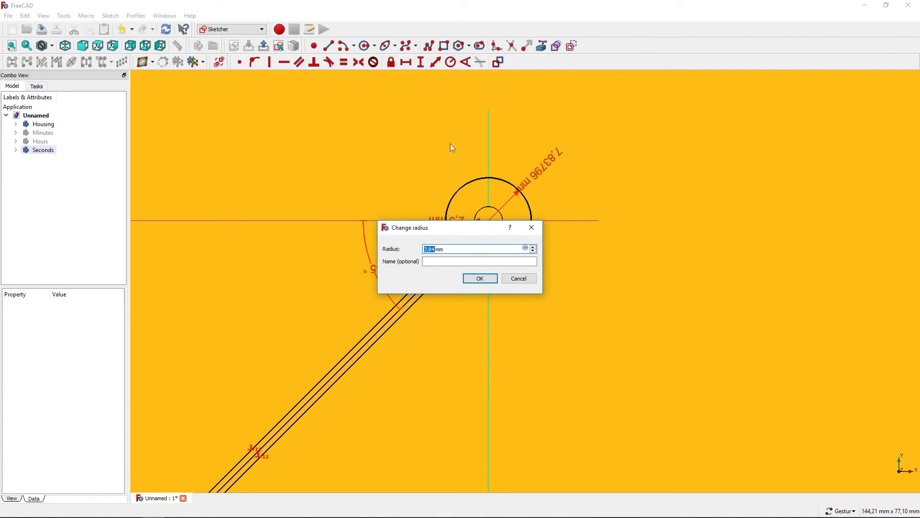
{"action": "left_click_drag", "start_coordinate": [465, 227], "coordinate": [564, 284]}
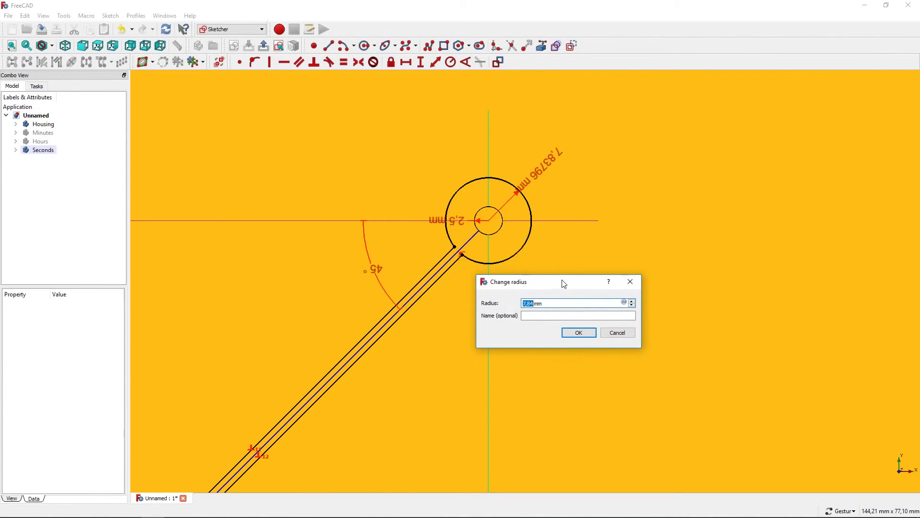
{"action": "type", "text": "5"}
{"action": "key", "text": "Return"}
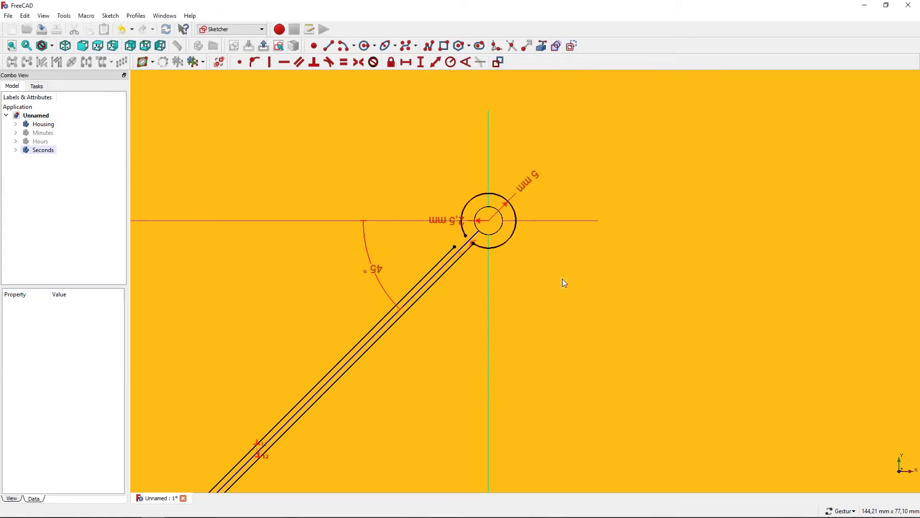
{"action": "scroll", "coordinate": [465, 243], "scroll_direction": "up", "scroll_amount": 3}
- Pan the sketch to re-centre the hub and inspect the slot's lines
{"action": "left_click", "coordinate": [464, 244]}
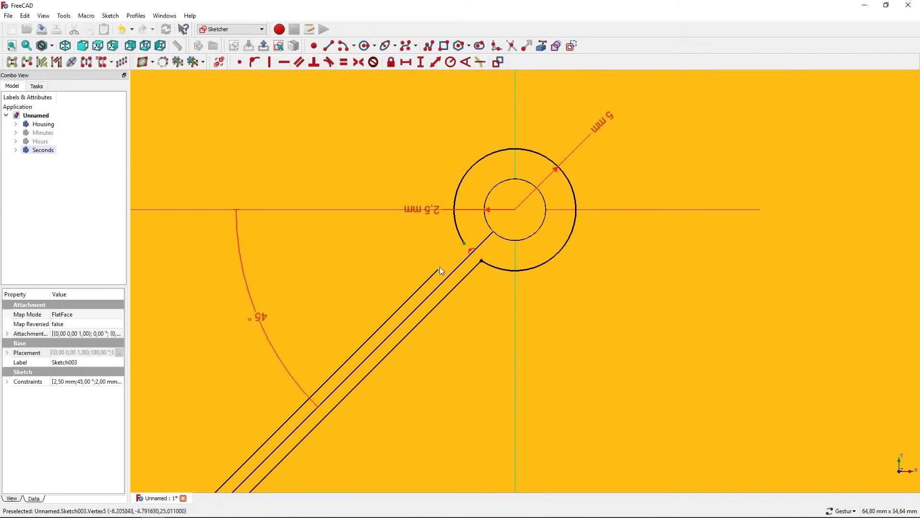
{"action": "key", "text": "Escape"}
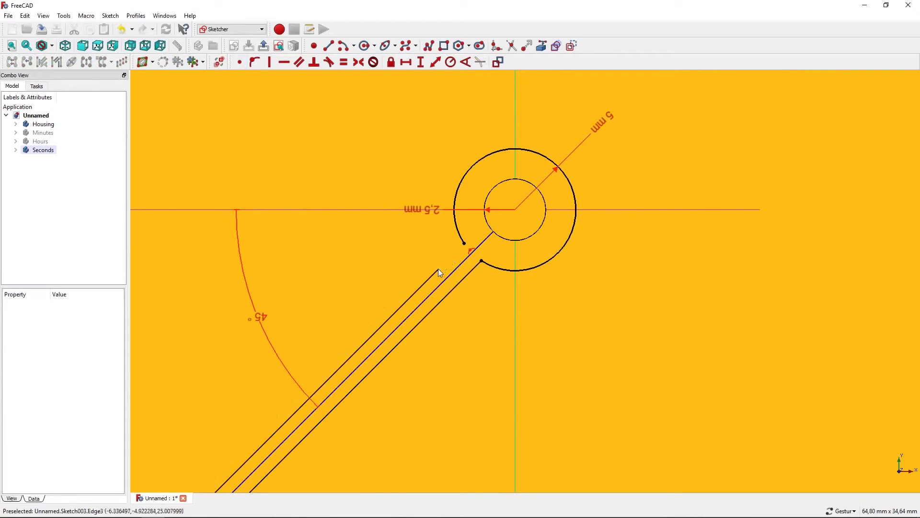
{"action": "scroll", "coordinate": [448, 259], "scroll_direction": "down", "scroll_amount": 3}
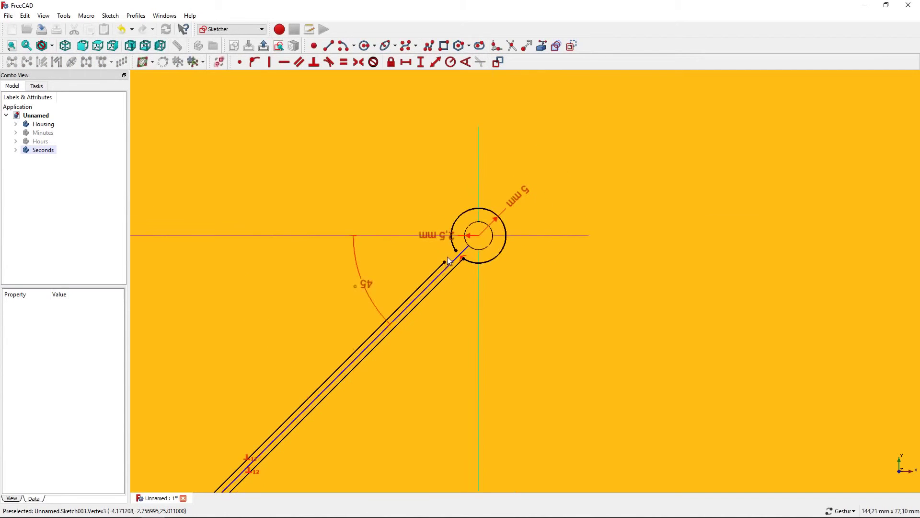
{"action": "mouse_move", "coordinate": [429, 279]}
{"action": "right_mouse_down"}
{"action": "mouse_move", "coordinate": [453, 208]}
{"action": "mouse_move", "coordinate": [488, 165]}
{"action": "right_mouse_up"}
{"action": "scroll", "coordinate": [508, 163], "scroll_direction": "up", "scroll_amount": 3}
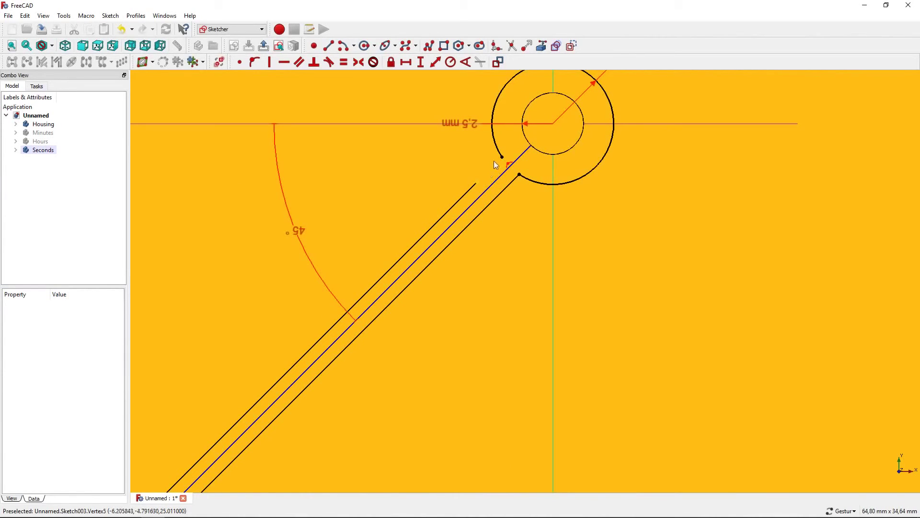
{"action": "scroll", "coordinate": [495, 165], "scroll_direction": "down", "scroll_amount": 2}
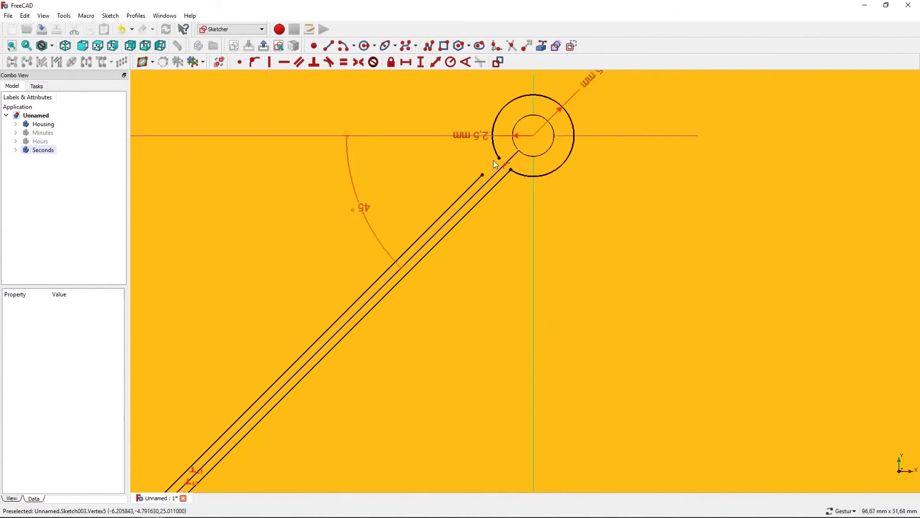
{"action": "scroll", "coordinate": [493, 163], "scroll_direction": "down", "scroll_amount": 2}
{"action": "left_click", "coordinate": [486, 175]}
{"action": "scroll", "coordinate": [487, 174], "scroll_direction": "down", "scroll_amount": 2}
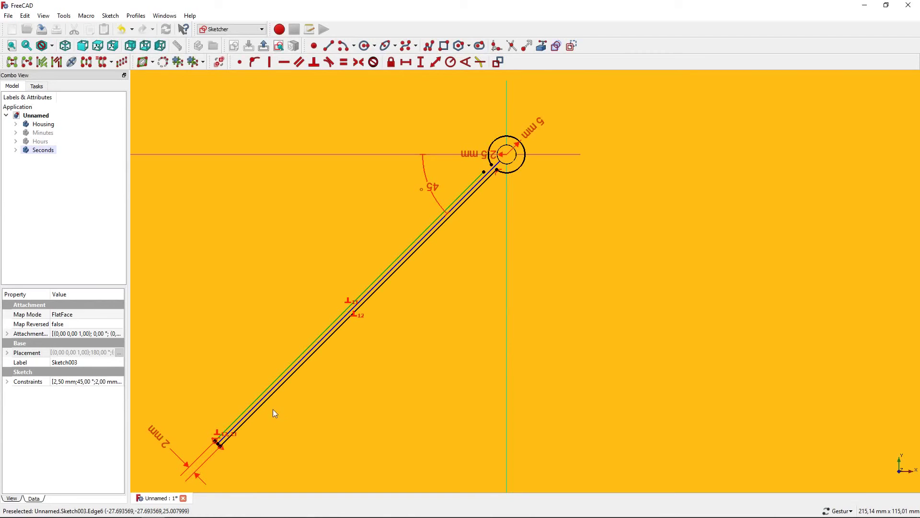
{"action": "left_click", "coordinate": [208, 448]}
{"action": "scroll", "coordinate": [209, 447], "scroll_direction": "up", "scroll_amount": 5}
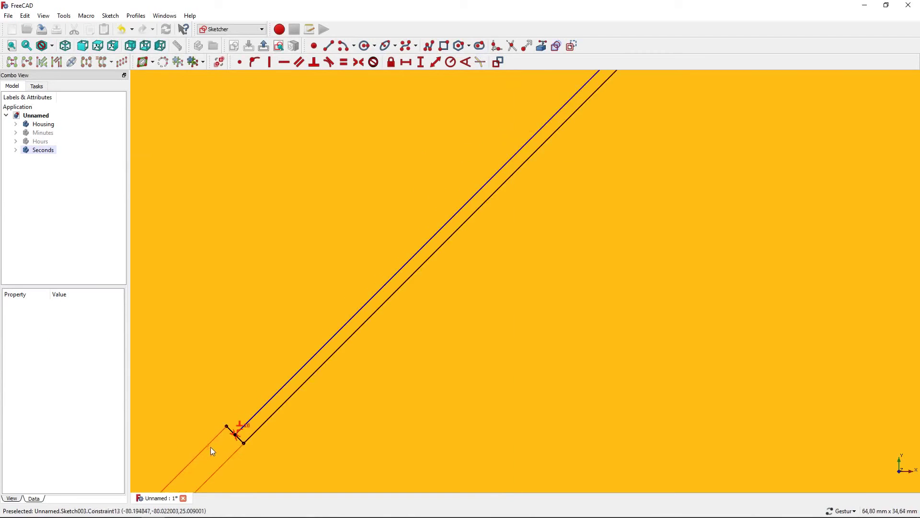
- Draw a line from the slot's lower end toward the hub arc, then delete the mis-drawn diagonal
{"action": "left_click", "coordinate": [226, 427]}
{"action": "scroll", "coordinate": [228, 425], "scroll_direction": "down", "scroll_amount": 5}
{"action": "scroll", "coordinate": [411, 234], "scroll_direction": "up", "scroll_amount": 2}
{"action": "scroll", "coordinate": [439, 228], "scroll_direction": "up", "scroll_amount": 3}
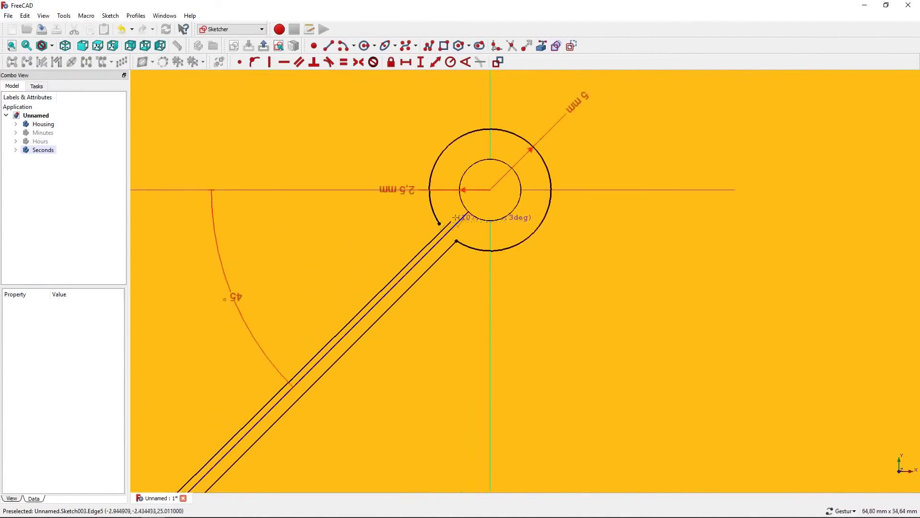
{"action": "left_click", "coordinate": [438, 224]}
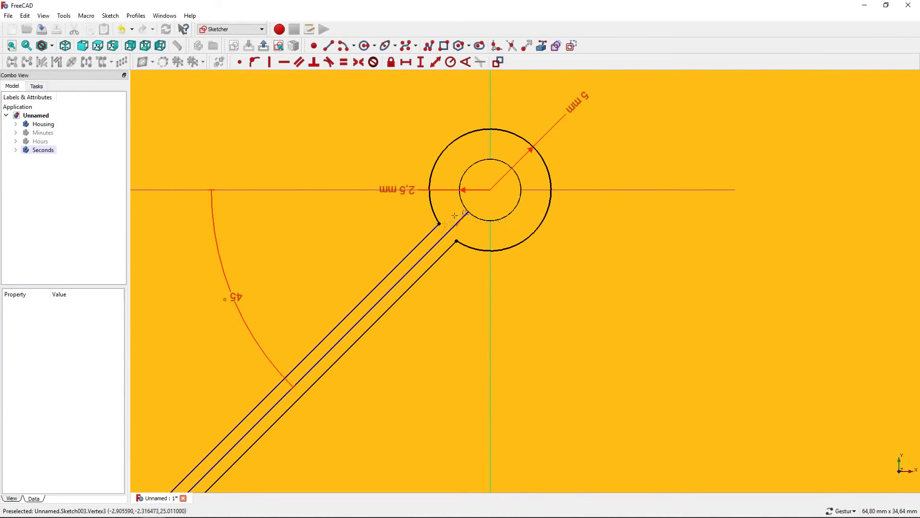
{"action": "right_click", "coordinate": [446, 217]}
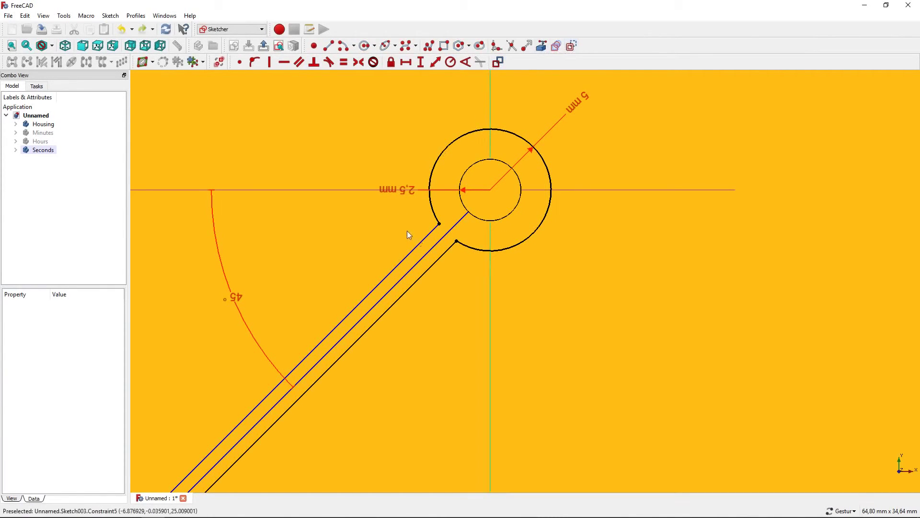
{"action": "key", "text": "Delete"}
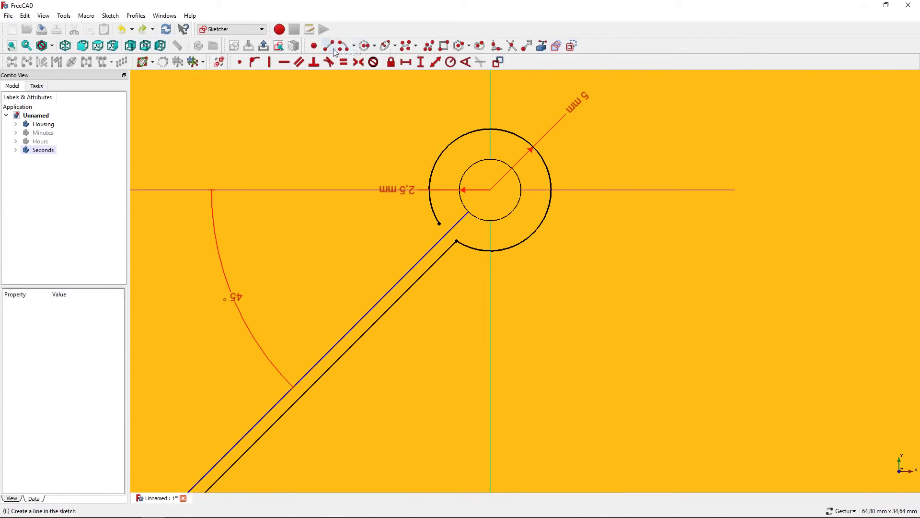
- Draw a line from the hub arc's open endpoint to the slot's lower end
{"action": "left_click", "coordinate": [330, 47]}
{"action": "left_click", "coordinate": [440, 224]}
{"action": "scroll", "coordinate": [439, 224], "scroll_direction": "down", "scroll_amount": 5}
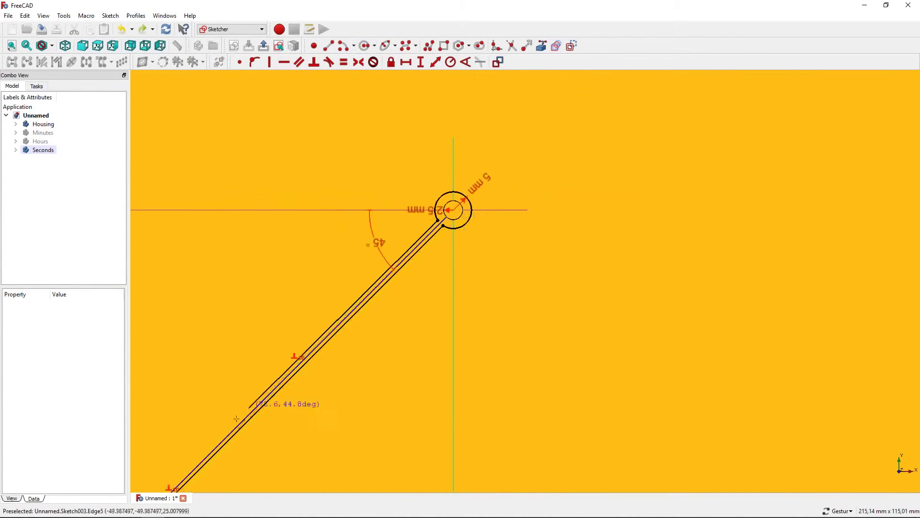
{"action": "scroll", "coordinate": [236, 419], "scroll_direction": "up", "scroll_amount": 3}
{"action": "scroll", "coordinate": [304, 312], "scroll_direction": "up", "scroll_amount": 3}
{"action": "scroll", "coordinate": [318, 277], "scroll_direction": "up", "scroll_amount": 2}
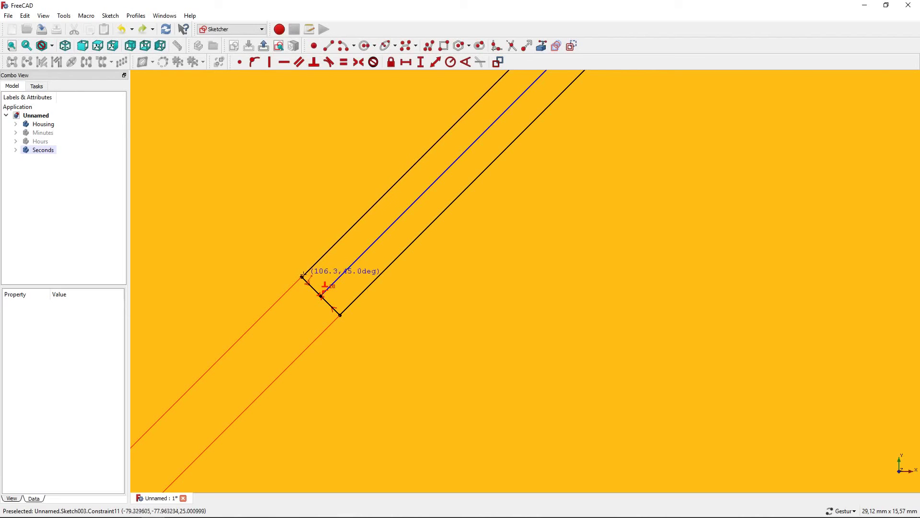
{"action": "left_click", "coordinate": [302, 276]}
{"action": "scroll", "coordinate": [302, 276], "scroll_direction": "down", "scroll_amount": 2}
{"action": "scroll", "coordinate": [364, 201], "scroll_direction": "down", "scroll_amount": 4}
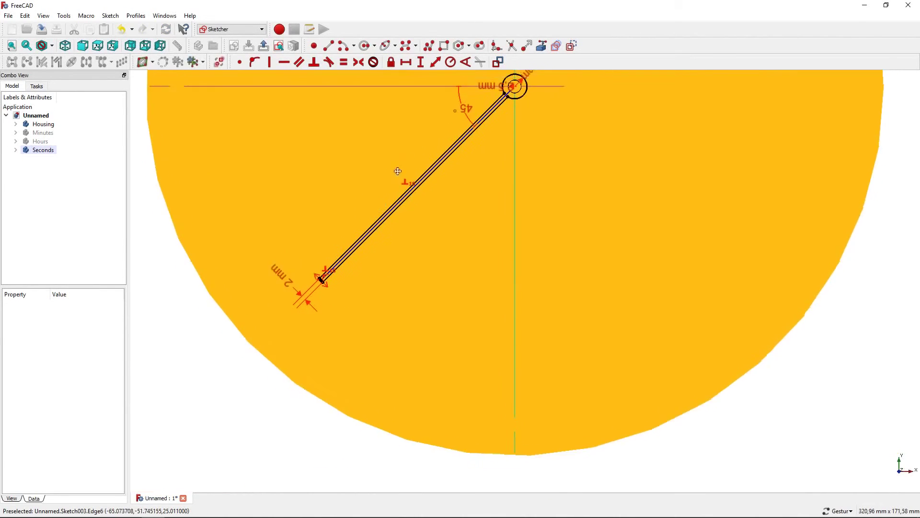
{"action": "scroll", "coordinate": [448, 140], "scroll_direction": "up", "scroll_amount": 1}
{"action": "scroll", "coordinate": [467, 162], "scroll_direction": "up", "scroll_amount": 4}
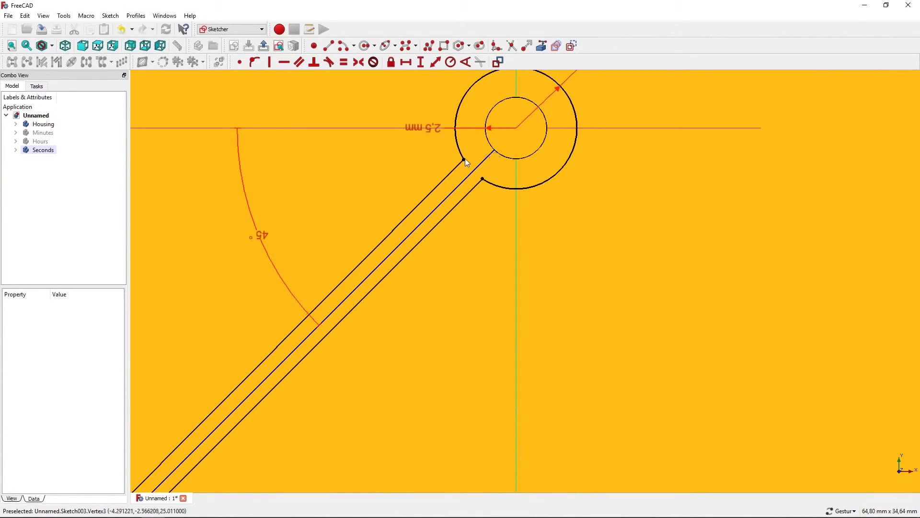
{"action": "right_click", "coordinate": [467, 162]}
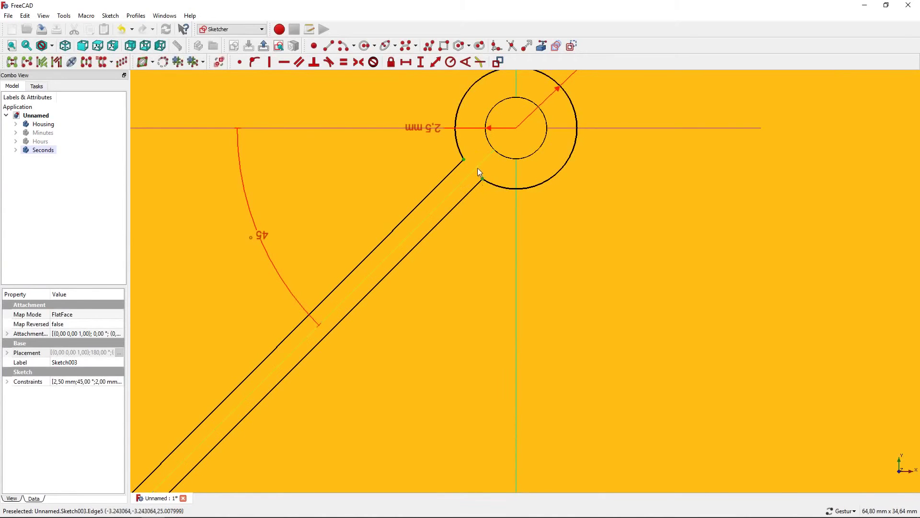
- Apply a constraint to the slot centre line
{"action": "left_click", "coordinate": [477, 171]}
{"action": "left_click", "coordinate": [358, 63]}
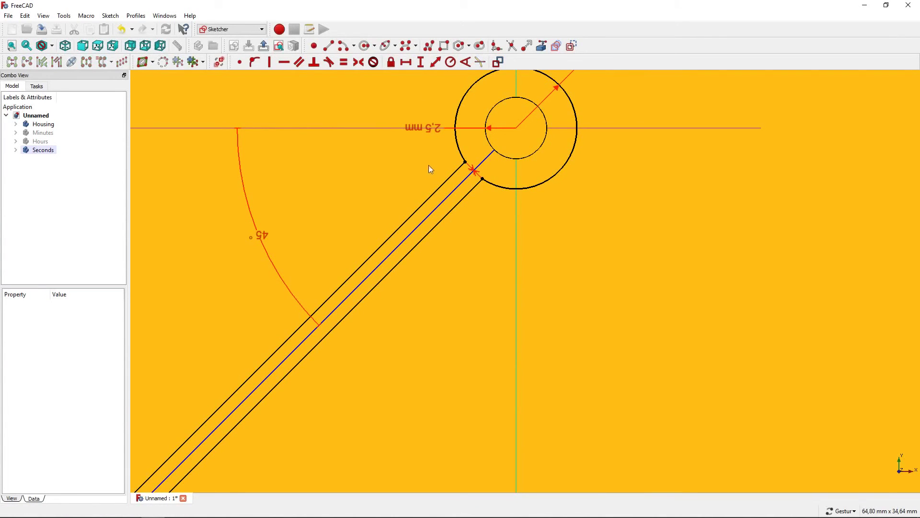
{"action": "scroll", "coordinate": [427, 167], "scroll_direction": "down", "scroll_amount": 2}
{"action": "scroll", "coordinate": [315, 333], "scroll_direction": "down", "scroll_amount": 3}
{"action": "scroll", "coordinate": [355, 295], "scroll_direction": "up", "scroll_amount": 1}
{"action": "scroll", "coordinate": [355, 295], "scroll_direction": "up", "scroll_amount": 1}
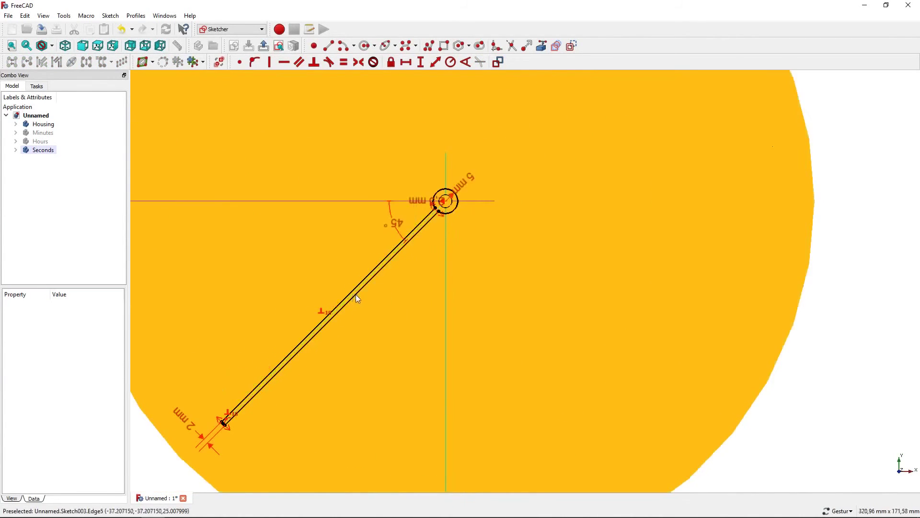
- Give the slot line a 120 mm length and close the sketch
{"action": "left_click", "coordinate": [356, 296]}
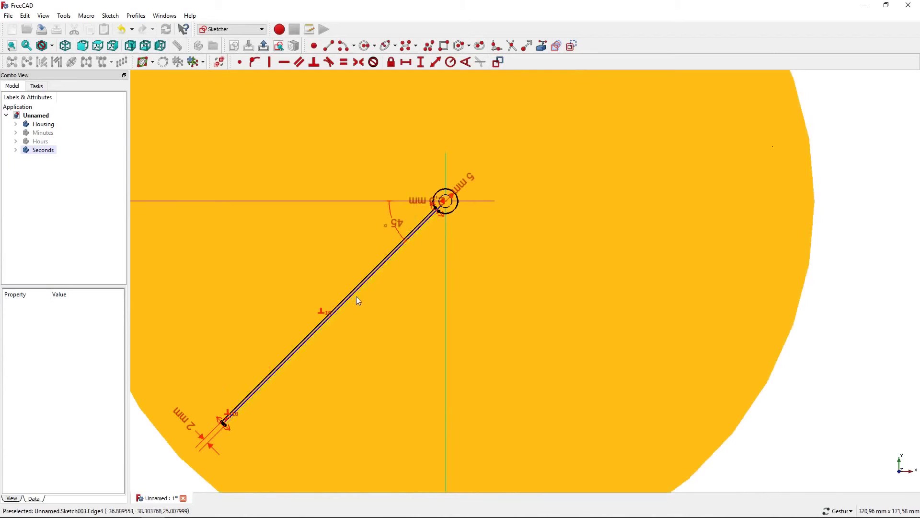
{"action": "left_click", "coordinate": [435, 62]}
{"action": "type", "text": "120"}
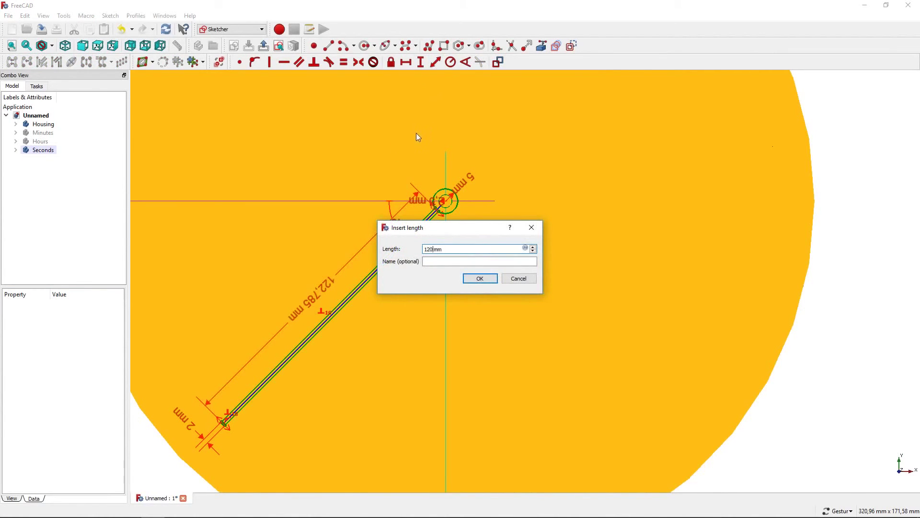
{"action": "key", "text": "Return"}
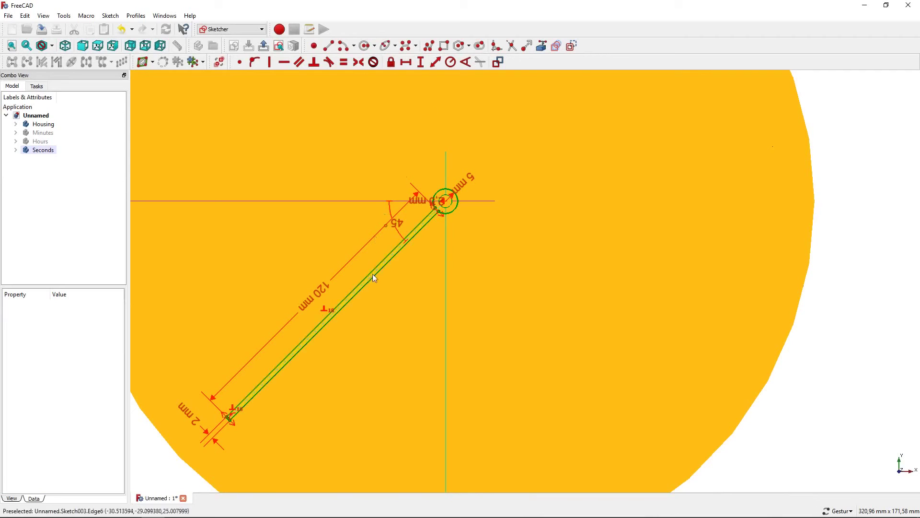
{"action": "scroll", "coordinate": [370, 274], "scroll_direction": "down", "scroll_amount": 2}
{"action": "scroll", "coordinate": [370, 275], "scroll_direction": "down", "scroll_amount": 2}
{"action": "left_click", "coordinate": [433, 248]}
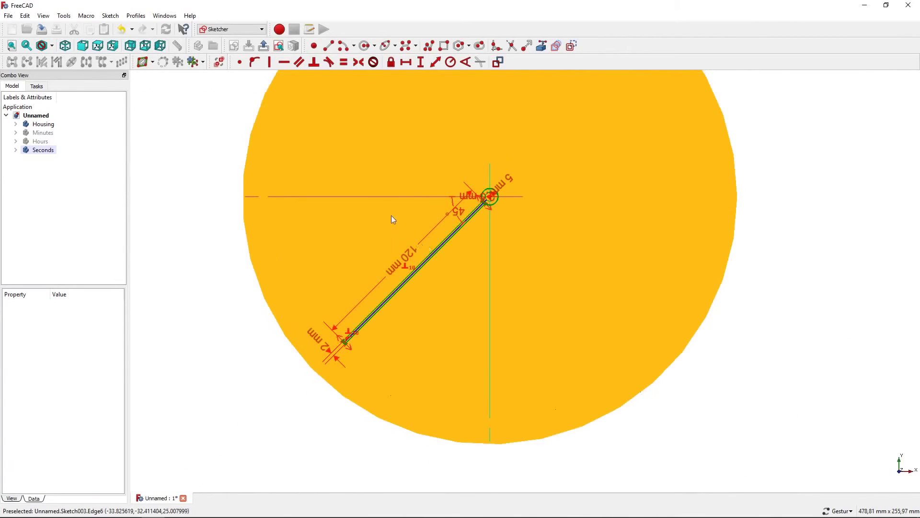
{"action": "left_click", "coordinate": [264, 47]}
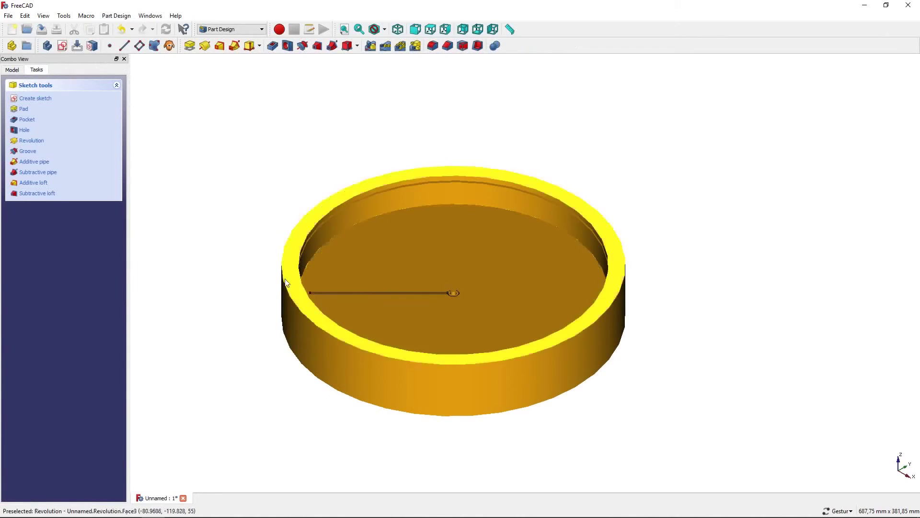
- Pad the seconds-hand sketch to a 0,5 mm thickness
{"action": "left_click", "coordinate": [25, 111]}
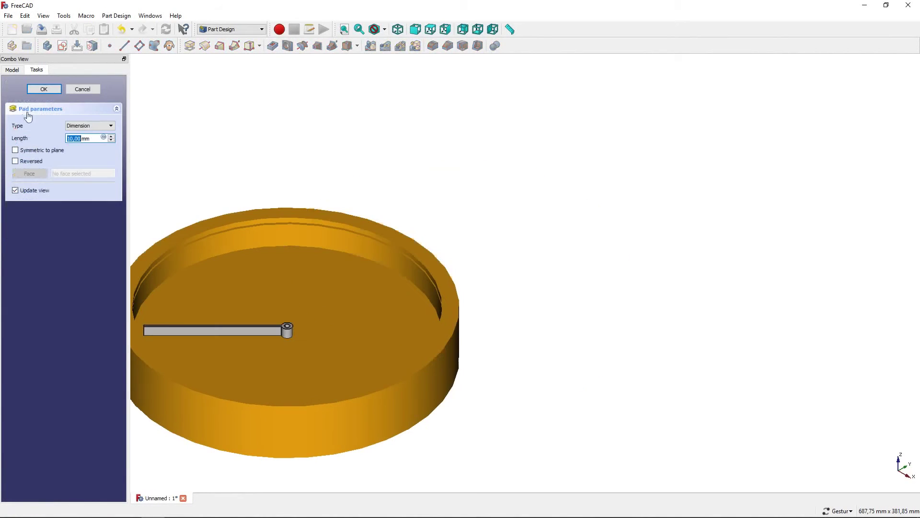
{"action": "left_click_drag", "start_coordinate": [82, 138], "coordinate": [45, 134]}
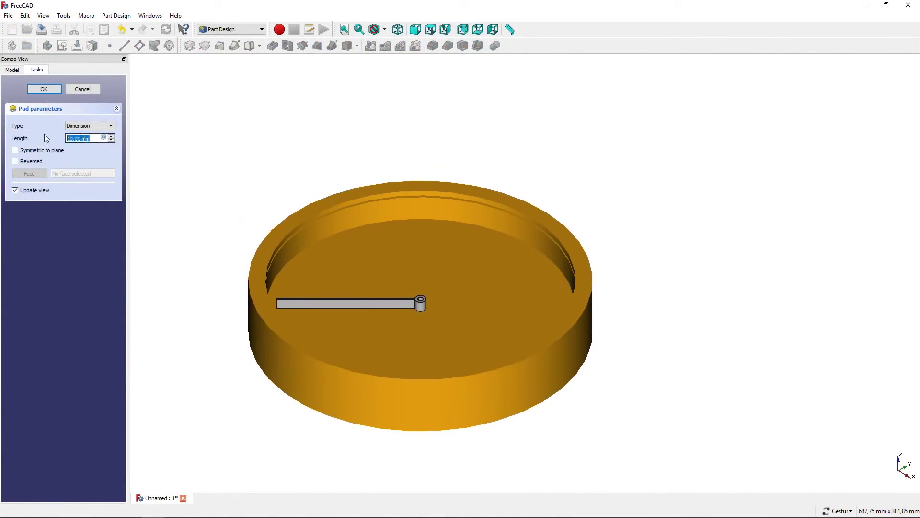
{"action": "type", "text": "0,5"}
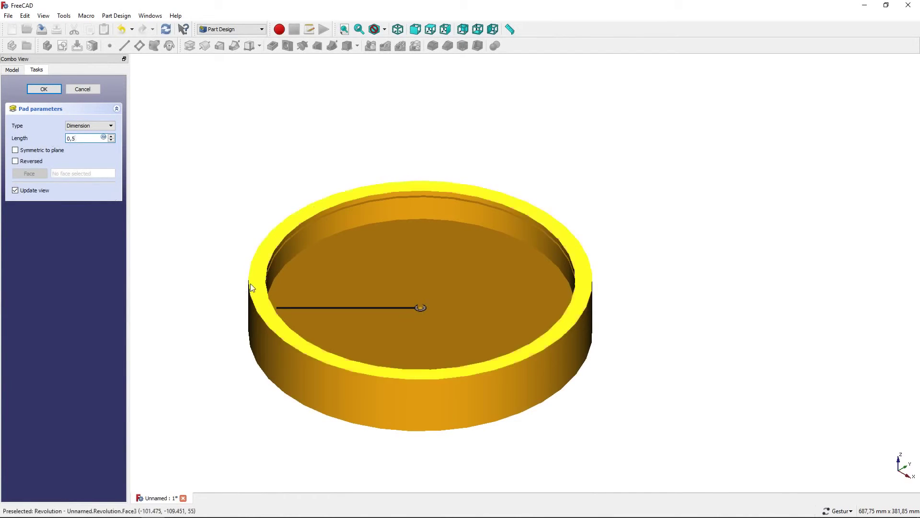
{"action": "scroll", "coordinate": [372, 326], "scroll_direction": "up", "scroll_amount": 3}
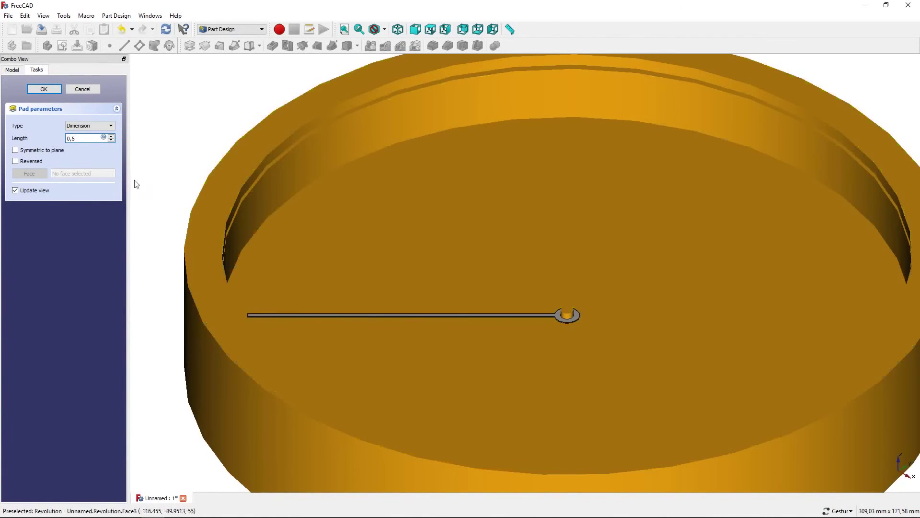
{"action": "left_click", "coordinate": [48, 90]}
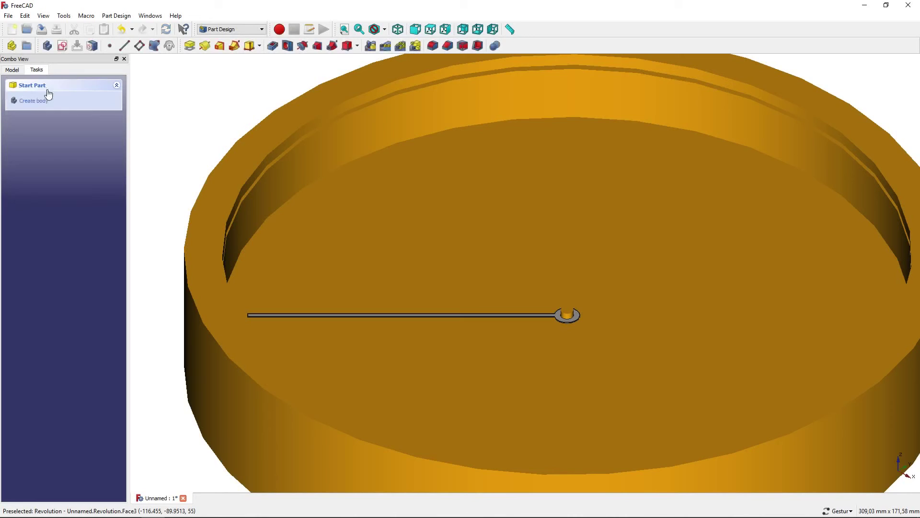
- Raise the Seconds body 2 mm in Z through its Placement and select the Hours body
{"action": "left_click", "coordinate": [15, 70]}
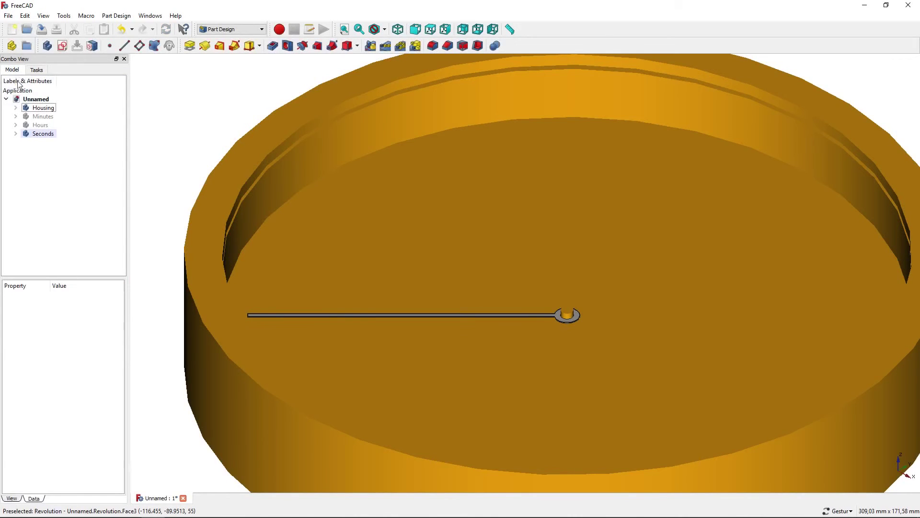
{"action": "left_click", "coordinate": [40, 125]}
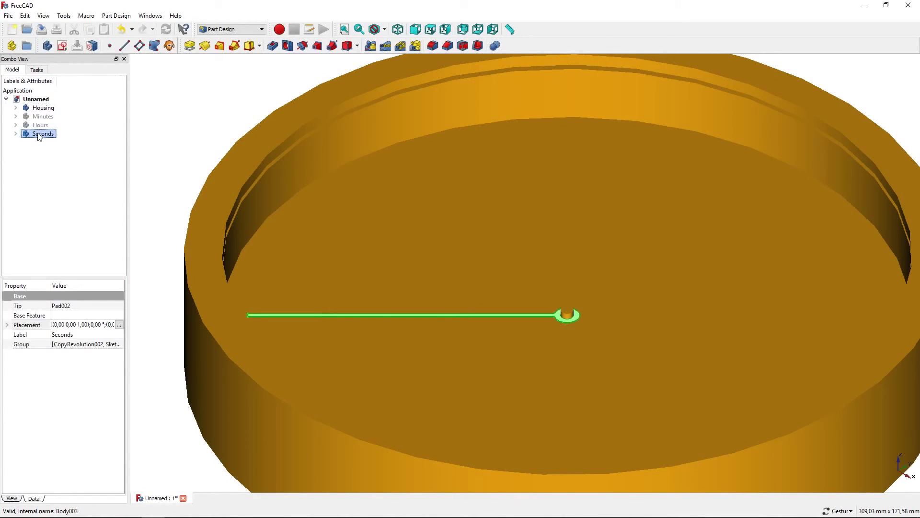
{"action": "left_click", "coordinate": [116, 324]}
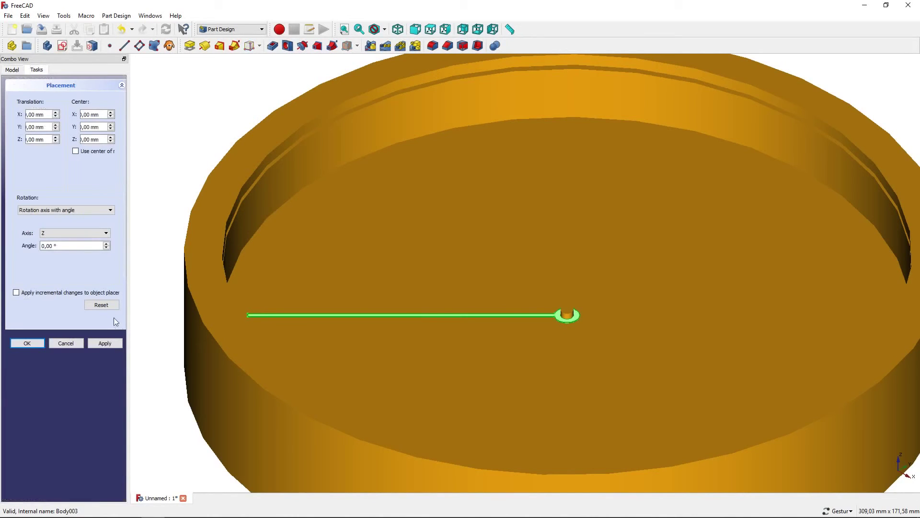
{"action": "left_click", "coordinate": [56, 139]}
{"action": "left_click", "coordinate": [56, 137]}
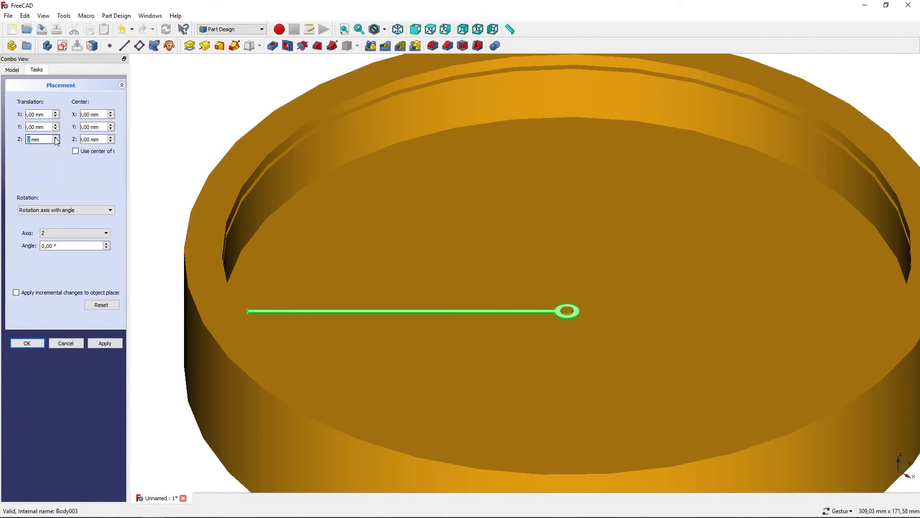
{"action": "left_click", "coordinate": [27, 342]}
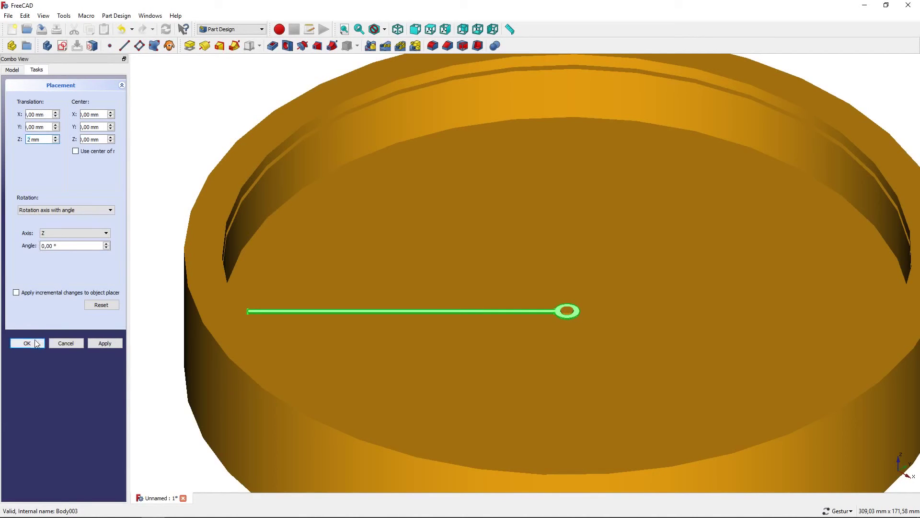
{"action": "left_click", "coordinate": [41, 125]}
- Show the hours and minutes hands on the clock
{"action": "key", "text": "space"}
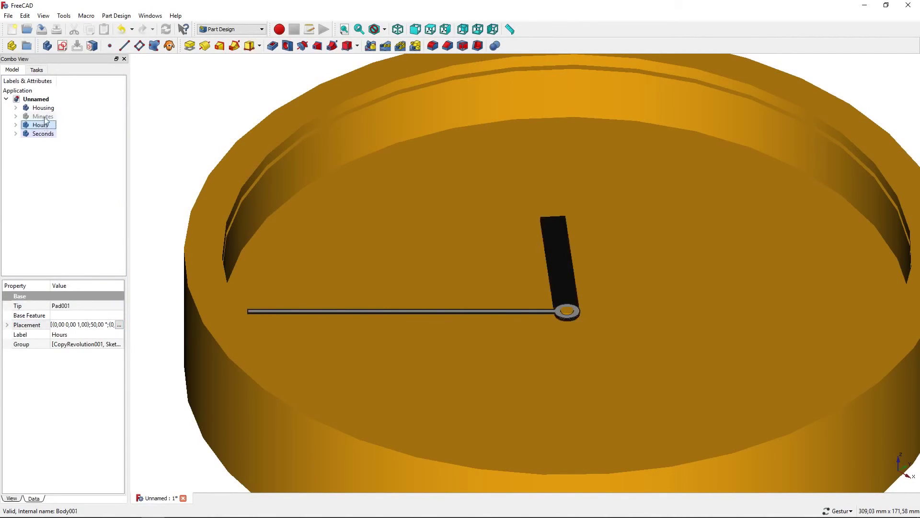
{"action": "left_click", "coordinate": [43, 116]}
{"action": "key", "text": "space"}
{"action": "left_click", "coordinate": [50, 160]}
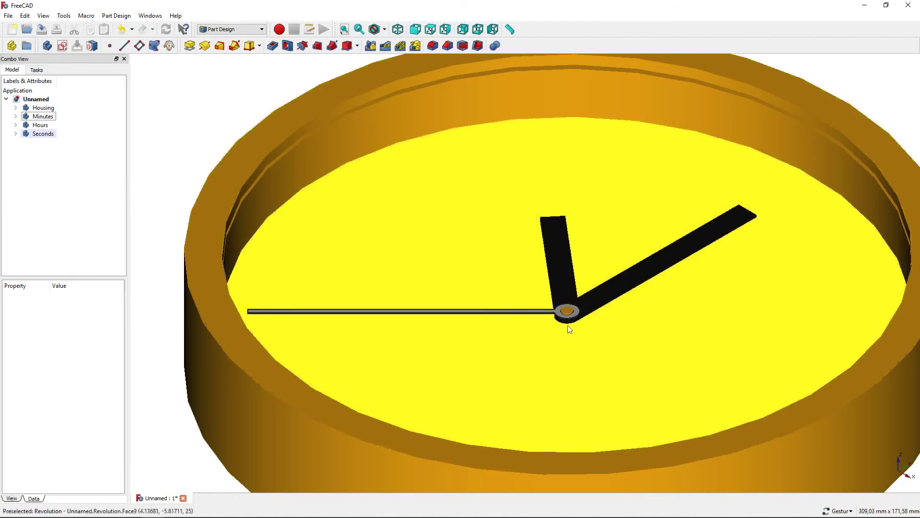
{"action": "scroll", "coordinate": [566, 315], "scroll_direction": "up", "scroll_amount": 5}
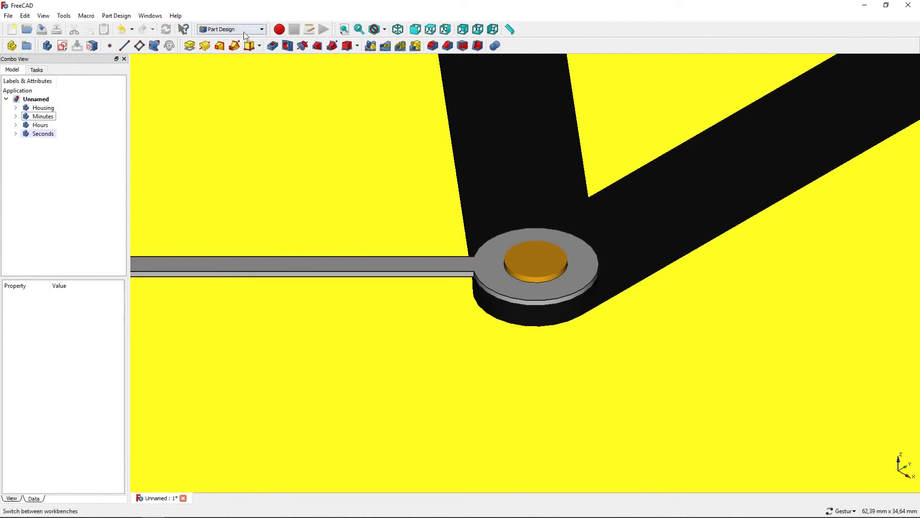
- Switch to the Complete workbench and recentre the clock in the view
{"action": "left_click", "coordinate": [244, 29]}
{"action": "left_click", "coordinate": [244, 46]}
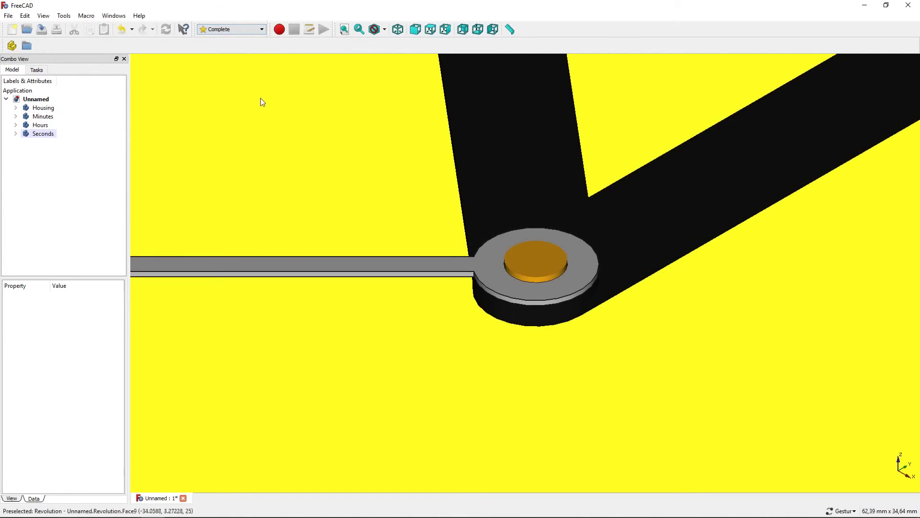
{"action": "scroll", "coordinate": [260, 101], "scroll_direction": "down", "scroll_amount": 5}
{"action": "scroll", "coordinate": [381, 254], "scroll_direction": "down", "scroll_amount": 3}
{"action": "right_click_drag", "start_coordinate": [382, 254], "coordinate": [402, 267]}
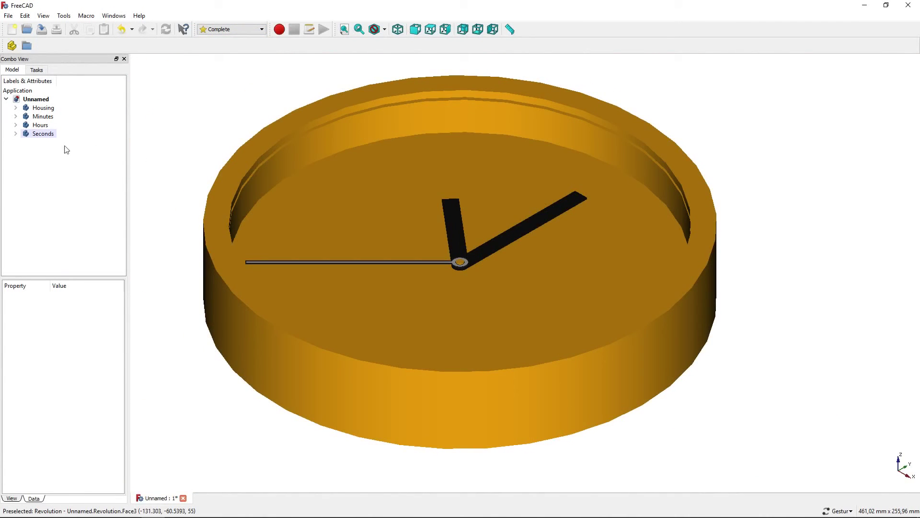
- Give the Seconds body Shaded display mode and the Plastic material
{"action": "left_click", "coordinate": [44, 133]}
{"action": "right_click", "coordinate": [45, 135]}
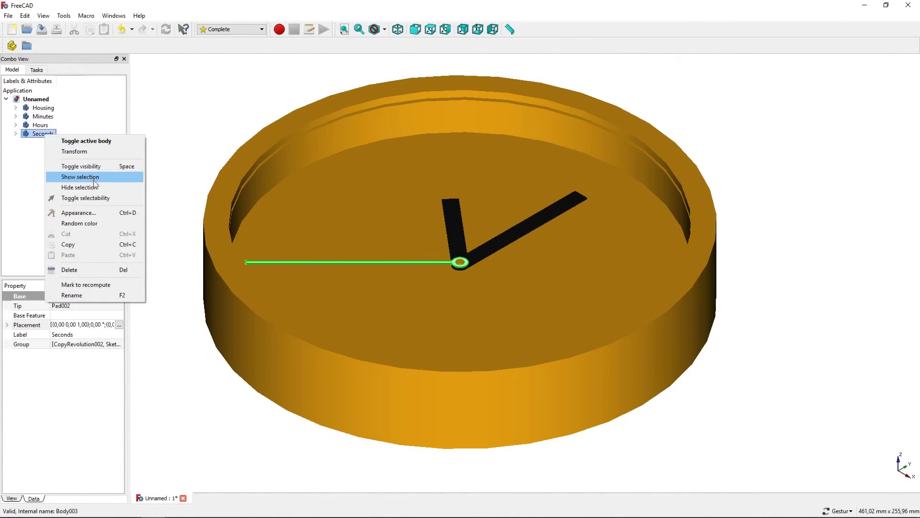
{"action": "left_click", "coordinate": [101, 211]}
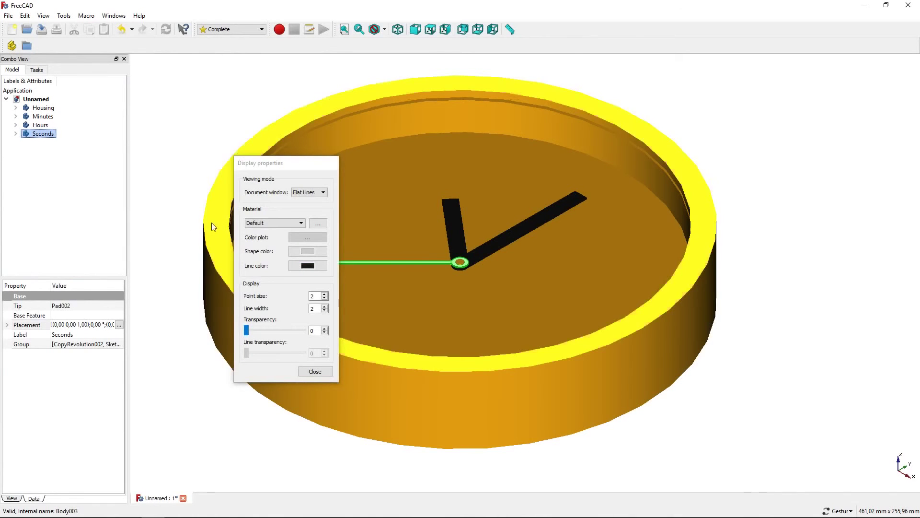
{"action": "left_click", "coordinate": [308, 192]}
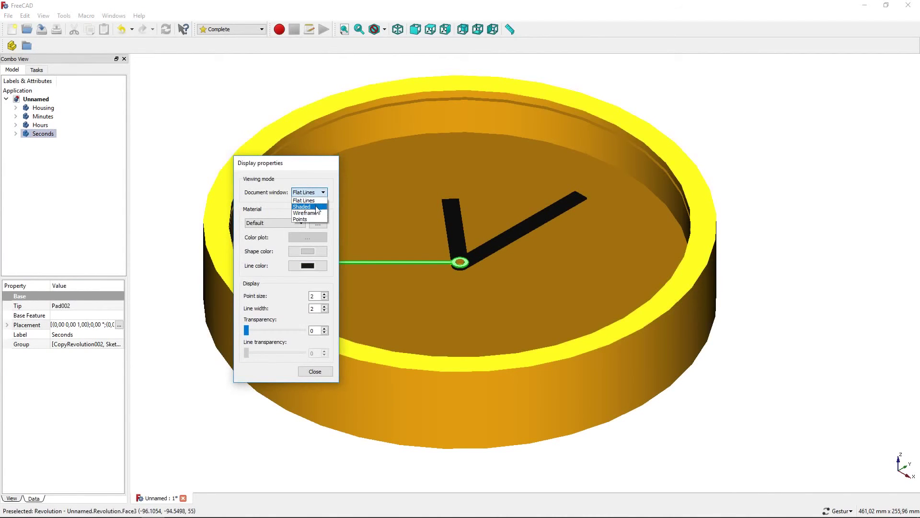
{"action": "left_click", "coordinate": [316, 207]}
{"action": "left_click", "coordinate": [287, 223]}
{"action": "scroll", "coordinate": [302, 251], "scroll_direction": "down", "scroll_amount": 2}
{"action": "scroll", "coordinate": [297, 259], "scroll_direction": "down", "scroll_amount": 1}
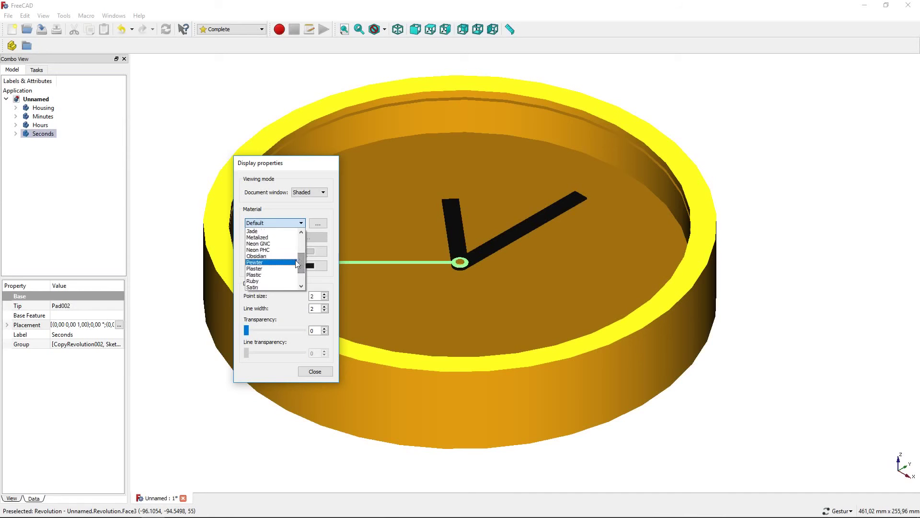
{"action": "left_click", "coordinate": [268, 269]}
- Set the seconds hand's shape colour to red
{"action": "left_click", "coordinate": [316, 266]}
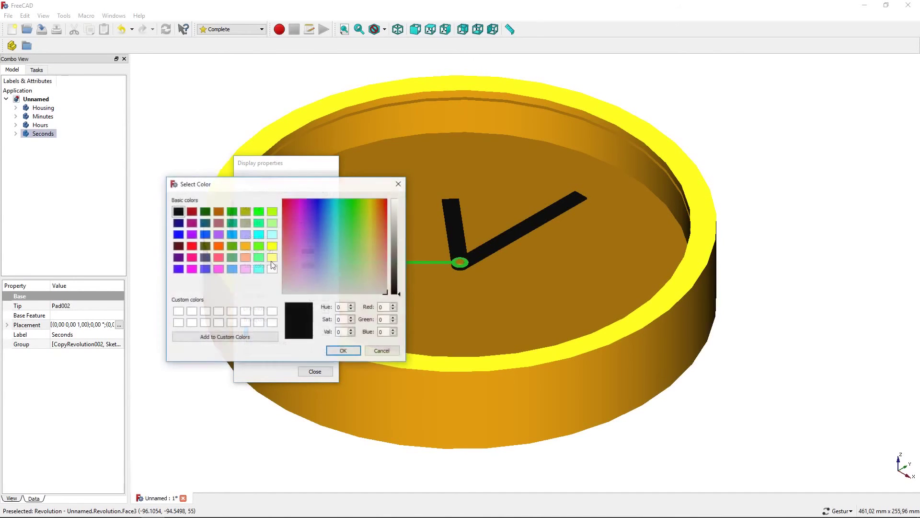
{"action": "left_click", "coordinate": [191, 246]}
{"action": "left_click", "coordinate": [343, 351]}
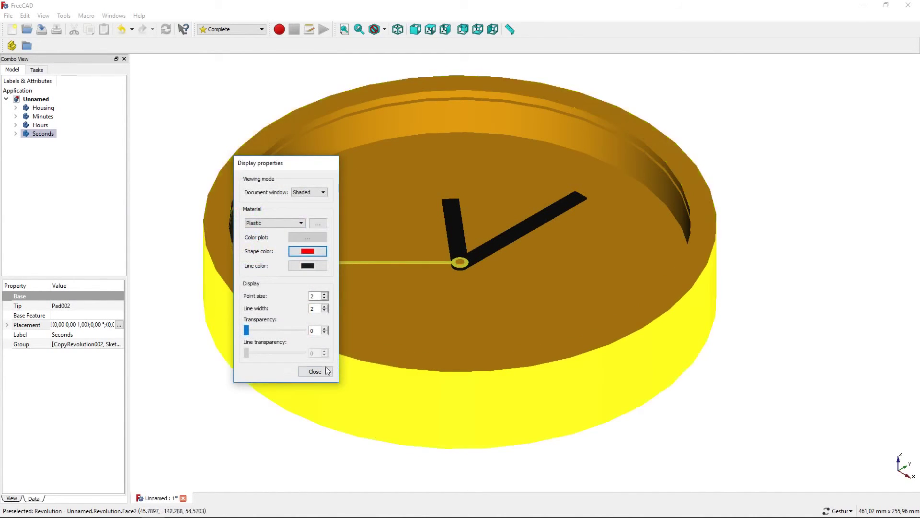
{"action": "left_click", "coordinate": [326, 372]}
{"action": "scroll", "coordinate": [339, 373], "scroll_direction": "down", "scroll_amount": 3}
{"action": "left_click", "coordinate": [273, 213]}
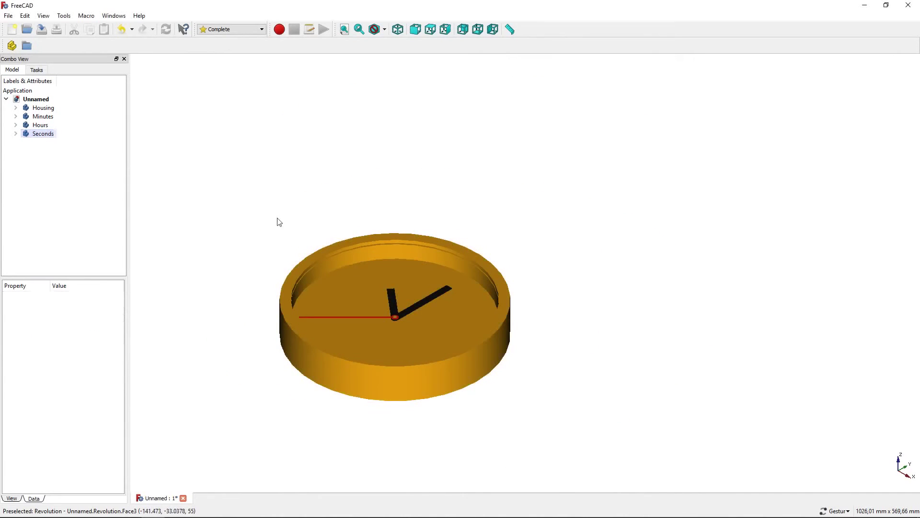
{"action": "scroll", "coordinate": [284, 226], "scroll_direction": "up", "scroll_amount": 2}
{"action": "right_click_drag", "start_coordinate": [286, 228], "coordinate": [254, 165]}
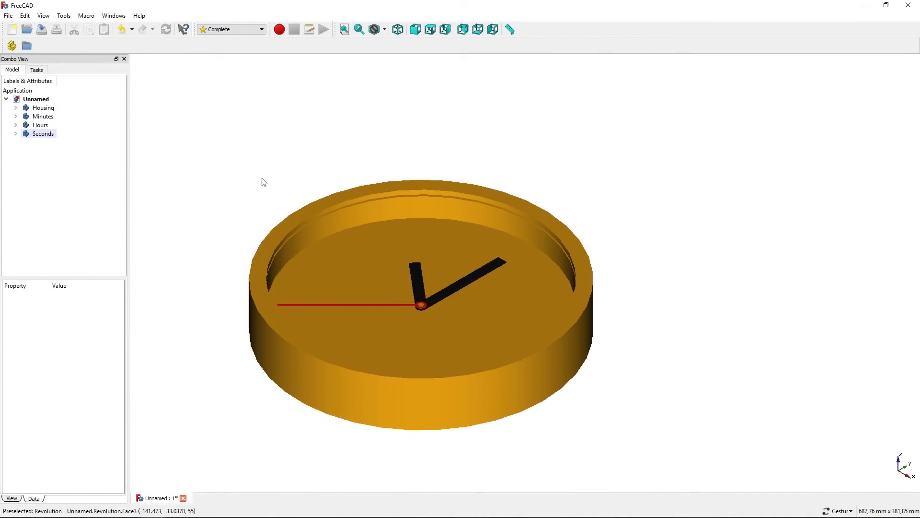
- In Part Design, add a new body and open an independent-copy sketch on the dial face
{"action": "left_click", "coordinate": [252, 30]}
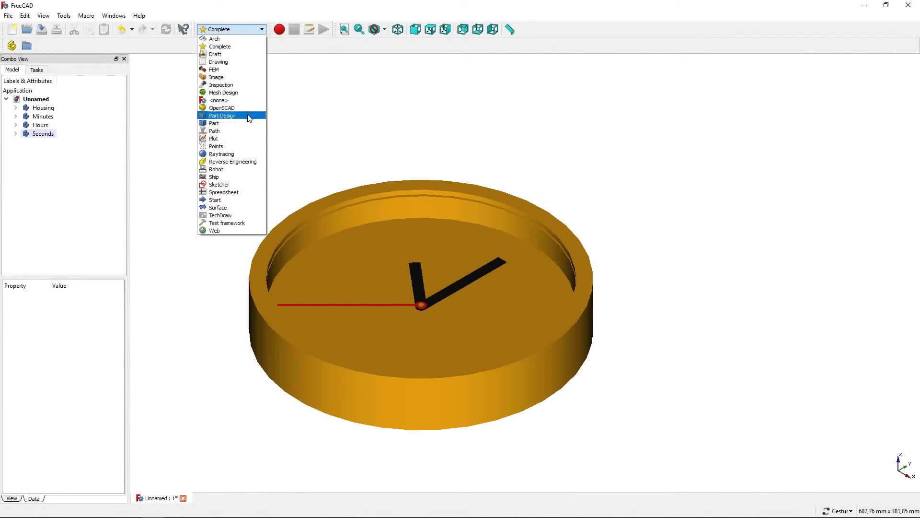
{"action": "left_click", "coordinate": [249, 116]}
{"action": "scroll", "coordinate": [249, 119], "scroll_direction": "down", "scroll_amount": 2}
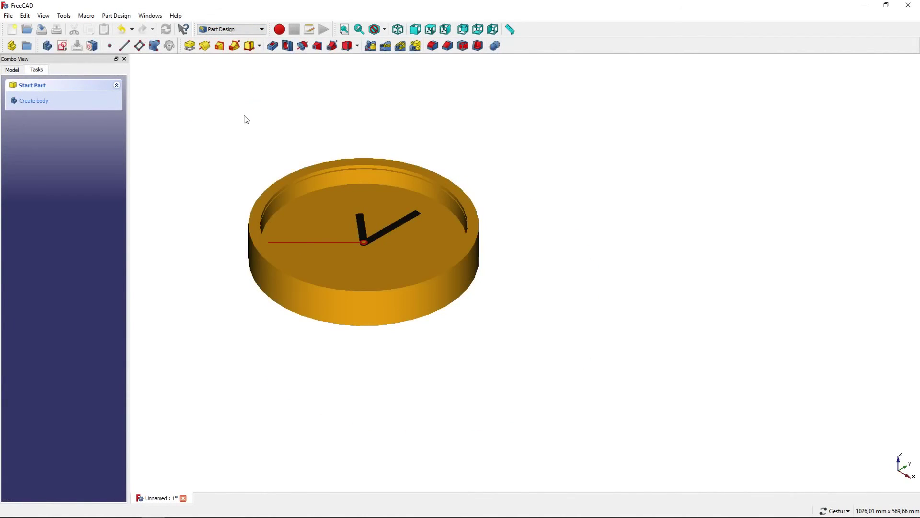
{"action": "left_click", "coordinate": [43, 106]}
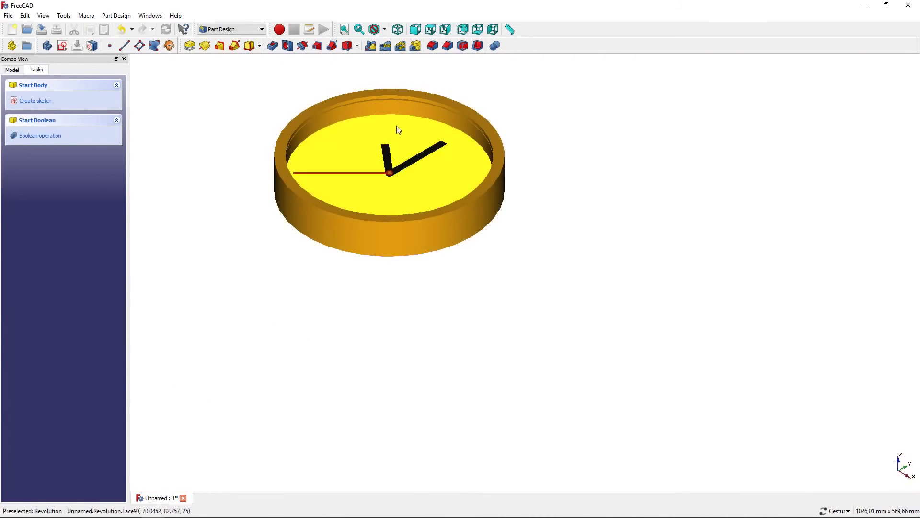
{"action": "left_click", "coordinate": [397, 125]}
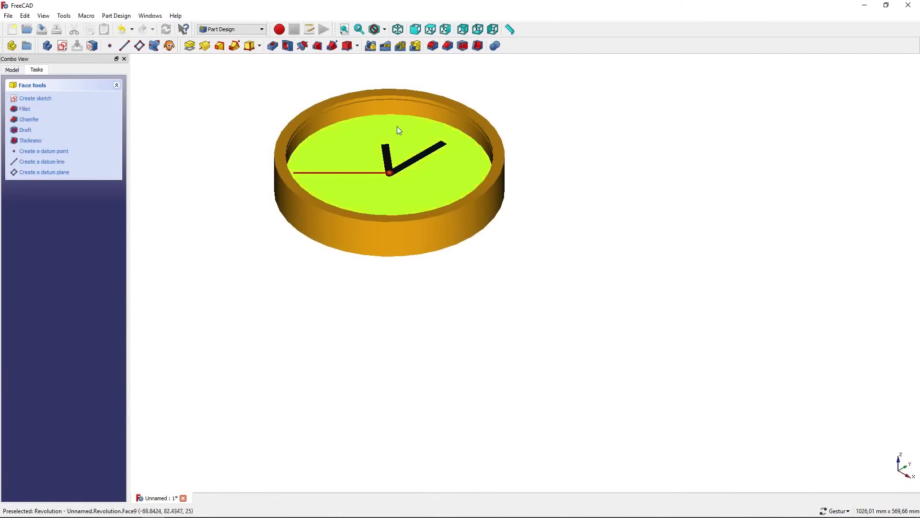
{"action": "left_click", "coordinate": [50, 98]}
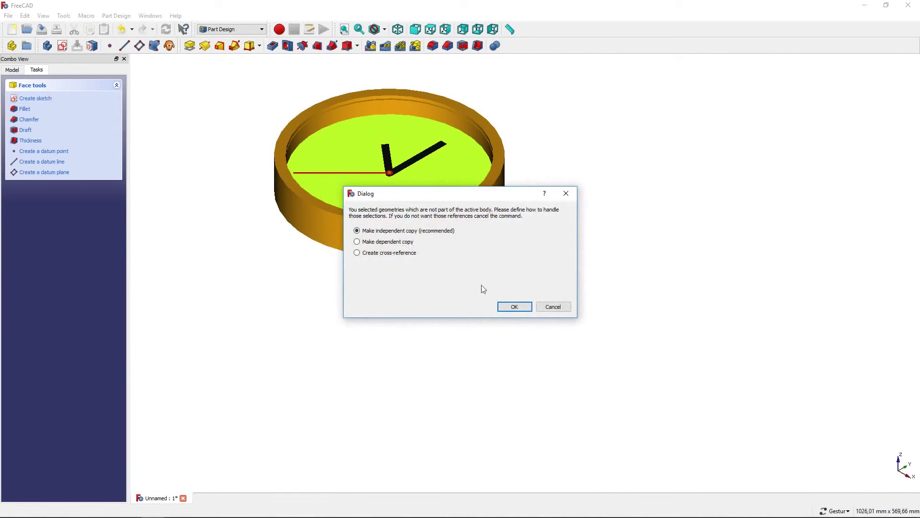
{"action": "left_click", "coordinate": [514, 306]}
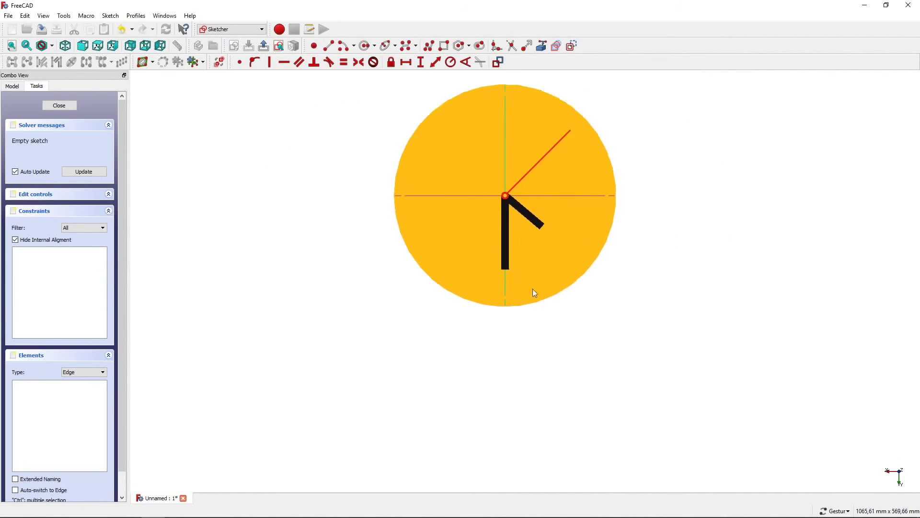
{"action": "scroll", "coordinate": [543, 288], "scroll_direction": "up", "scroll_amount": 2}
{"action": "scroll", "coordinate": [545, 288], "scroll_direction": "up", "scroll_amount": 3}
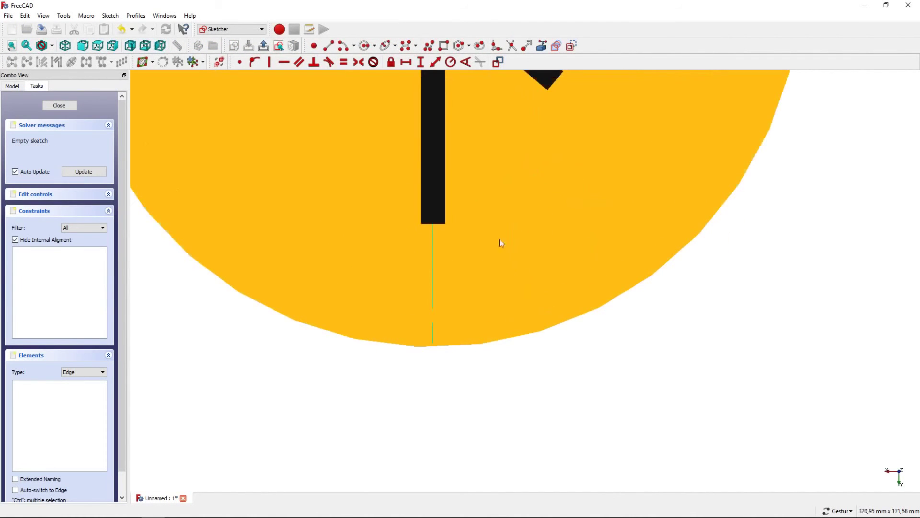
- Draw a rectangle below the hour hand, 20 mm tall and 5 mm wide
{"action": "left_click", "coordinate": [443, 46]}
{"action": "scroll", "coordinate": [421, 271], "scroll_direction": "up", "scroll_amount": 2}
{"action": "left_click", "coordinate": [417, 228]}
{"action": "left_click", "coordinate": [463, 318]}
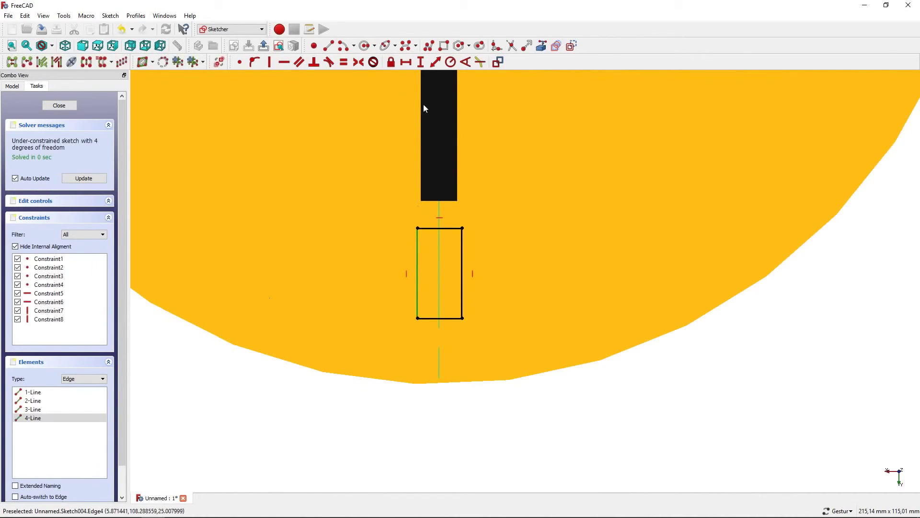
{"action": "type", "text": "i"}
{"action": "type", "text": "20"}
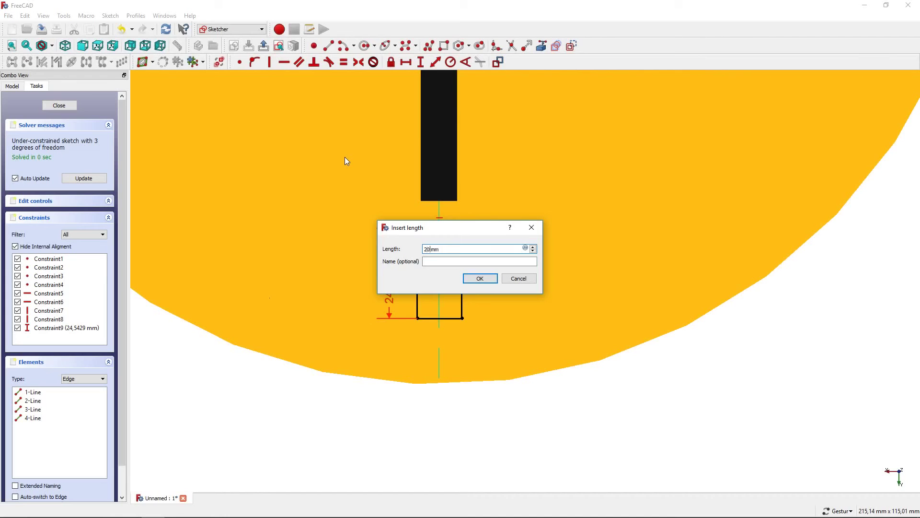
{"action": "key", "text": "Return"}
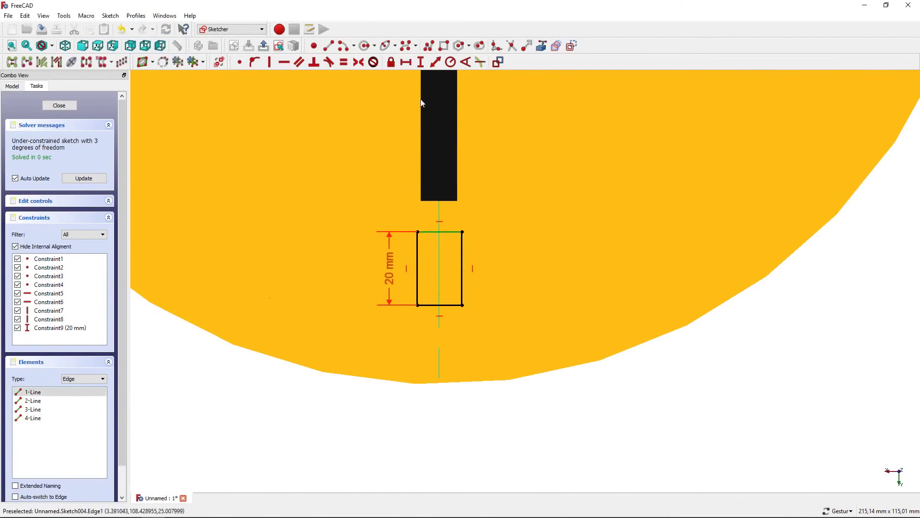
{"action": "left_click", "coordinate": [406, 62]}
{"action": "type", "text": "5"}
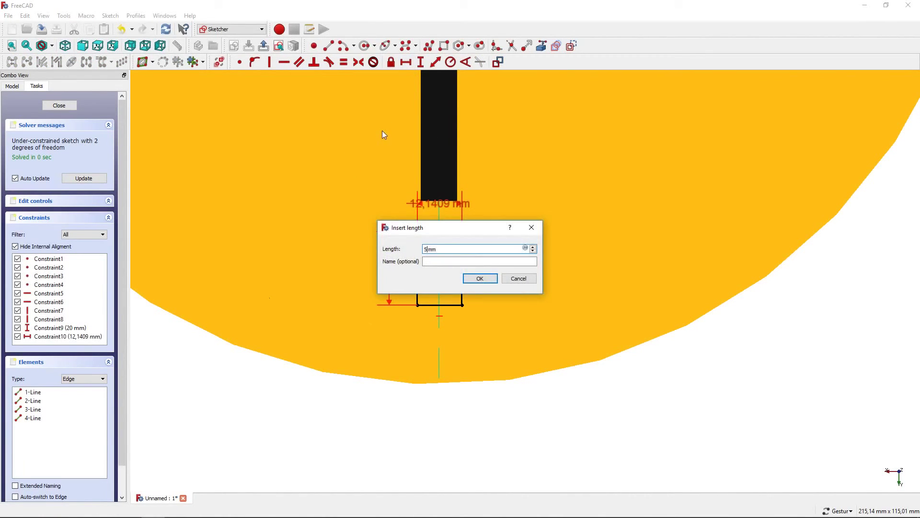
{"action": "key", "text": "Return"}
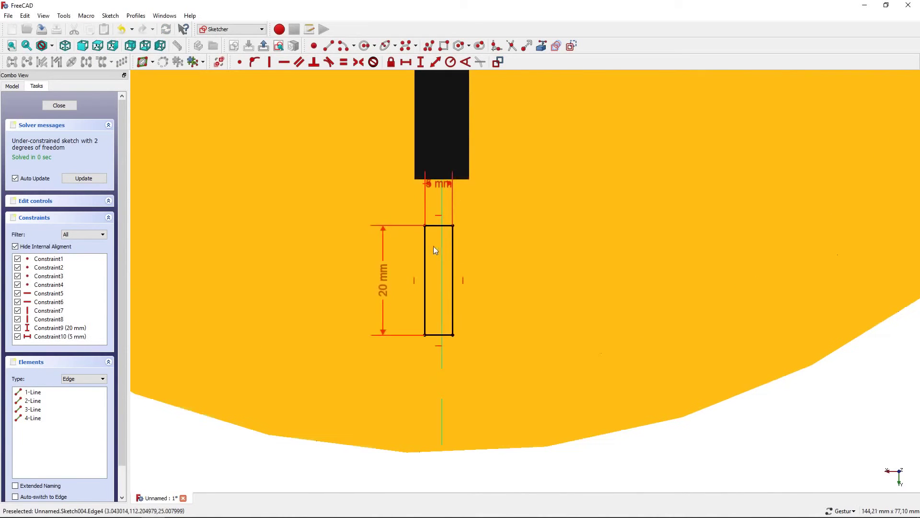
- Centre the rectangle on the vertical axis and place it 110 mm from the pivot
{"action": "left_click", "coordinate": [445, 233]}
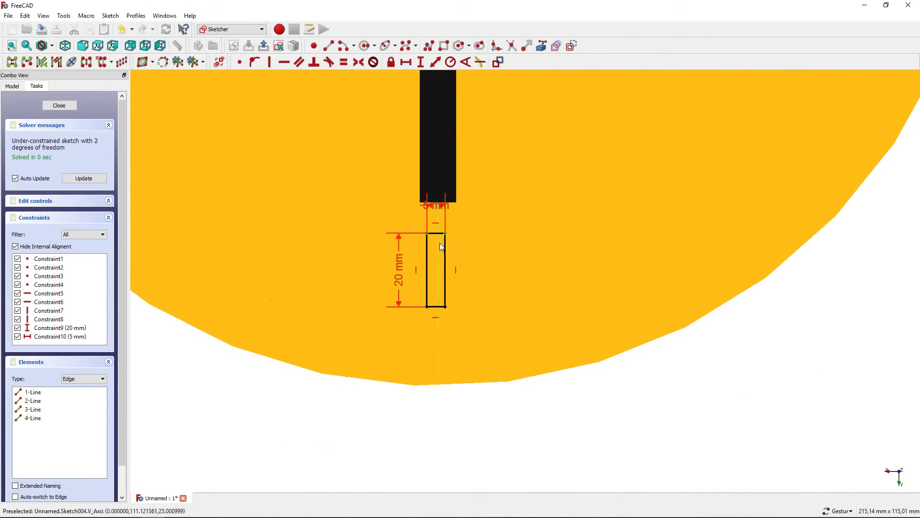
{"action": "left_click", "coordinate": [360, 64]}
{"action": "scroll", "coordinate": [407, 227], "scroll_direction": "down", "scroll_amount": 2}
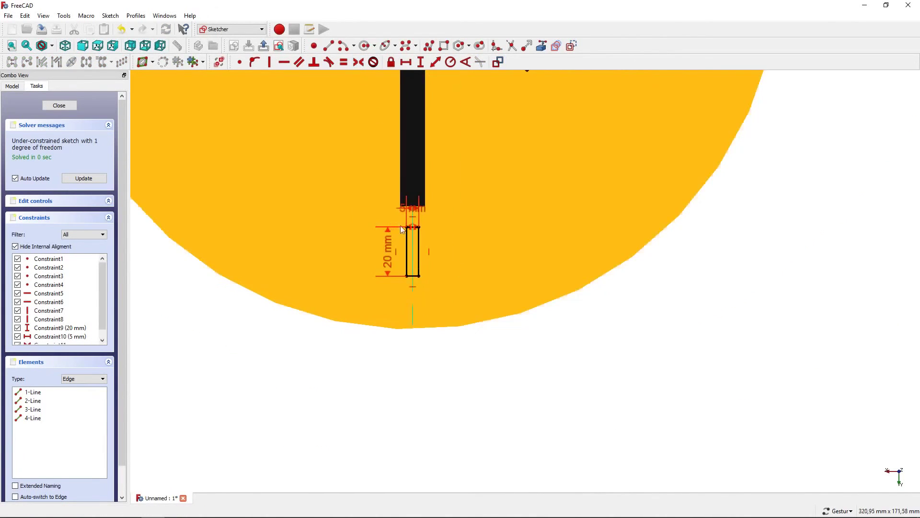
{"action": "scroll", "coordinate": [407, 227], "scroll_direction": "down", "scroll_amount": 3}
{"action": "scroll", "coordinate": [395, 180], "scroll_direction": "up", "scroll_amount": 3}
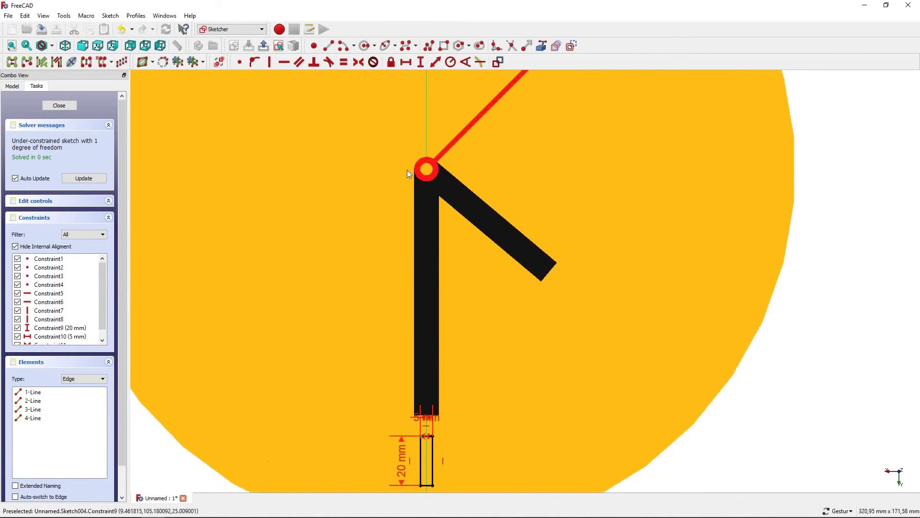
{"action": "left_click", "coordinate": [421, 63]}
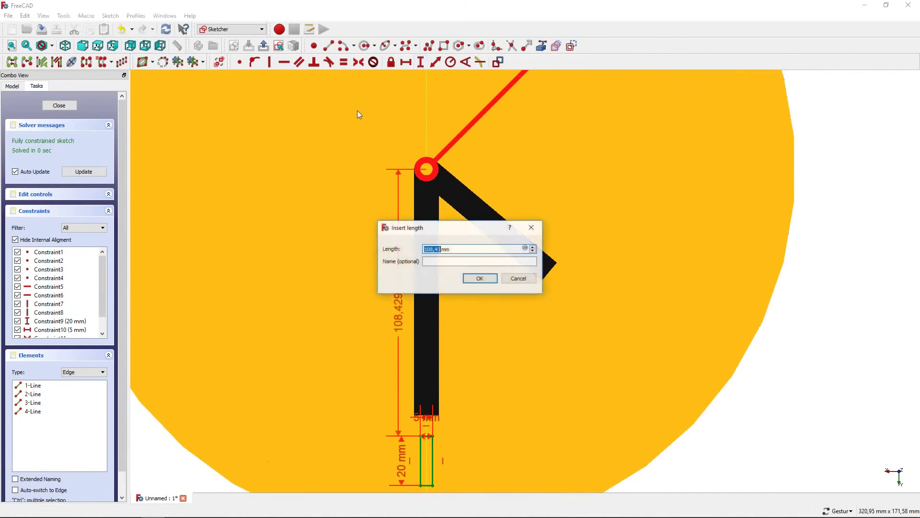
{"action": "type", "text": "0"}
{"action": "key", "text": "Return"}
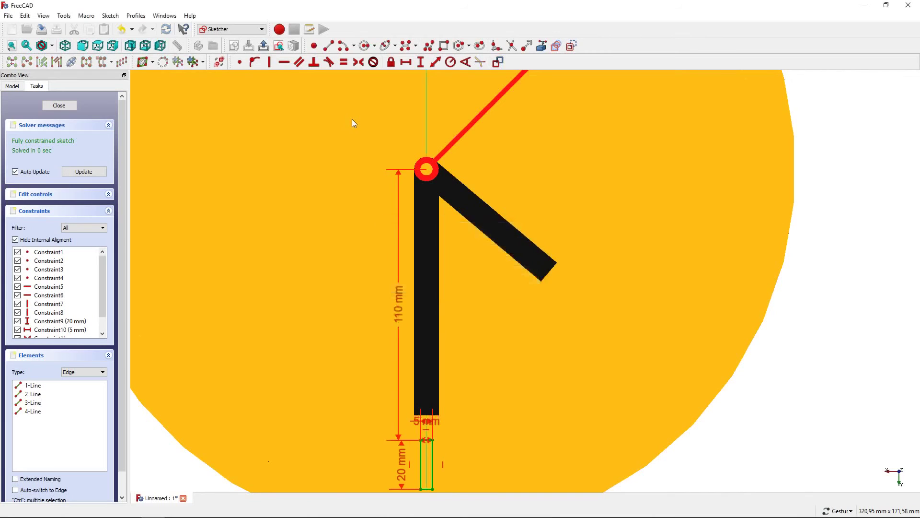
{"action": "scroll", "coordinate": [351, 122], "scroll_direction": "down", "scroll_amount": 2}
{"action": "right_click_drag", "start_coordinate": [310, 154], "coordinate": [327, 175]}
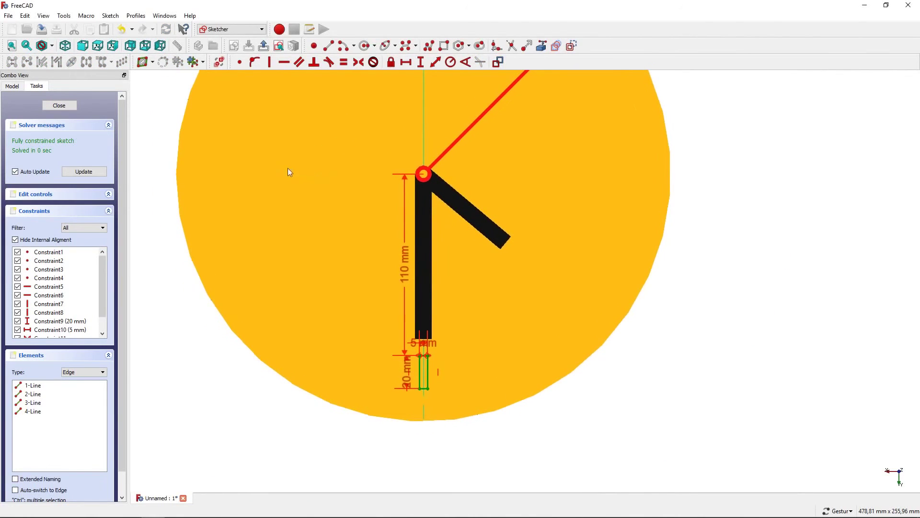
- Close the sketch and pad the rectangle to a 1 mm thick marker block
{"action": "left_click", "coordinate": [62, 104]}
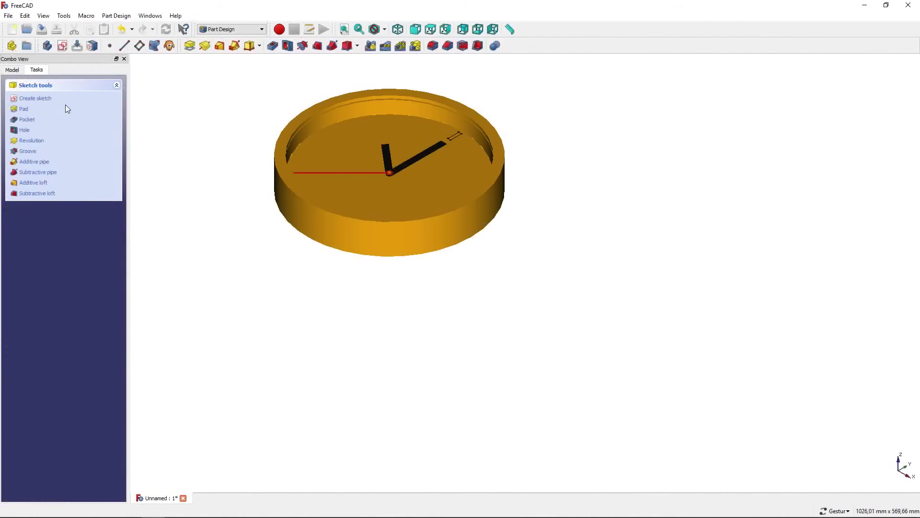
{"action": "left_click", "coordinate": [34, 110]}
{"action": "scroll", "coordinate": [459, 131], "scroll_direction": "up", "scroll_amount": 3}
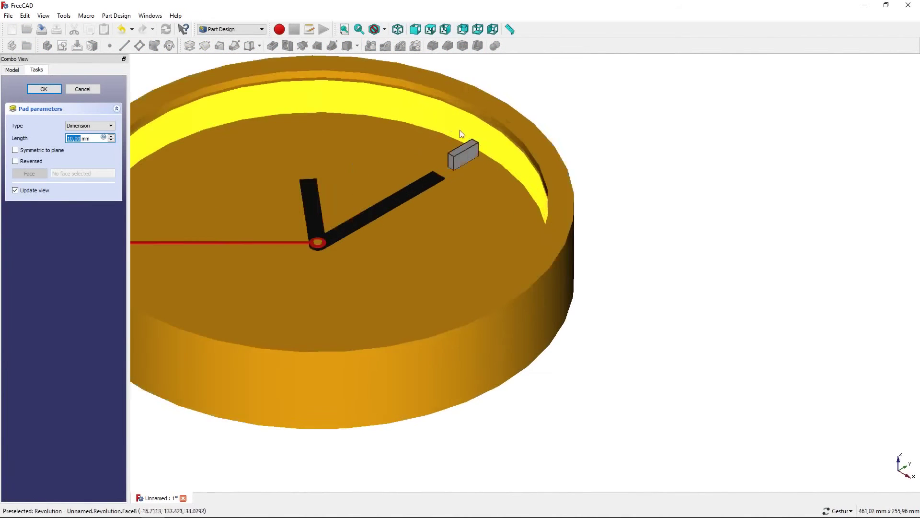
{"action": "scroll", "coordinate": [451, 154], "scroll_direction": "up", "scroll_amount": 4}
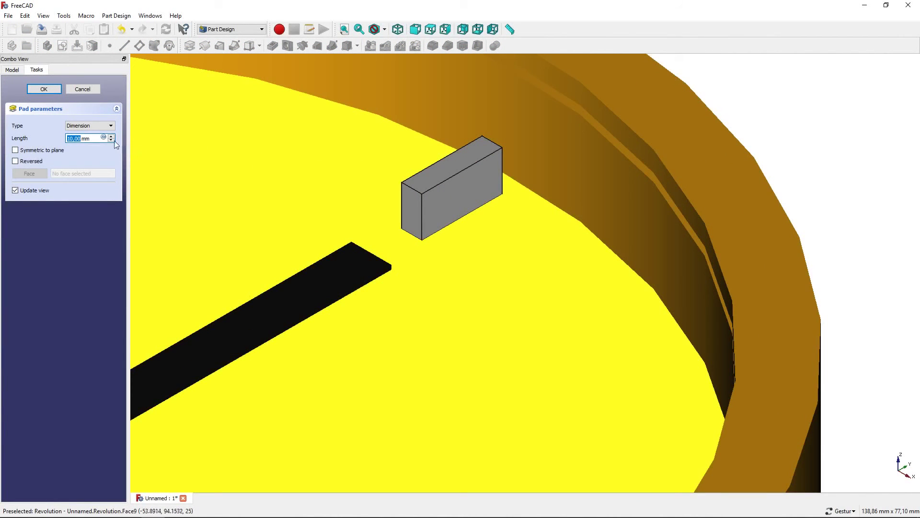
{"action": "type", "text": "2"}
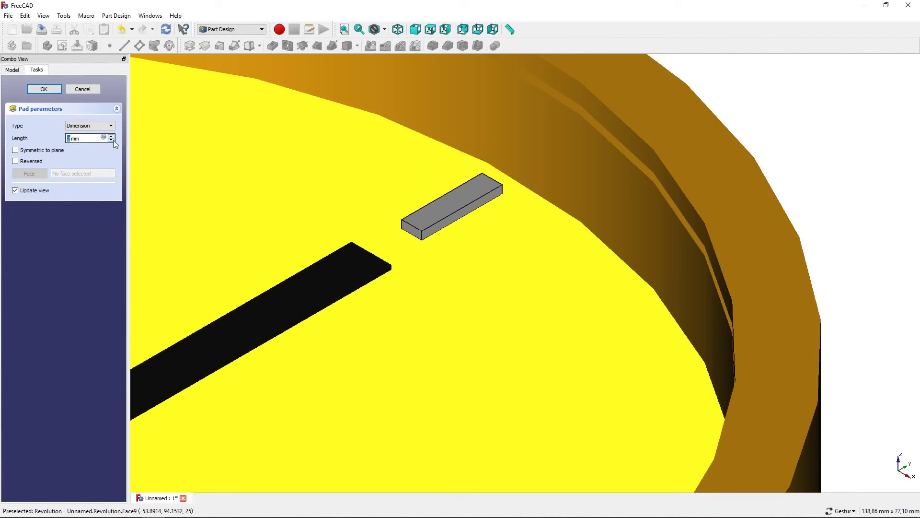
{"action": "left_click", "coordinate": [113, 140]}
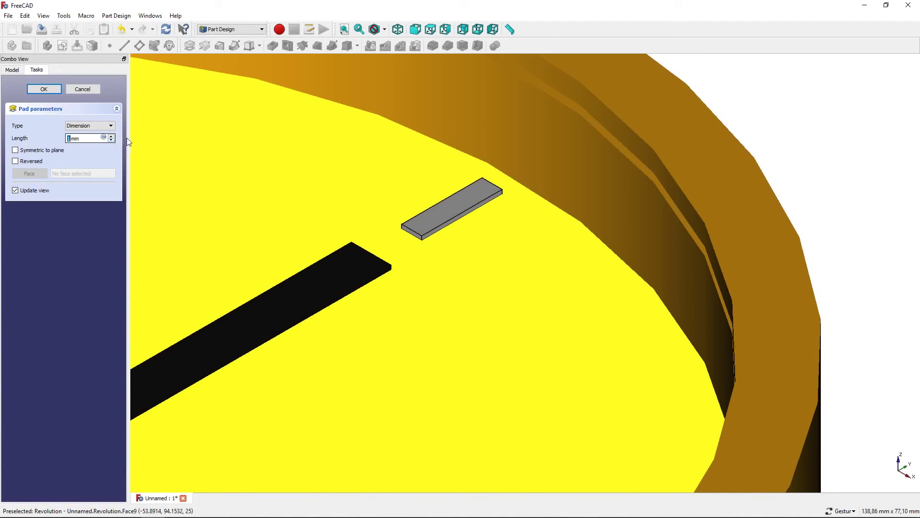
{"action": "left_click", "coordinate": [48, 90]}
{"action": "scroll", "coordinate": [261, 193], "scroll_direction": "down", "scroll_amount": 3}
{"action": "scroll", "coordinate": [258, 168], "scroll_direction": "down", "scroll_amount": 3}
{"action": "scroll", "coordinate": [260, 173], "scroll_direction": "down", "scroll_amount": 2}
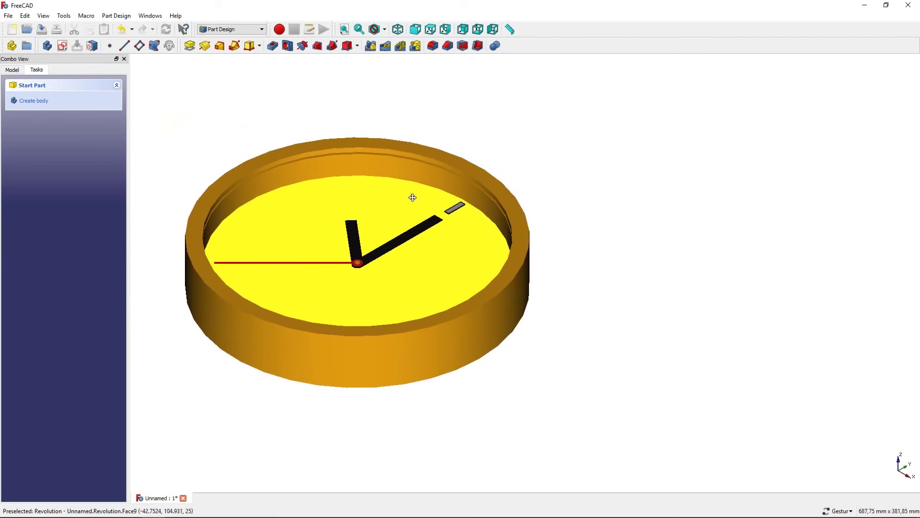
- In the Draft workbench, rename the marker body to Partition
{"action": "left_click", "coordinate": [231, 30]}
{"action": "left_click", "coordinate": [227, 50]}
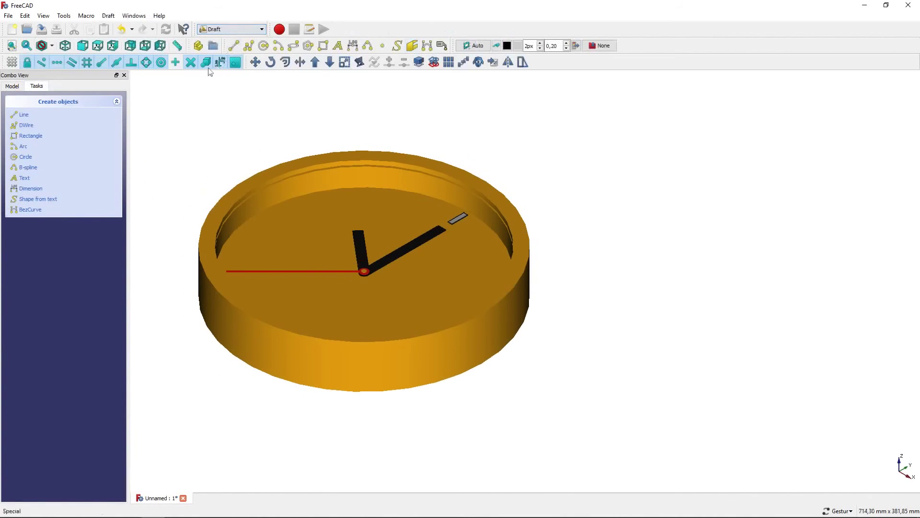
{"action": "left_click", "coordinate": [18, 86]}
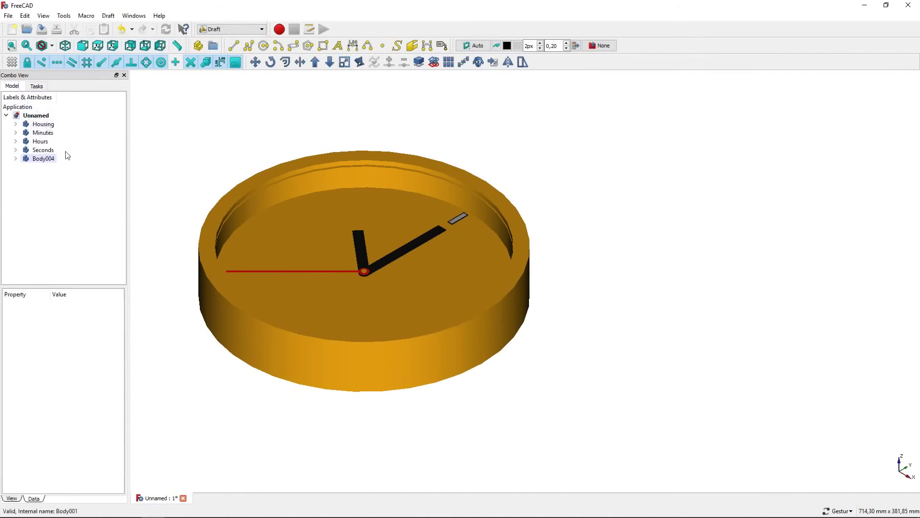
{"action": "left_click", "coordinate": [16, 159]}
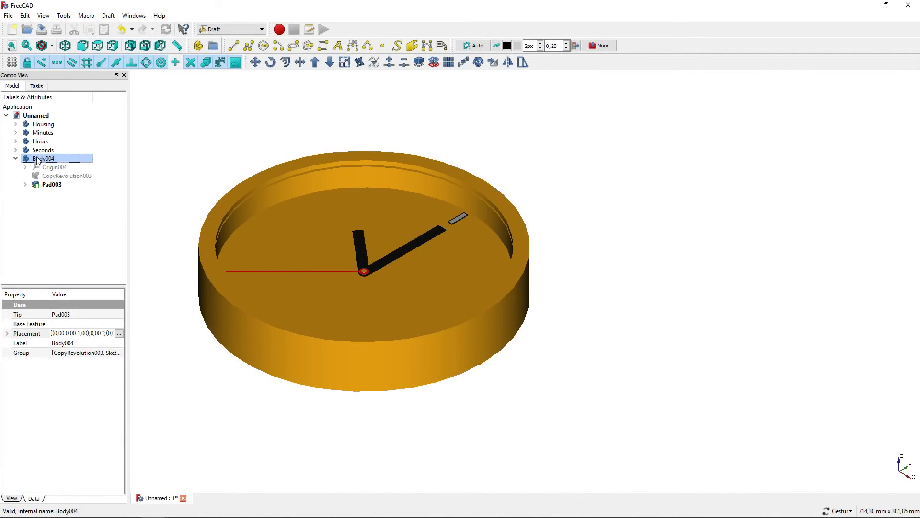
{"action": "left_click", "coordinate": [38, 161]}
{"action": "type", "text": "Partition"}
{"action": "key", "text": "Return"}
- Turn Pad003 into a polar array of 12 hour markers
{"action": "left_click", "coordinate": [54, 185]}
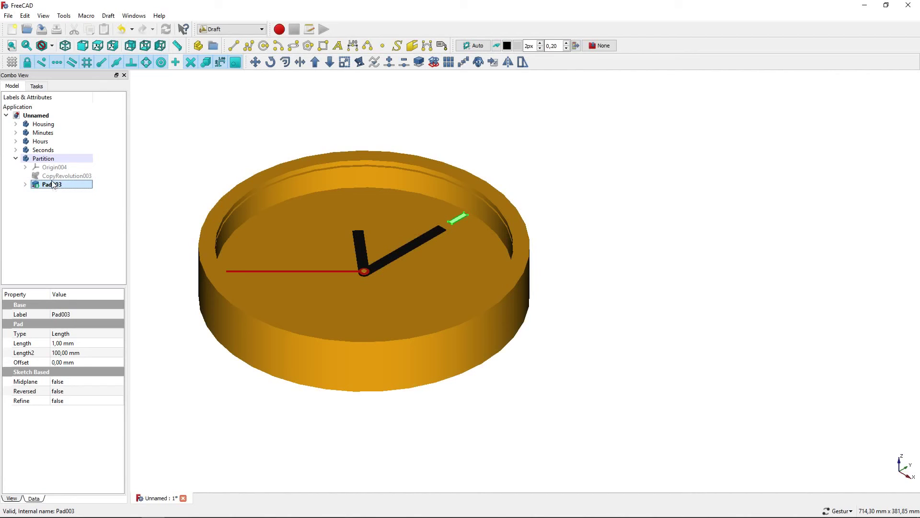
{"action": "left_click", "coordinate": [448, 61]}
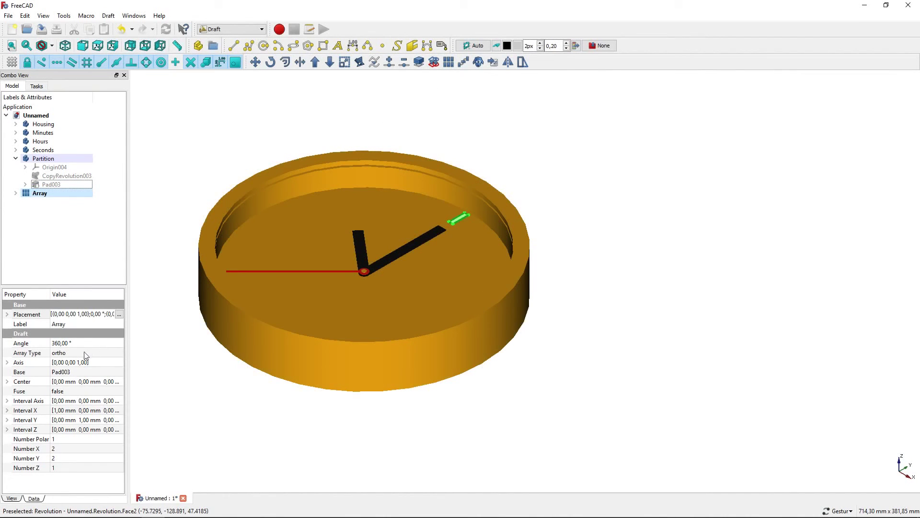
{"action": "left_click", "coordinate": [96, 354]}
{"action": "left_click", "coordinate": [120, 354]}
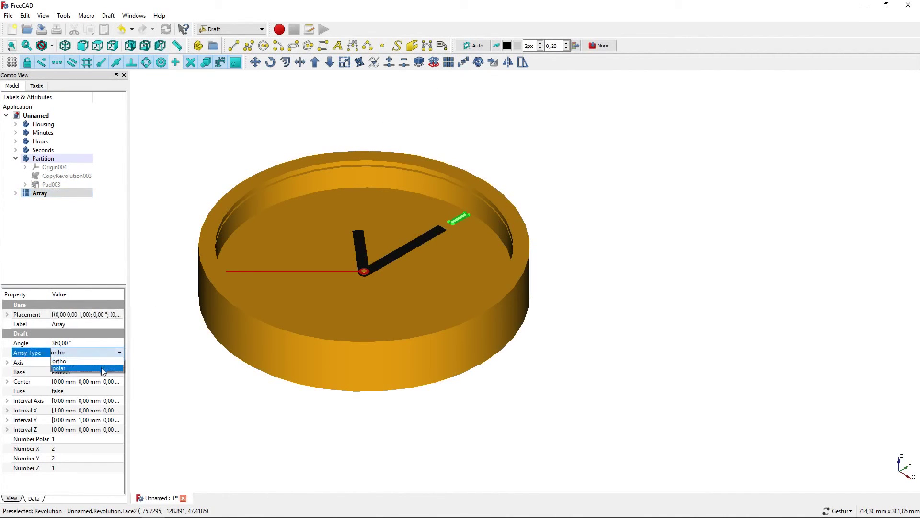
{"action": "left_click", "coordinate": [103, 368]}
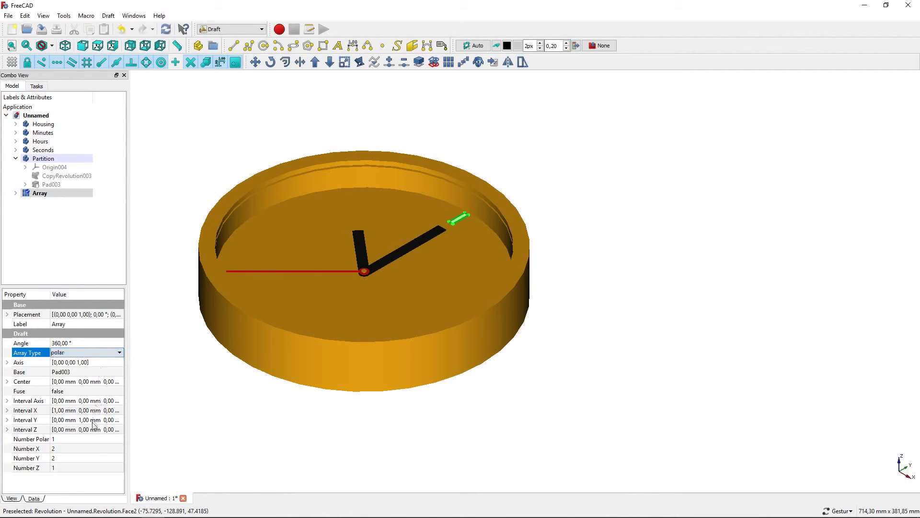
{"action": "left_click", "coordinate": [88, 457]}
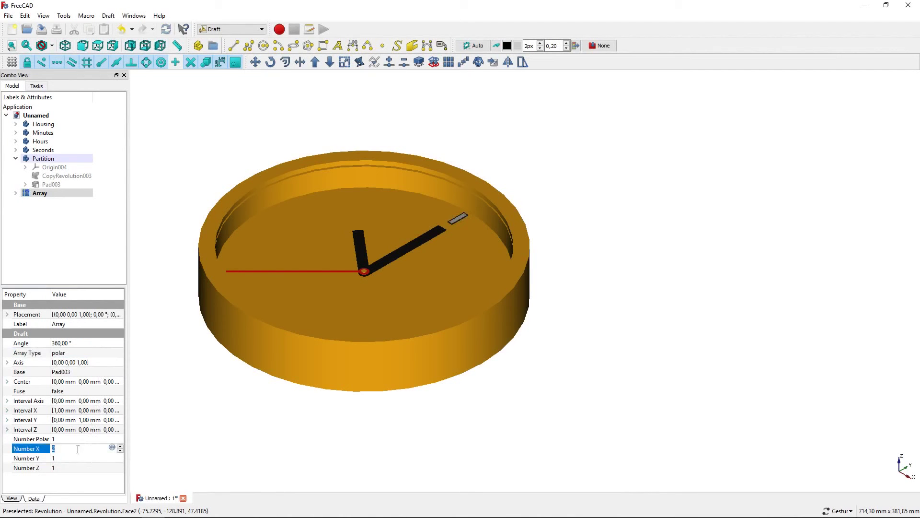
{"action": "left_click", "coordinate": [76, 439]}
{"action": "type", "text": "2"}
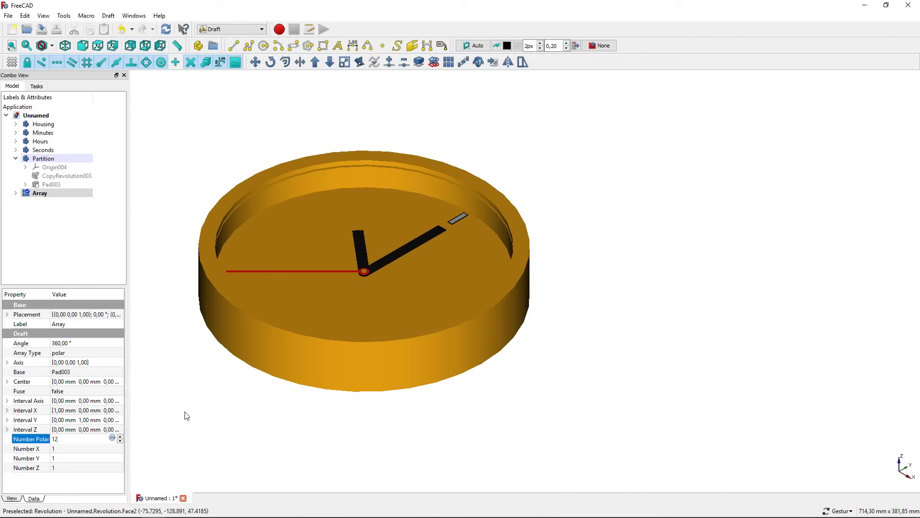
{"action": "left_click", "coordinate": [187, 416]}
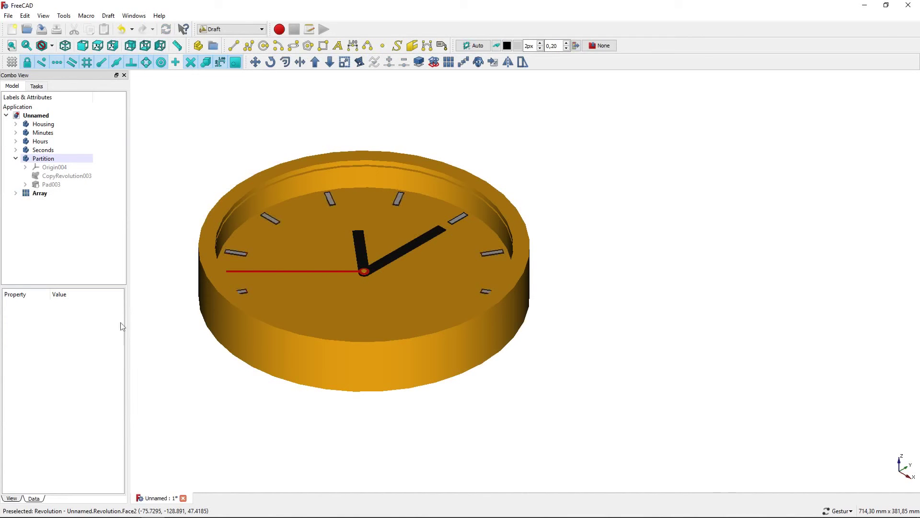
{"action": "left_click", "coordinate": [44, 194]}
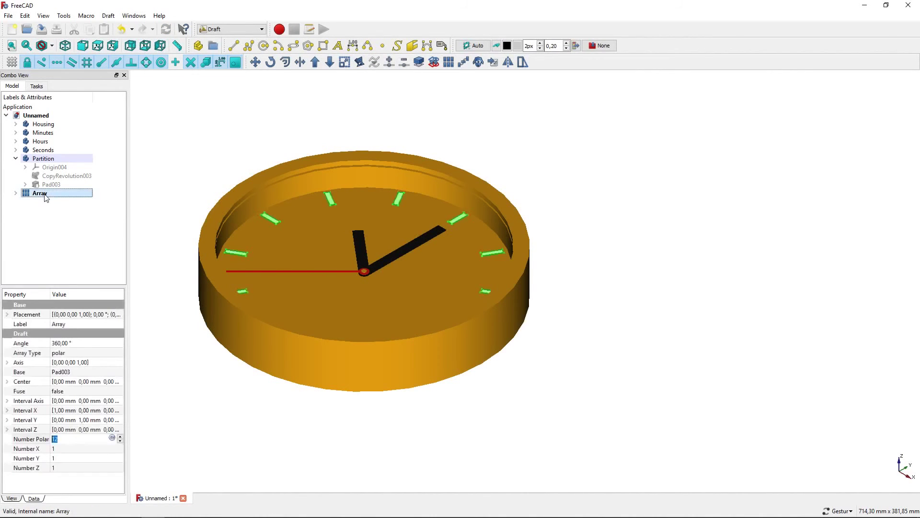
- Give the hour-marker Array Shaded display and the Plastic material
{"action": "right_click", "coordinate": [45, 195]}
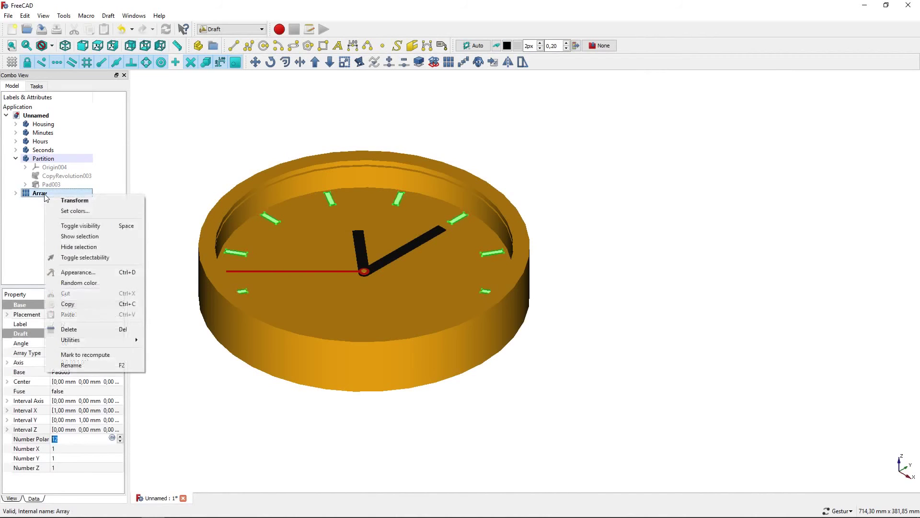
{"action": "left_click", "coordinate": [108, 274]}
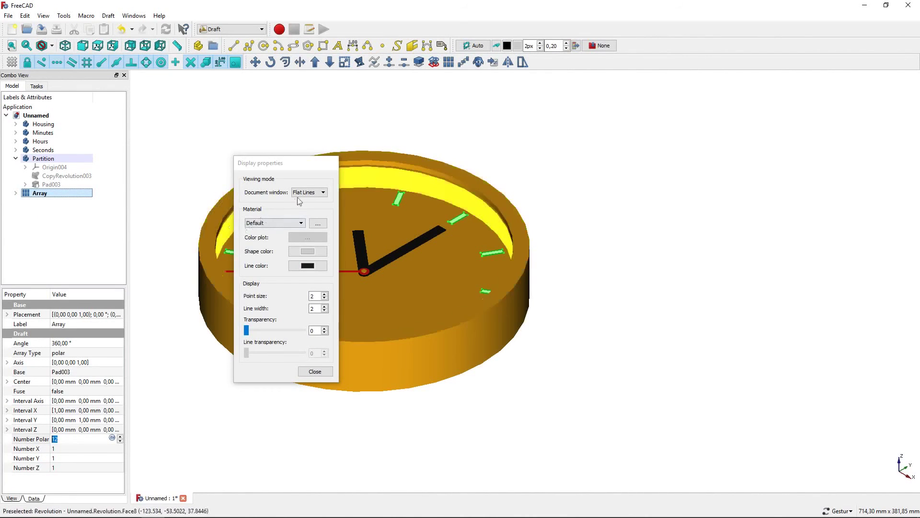
{"action": "left_click", "coordinate": [309, 192]}
{"action": "left_click", "coordinate": [298, 223]}
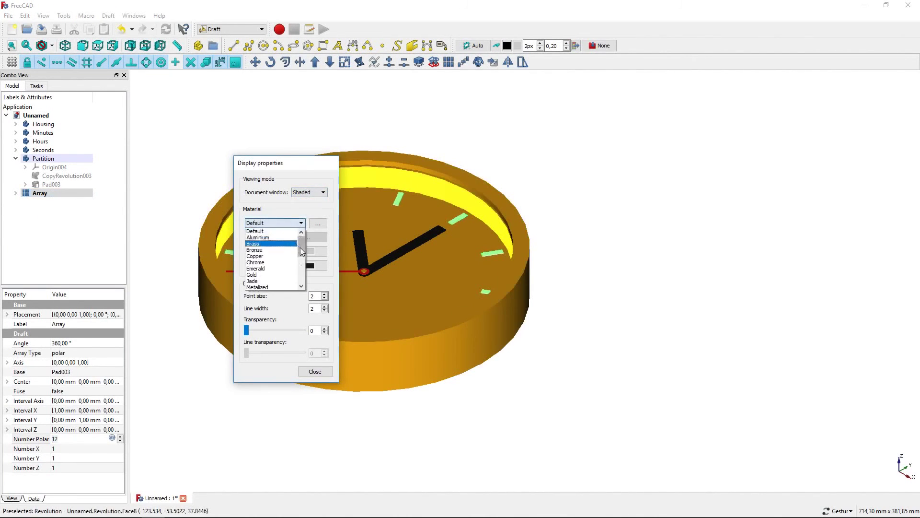
{"action": "left_click", "coordinate": [285, 280]}
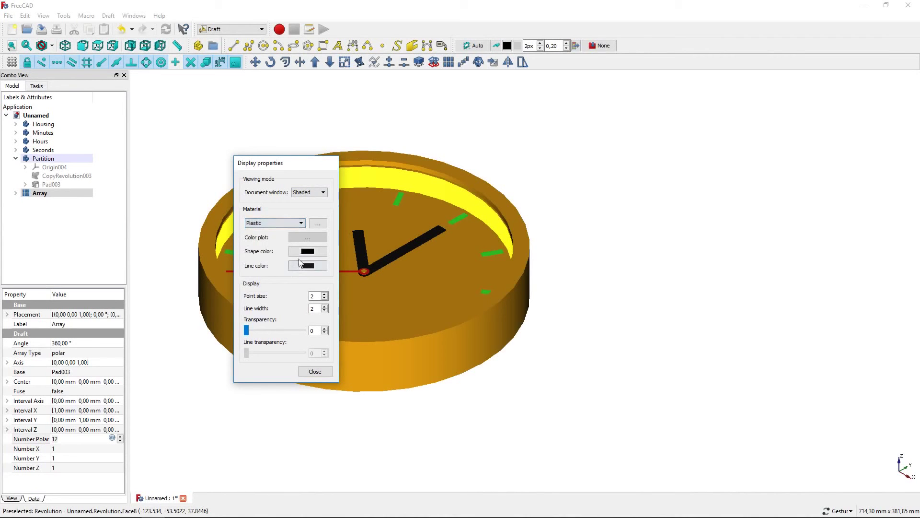
{"action": "left_click", "coordinate": [314, 372]}
{"action": "left_click", "coordinate": [182, 190]}
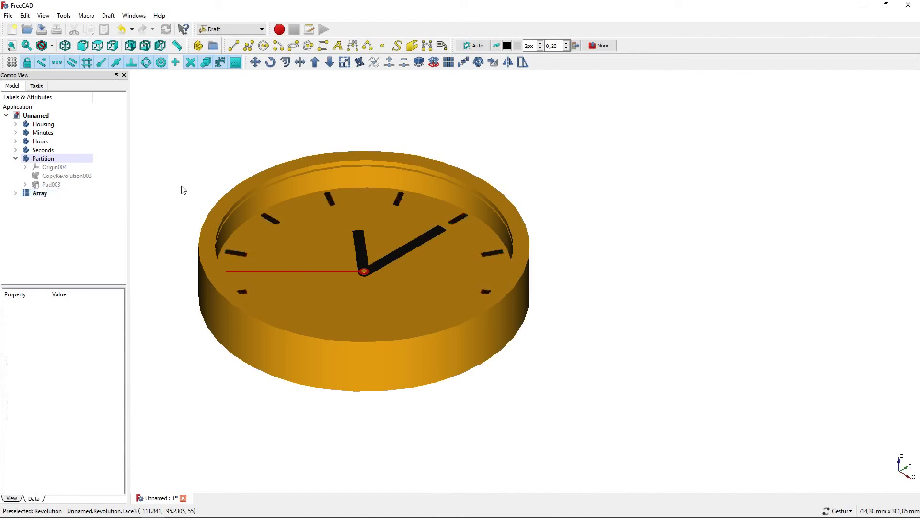
{"action": "left_click", "coordinate": [17, 159]}
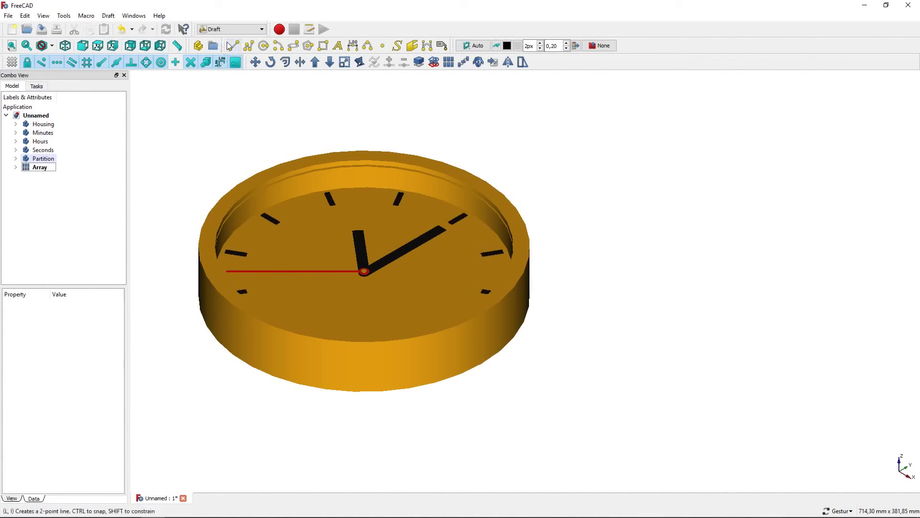
{"action": "left_click", "coordinate": [231, 30]}
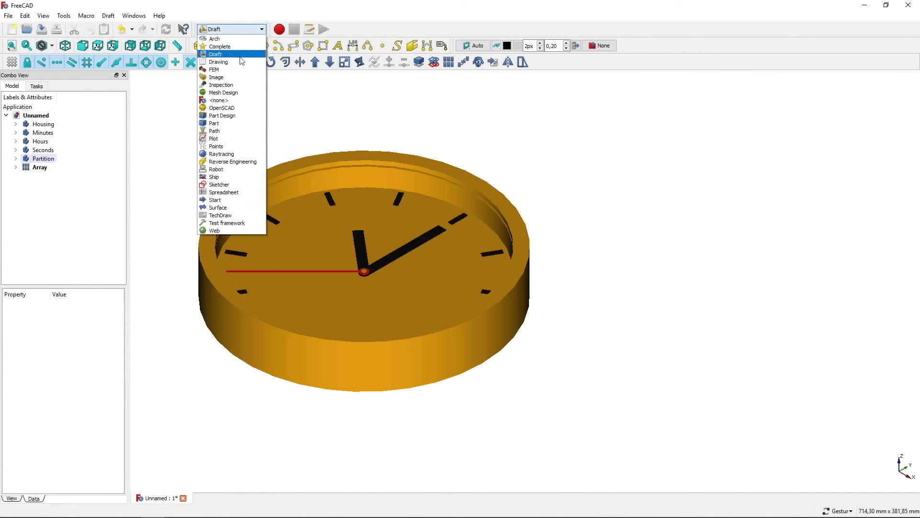
- In Part Design, add a glass body and start a sketch on the housing rim's inner ledge
{"action": "left_click", "coordinate": [247, 116]}
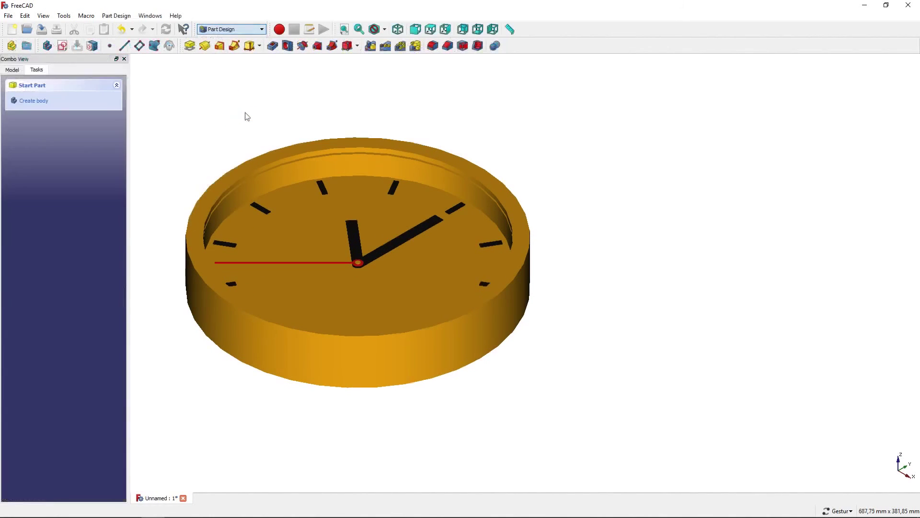
{"action": "left_click", "coordinate": [36, 102]}
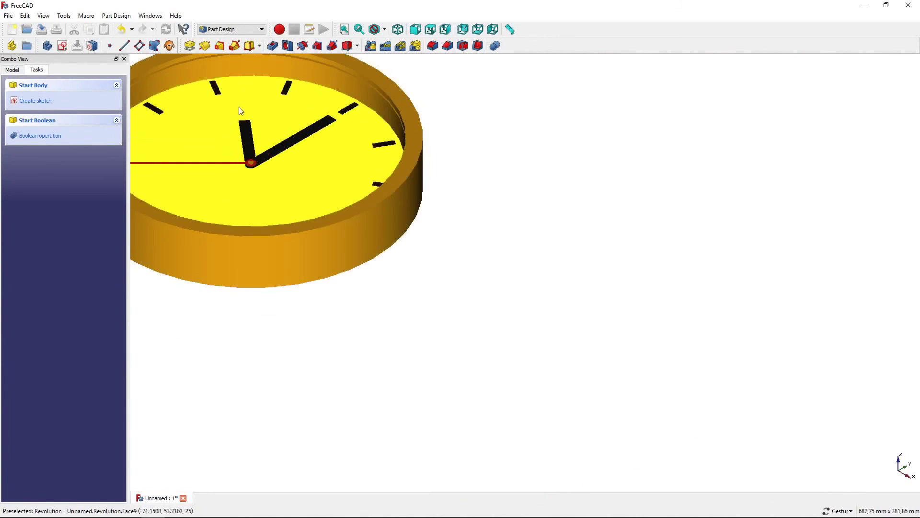
{"action": "scroll", "coordinate": [527, 125], "scroll_direction": "down", "scroll_amount": 3}
{"action": "scroll", "coordinate": [339, 138], "scroll_direction": "up", "scroll_amount": 5}
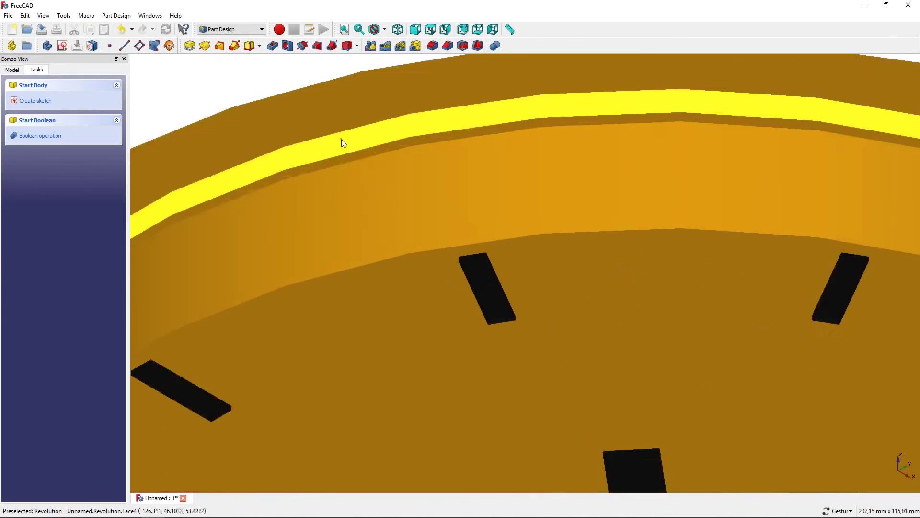
{"action": "scroll", "coordinate": [342, 143], "scroll_direction": "up", "scroll_amount": 2}
{"action": "left_click", "coordinate": [345, 163]}
{"action": "scroll", "coordinate": [345, 161], "scroll_direction": "down", "scroll_amount": 5}
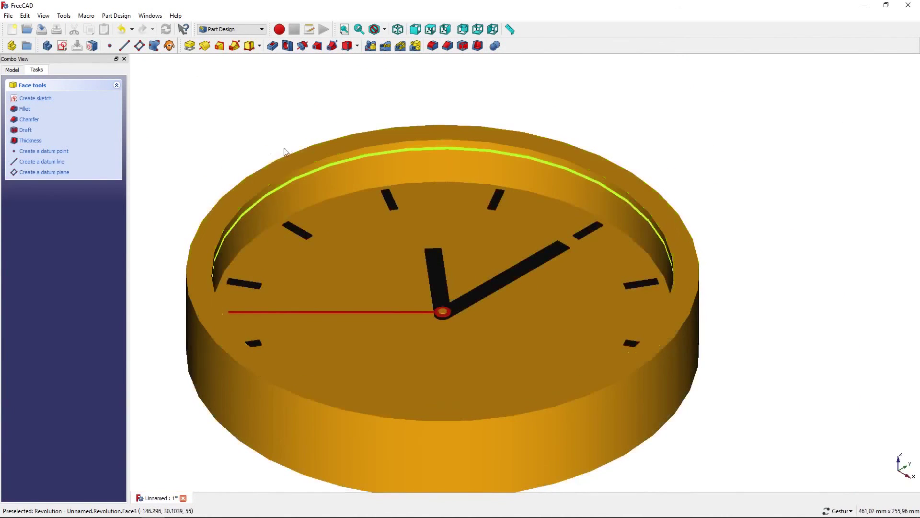
{"action": "left_click", "coordinate": [49, 99]}
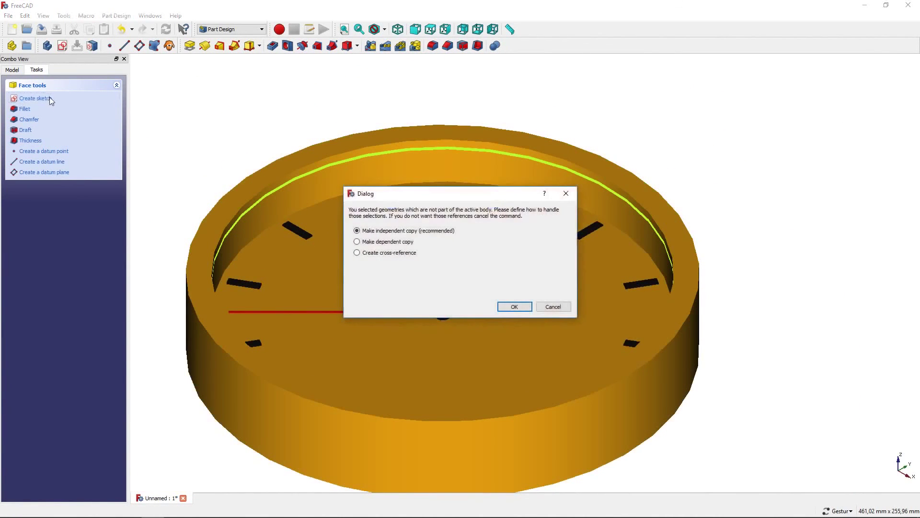
- Draw a circle centred on the clock centre, slightly larger than the dial
{"action": "left_click", "coordinate": [513, 307]}
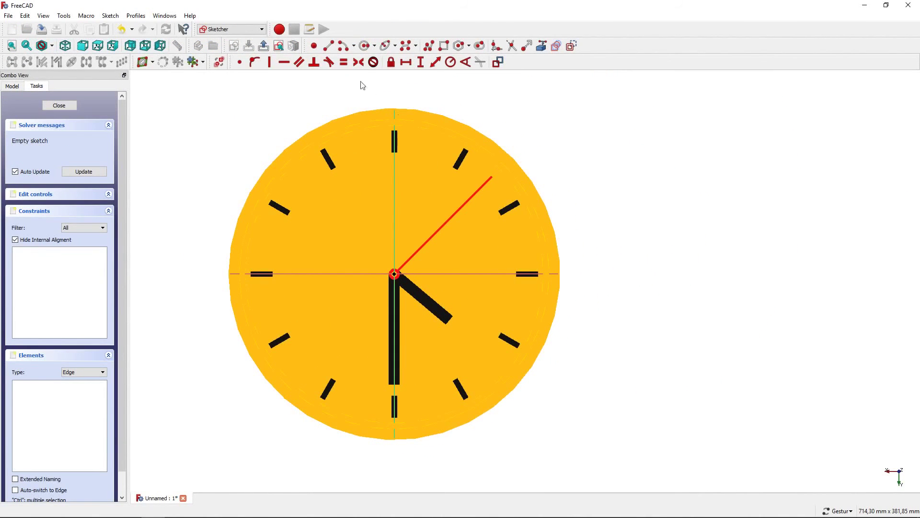
{"action": "left_click", "coordinate": [366, 48]}
{"action": "scroll", "coordinate": [394, 274], "scroll_direction": "up", "scroll_amount": 1}
{"action": "scroll", "coordinate": [392, 275], "scroll_direction": "up", "scroll_amount": 1}
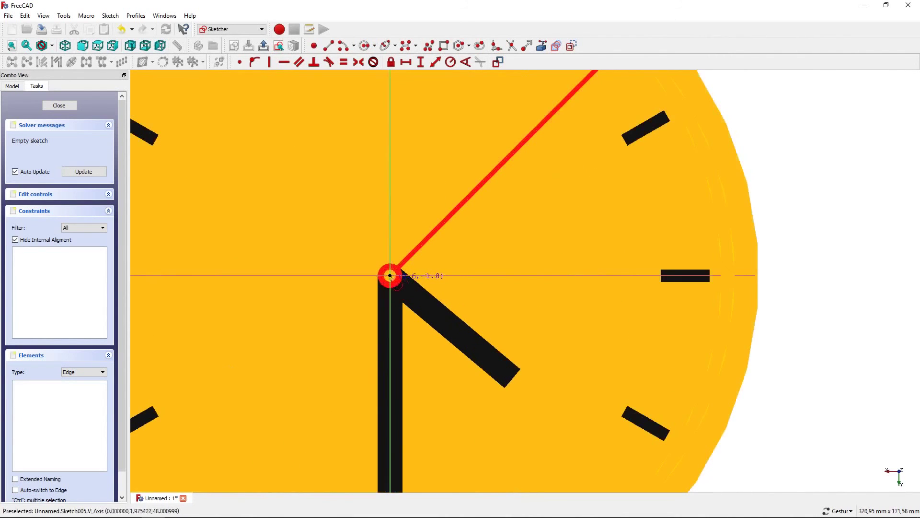
{"action": "scroll", "coordinate": [389, 275], "scroll_direction": "up", "scroll_amount": 2}
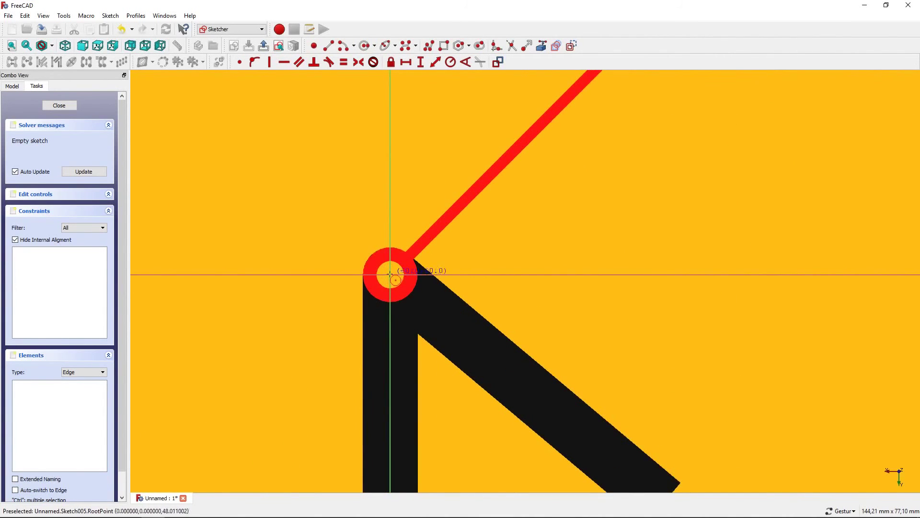
{"action": "left_click", "coordinate": [390, 275]}
{"action": "scroll", "coordinate": [390, 274], "scroll_direction": "down", "scroll_amount": 4}
{"action": "scroll", "coordinate": [489, 159], "scroll_direction": "up", "scroll_amount": 2}
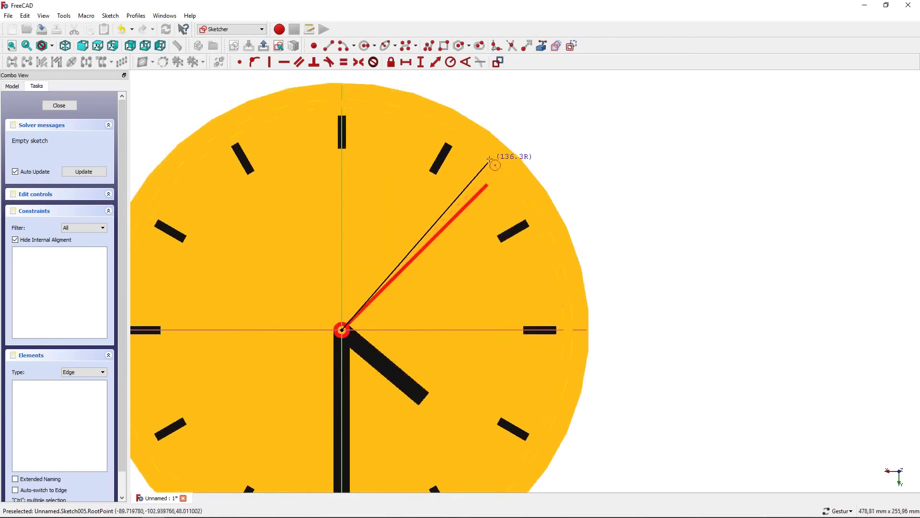
{"action": "left_click", "coordinate": [521, 140]}
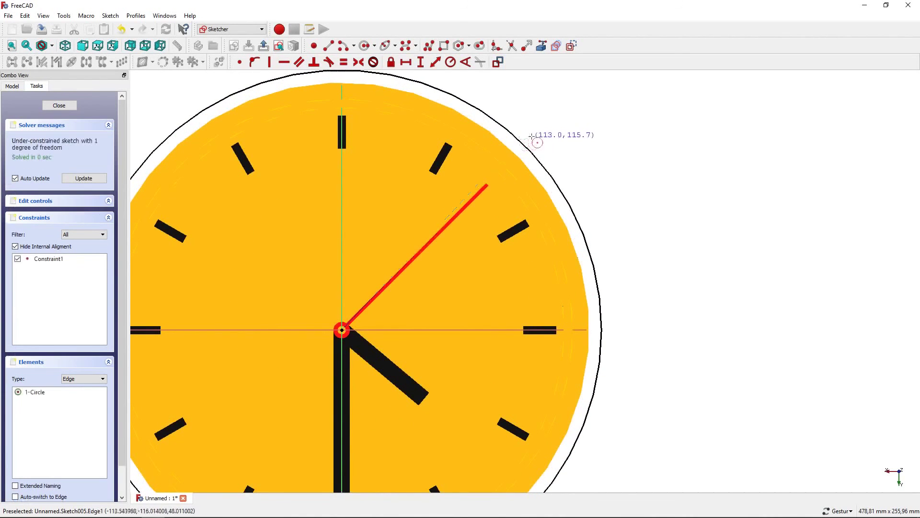
- Constrain the circle to a 140 mm radius and close the sketch
{"action": "left_click", "coordinate": [532, 154]}
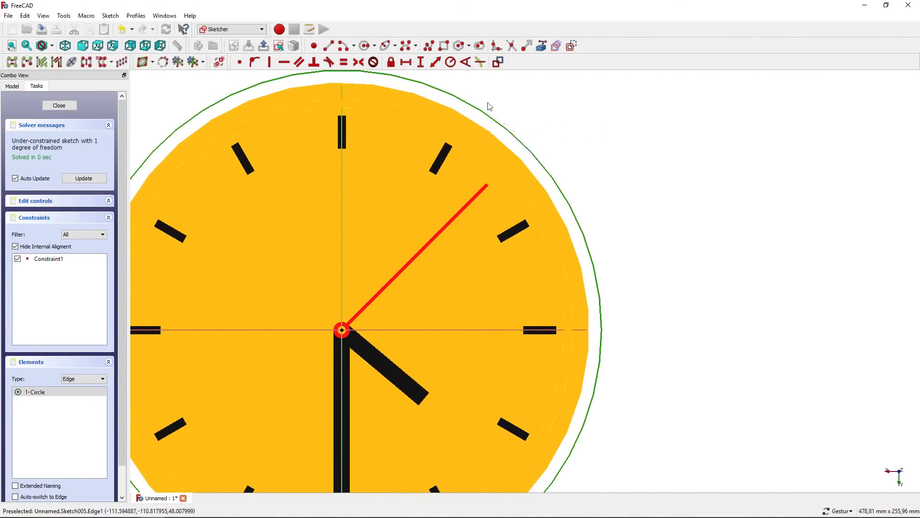
{"action": "left_click", "coordinate": [451, 62]}
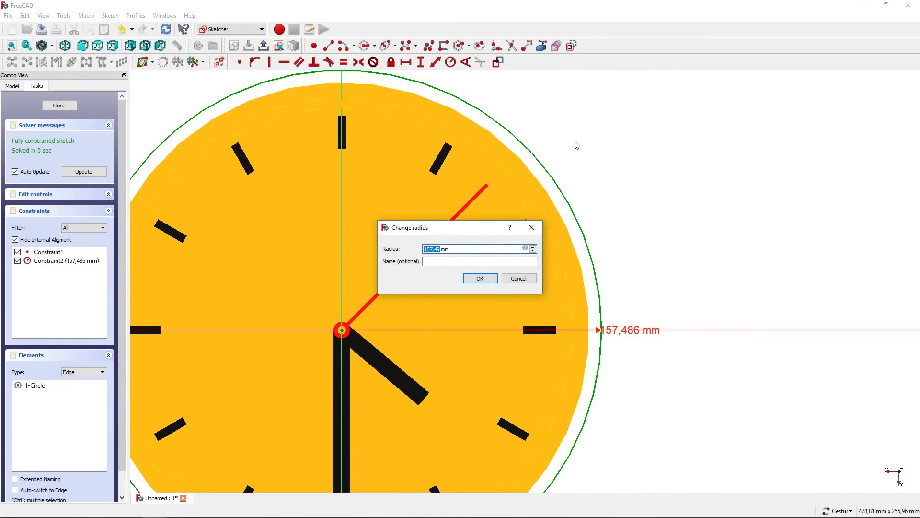
{"action": "key", "text": "Return"}
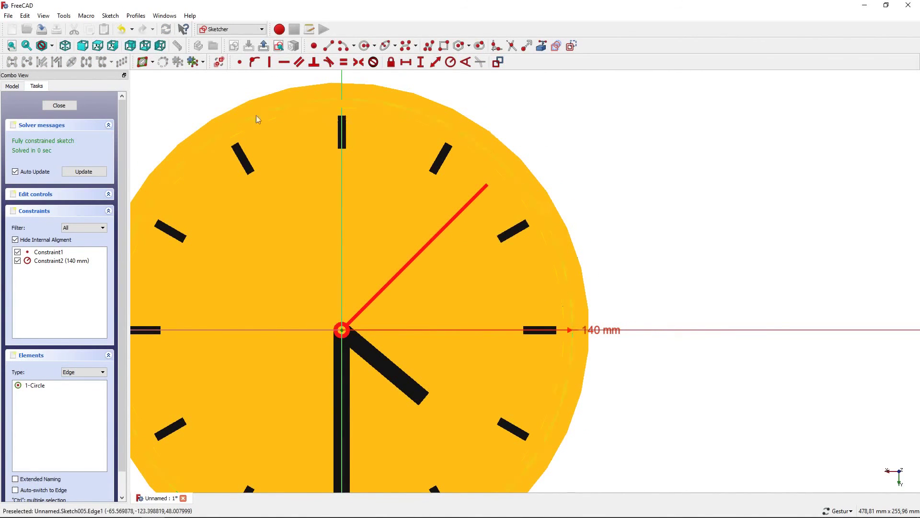
{"action": "left_click", "coordinate": [71, 106]}
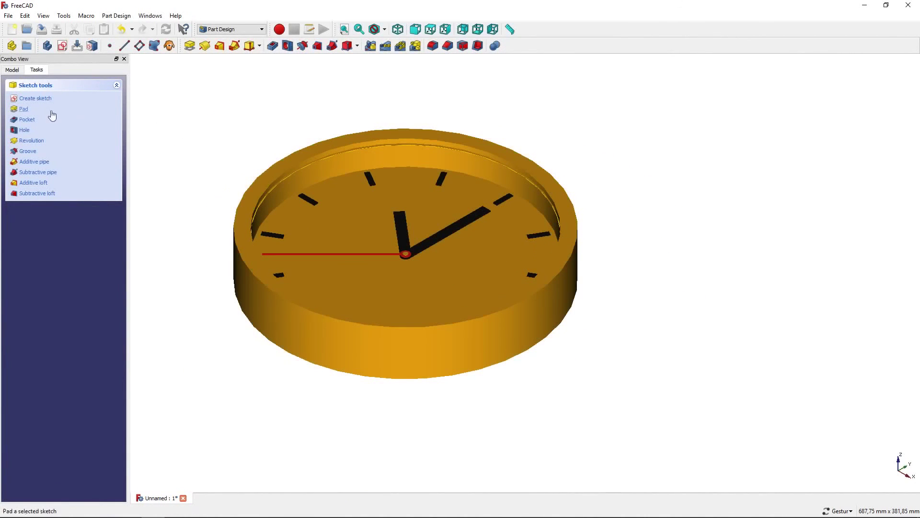
- Pad the circle into a thin disc over the dial
{"action": "left_click", "coordinate": [24, 110]}
{"action": "mouse_move", "coordinate": [206, 118]}
{"action": "right_mouse_down"}
{"action": "mouse_move", "coordinate": [284, 128]}
{"action": "mouse_move", "coordinate": [369, 163]}
{"action": "right_mouse_up"}
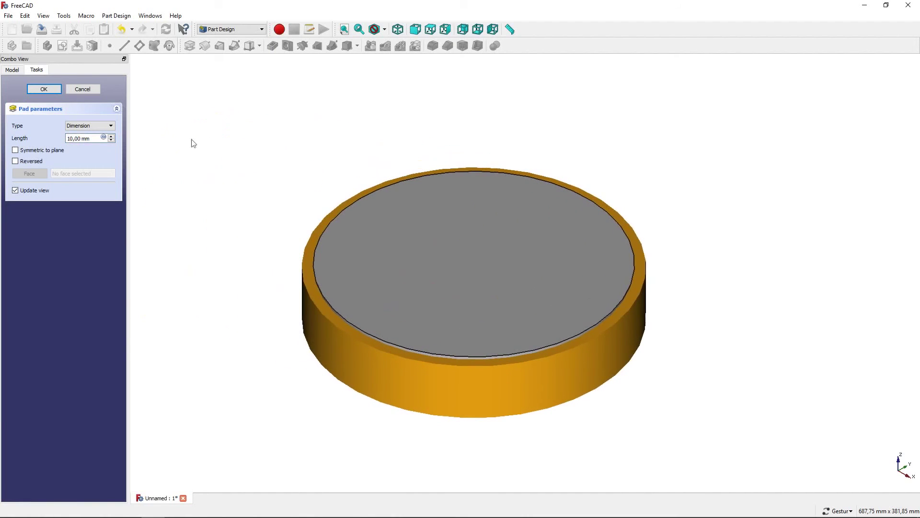
{"action": "left_click", "coordinate": [111, 140]}
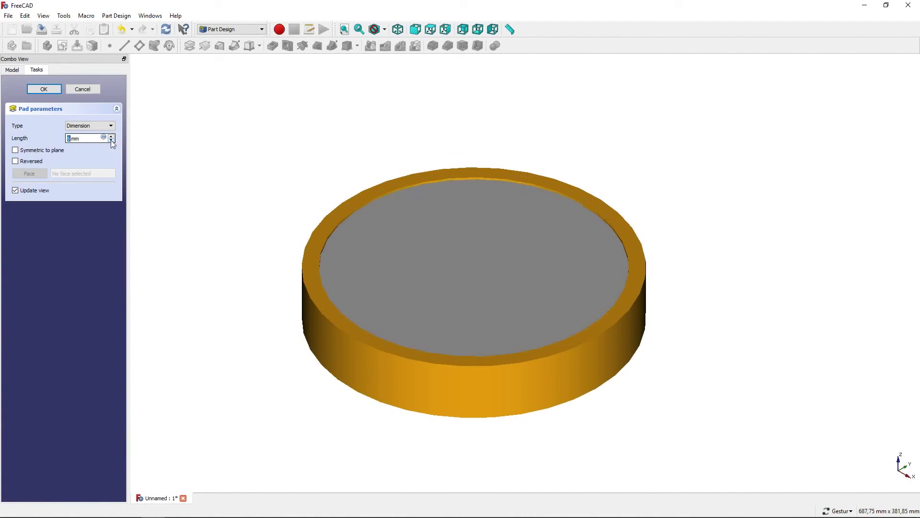
{"action": "left_click", "coordinate": [111, 140]}
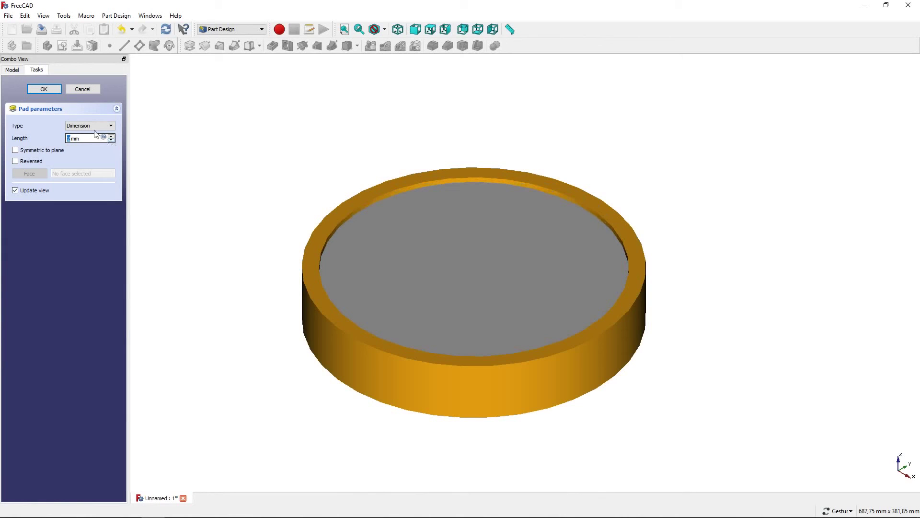
{"action": "left_click", "coordinate": [53, 91]}
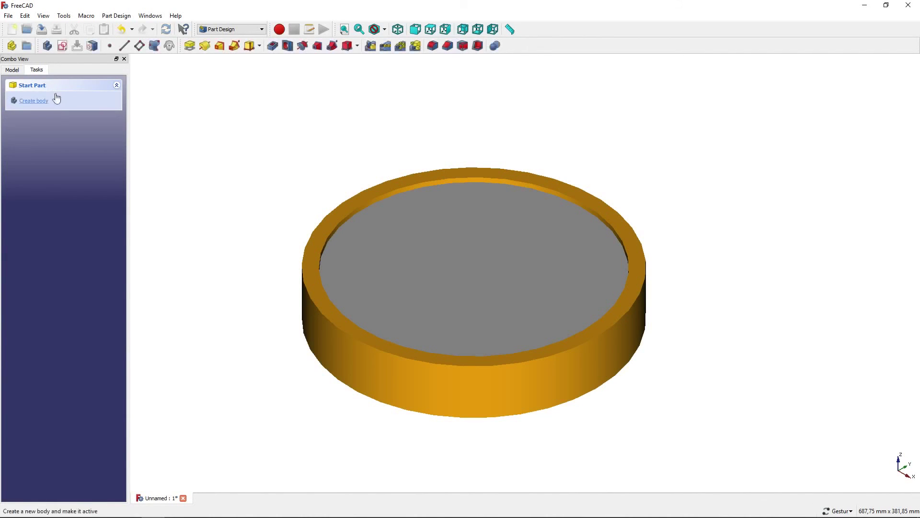
- In the Complete workbench, rename Body005 to Glass
{"action": "left_click", "coordinate": [16, 72]}
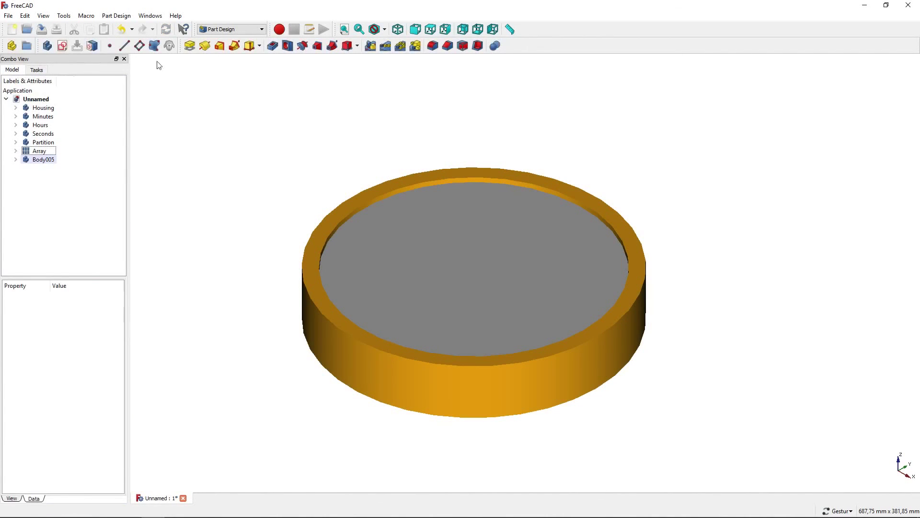
{"action": "left_click", "coordinate": [240, 29]}
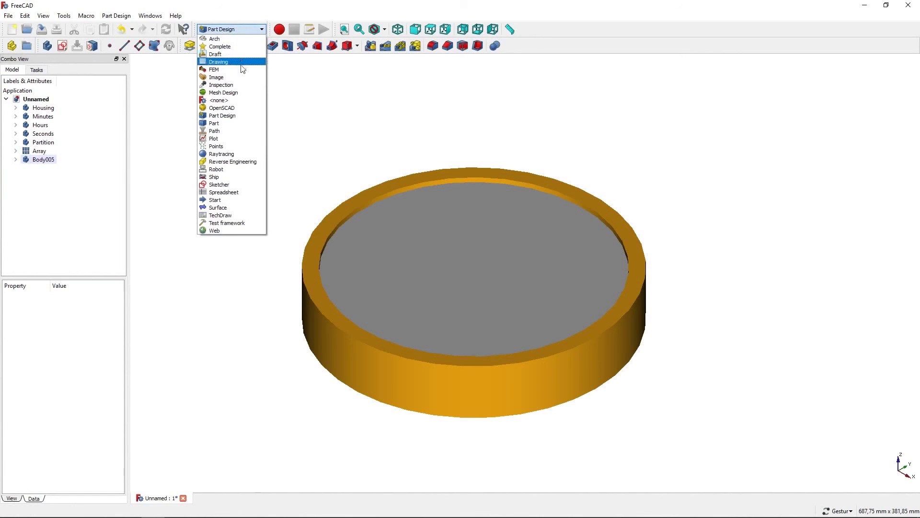
{"action": "left_click", "coordinate": [240, 47]}
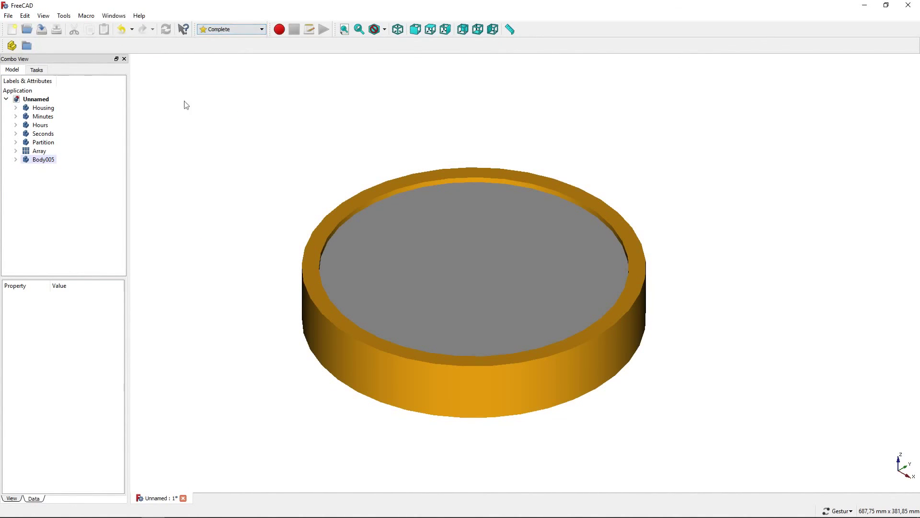
{"action": "left_click", "coordinate": [44, 160]}
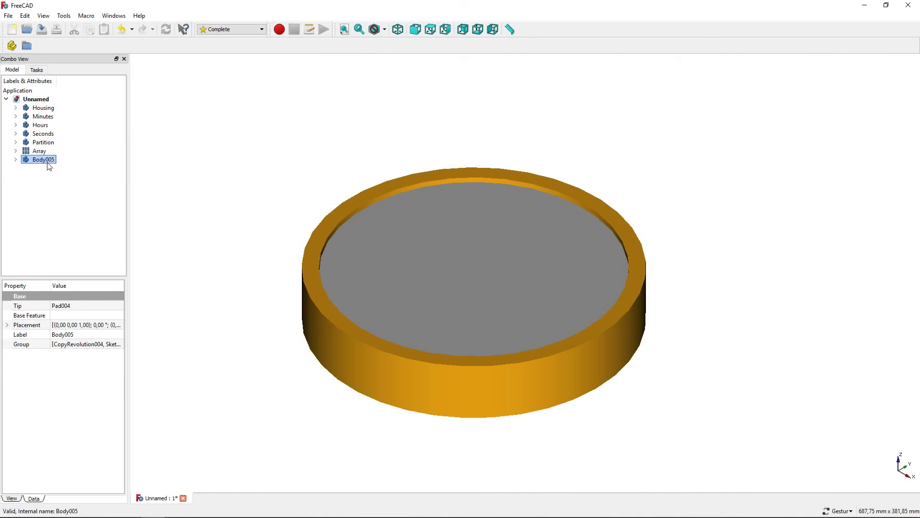
{"action": "left_click", "coordinate": [48, 162]}
{"action": "type", "text": "Glass"}
{"action": "left_click", "coordinate": [55, 176]}
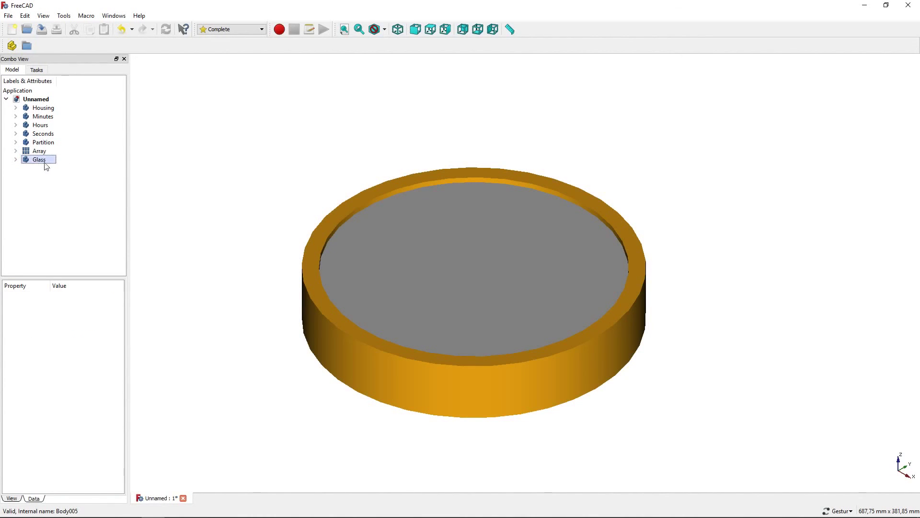
- Give the Glass body Shaded display and a white shape colour
{"action": "right_click", "coordinate": [45, 163]}
{"action": "left_click", "coordinate": [123, 242]}
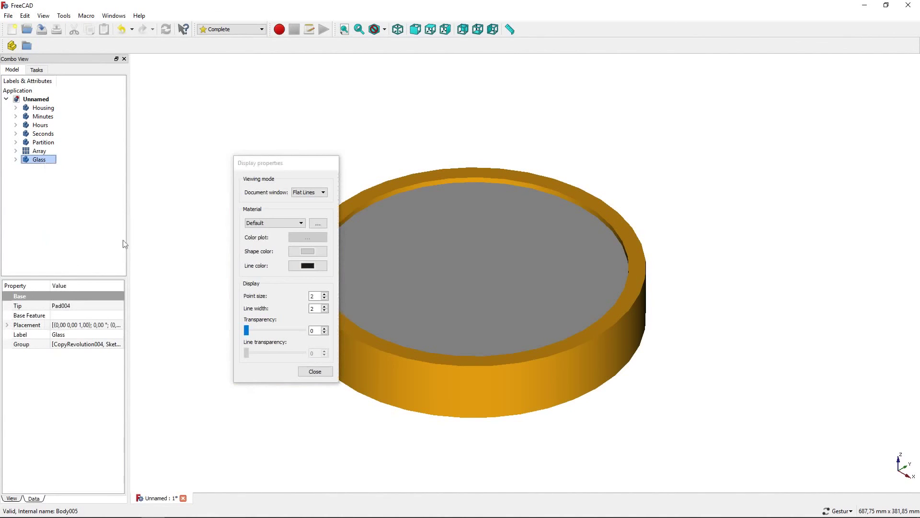
{"action": "left_click", "coordinate": [301, 197]}
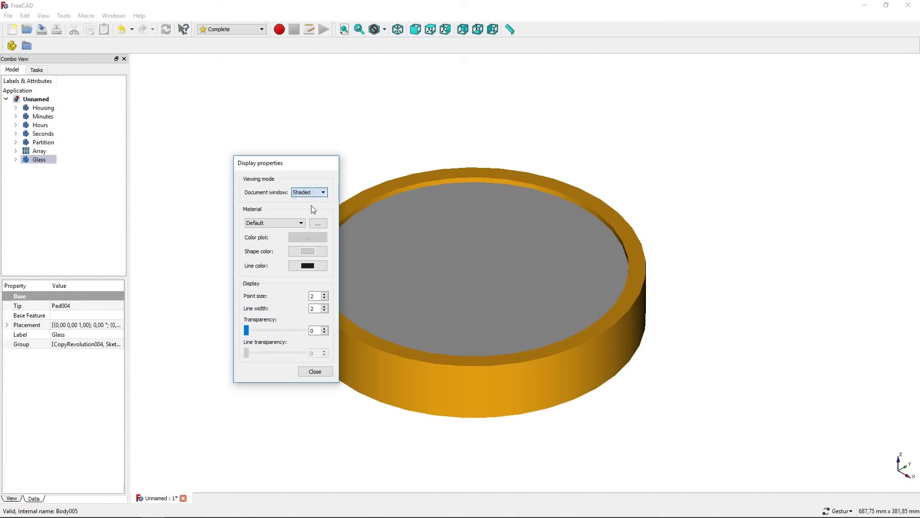
{"action": "left_click", "coordinate": [308, 251]}
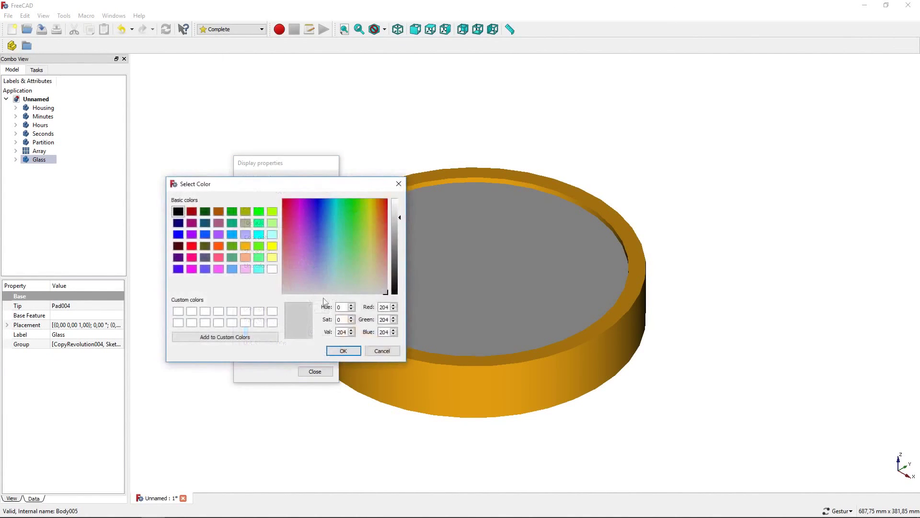
{"action": "left_click", "coordinate": [271, 311]}
{"action": "left_click", "coordinate": [334, 352]}
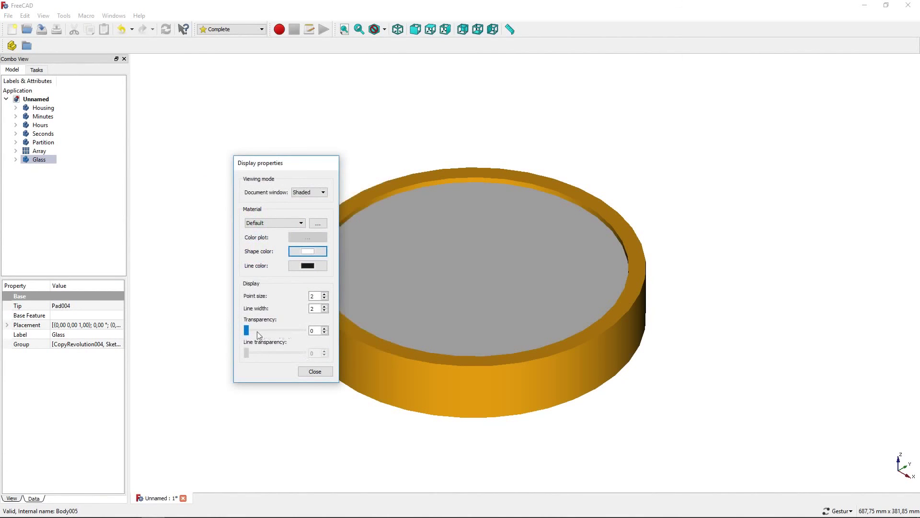
- Set the glass transparency to 70, then make Housing the active body
{"action": "double_click", "coordinate": [316, 332]}
{"action": "type", "text": "0"}
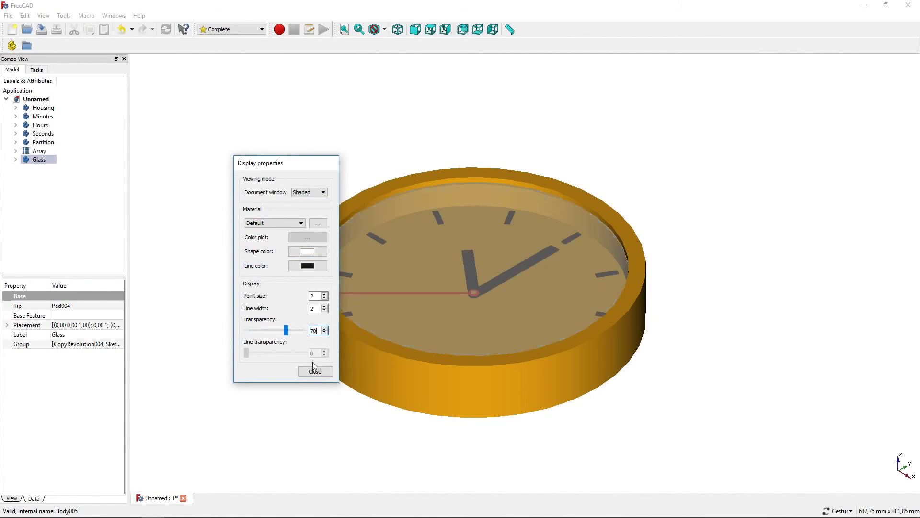
{"action": "left_click", "coordinate": [314, 371]}
{"action": "left_click", "coordinate": [424, 137]}
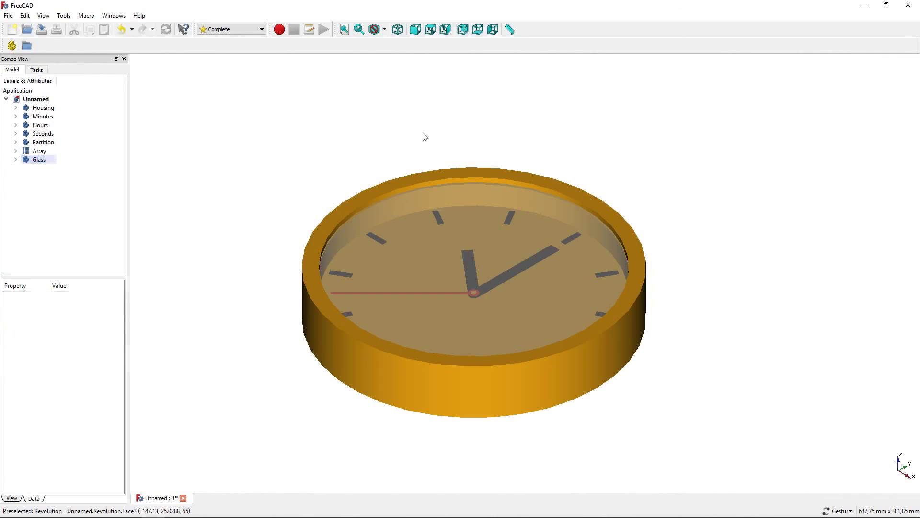
{"action": "mouse_move", "coordinate": [481, 110]}
{"action": "left_mouse_down"}
{"action": "mouse_move", "coordinate": [452, 117]}
{"action": "mouse_move", "coordinate": [454, 131]}
{"action": "mouse_move", "coordinate": [466, 130]}
{"action": "mouse_move", "coordinate": [462, 112]}
{"action": "left_mouse_up"}
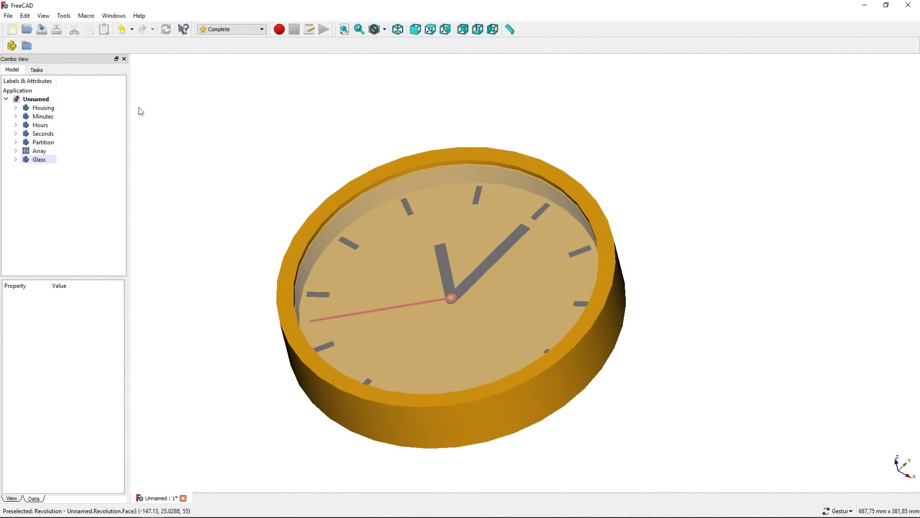
{"action": "double_click", "coordinate": [48, 109]}
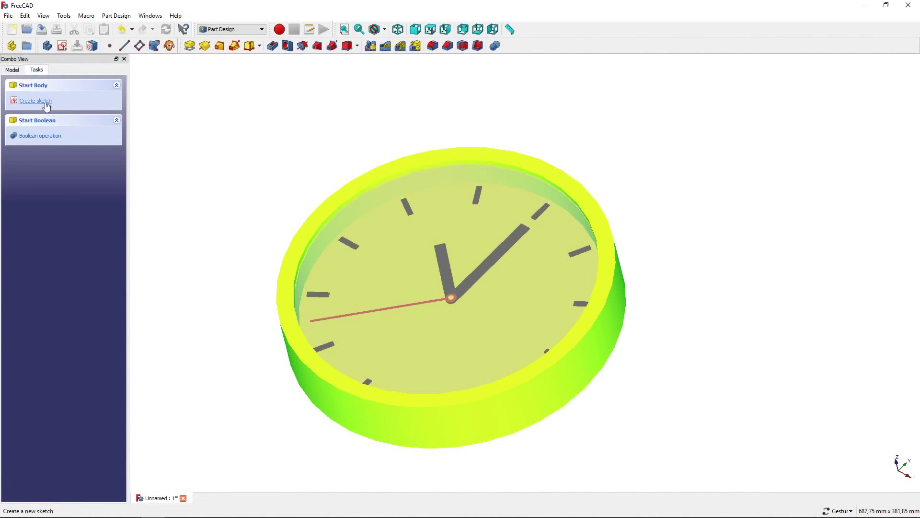
- Fillet the Housing's top rim face with a 5 mm radius
{"action": "left_click", "coordinate": [17, 71]}
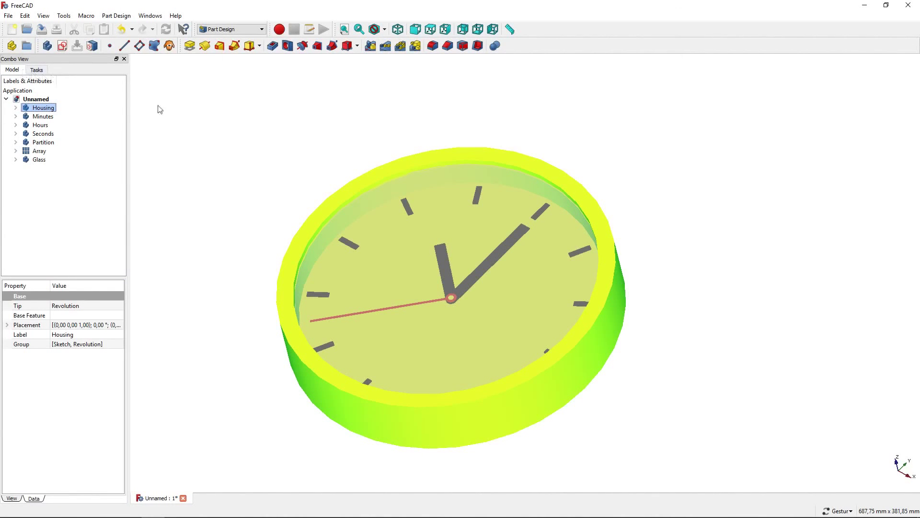
{"action": "left_click", "coordinate": [220, 124]}
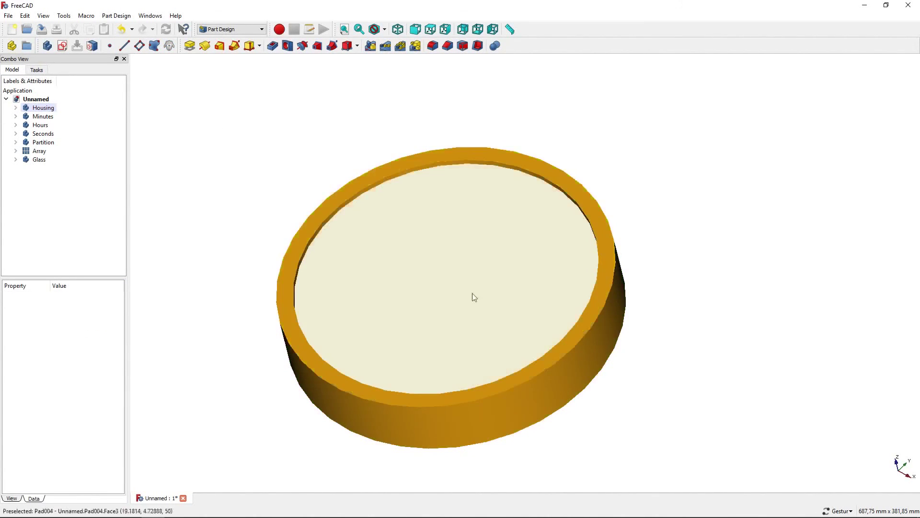
{"action": "left_click", "coordinate": [520, 388]}
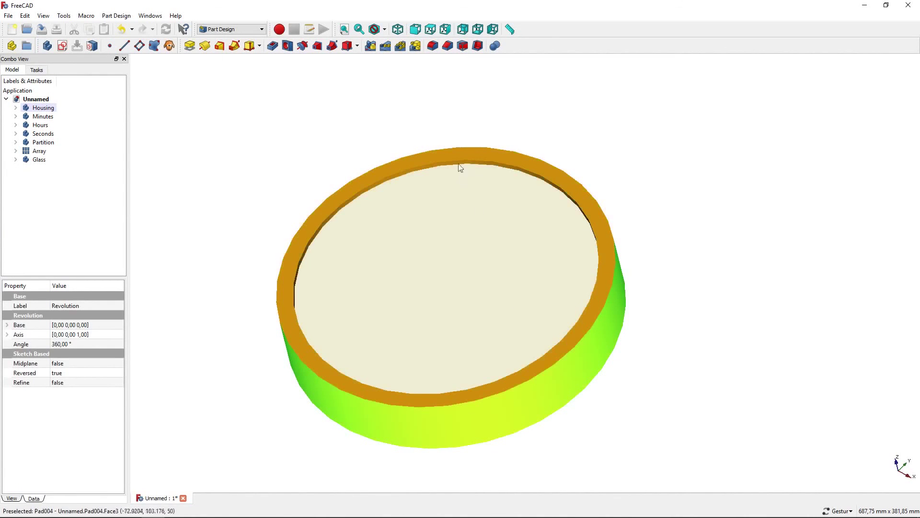
{"action": "left_click", "coordinate": [432, 46]}
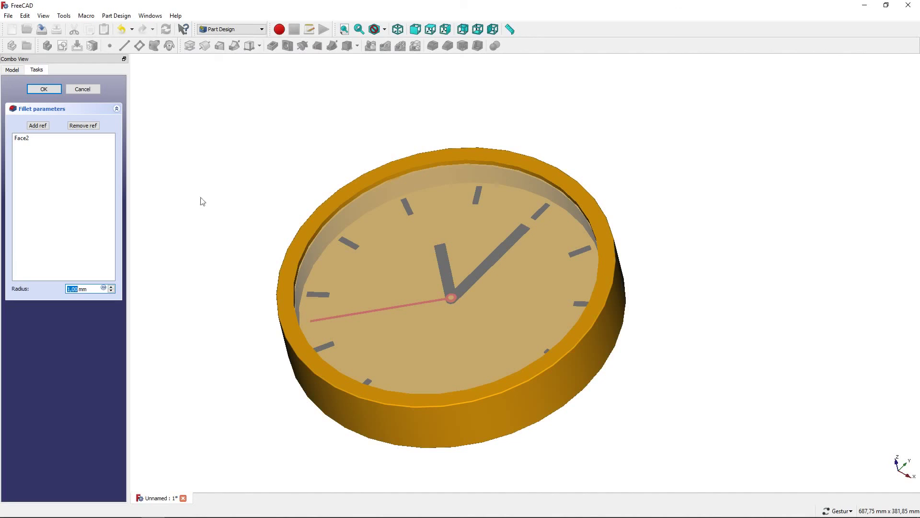
{"action": "type", "text": "5"}
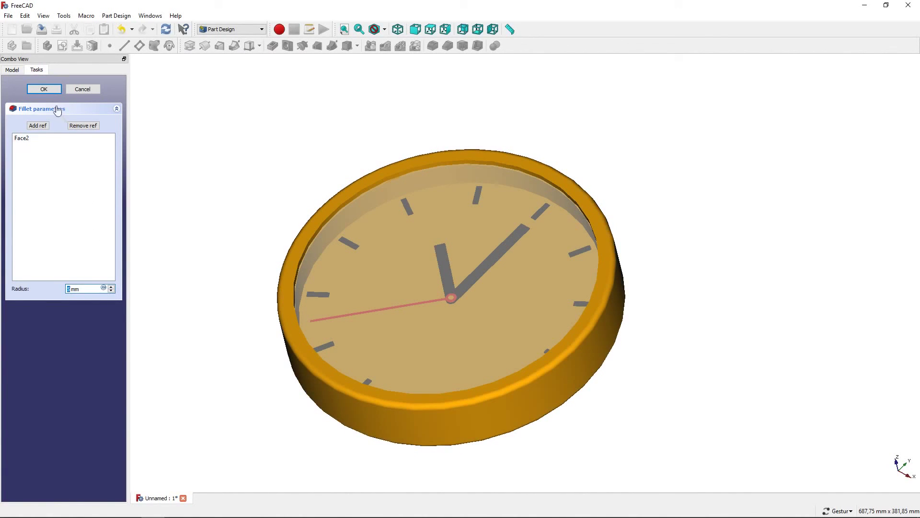
{"action": "left_click", "coordinate": [52, 89]}
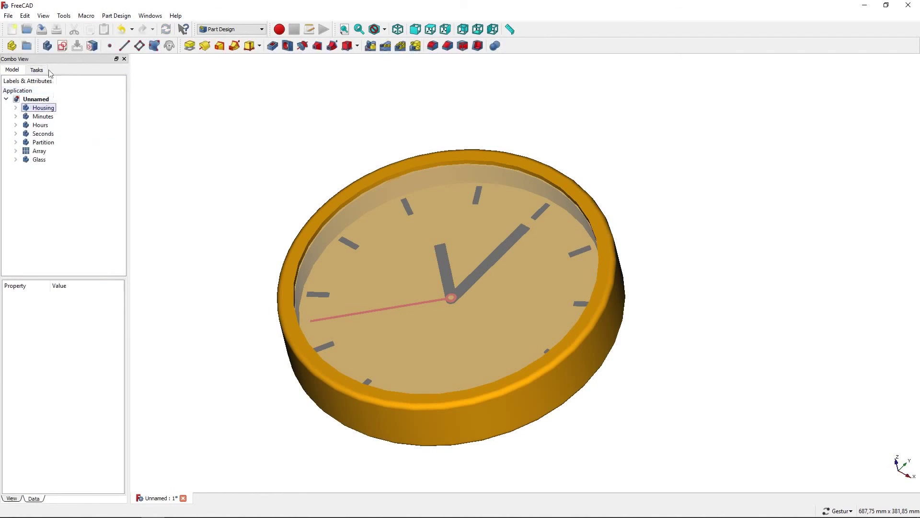
- Switch to perspective view and orbit the clock to inspect its front, back and dial
{"action": "left_click", "coordinate": [42, 17]}
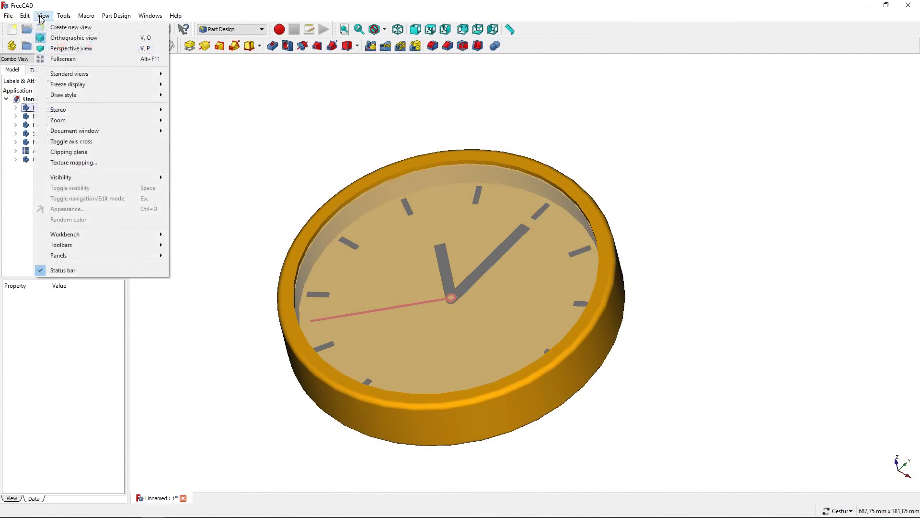
{"action": "left_click", "coordinate": [66, 48]}
{"action": "scroll", "coordinate": [357, 154], "scroll_direction": "down", "scroll_amount": 5}
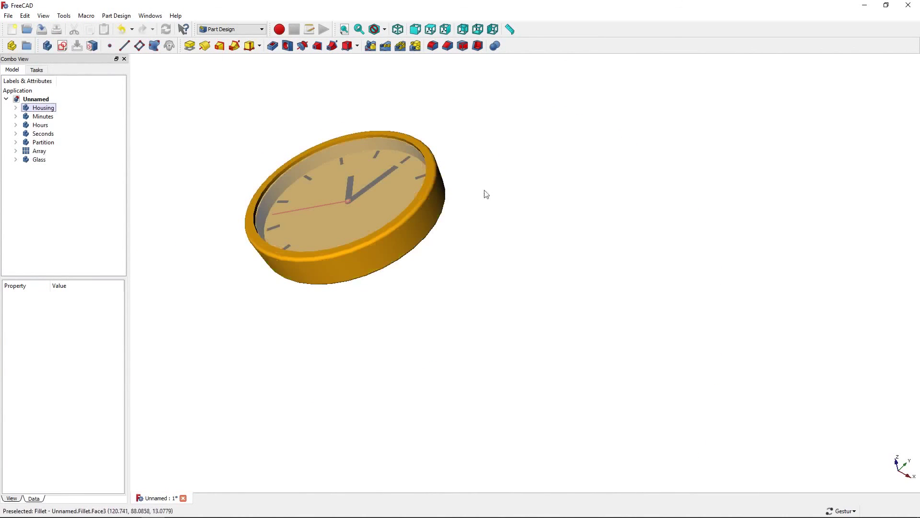
{"action": "right_click_drag", "start_coordinate": [485, 193], "coordinate": [555, 244]}
{"action": "mouse_move", "coordinate": [548, 160]}
{"action": "left_mouse_down"}
{"action": "mouse_move", "coordinate": [577, 242]}
{"action": "mouse_move", "coordinate": [558, 275]}
{"action": "mouse_move", "coordinate": [499, 323]}
{"action": "mouse_move", "coordinate": [442, 318]}
{"action": "mouse_move", "coordinate": [375, 277]}
{"action": "mouse_move", "coordinate": [361, 211]}
{"action": "mouse_move", "coordinate": [397, 160]}
{"action": "mouse_move", "coordinate": [473, 128]}
{"action": "mouse_move", "coordinate": [487, 335]}
{"action": "mouse_move", "coordinate": [527, 333]}
{"action": "mouse_move", "coordinate": [583, 283]}
{"action": "mouse_move", "coordinate": [413, 171]}
{"action": "mouse_move", "coordinate": [579, 429]}
{"action": "mouse_move", "coordinate": [582, 388]}
{"action": "mouse_move", "coordinate": [553, 319]}
{"action": "mouse_move", "coordinate": [548, 433]}
{"action": "mouse_move", "coordinate": [546, 388]}
{"action": "mouse_move", "coordinate": [522, 366]}
{"action": "left_mouse_up"}
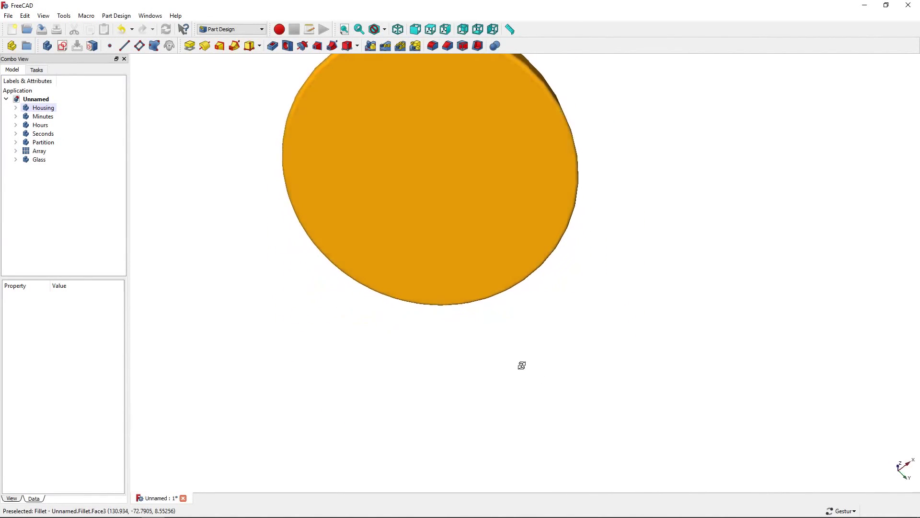
{"action": "mouse_move", "coordinate": [659, 162]}
{"action": "left_mouse_down"}
{"action": "mouse_move", "coordinate": [554, 208]}
{"action": "mouse_move", "coordinate": [524, 254]}
{"action": "mouse_move", "coordinate": [541, 292]}
{"action": "mouse_move", "coordinate": [561, 156]}
{"action": "mouse_move", "coordinate": [493, 154]}
{"action": "mouse_move", "coordinate": [617, 374]}
{"action": "mouse_move", "coordinate": [355, 392]}
{"action": "mouse_move", "coordinate": [459, 415]}
{"action": "mouse_move", "coordinate": [522, 377]}
{"action": "mouse_move", "coordinate": [653, 373]}
{"action": "mouse_move", "coordinate": [641, 343]}
{"action": "mouse_move", "coordinate": [429, 255]}
{"action": "left_mouse_up"}
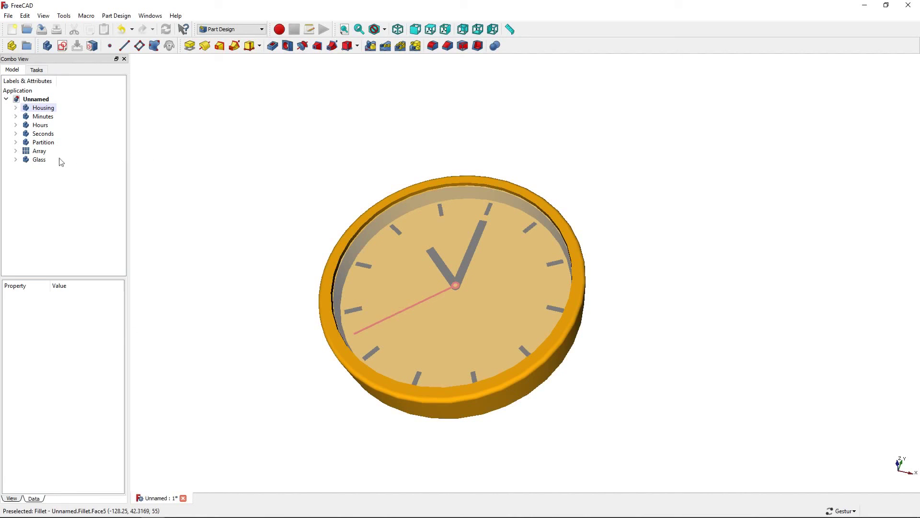
{"action": "left_click", "coordinate": [47, 162]}
{"action": "key", "text": "space"}
{"action": "left_click", "coordinate": [39, 153]}
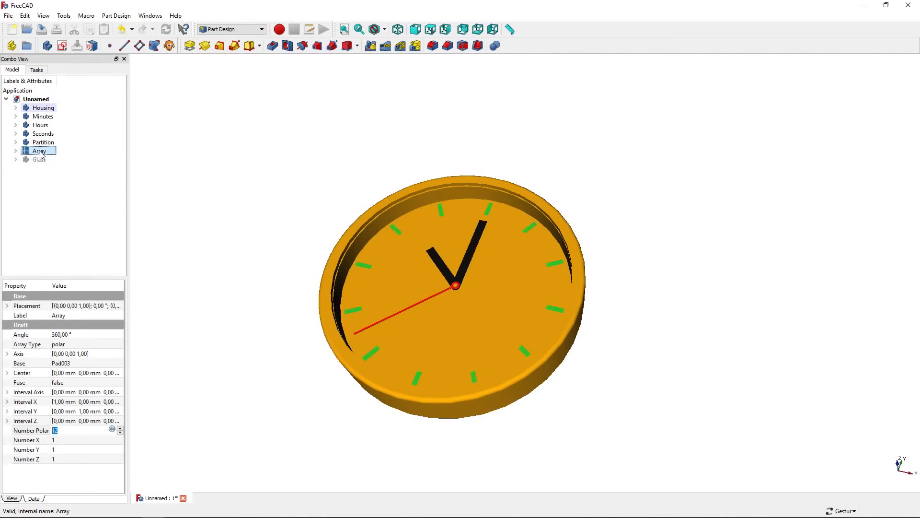
{"action": "key", "text": "space"}
{"action": "left_click", "coordinate": [41, 143]}
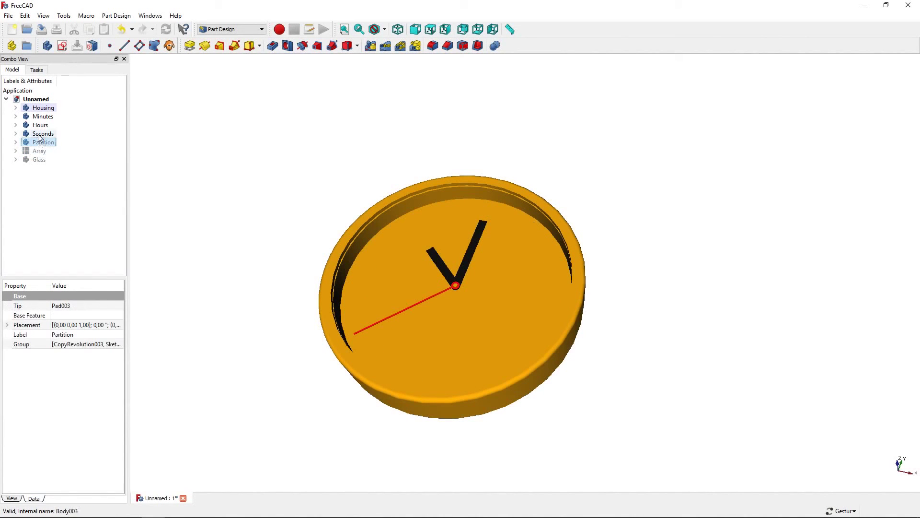
{"action": "left_click", "coordinate": [40, 134]}
{"action": "key", "text": "space"}
{"action": "key", "text": "space"}
{"action": "left_click", "coordinate": [39, 117]}
{"action": "key", "text": "space"}
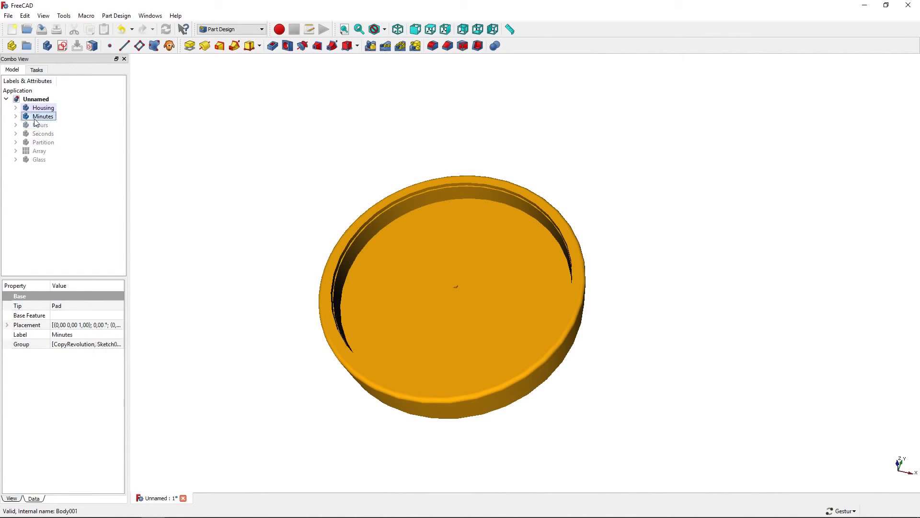
{"action": "key", "text": "space"}
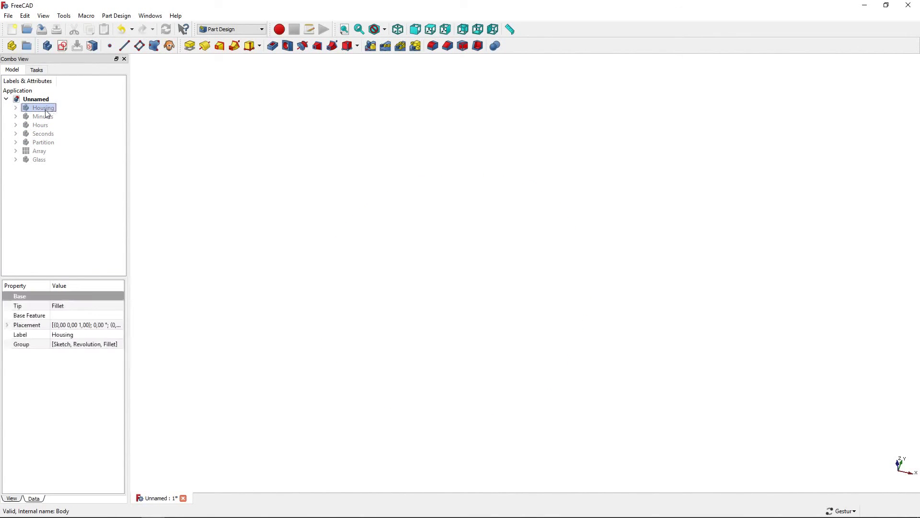
{"action": "key", "text": "space"}
{"action": "left_click", "coordinate": [42, 116]}
{"action": "key", "text": "space"}
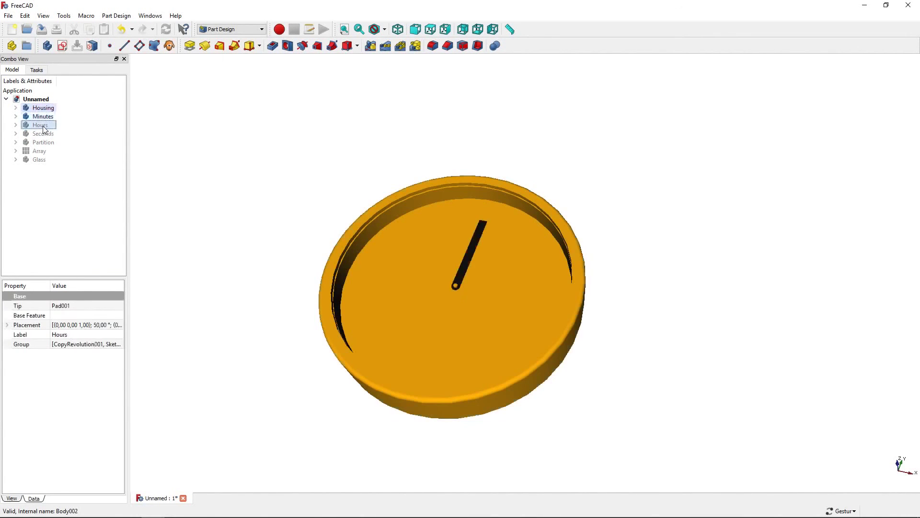
{"action": "key", "text": "space"}
{"action": "left_click", "coordinate": [44, 134]}
{"action": "key", "text": "space"}
{"action": "left_click", "coordinate": [43, 142]}
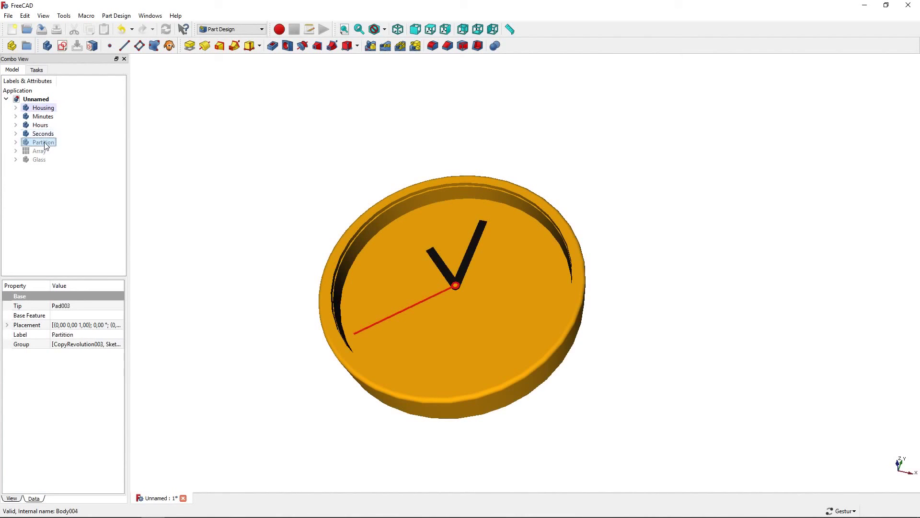
{"action": "key", "text": "space"}
{"action": "left_click", "coordinate": [39, 151]}
{"action": "key", "text": "space"}
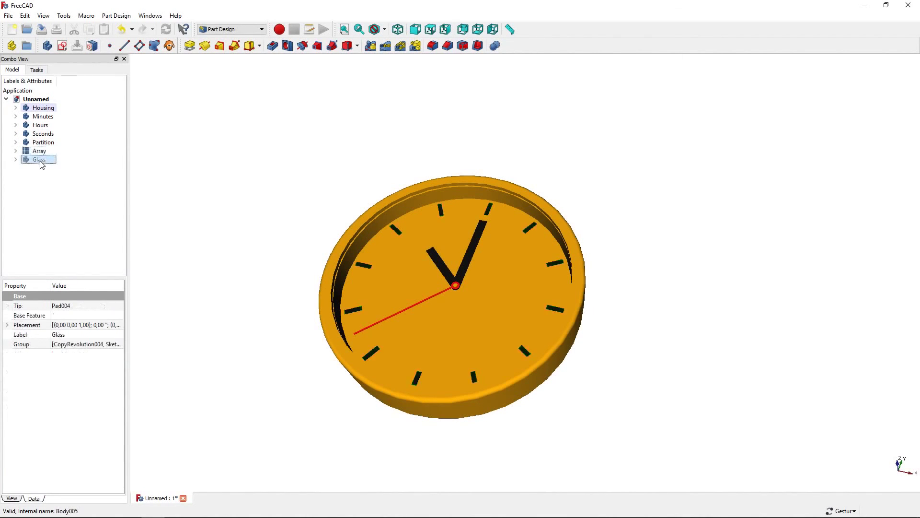
{"action": "key", "text": "space"}
{"action": "left_click", "coordinate": [226, 259]}
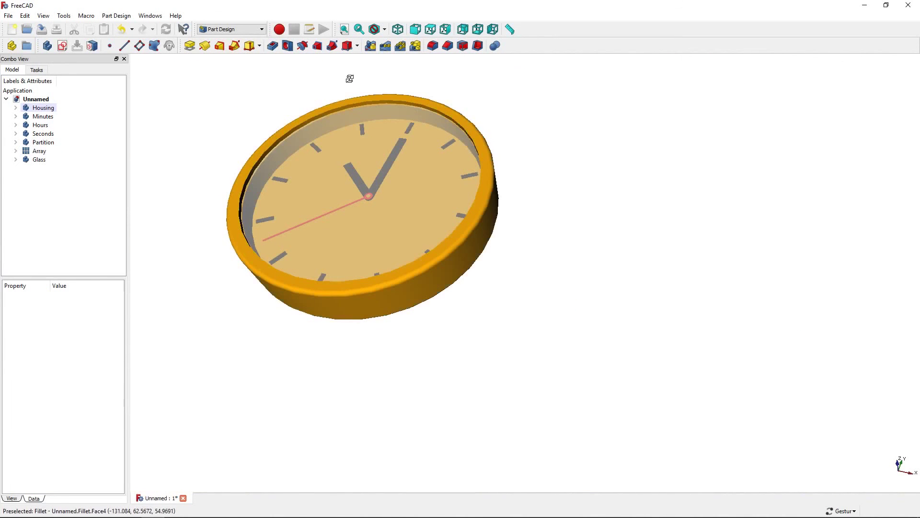
- Orbit the clock so the dial faces the viewer, then pan it to the centre
{"action": "mouse_move", "coordinate": [349, 79]}
{"action": "left_mouse_down"}
{"action": "mouse_move", "coordinate": [373, 145]}
{"action": "mouse_move", "coordinate": [451, 182]}
{"action": "mouse_move", "coordinate": [421, 131]}
{"action": "mouse_move", "coordinate": [340, 108]}
{"action": "mouse_move", "coordinate": [310, 113]}
{"action": "left_mouse_up"}
{"action": "right_click_drag", "start_coordinate": [306, 121], "coordinate": [359, 138]}
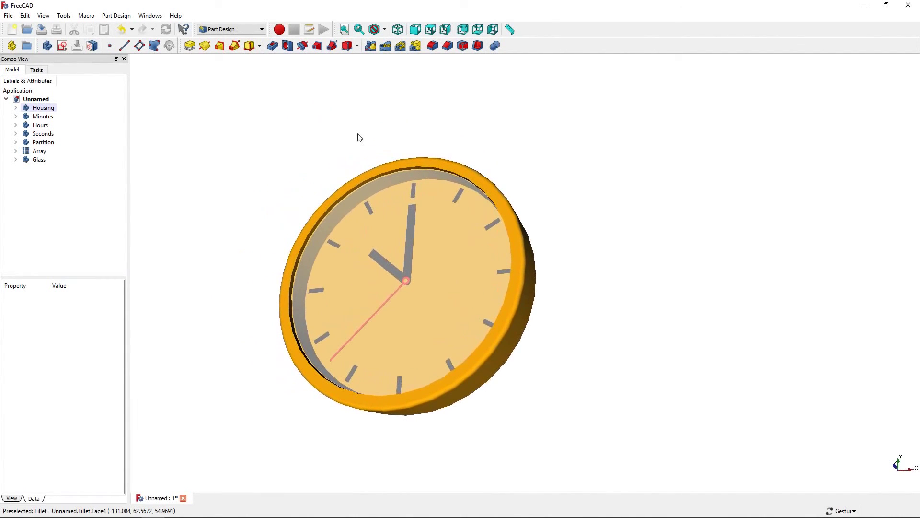